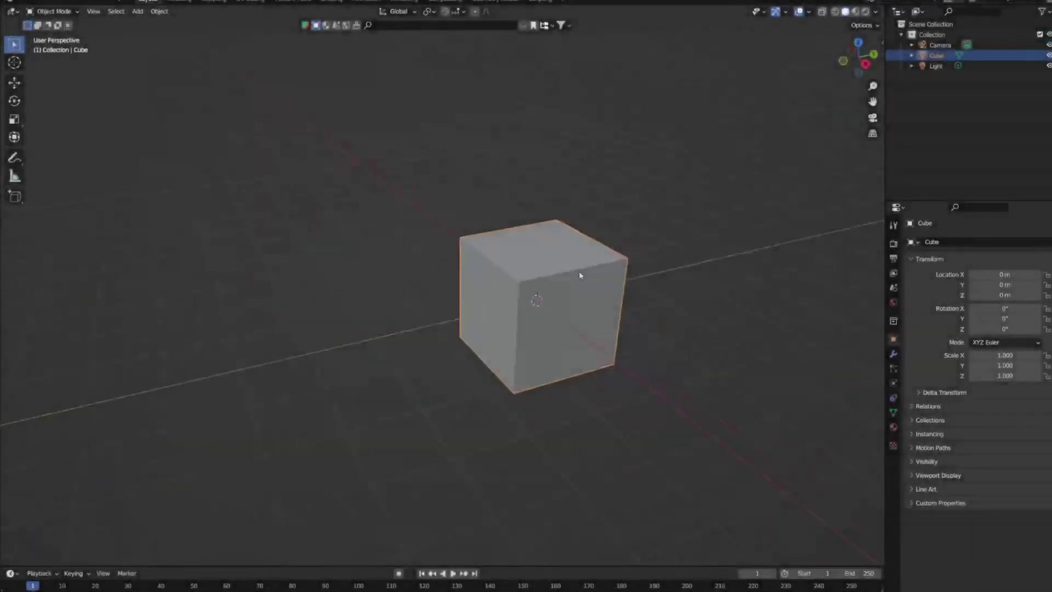
# - Replace the default cube with a new plane and resize it
pyautogui.press('Delete')
pyautogui.hotkey('shift', 'a')
pyautogui.click(649, 304)
pyautogui.press('s')
pyautogui.click(556, 326)
# - Stretch the plane along Y and raise it to Z 0.445 m
pyautogui.press('s')
pyautogui.press('y')
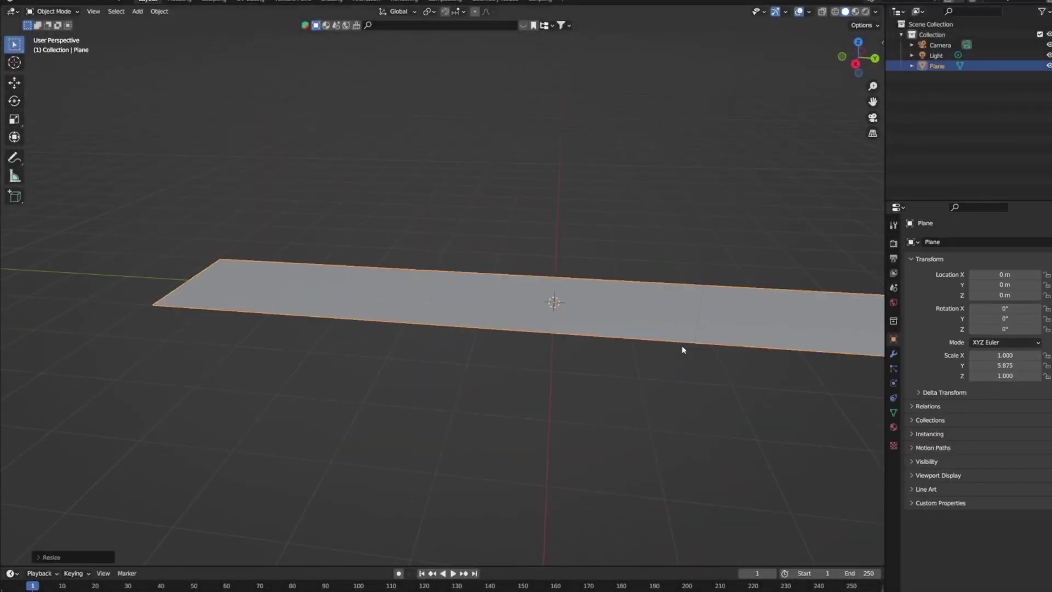
pyautogui.click(682, 345)
pyautogui.moveTo(681, 345); pyautogui.dragTo(553, 334, button='middle')
pyautogui.press('g')
pyautogui.press('z')
pyautogui.click(621, 322)
pyautogui.moveTo(620, 322); pyautogui.dragTo(581, 340, button='middle')
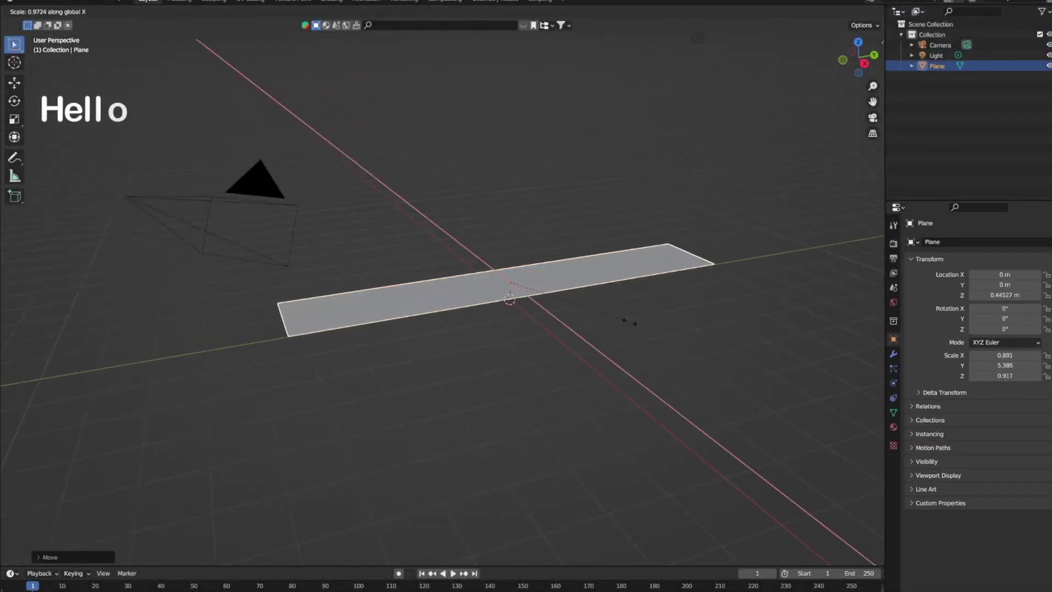
# - Widen the plane to scale X 1.397
pyautogui.press('s')
pyautogui.press('x')
pyautogui.click(577, 343)
# - In Edit Mode, extrude the plane to give the slab thickness
pyautogui.press('Tab')
pyautogui.scroll(5, 600, 303)
pyautogui.press('e')
pyautogui.click(591, 302)
pyautogui.moveTo(591, 302); pyautogui.dragTo(493, 317, button='middle')
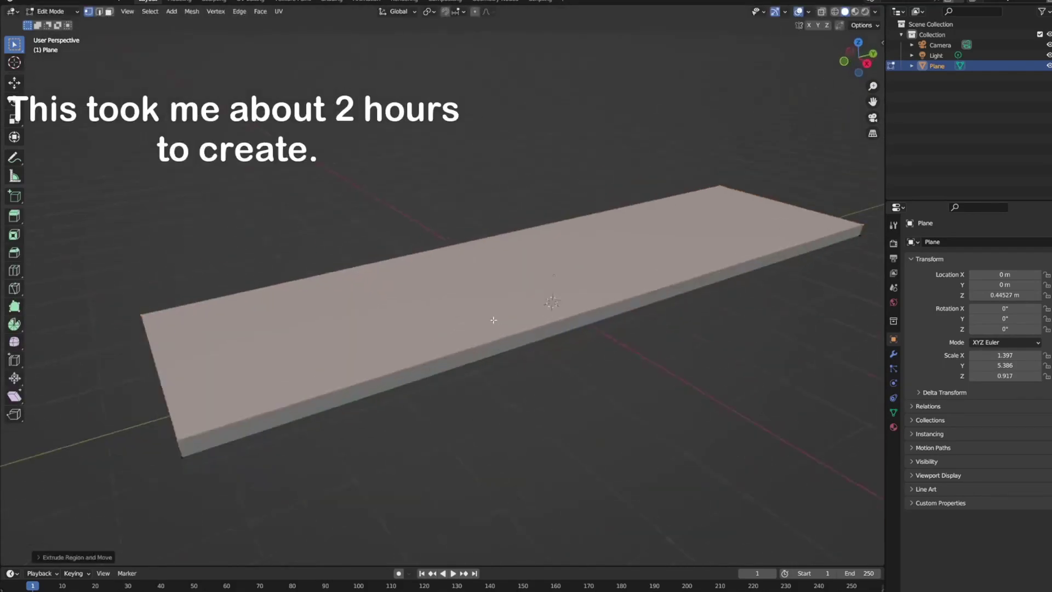
pyautogui.scroll(3, 479, 334)
# - Add edge loops near both ends of the slab and one lengthwise along its side
pyautogui.hotkey('ctrl', 'r')
pyautogui.click(767, 356)
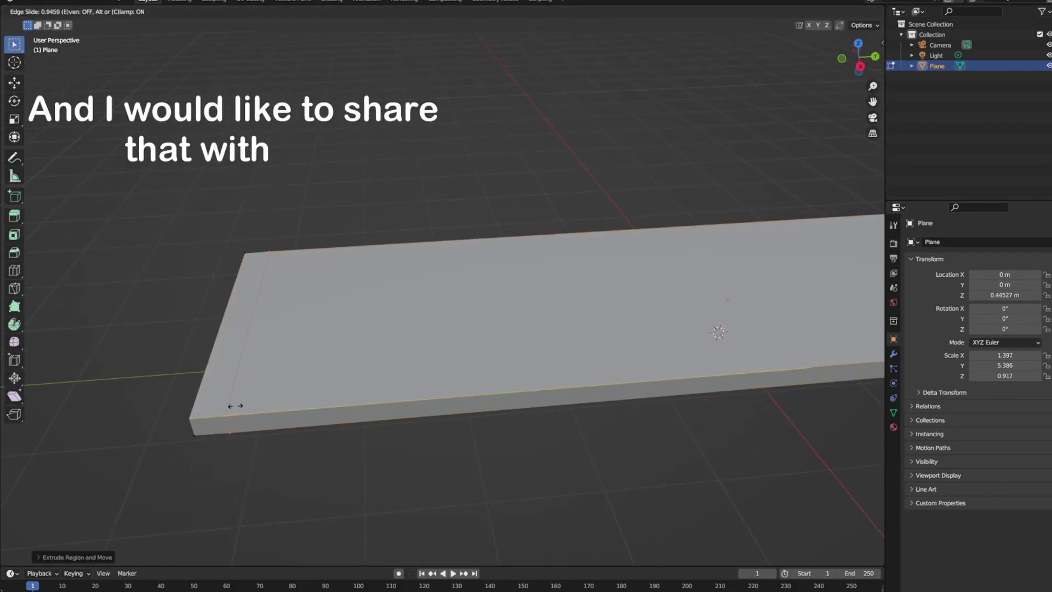
pyautogui.click(230, 406)
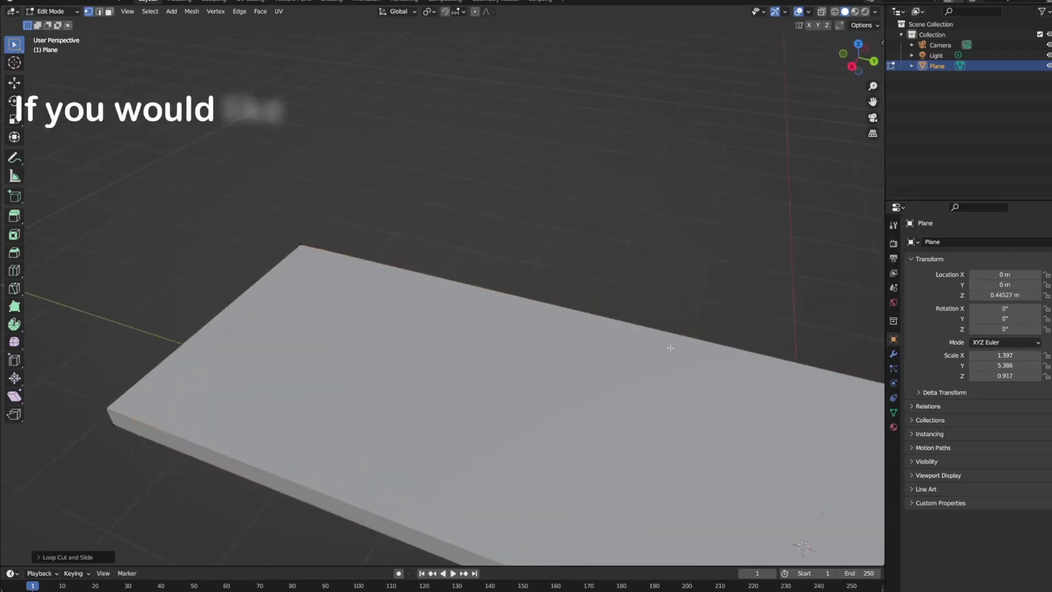
pyautogui.moveTo(775, 362); pyautogui.dragTo(547, 293, button='middle')
pyautogui.click(547, 293)
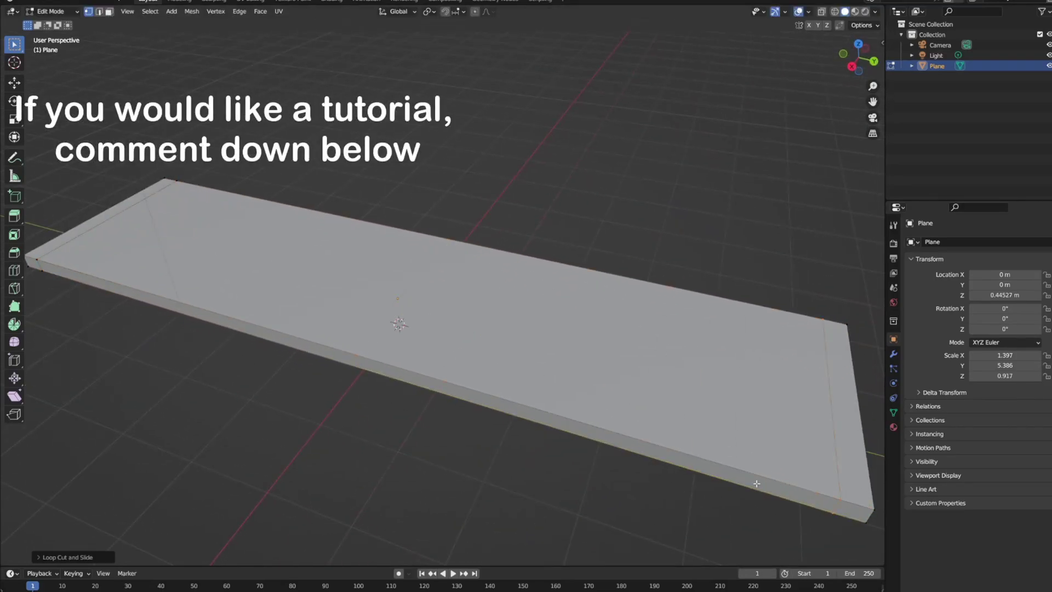
pyautogui.click(820, 394)
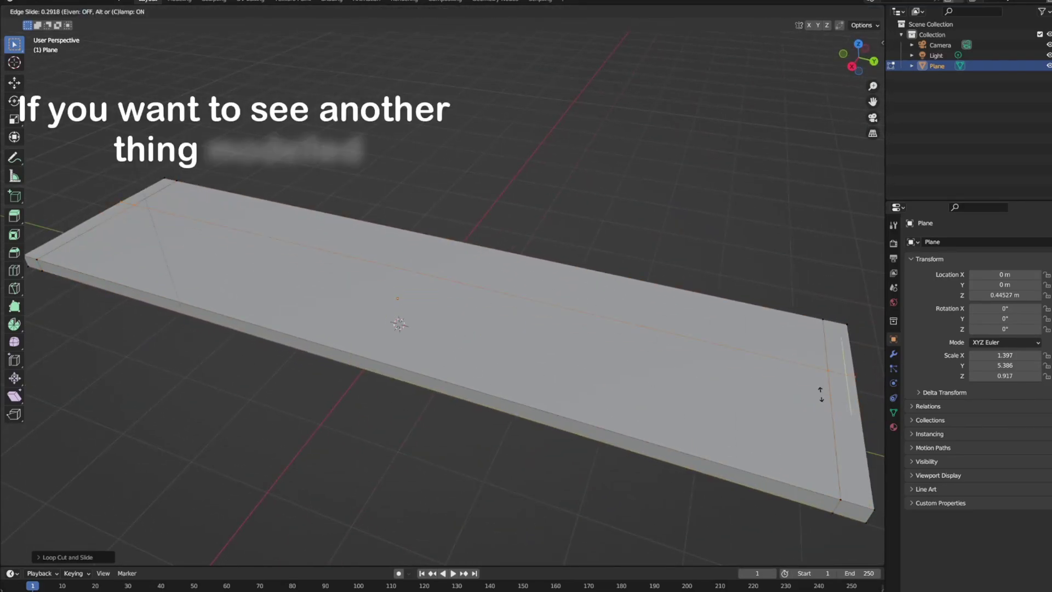
pyautogui.click(807, 352)
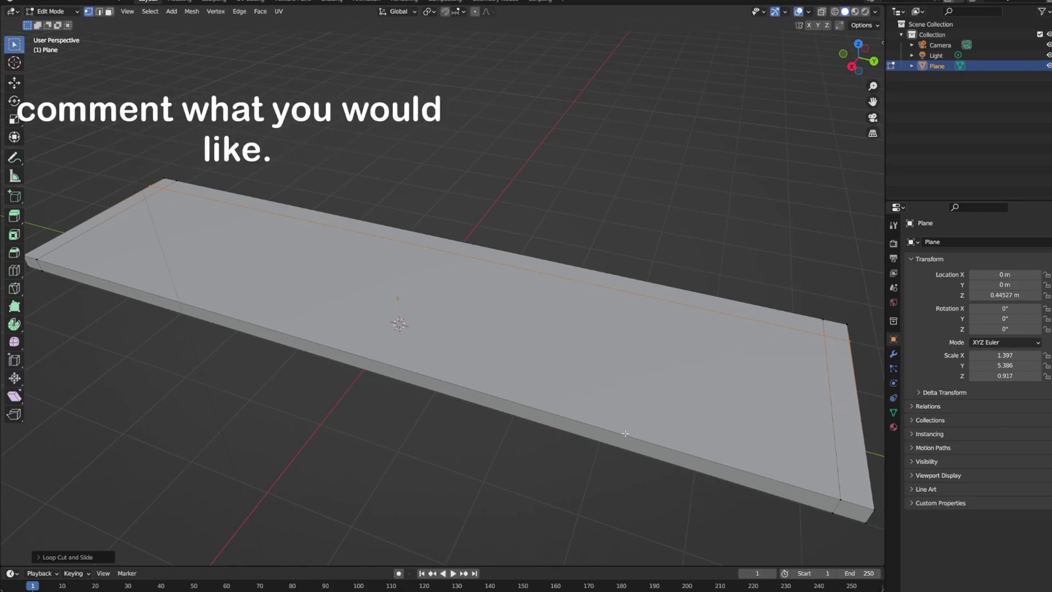
# - Select the slab's inner top face in face-select mode
pyautogui.press('3')
pyautogui.scroll(2, 488, 292)
pyautogui.click(488, 292)
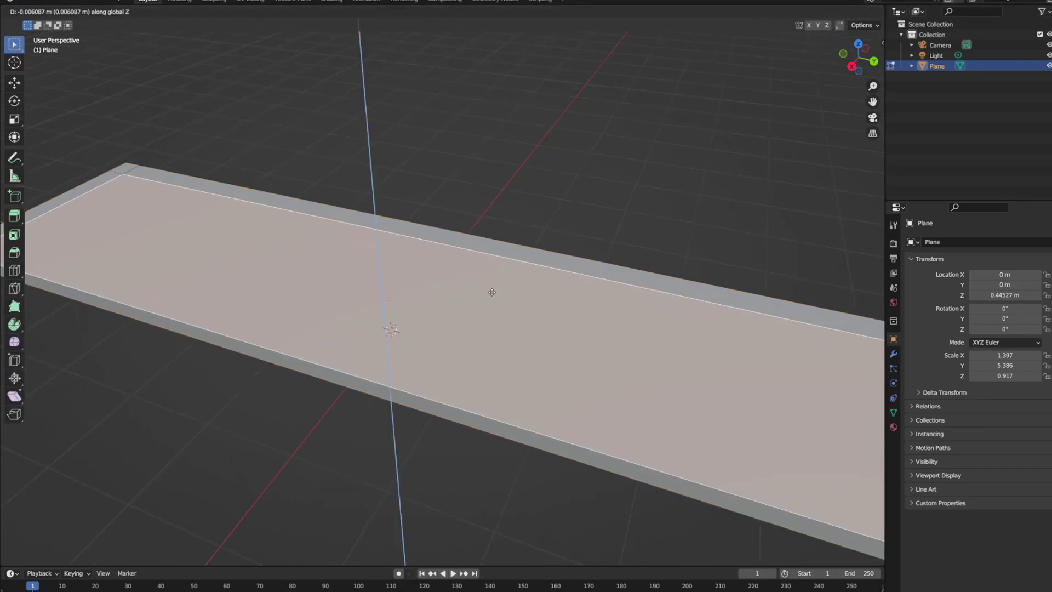
# - Extrude the slab's top face downward, cancelling a second extrusion
pyautogui.moveTo(492, 292)
pyautogui.mouseDown(button='middle')
pyautogui.moveTo(528, 239)
pyautogui.moveTo(419, 323)
pyautogui.moveTo(549, 336)
pyautogui.moveTo(552, 324)
pyautogui.moveTo(371, 385)
pyautogui.mouseUp(button='middle')
pyautogui.click(528, 239)
pyautogui.press('e')
pyautogui.click(423, 325)
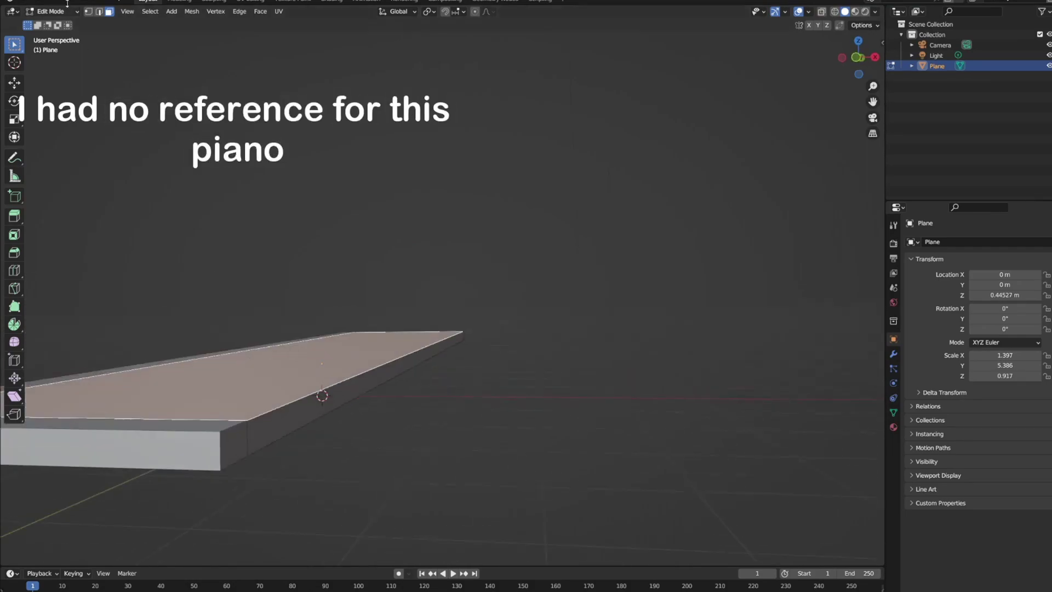
pyautogui.press('e')
pyautogui.rightClick(370, 386)
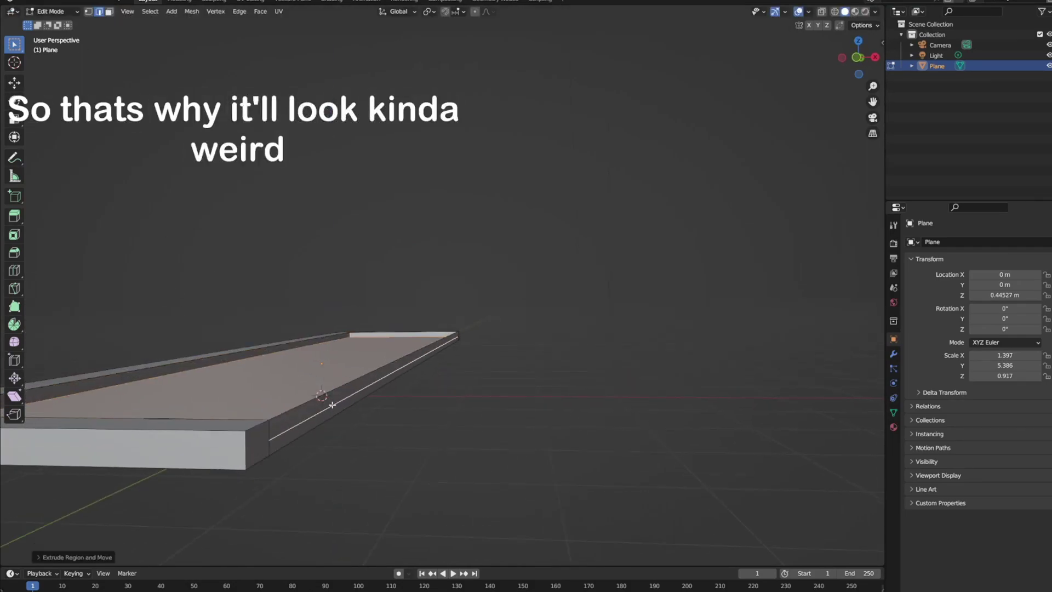
# - Extrude the slab's rim faces and its top face again
pyautogui.press('e')
pyautogui.click(314, 412)
pyautogui.moveTo(467, 376)
pyautogui.mouseDown(button='middle')
pyautogui.moveTo(488, 405)
pyautogui.moveTo(312, 413)
pyautogui.moveTo(361, 453)
pyautogui.moveTo(509, 439)
pyautogui.mouseUp(button='middle')
pyautogui.press('e')
pyautogui.click(333, 432)
pyautogui.press('2')
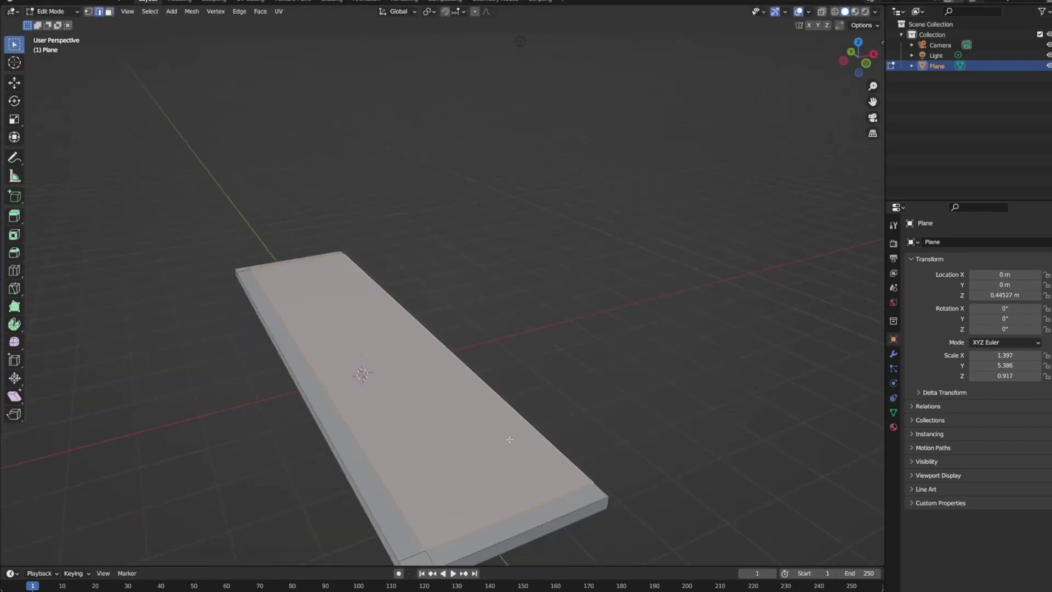
# - Select all of the mesh and merge its vertices, collapsing the slab
pyautogui.hotkey('alt', 'a')
pyautogui.press('a')
pyautogui.rightClick(530, 432)
pyautogui.rightClick(415, 553)
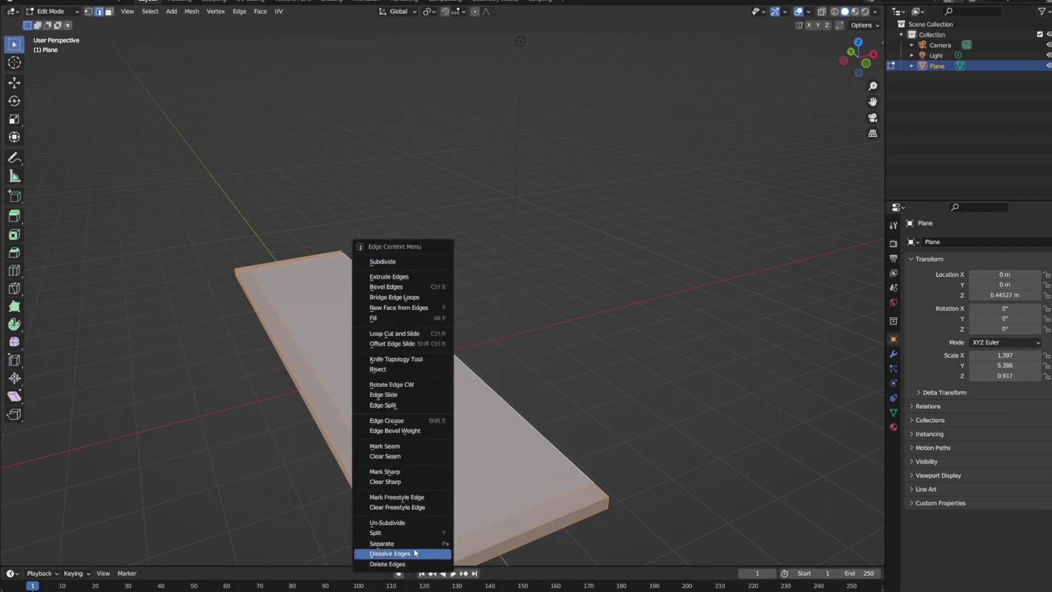
pyautogui.press('Escape')
pyautogui.press('1')
pyautogui.rightClick(457, 325)
pyautogui.click(498, 496)
# - Undo all slab edits until only the camera and light remain
pyautogui.press('KP_Decimal')
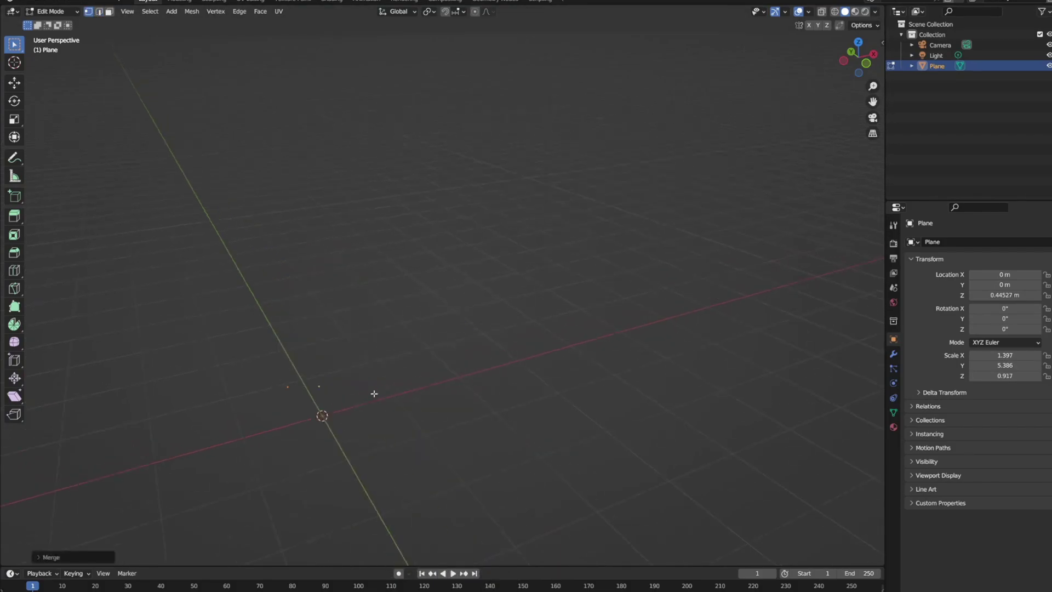
pyautogui.hotkey('ctrl', 'z')
pyautogui.click(109, 12)
pyautogui.rightClick(317, 368)
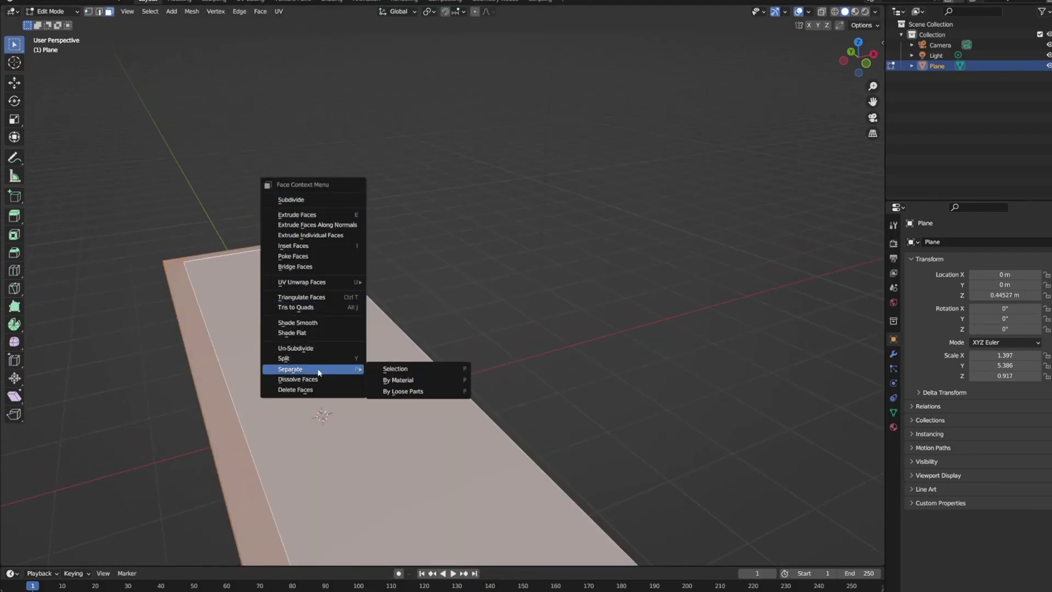
pyautogui.click(330, 202)
pyautogui.moveTo(330, 202); pyautogui.dragTo(260, 375, button='middle')
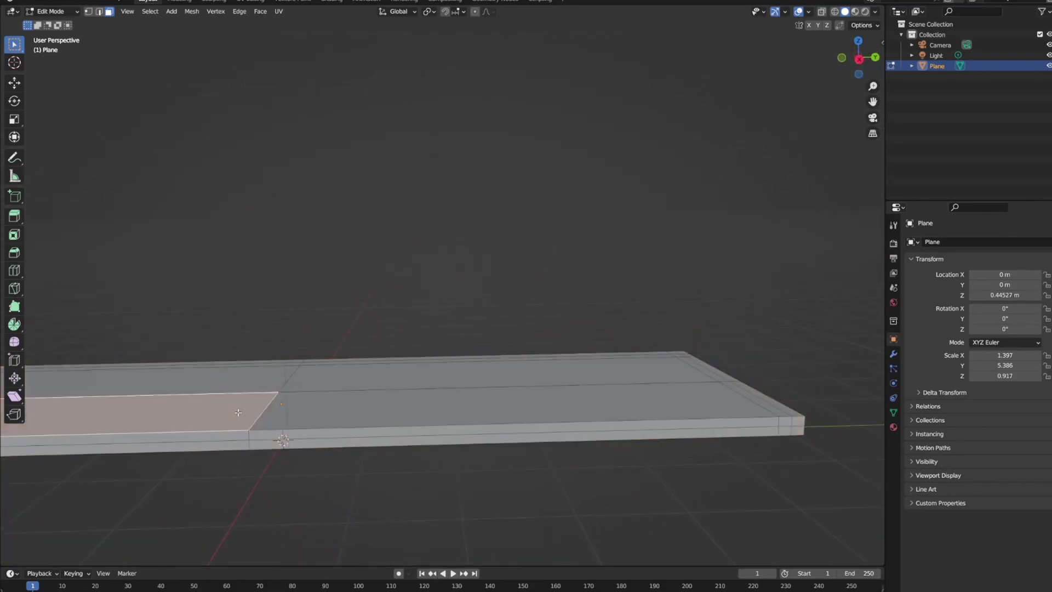
pyautogui.hotkey('ctrl', 'z')
pyautogui.hotkey('ctrl', 'z')
pyautogui.hotkey('ctrl', 'z')
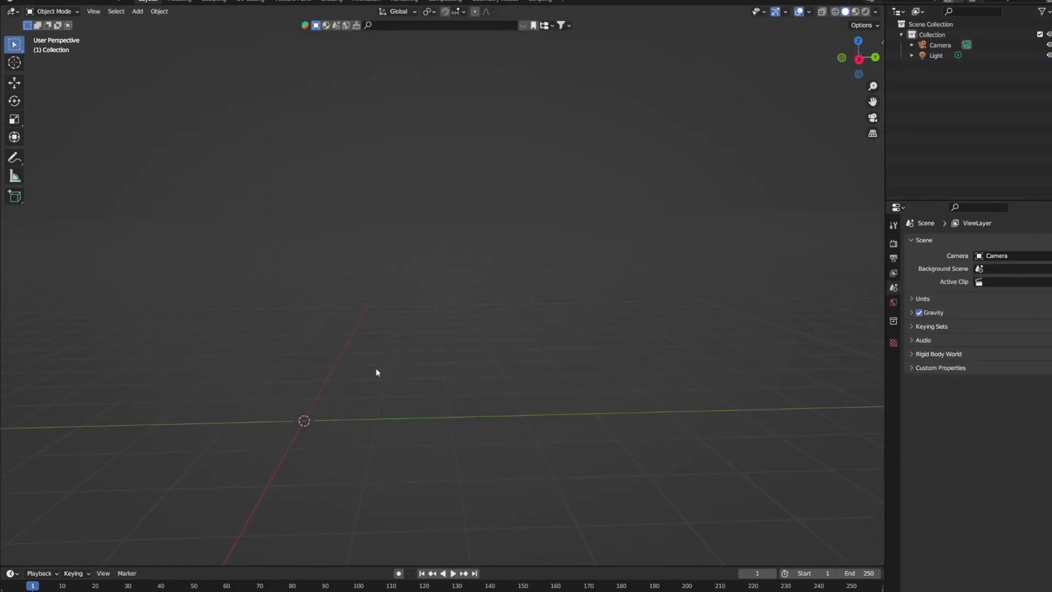
pyautogui.hotkey('ctrl', 'z')
# - Scale the new cube to 1.684 × 4.501 × 0.204 and frame it in view
pyautogui.press('y')
pyautogui.click(368, 433)
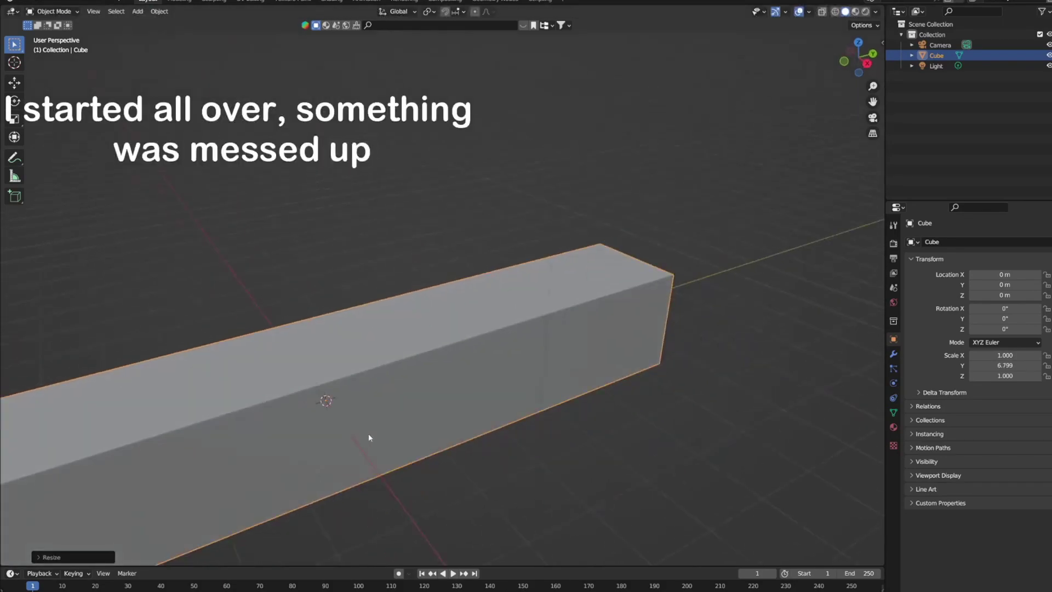
pyautogui.moveTo(369, 433); pyautogui.dragTo(441, 545, button='middle')
pyautogui.press('s')
pyautogui.press('x')
pyautogui.click(462, 444)
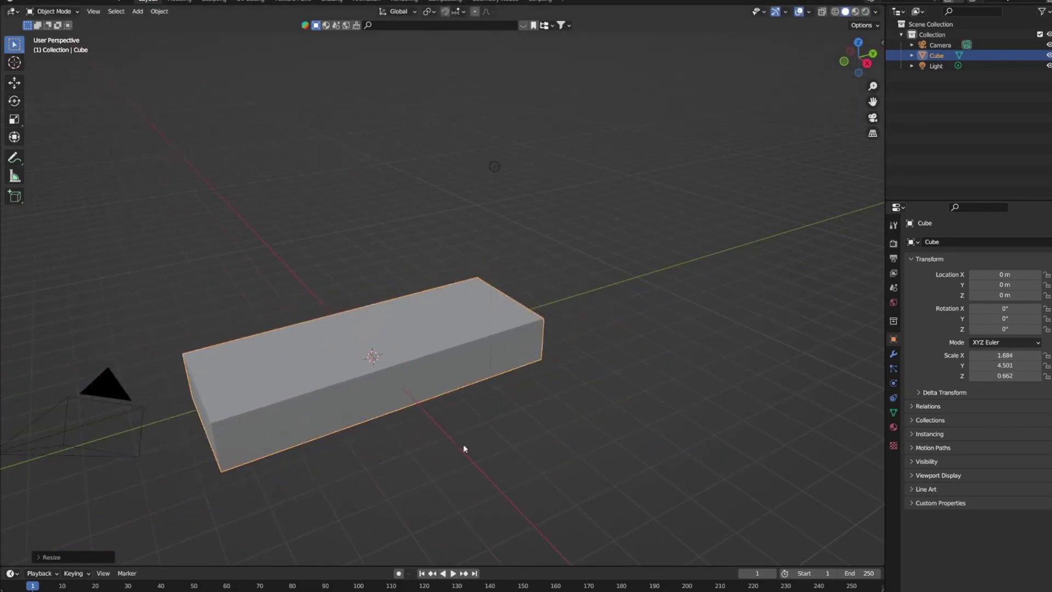
pyautogui.press('s')
pyautogui.press('z')
pyautogui.click(408, 339)
pyautogui.press('KP_Decimal')
# - Add a loop cut and extrude the inner top face down into a recessed tray
pyautogui.press('Tab')
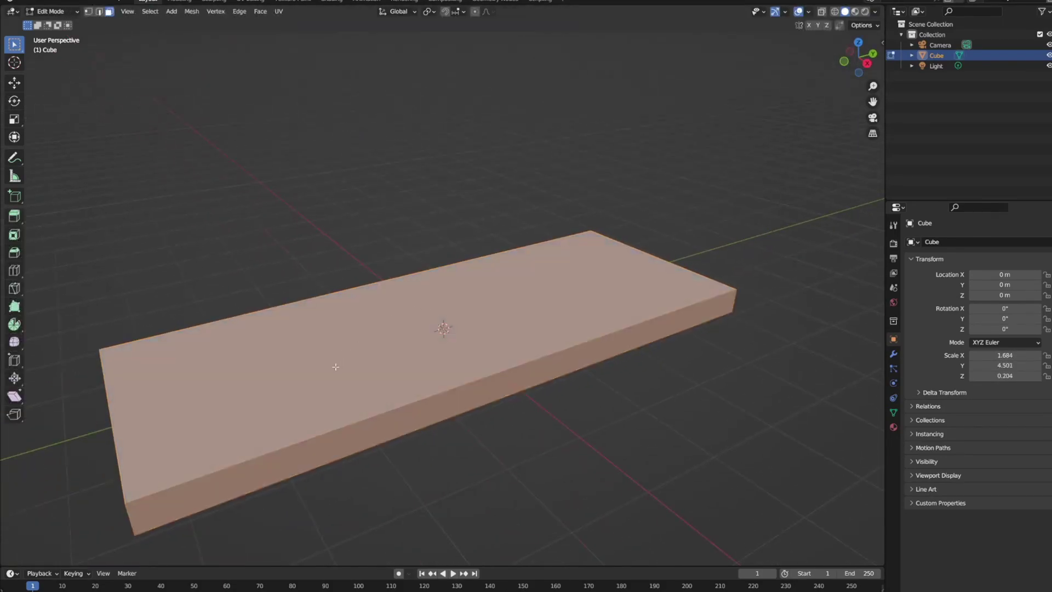
pyautogui.hotkey('ctrl', 'r')
pyautogui.click(257, 447)
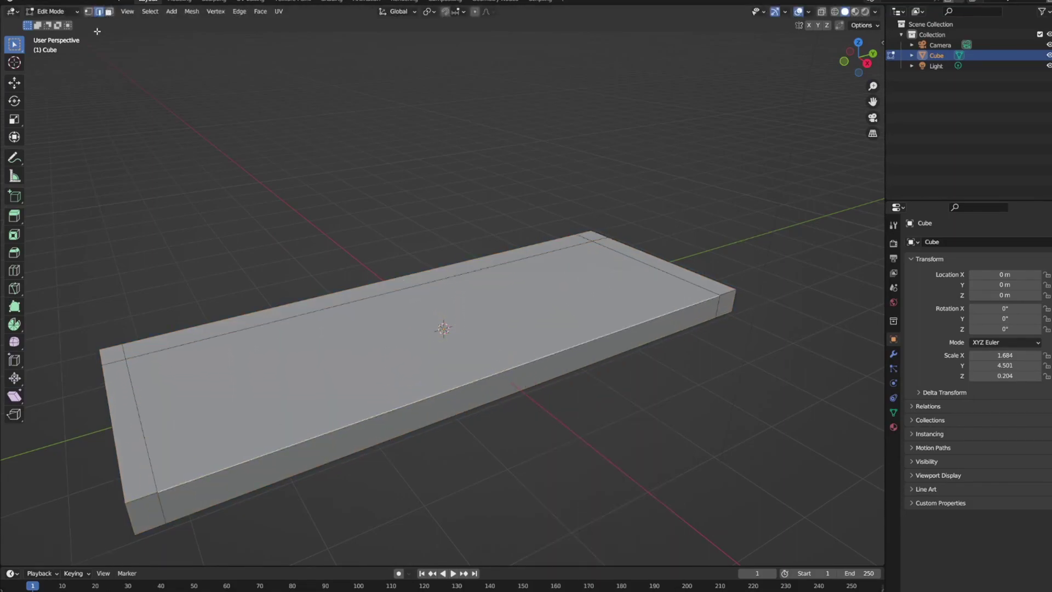
pyautogui.click(317, 334)
pyautogui.press('e')
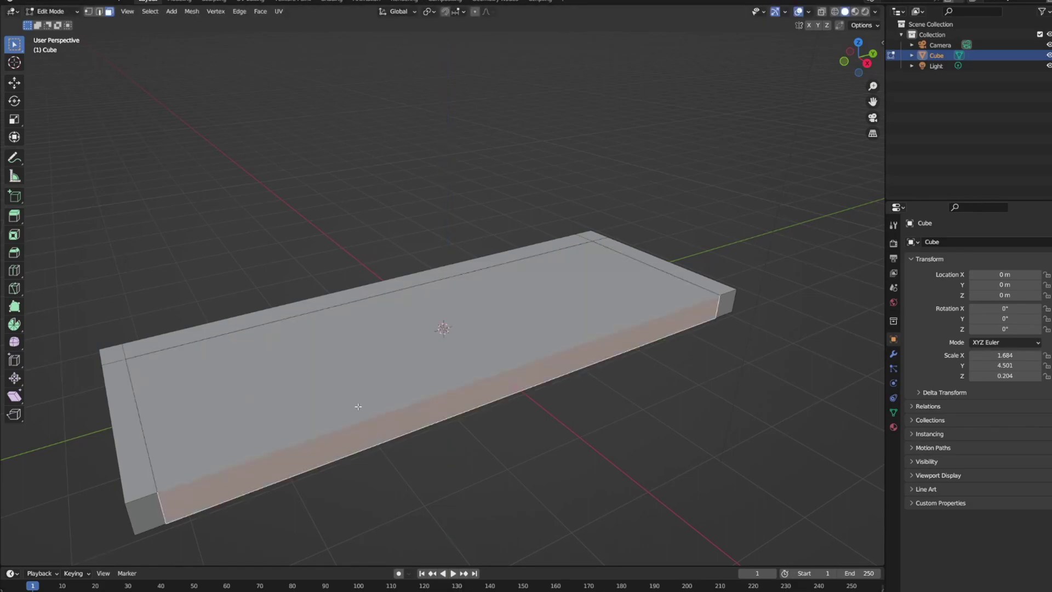
pyautogui.click(354, 459)
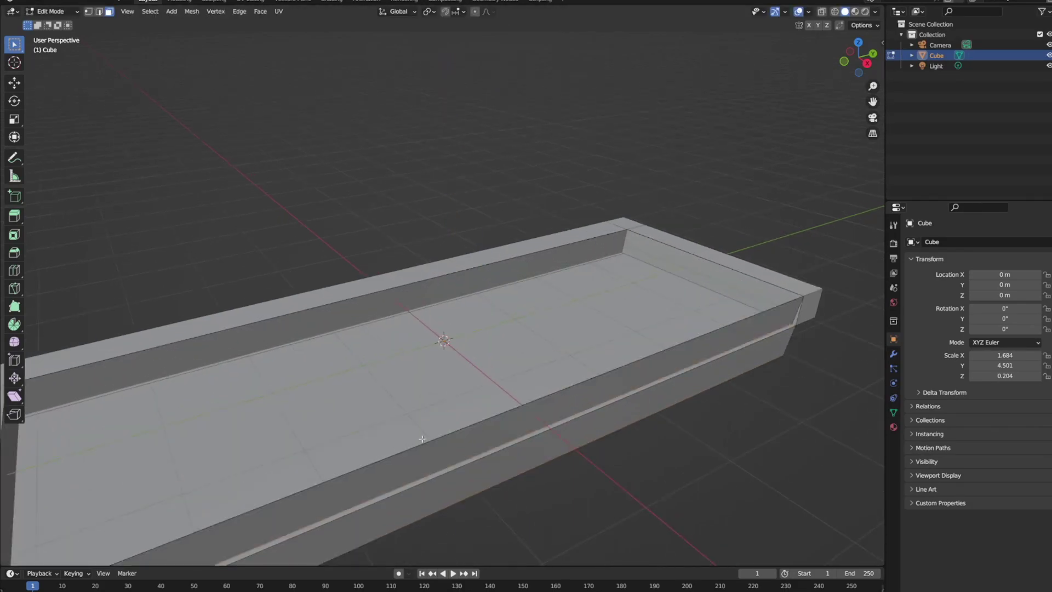
pyautogui.moveTo(354, 459); pyautogui.dragTo(541, 412, button='middle')
pyautogui.rightClick(518, 413)
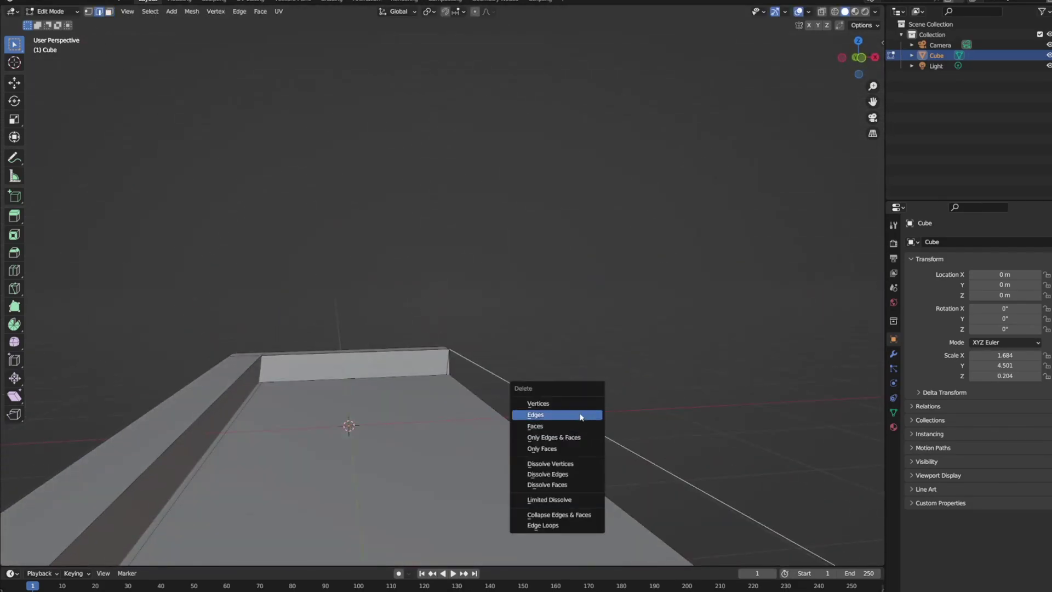
# - Select the inner tray face, extrude it and move it into position
pyautogui.scroll(-5, 457, 482)
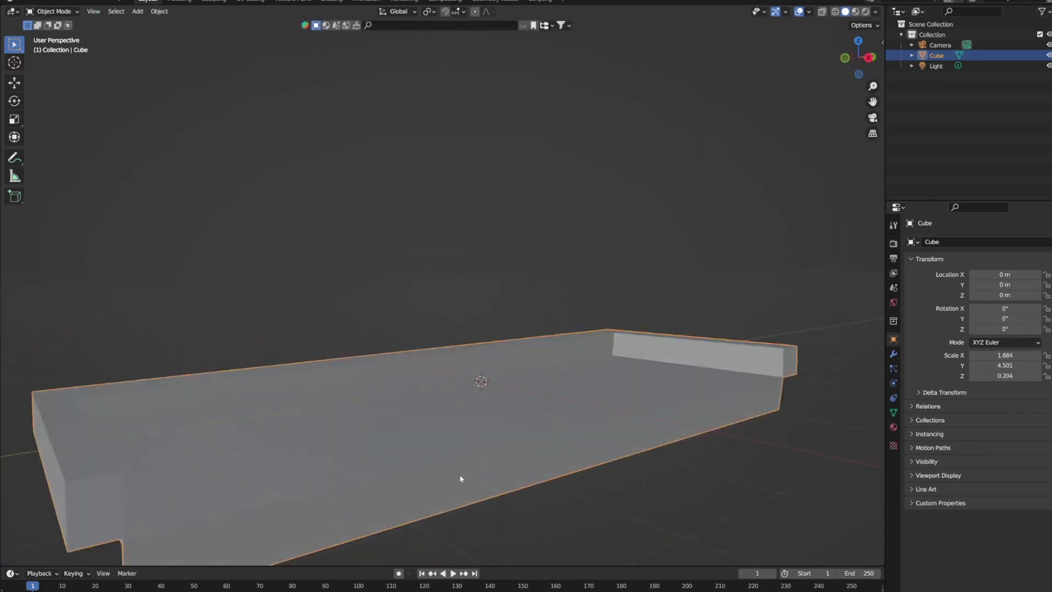
pyautogui.press('3')
pyautogui.moveTo(458, 481)
pyautogui.mouseDown(button='middle')
pyautogui.moveTo(547, 408)
pyautogui.moveTo(700, 335)
pyautogui.moveTo(526, 384)
pyautogui.moveTo(577, 386)
pyautogui.moveTo(722, 316)
pyautogui.moveTo(693, 278)
pyautogui.mouseUp(button='middle')
pyautogui.click(548, 408)
pyautogui.hotkey('alt', 'a')
pyautogui.click(663, 345)
pyautogui.press('e')
pyautogui.click(526, 383)
pyautogui.press('g')
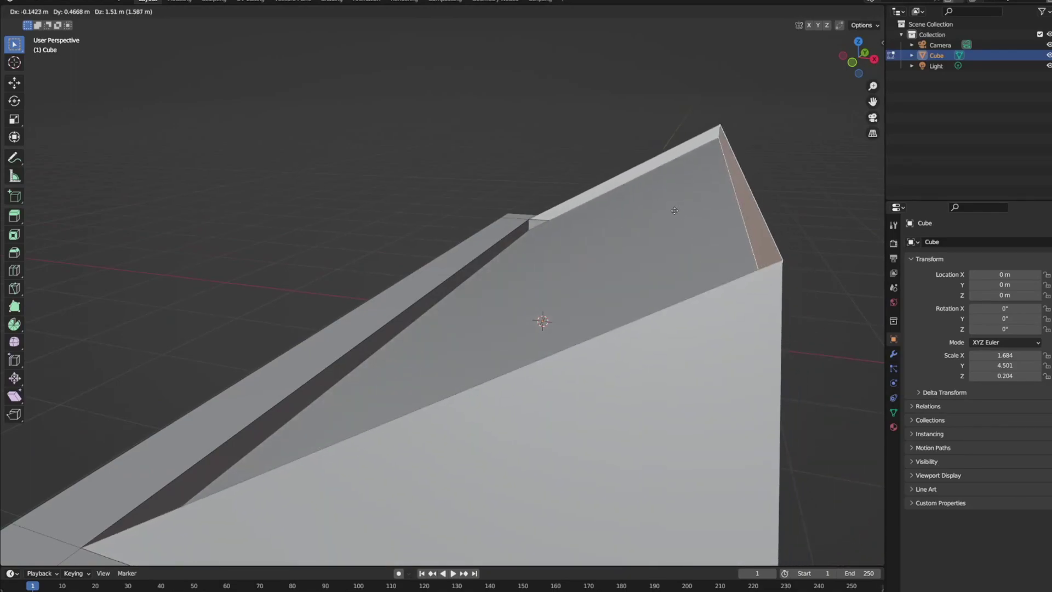
pyautogui.click(678, 212)
# - Split the stray rim faces off, move the strip away and delete it
pyautogui.moveTo(678, 211)
pyautogui.mouseDown(button='middle')
pyautogui.moveTo(751, 307)
pyautogui.moveTo(657, 336)
pyautogui.moveTo(660, 247)
pyautogui.mouseUp(button='middle')
pyautogui.press('e')
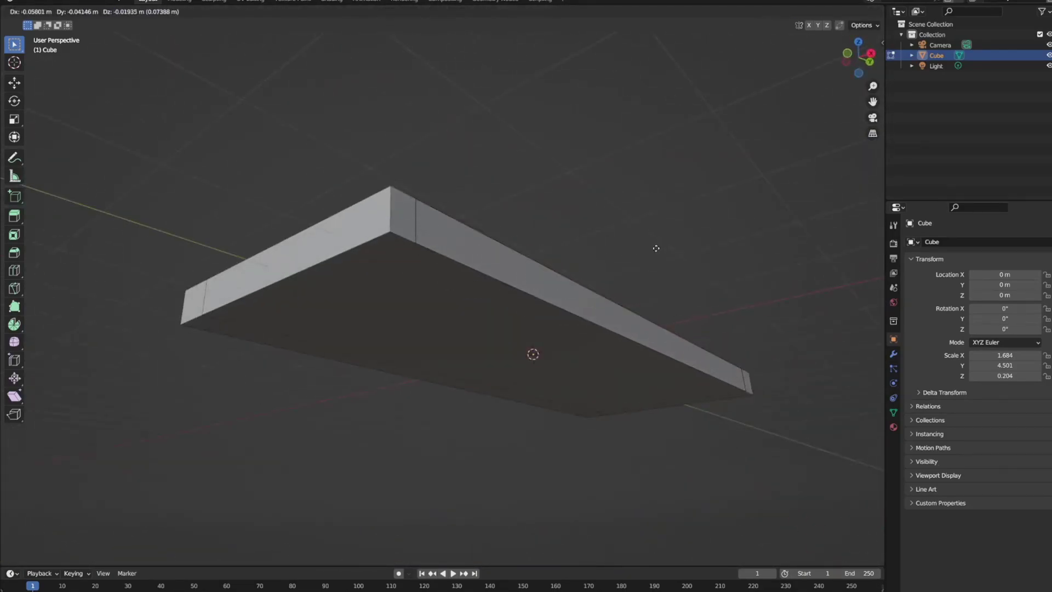
pyautogui.press('Escape')
pyautogui.rightClick(435, 230)
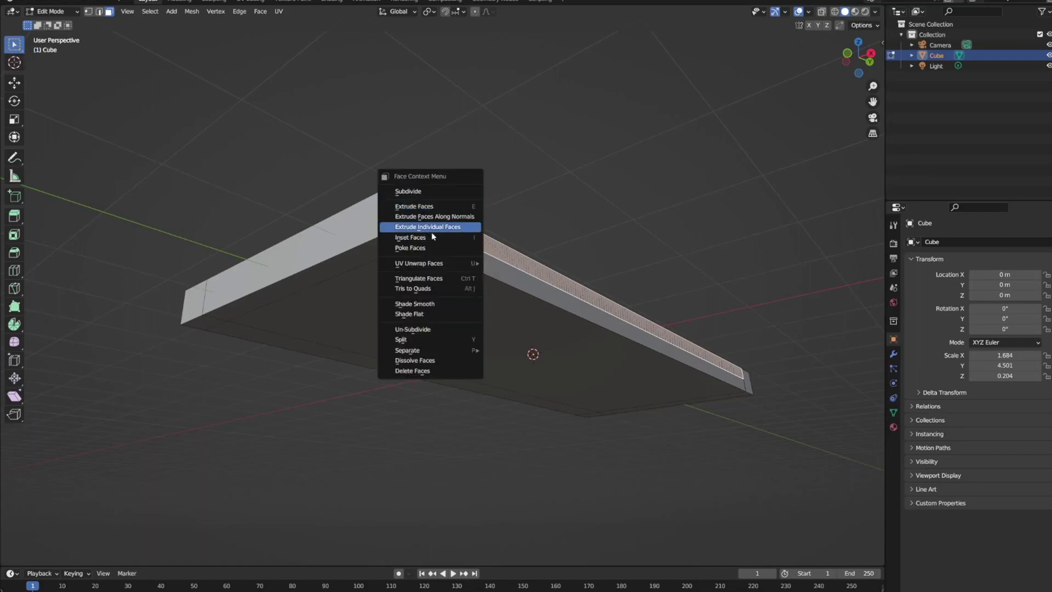
pyautogui.click(376, 363)
pyautogui.press('g')
pyautogui.click(540, 231)
pyautogui.moveTo(539, 230); pyautogui.dragTo(336, 278, button='middle')
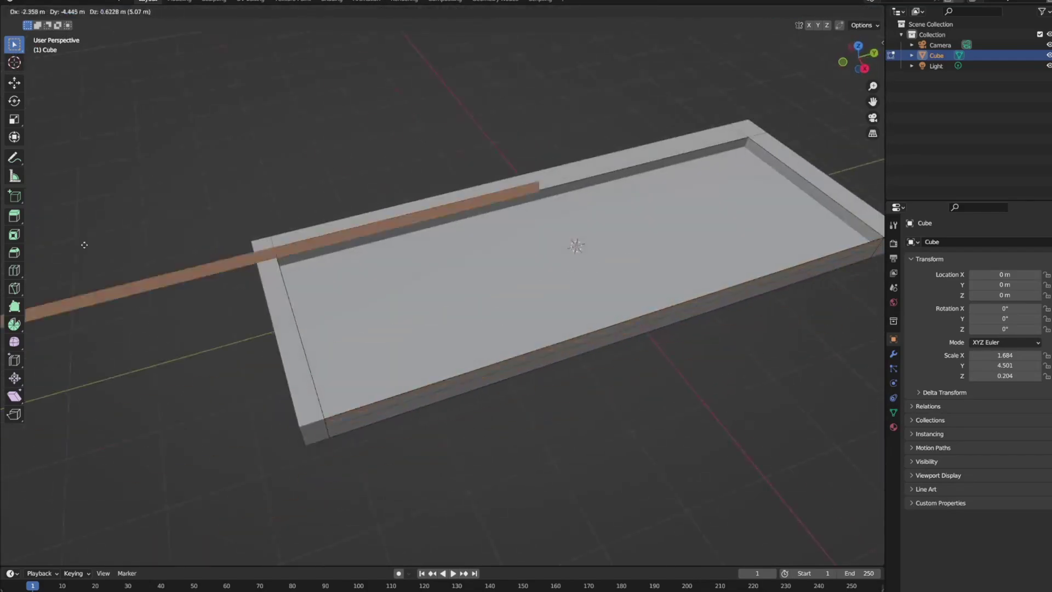
pyautogui.press('x')
pyautogui.click(336, 277)
# - Try rotating a side face, cancel it, and look down into the tray
pyautogui.moveTo(382, 431); pyautogui.dragTo(376, 345, button='middle')
pyautogui.press('r')
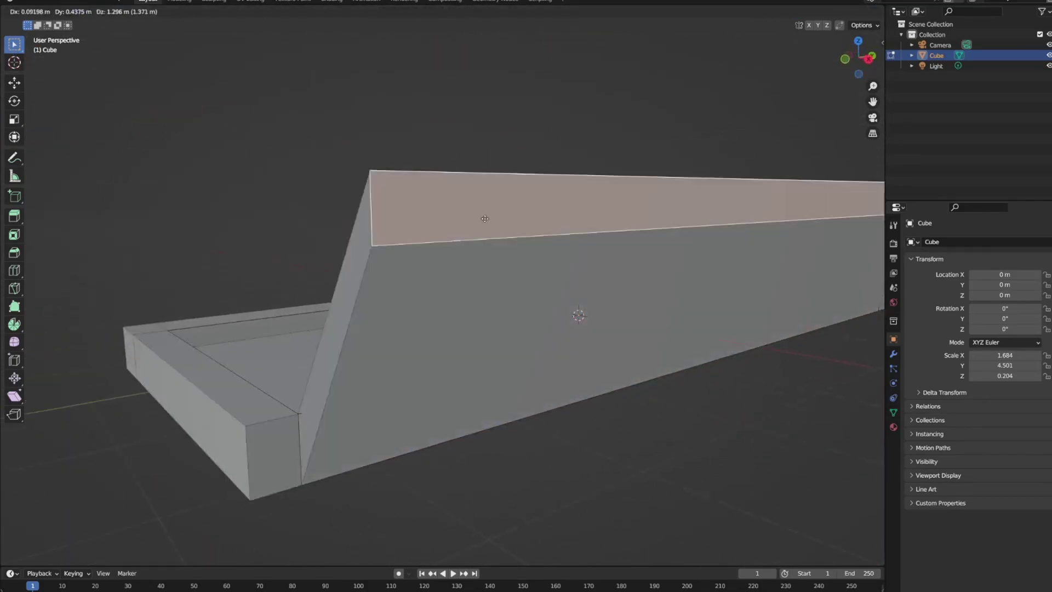
pyautogui.press('Escape')
pyautogui.moveTo(406, 263)
pyautogui.mouseDown(button='middle')
pyautogui.moveTo(444, 359)
pyautogui.moveTo(545, 357)
pyautogui.moveTo(535, 392)
pyautogui.moveTo(461, 353)
pyautogui.mouseUp(button='middle')
pyautogui.scroll(-3, 443, 360)
# - Add repeated loop cuts across the tray floor, sliding them along its whole length
pyautogui.hotkey('ctrl', 'r')
pyautogui.click(460, 353)
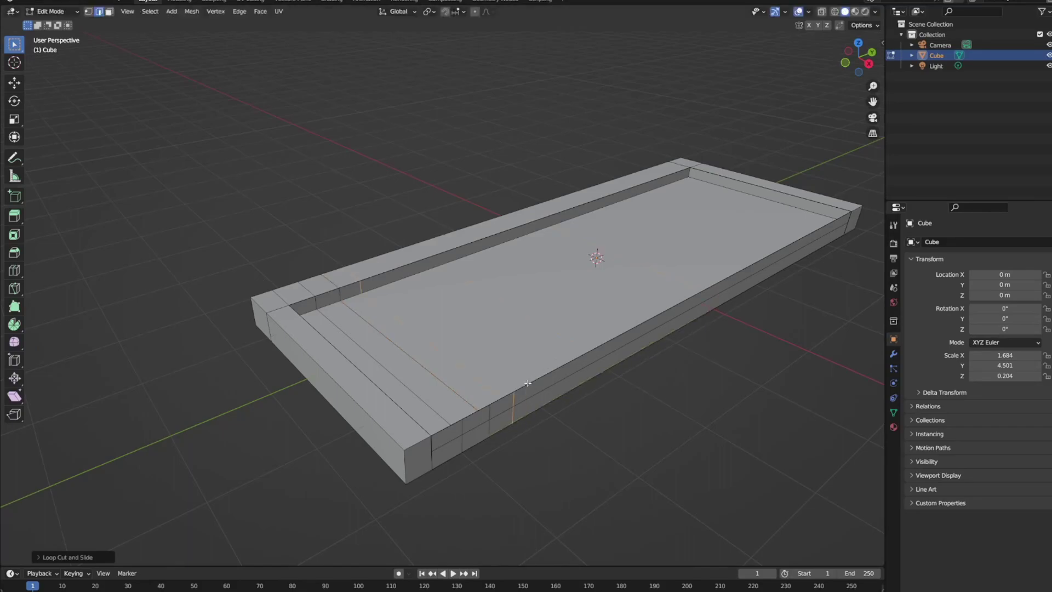
pyautogui.click(548, 383)
pyautogui.rightClick(524, 327)
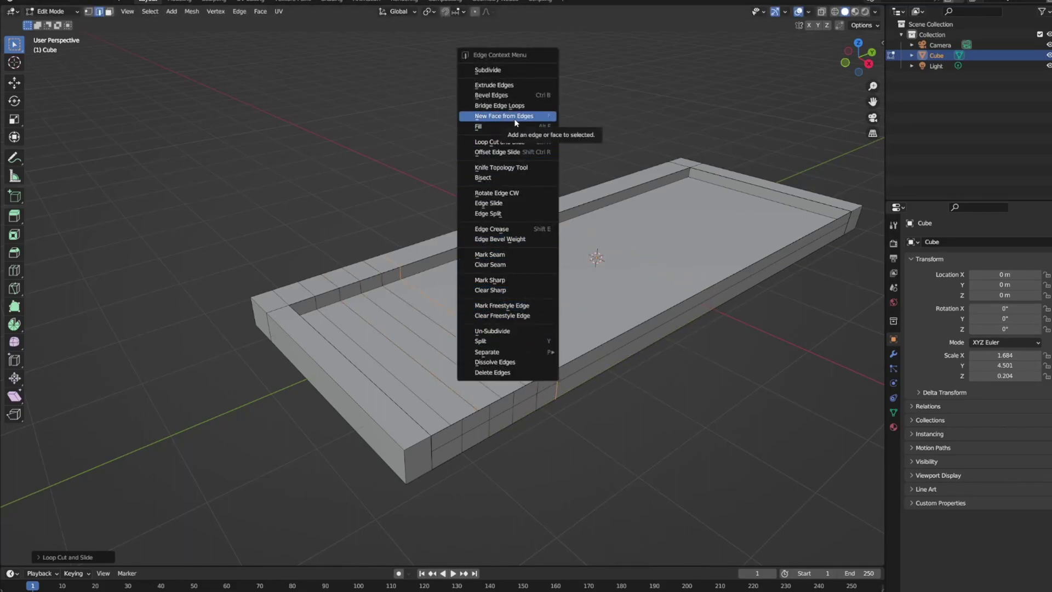
pyautogui.click(528, 144)
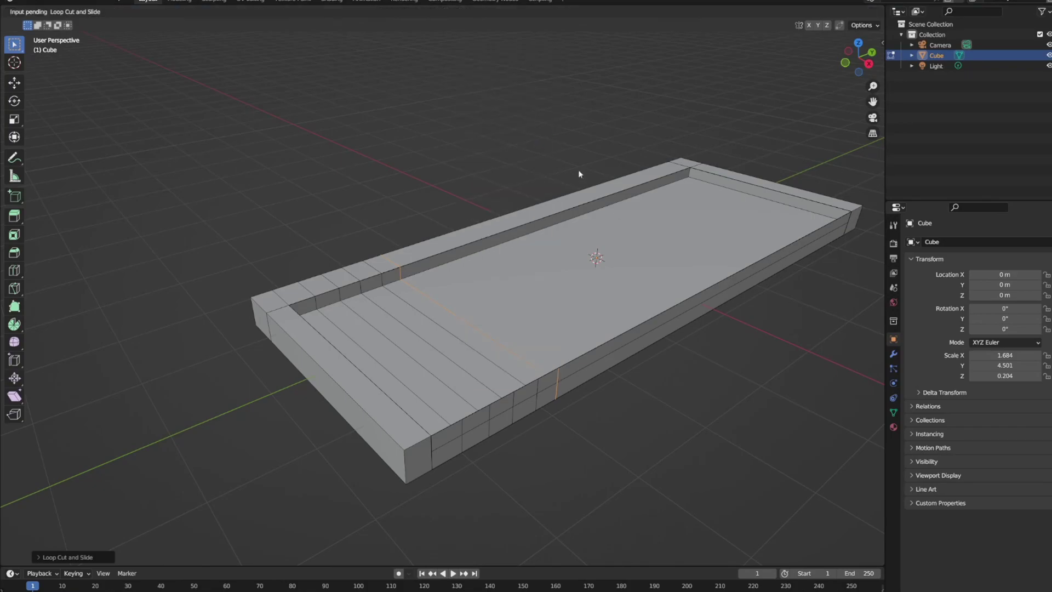
pyautogui.click(669, 302)
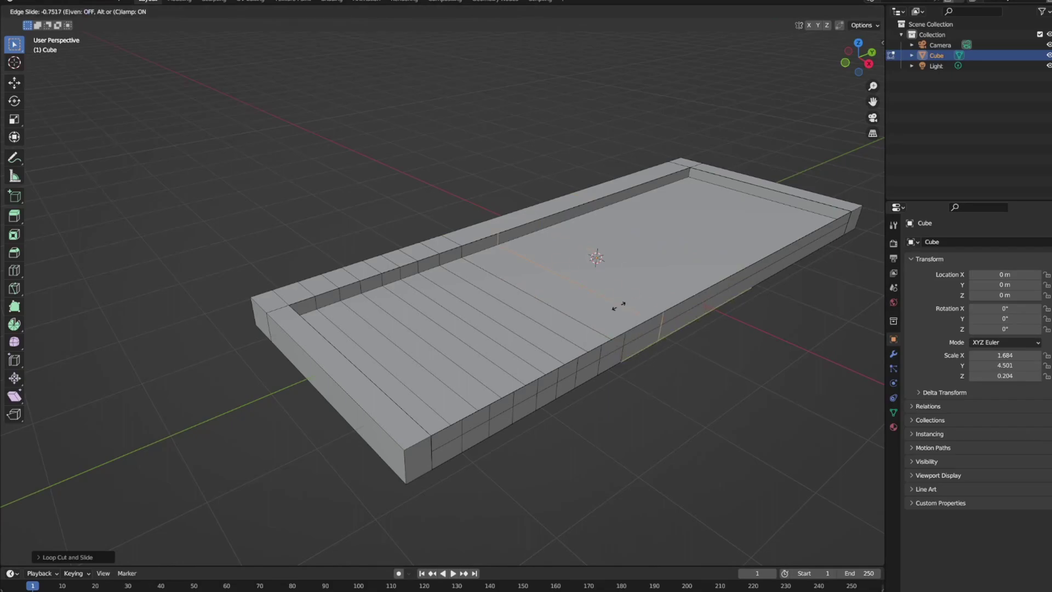
pyautogui.click(663, 293)
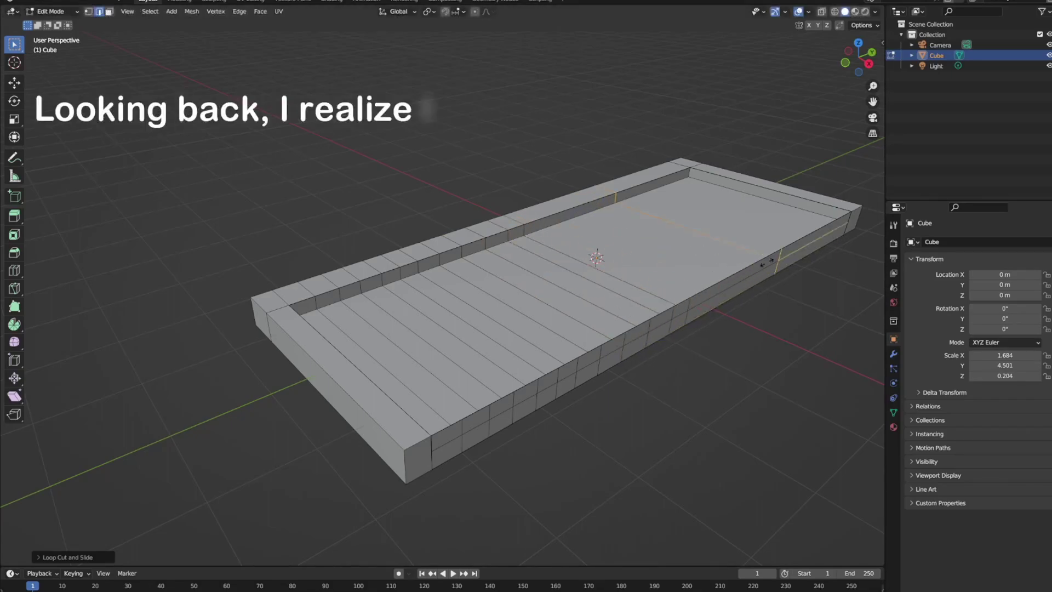
pyautogui.moveTo(703, 274)
pyautogui.mouseDown(button='middle')
pyautogui.moveTo(458, 360)
pyautogui.moveTo(482, 418)
pyautogui.mouseUp(button='middle')
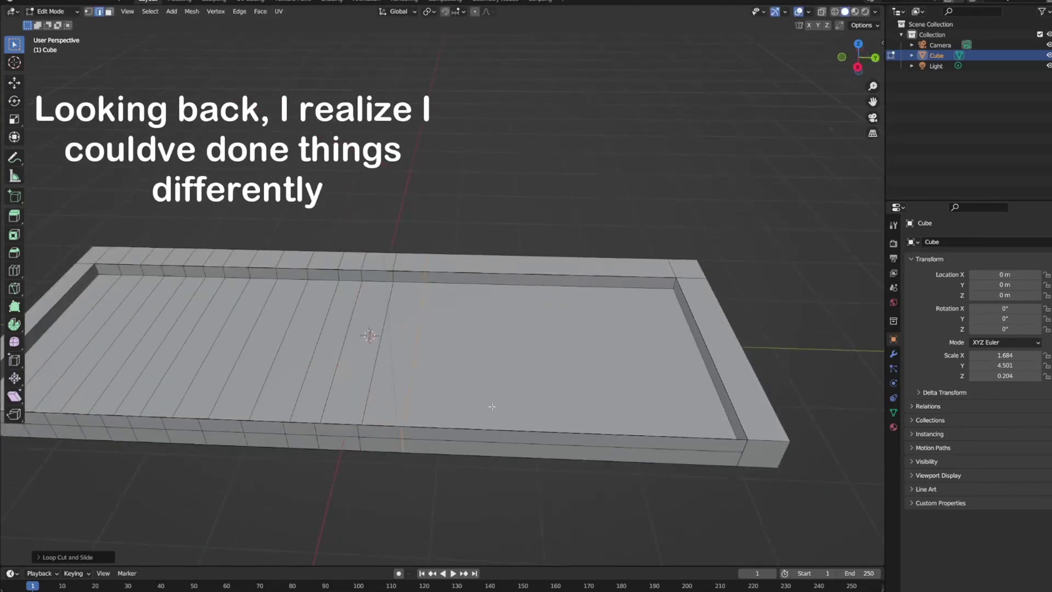
pyautogui.press('g')
pyautogui.press('g')
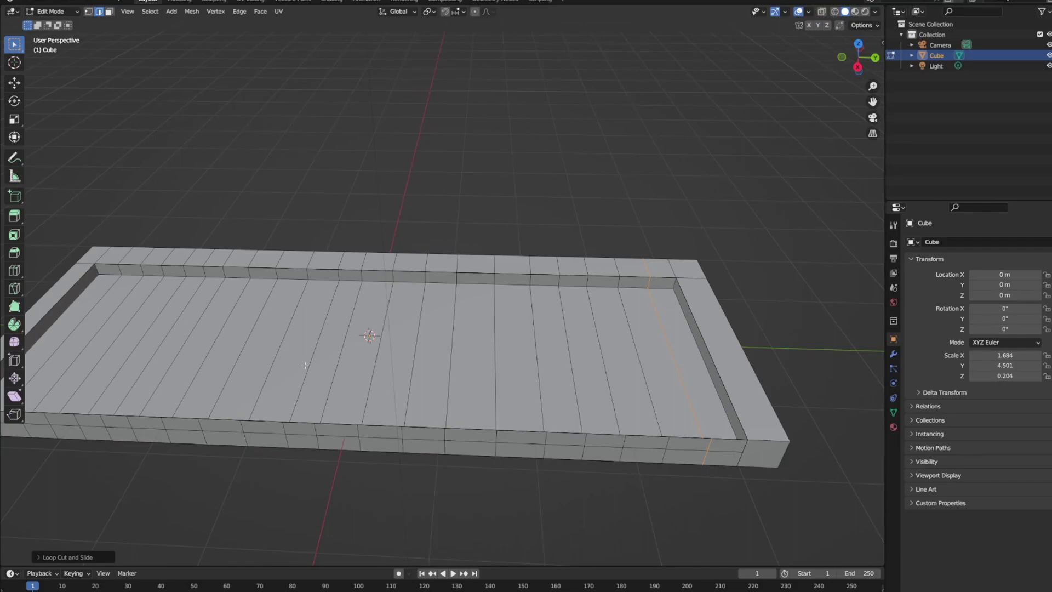
pyautogui.keyDown('shift'); pyautogui.moveTo(305, 365); pyautogui.dragTo(336, 374, button='middle'); pyautogui.keyUp('shift')
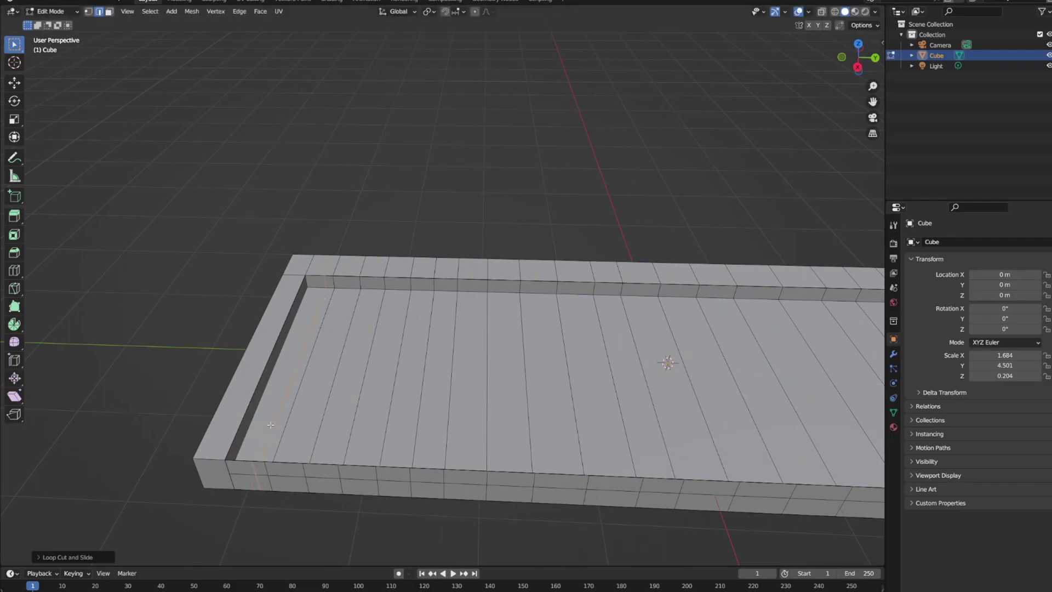
# - Cut a floor loop, raise a strip into a thin key bar, and place two copies
pyautogui.hotkey('ctrl', 'r')
pyautogui.click(300, 368)
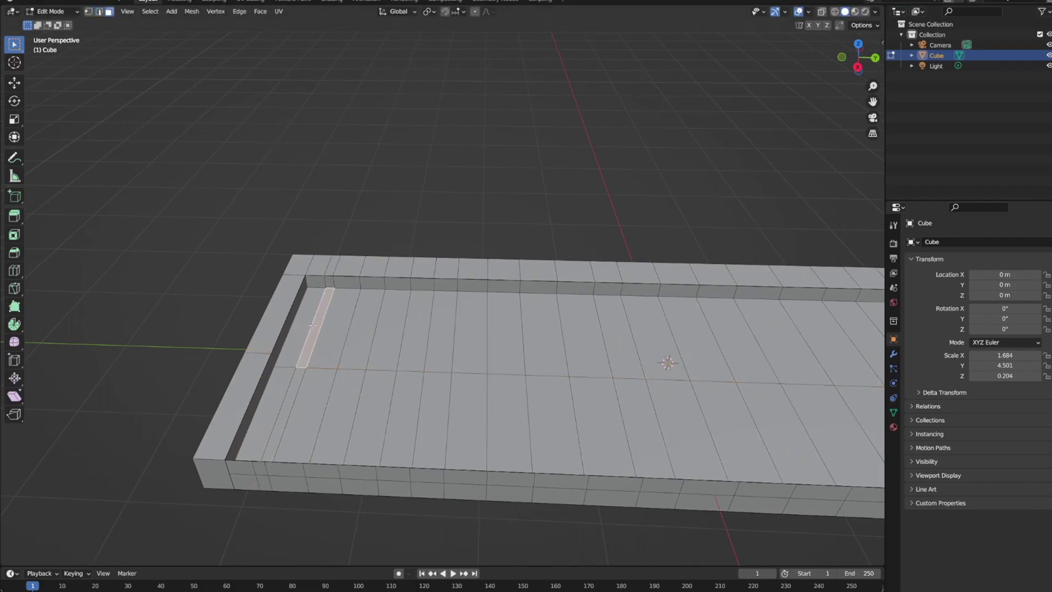
pyautogui.click(316, 318)
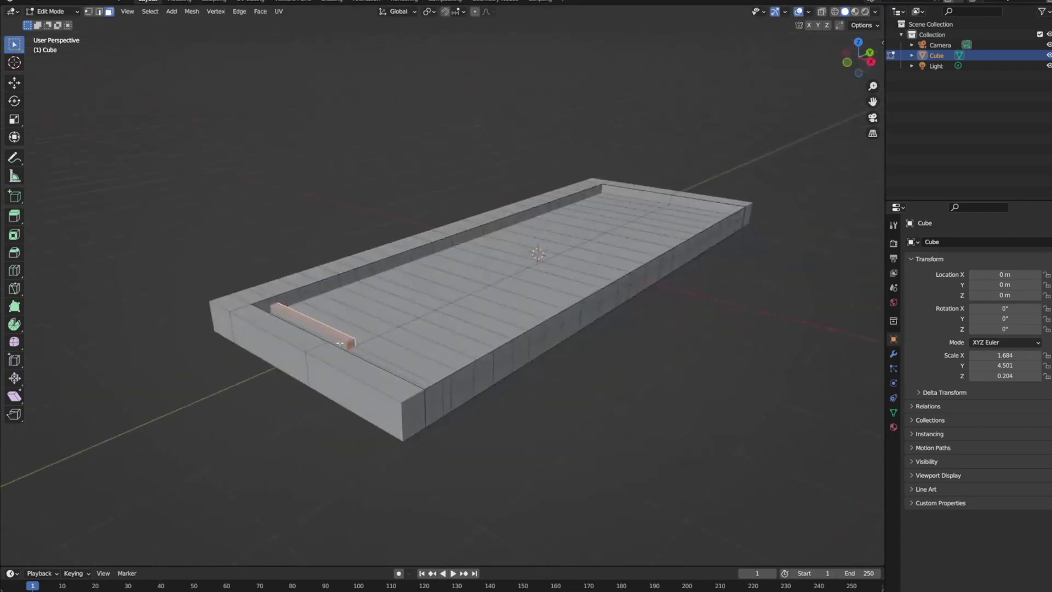
pyautogui.hotkey('shift', 'd')
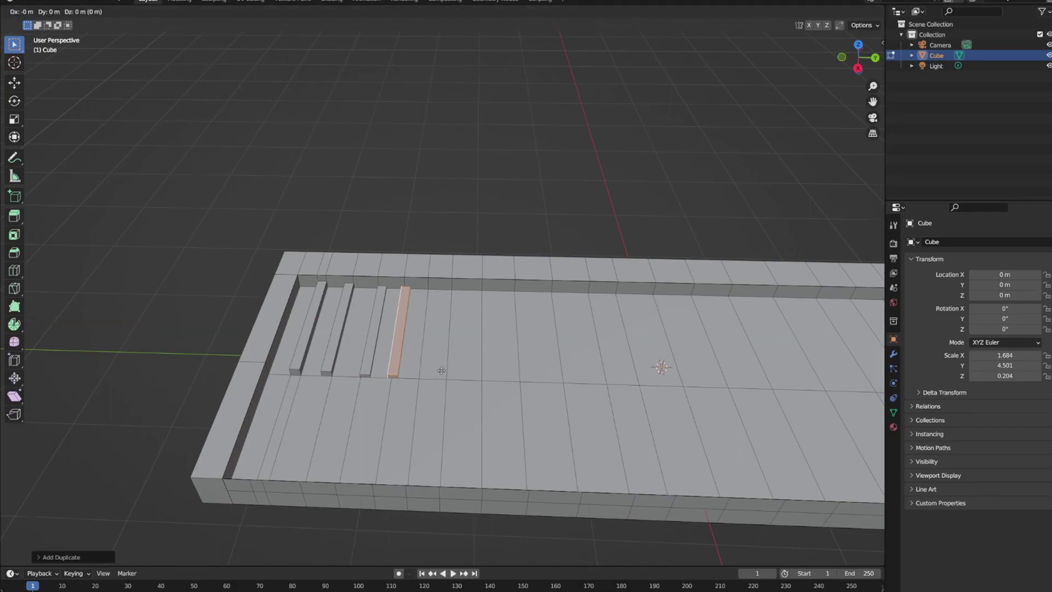
pyautogui.click(461, 381)
pyautogui.hotkey('shift', 'd')
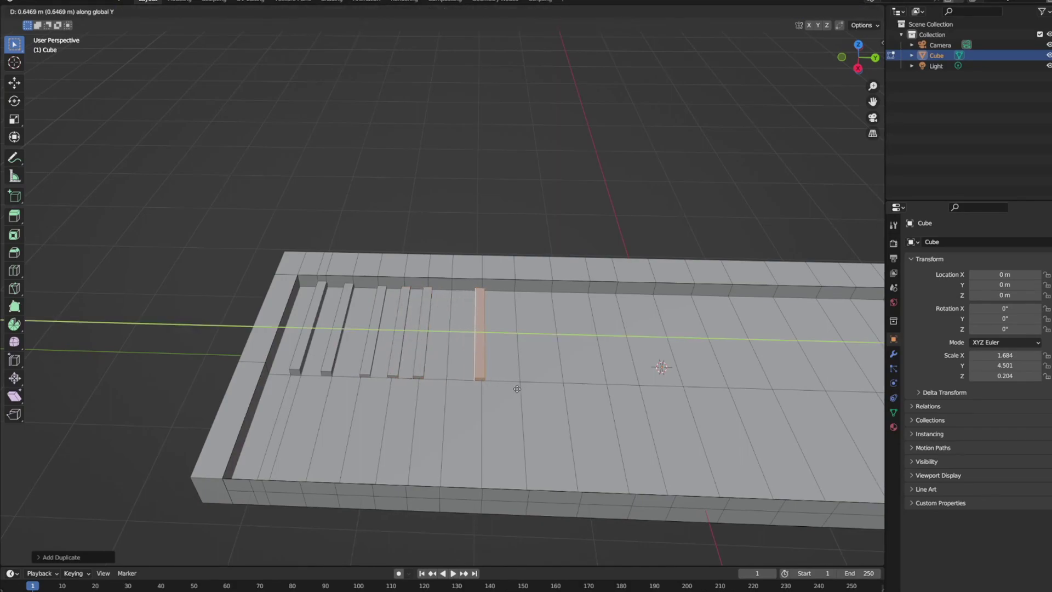
pyautogui.click(542, 390)
# - Duplicate the bar along Y several more times, extending the key row to the tray's end
pyautogui.hotkey('shift', 'd')
pyautogui.press('y')
pyautogui.click(597, 395)
pyautogui.hotkey('shift', 'd')
pyautogui.press('y')
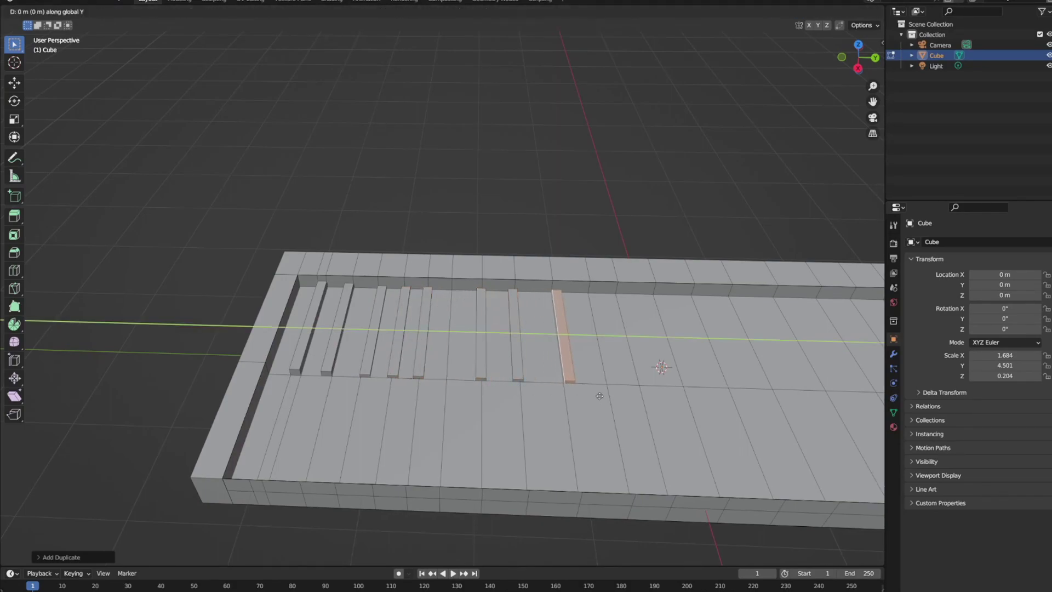
pyautogui.moveTo(629, 396); pyautogui.dragTo(418, 359, button='middle')
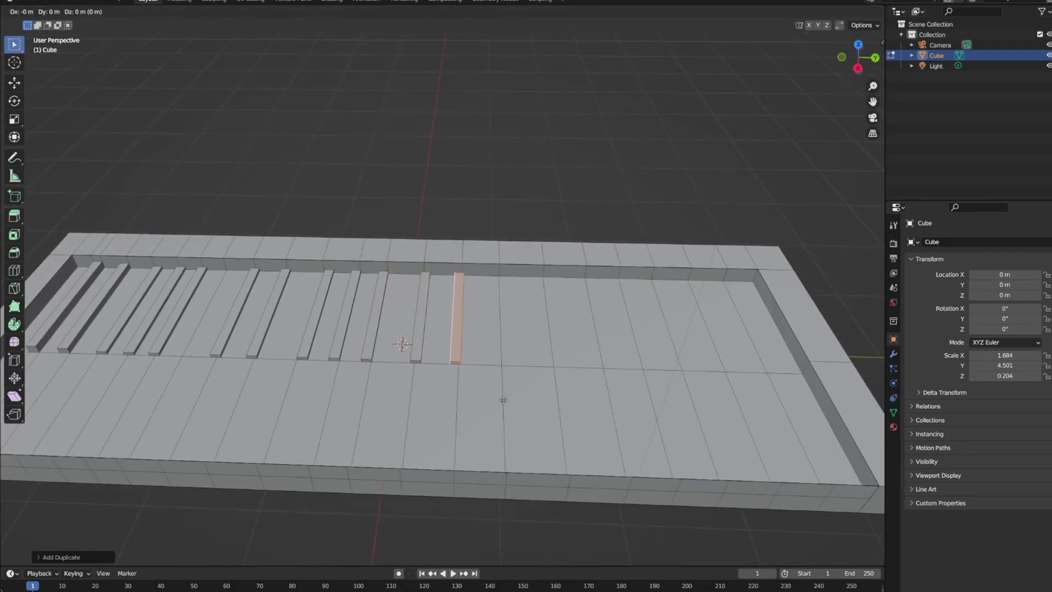
pyautogui.click(582, 401)
pyautogui.hotkey('shift', 'd')
pyautogui.press('y')
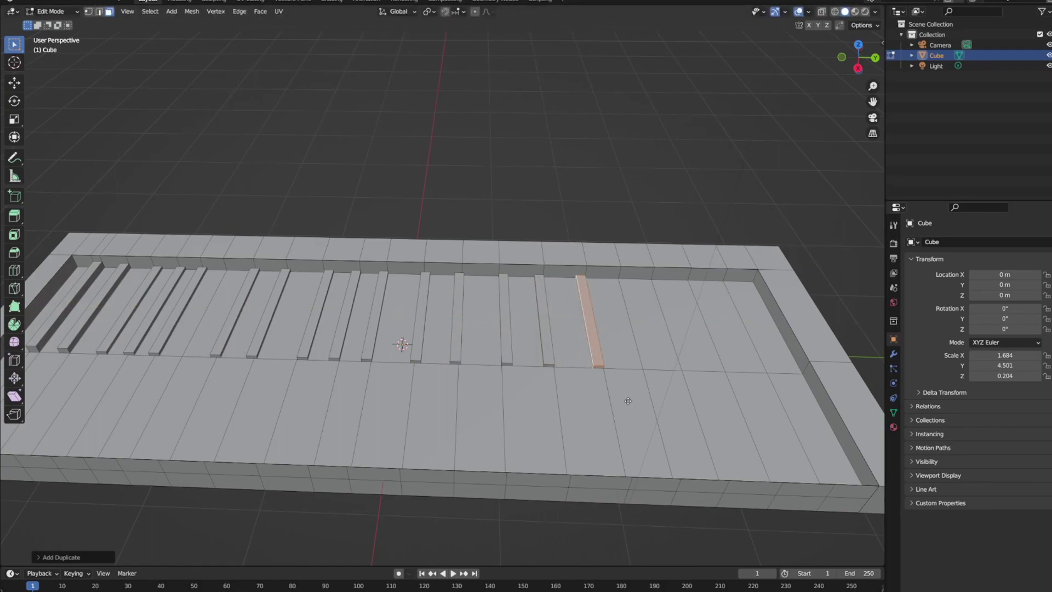
pyautogui.click(706, 403)
pyautogui.scroll(-3, 707, 402)
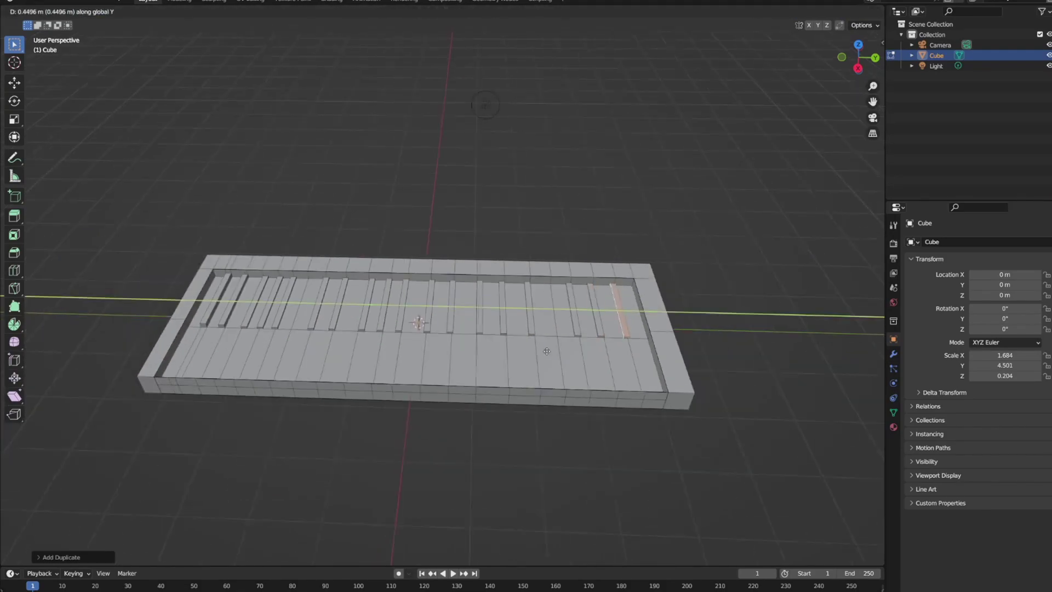
pyautogui.moveTo(706, 403); pyautogui.dragTo(602, 321, button='middle')
pyautogui.scroll(-4, 602, 321)
pyautogui.scroll(3, 510, 384)
pyautogui.scroll(-3, 441, 376)
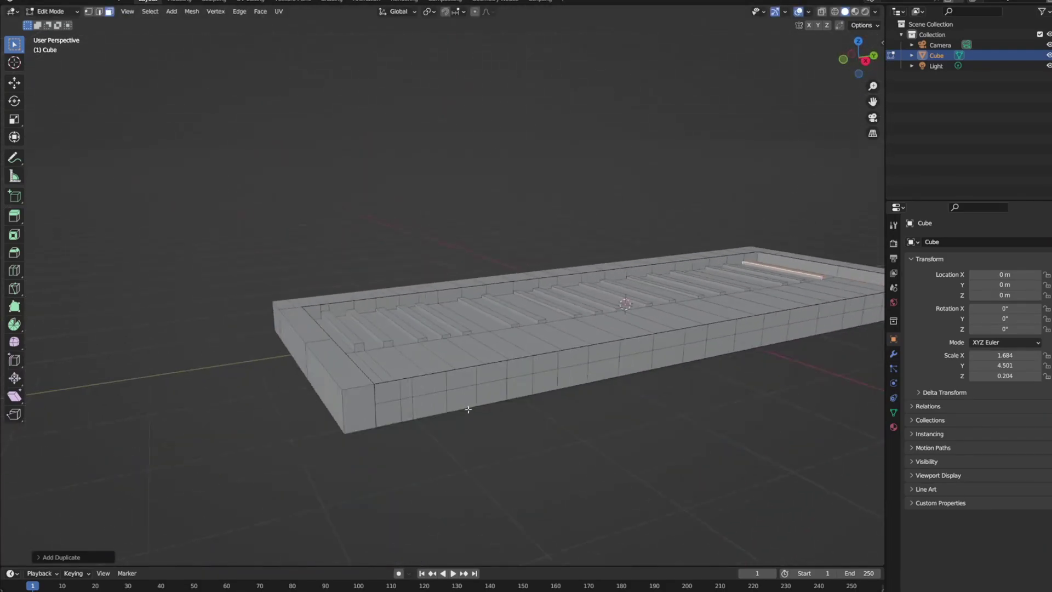
pyautogui.press('KP_3')
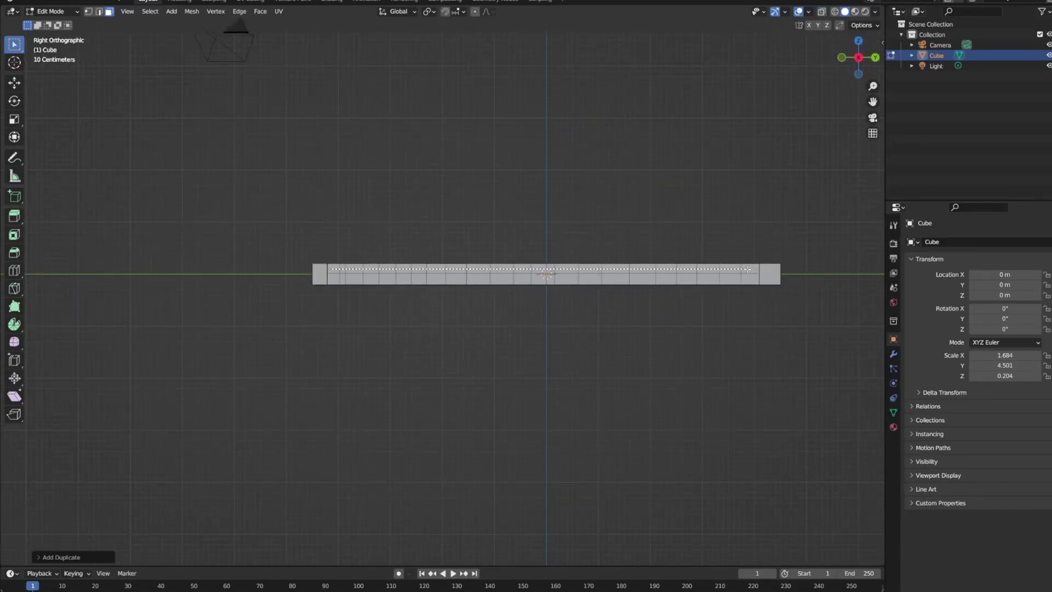
pyautogui.moveTo(755, 270)
pyautogui.mouseDown(button='middle')
pyautogui.moveTo(382, 287)
pyautogui.moveTo(236, 261)
pyautogui.mouseUp(button='middle')
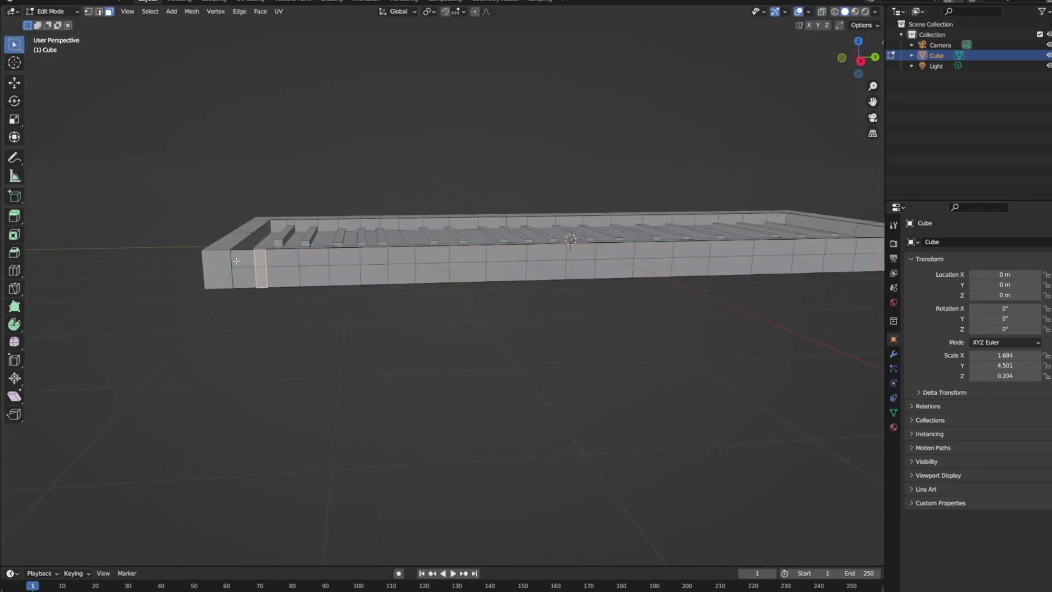
pyautogui.scroll(5, 270, 264)
pyautogui.press('e')
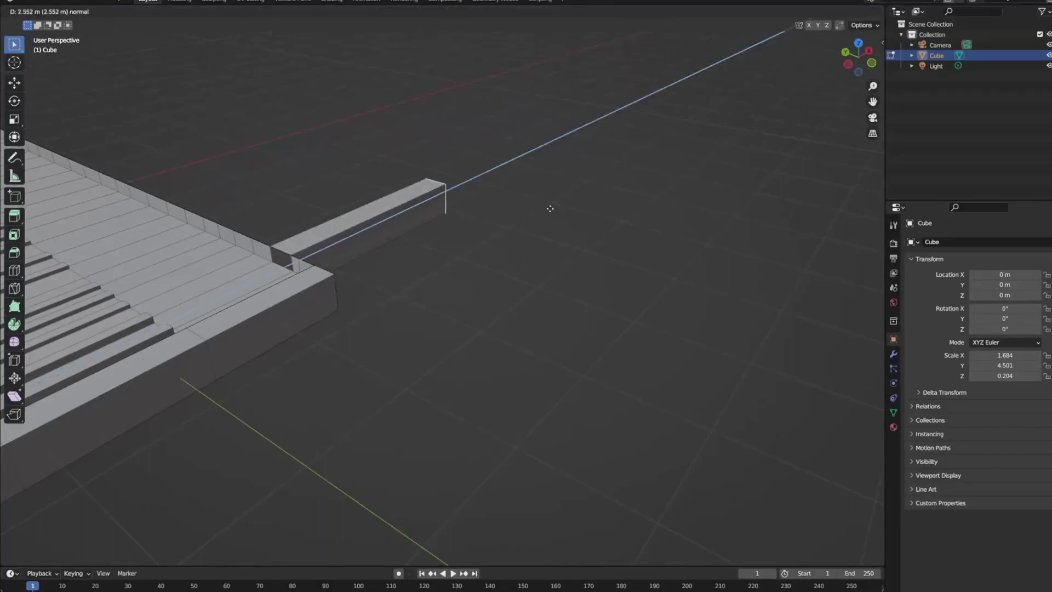
pyautogui.rightClick(391, 255)
pyautogui.scroll(-3, 391, 255)
pyautogui.moveTo(399, 254); pyautogui.dragTo(310, 264, button='middle')
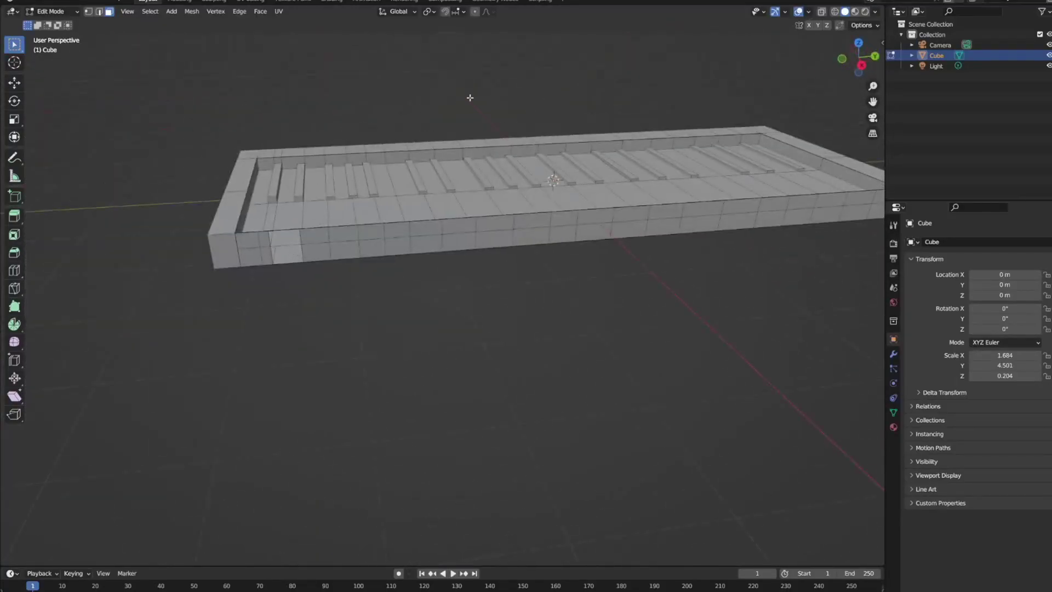
pyautogui.press('KP_3')
pyautogui.moveTo(869, 267); pyautogui.dragTo(510, 289, button='middle')
pyautogui.scroll(-3, 657, 274)
# - Switch to edge select and pick the edge path running along the tray floor
pyautogui.scroll(2, 510, 289)
pyautogui.press('2')
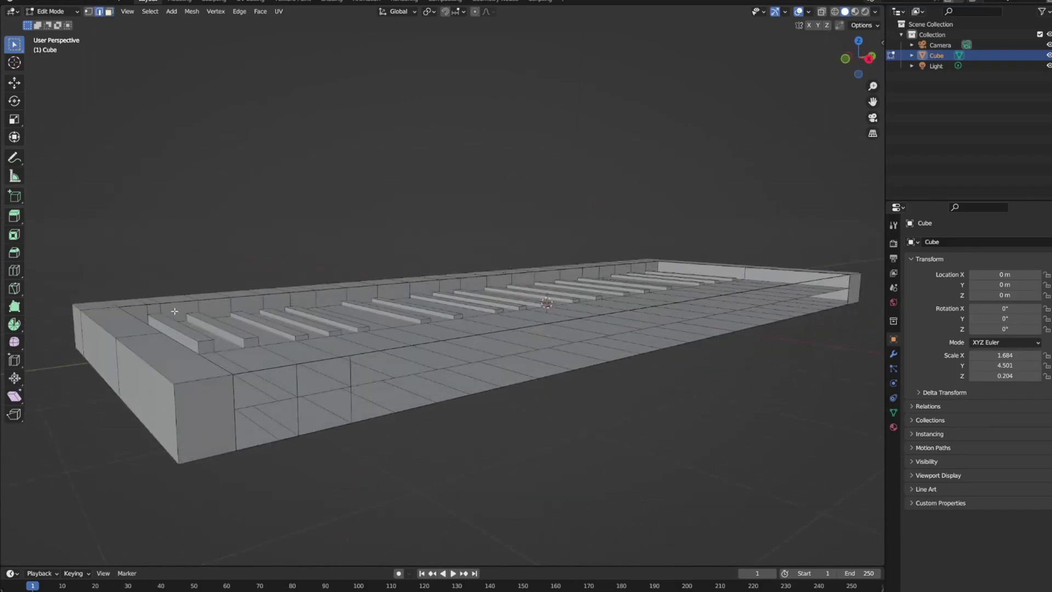
pyautogui.moveTo(299, 389); pyautogui.dragTo(673, 385, button='middle')
pyautogui.scroll(2, 673, 386)
pyautogui.keyDown('ctrl'); pyautogui.click(673, 385); pyautogui.keyUp('ctrl')
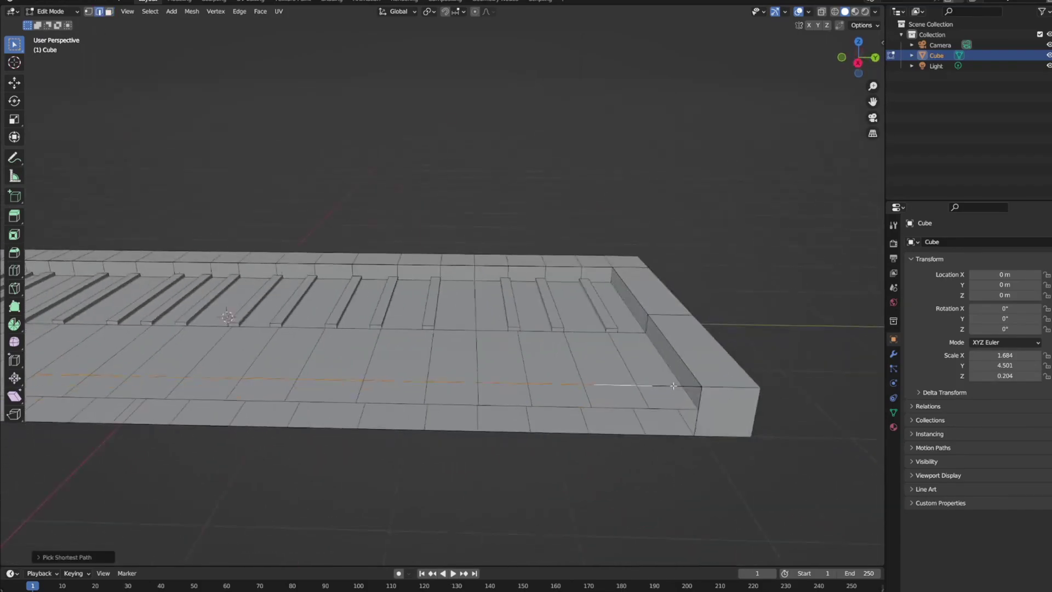
pyautogui.moveTo(602, 376); pyautogui.dragTo(438, 262, button='middle')
pyautogui.scroll(5, 424, 249)
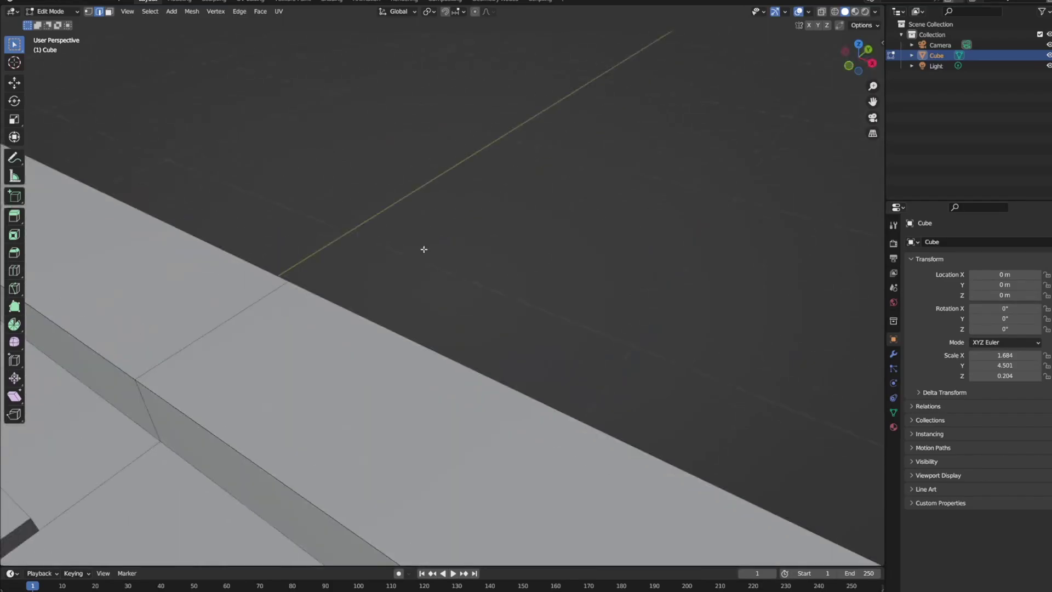
pyautogui.scroll(-5, 522, 250)
pyautogui.moveTo(523, 250)
pyautogui.mouseDown(button='middle')
pyautogui.moveTo(324, 249)
pyautogui.moveTo(311, 397)
pyautogui.mouseUp(button='middle')
pyautogui.keyDown('ctrl'); pyautogui.click(323, 249); pyautogui.keyUp('ctrl')
# - Delete the selected floor edges, leaving the raised key bars intact
pyautogui.rightClick(356, 384)
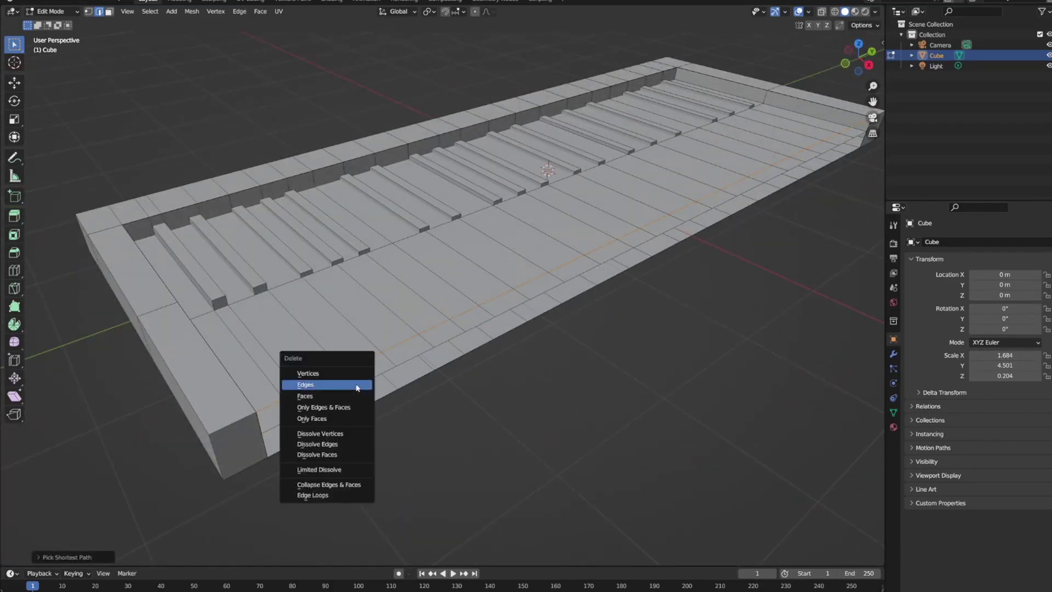
pyautogui.click(275, 400)
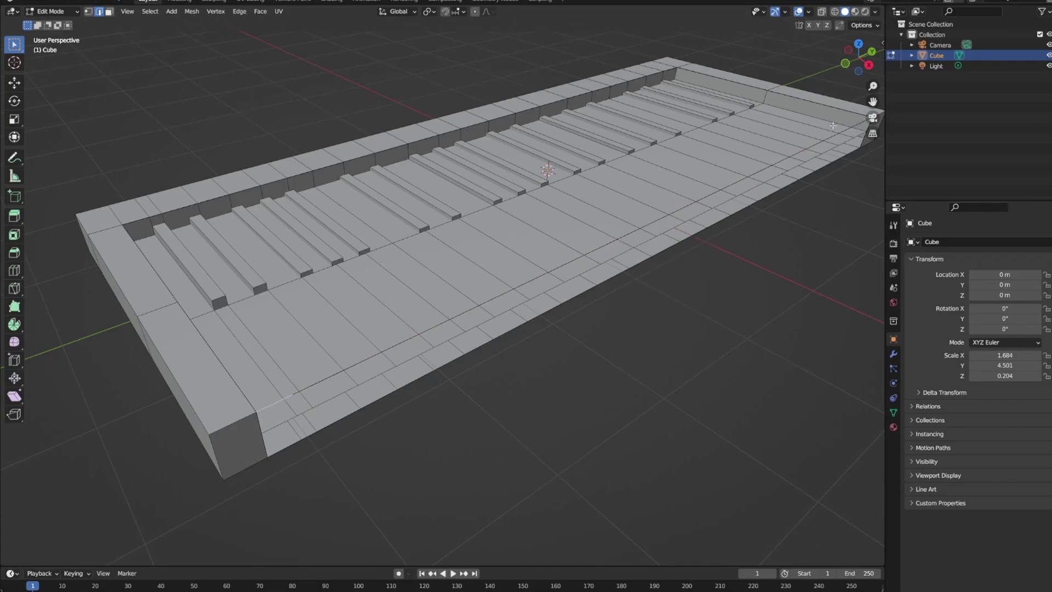
pyautogui.rightClick(712, 292)
pyautogui.click(703, 267)
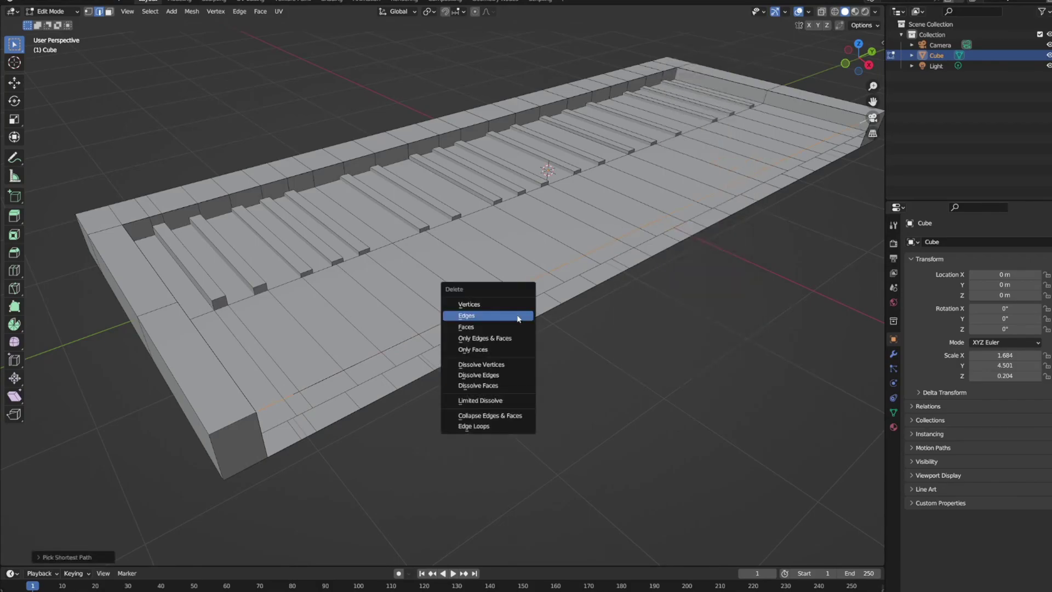
pyautogui.moveTo(517, 312)
pyautogui.mouseDown(button='middle')
pyautogui.moveTo(629, 286)
pyautogui.moveTo(579, 256)
pyautogui.moveTo(374, 251)
pyautogui.mouseUp(button='middle')
pyautogui.moveTo(766, 95)
pyautogui.mouseDown(button='middle')
pyautogui.moveTo(524, 119)
pyautogui.moveTo(623, 112)
pyautogui.mouseUp(button='middle')
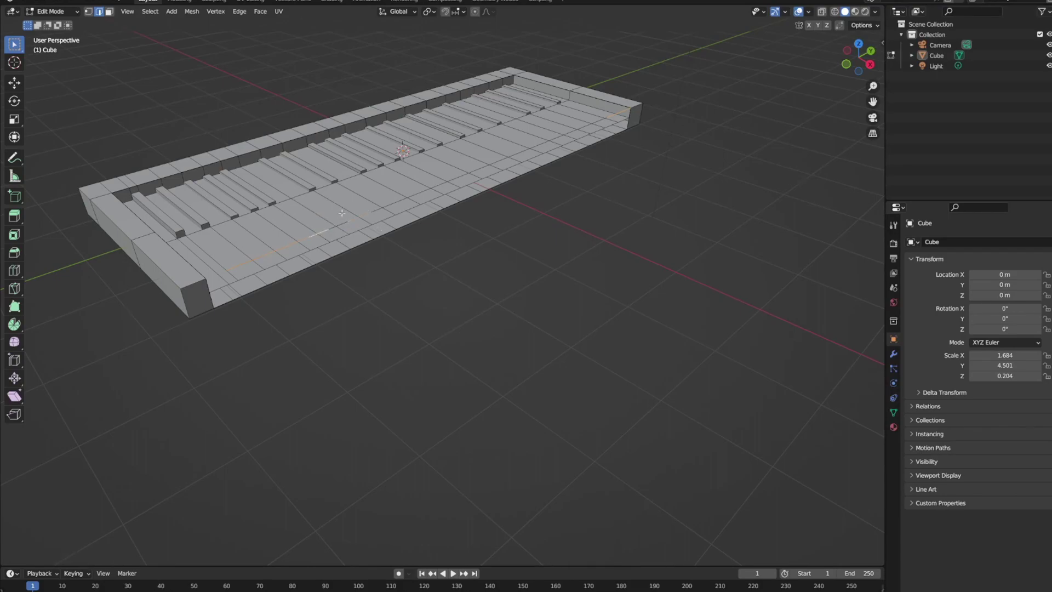
# - Extrude the front edge loop straight down along Z
pyautogui.moveTo(342, 212); pyautogui.dragTo(263, 257, button='middle')
pyautogui.scroll(3, 188, 305)
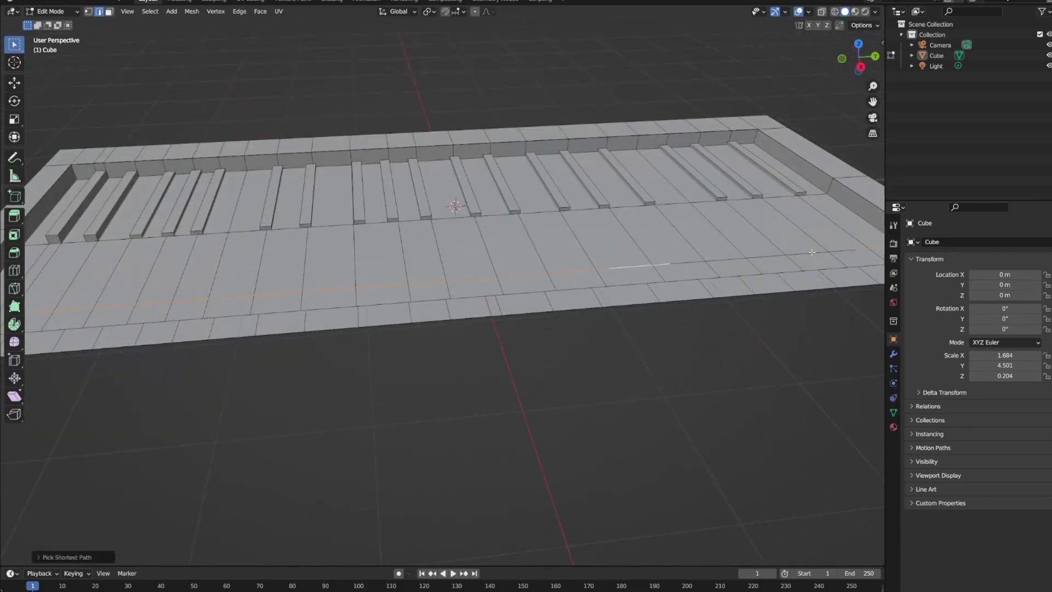
pyautogui.rightClick(674, 287)
pyautogui.moveTo(673, 287); pyautogui.dragTo(635, 253, button='middle')
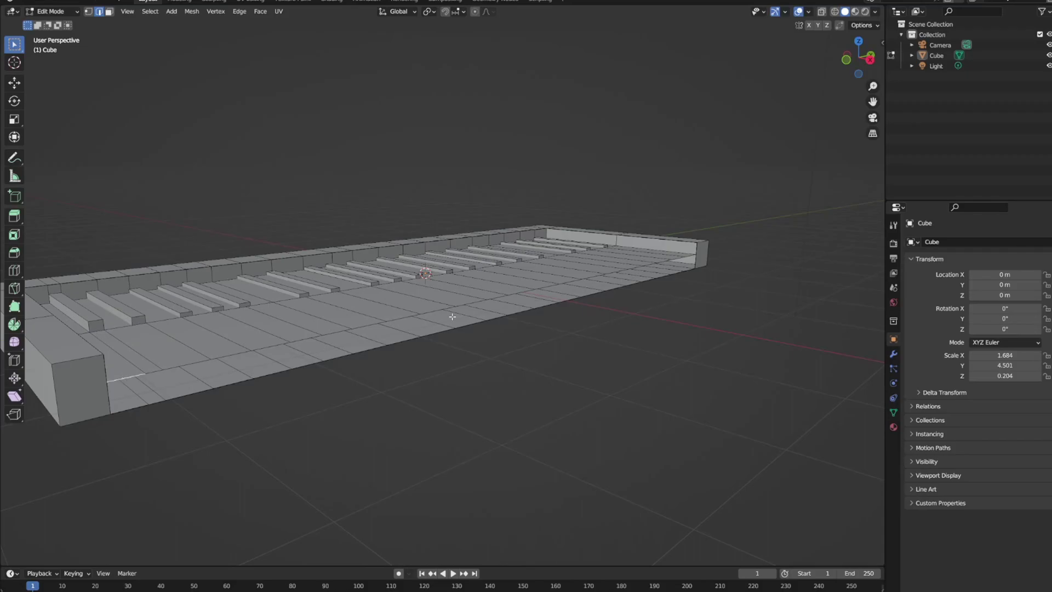
pyautogui.press('e')
pyautogui.press('z')
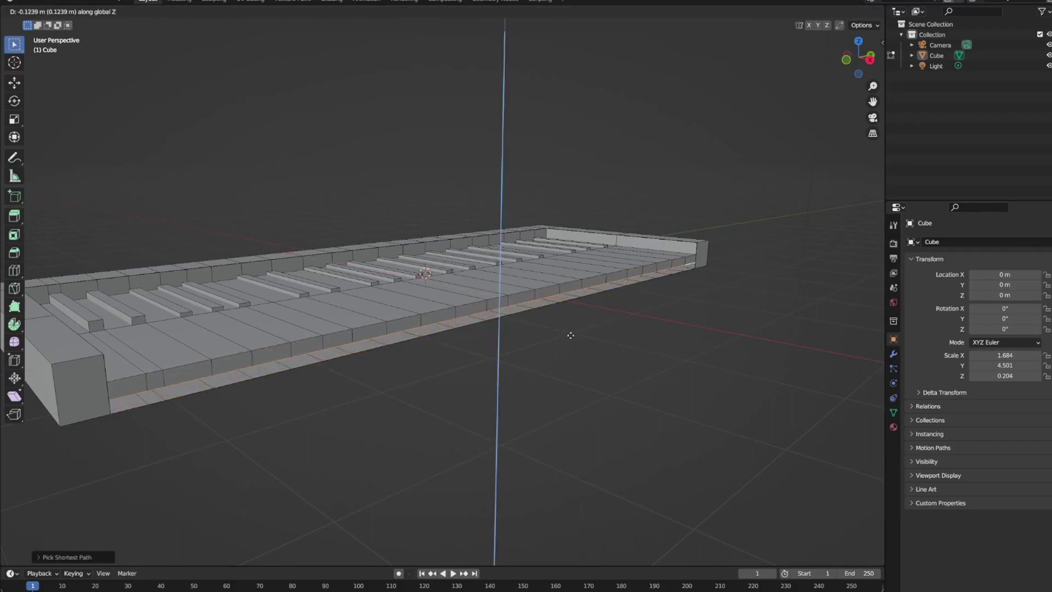
pyautogui.click(571, 333)
# - Push the newly extruded edges outward along X to form the lower front ledge
pyautogui.scroll(5, 467, 265)
pyautogui.moveTo(467, 265); pyautogui.dragTo(467, 280, button='middle')
pyautogui.press('e')
pyautogui.press('x')
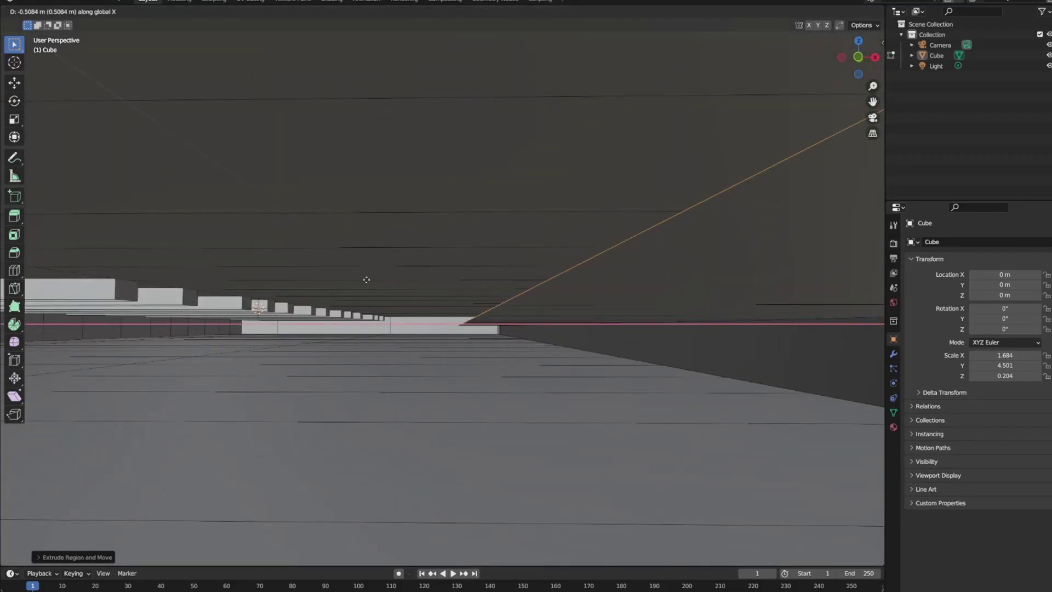
pyautogui.click(204, 282)
pyautogui.moveTo(204, 282)
pyautogui.mouseDown(button='middle')
pyautogui.moveTo(377, 287)
pyautogui.moveTo(500, 235)
pyautogui.moveTo(481, 259)
pyautogui.mouseUp(button='middle')
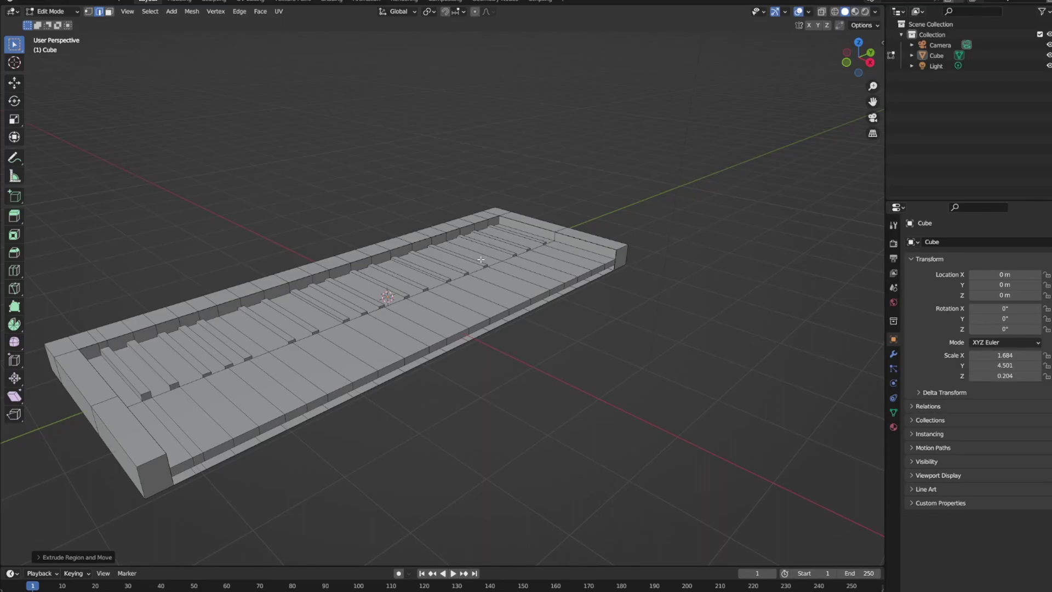
pyautogui.moveTo(490, 233); pyautogui.dragTo(328, 351, button='middle')
pyautogui.scroll(3, 259, 398)
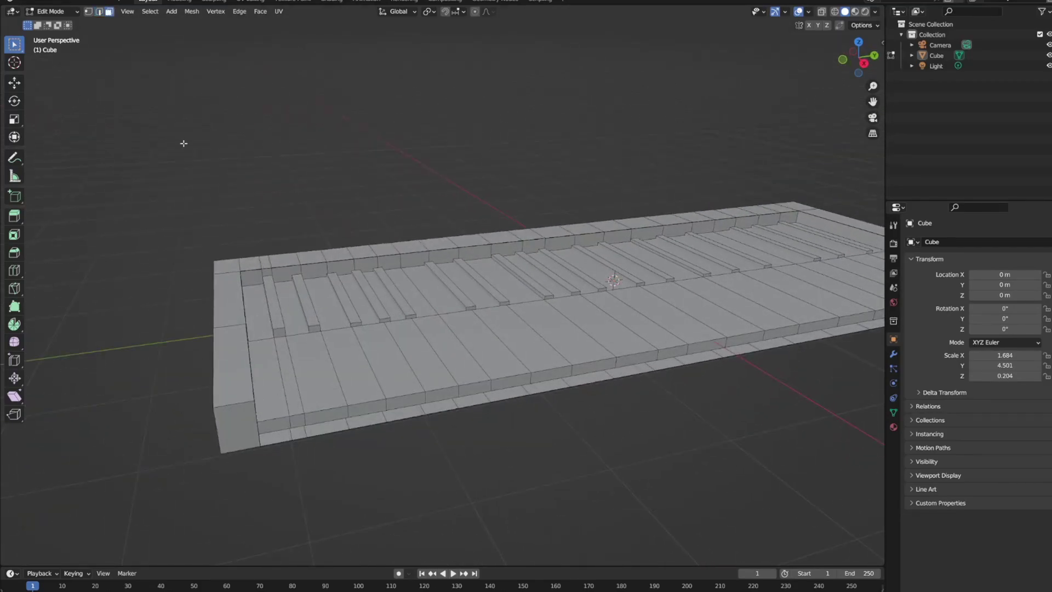
pyautogui.click(268, 383)
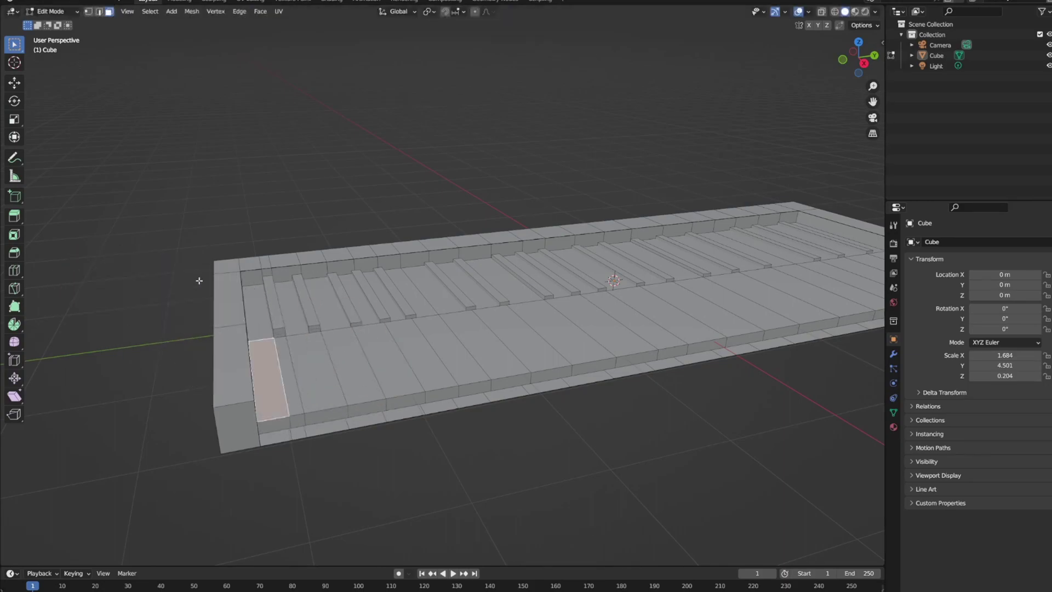
pyautogui.moveTo(198, 281); pyautogui.dragTo(283, 368, button='middle')
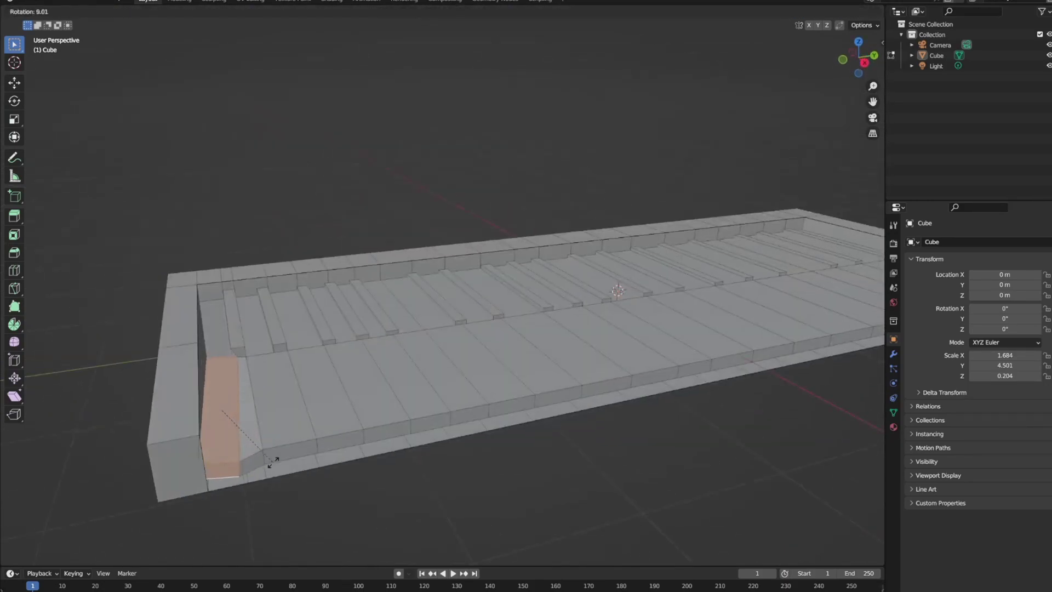
pyautogui.press('g')
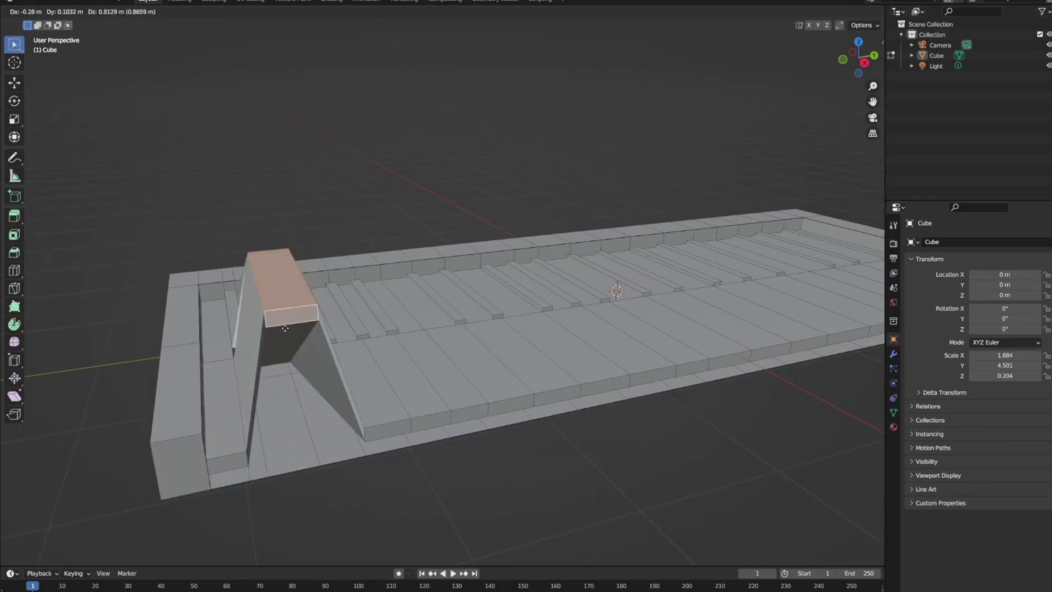
pyautogui.press('Escape')
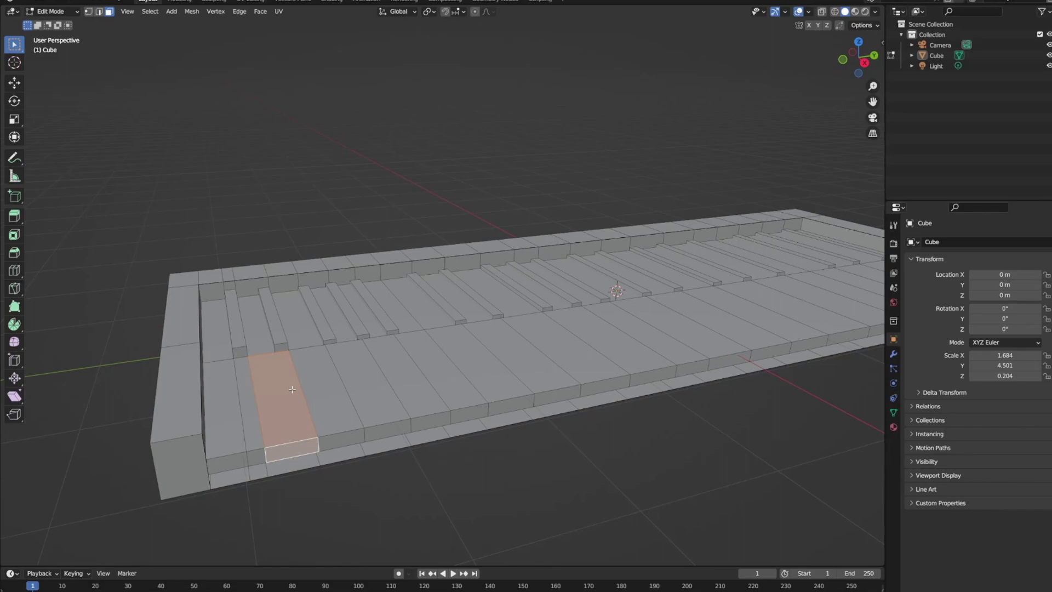
pyautogui.moveTo(292, 389); pyautogui.dragTo(479, 364, button='middle')
# - Select the case's long side face and cancel an attempted extrusion
pyautogui.scroll(-5, 479, 364)
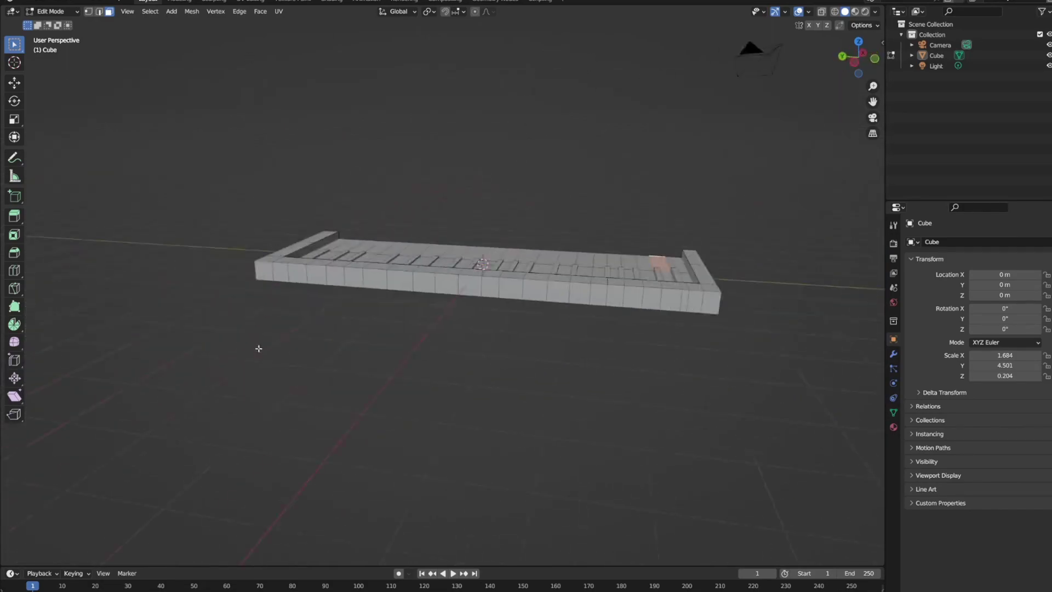
pyautogui.moveTo(259, 347)
pyautogui.mouseDown(button='middle')
pyautogui.moveTo(841, 262)
pyautogui.moveTo(549, 352)
pyautogui.moveTo(630, 271)
pyautogui.moveTo(622, 265)
pyautogui.moveTo(715, 211)
pyautogui.moveTo(561, 221)
pyautogui.mouseUp(button='middle')
pyautogui.click(841, 263)
pyautogui.press('e')
pyautogui.press('Escape')
# - Return to Object Mode and switch the viewport to Material Preview shading
pyautogui.press('Tab')
pyautogui.scroll(4, 715, 211)
pyautogui.click(854, 11)
pyautogui.moveTo(657, 230)
pyautogui.mouseDown(button='middle')
pyautogui.moveTo(561, 300)
pyautogui.moveTo(488, 308)
pyautogui.moveTo(461, 195)
pyautogui.mouseUp(button='middle')
pyautogui.scroll(-4, 488, 308)
# - Select the scene light and cancel two attempted moves of it
pyautogui.click(463, 201)
pyautogui.press('g')
pyautogui.press('Escape')
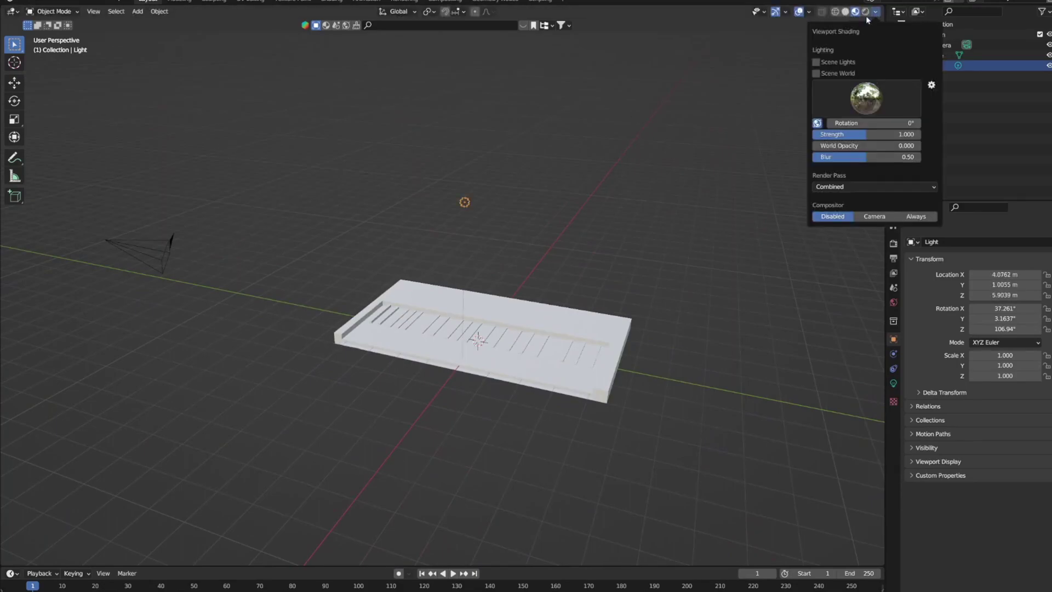
pyautogui.press('g')
pyautogui.press('Escape')
# - Enter Edit Mode on the keyboard mesh, select all, and switch to edge select
pyautogui.click(575, 350)
pyautogui.press('Tab')
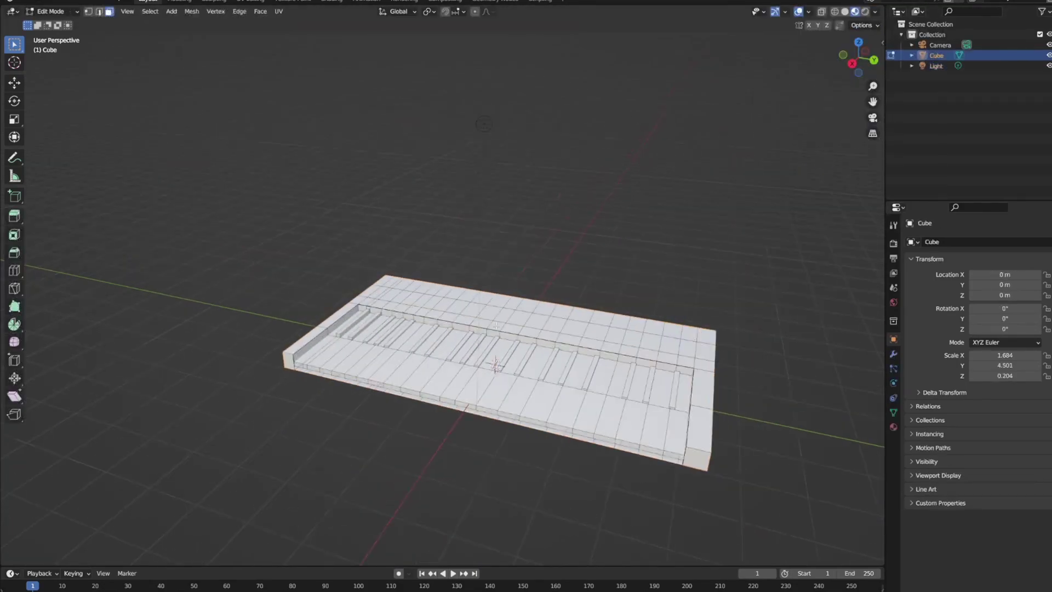
pyautogui.press('a')
pyautogui.press('2')
pyautogui.moveTo(713, 361)
pyautogui.mouseDown(button='middle')
pyautogui.moveTo(495, 317)
pyautogui.moveTo(604, 311)
pyautogui.moveTo(515, 420)
pyautogui.moveTo(424, 411)
pyautogui.moveTo(544, 332)
pyautogui.moveTo(476, 368)
pyautogui.mouseUp(button='middle')
# - Bevel the case's corner edges with Ctrl+B to round the near corner
pyautogui.hotkey('ctrl', 'b')
pyautogui.click(616, 344)
pyautogui.hotkey('ctrl', 'b')
pyautogui.click(542, 440)
pyautogui.hotkey('ctrl', 'b')
pyautogui.click(436, 416)
pyautogui.click(558, 396)
pyautogui.moveTo(558, 395)
pyautogui.mouseDown(button='middle')
pyautogui.moveTo(523, 313)
pyautogui.moveTo(383, 330)
pyautogui.mouseUp(button='middle')
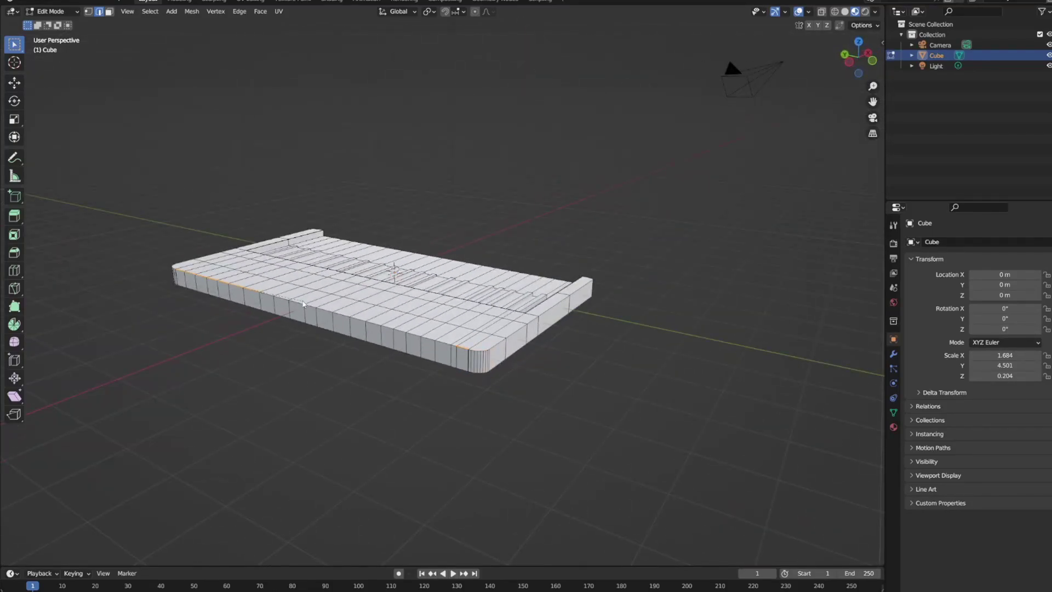
pyautogui.hotkey('ctrl', 'b')
pyautogui.click(364, 182)
pyautogui.moveTo(364, 181)
pyautogui.mouseDown(button='middle')
pyautogui.moveTo(265, 242)
pyautogui.moveTo(476, 263)
pyautogui.moveTo(578, 256)
pyautogui.moveTo(360, 421)
pyautogui.mouseUp(button='middle')
# - Leave Edit Mode, undo the broken corner faces, and bring up the edge options menu
pyautogui.press('Tab')
pyautogui.press('Tab')
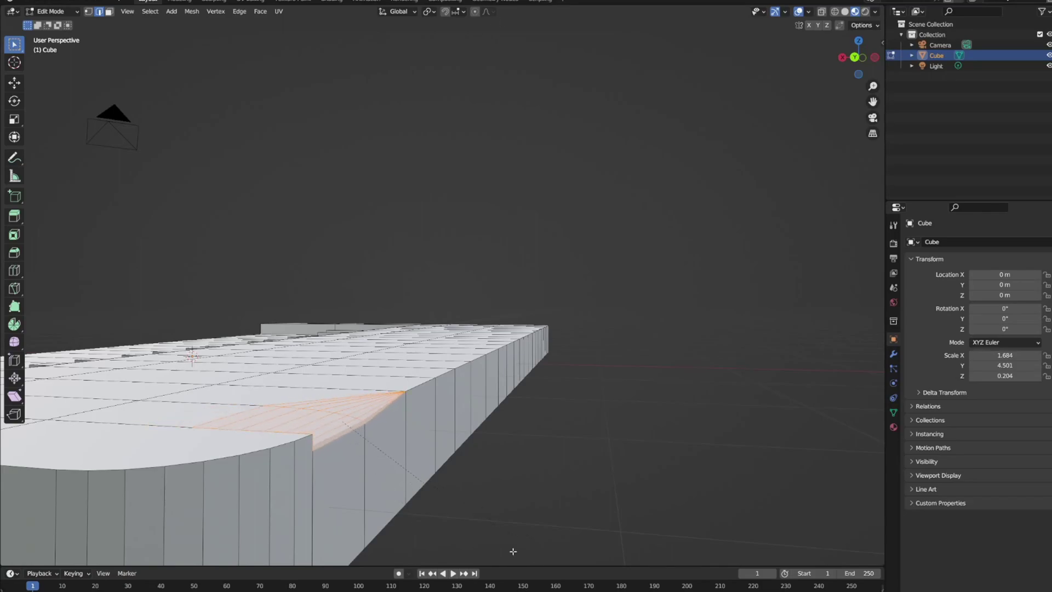
pyautogui.hotkey('ctrl', 'z')
pyautogui.hotkey('ctrl', 'z')
pyautogui.moveTo(383, 405); pyautogui.dragTo(374, 381, button='middle')
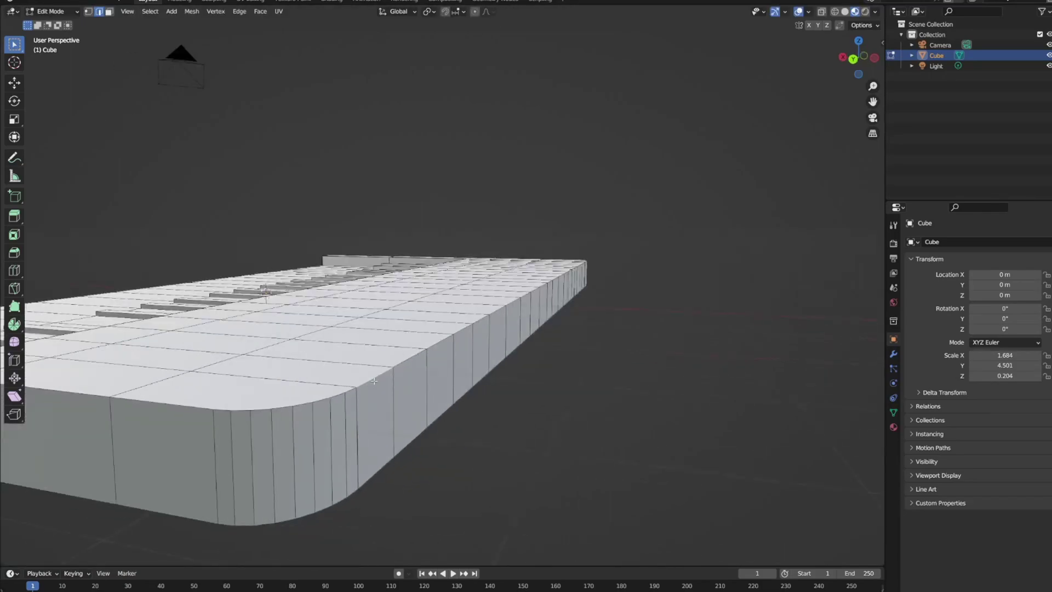
pyautogui.rightClick(342, 548)
pyautogui.rightClick(434, 404)
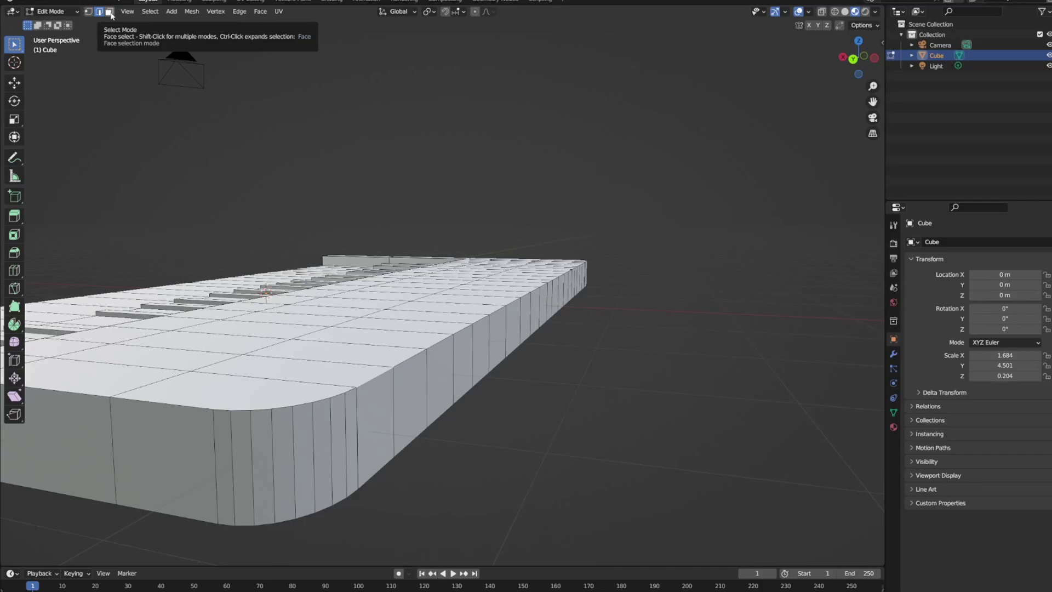
# - Select all vertices, merge them by distance, then deselect everything
pyautogui.press('a')
pyautogui.rightClick(376, 378)
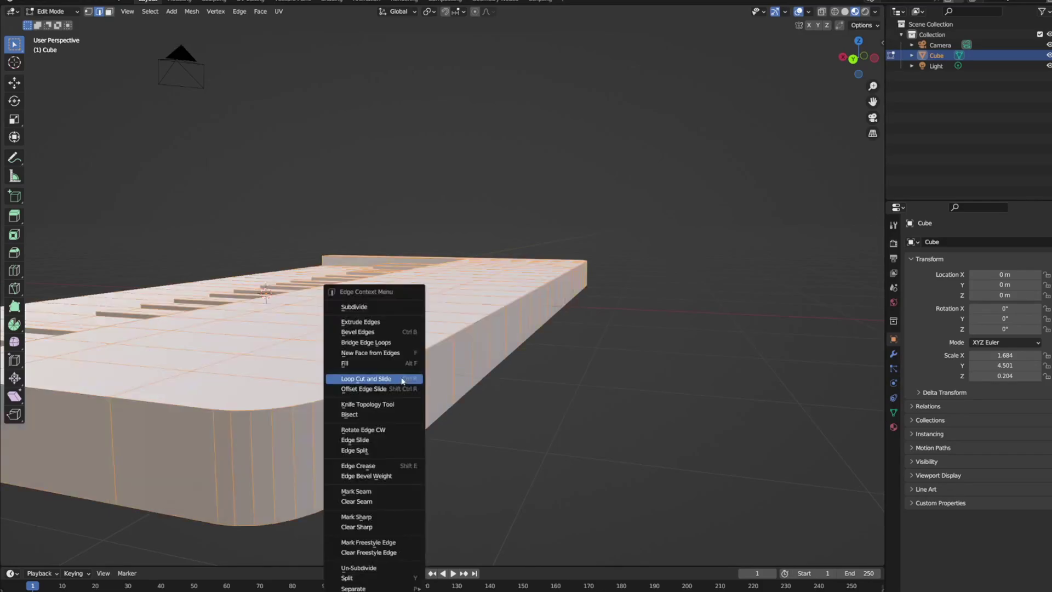
pyautogui.click(373, 540)
pyautogui.hotkey('alt', 'a')
pyautogui.press('1')
pyautogui.press('a')
pyautogui.rightClick(350, 350)
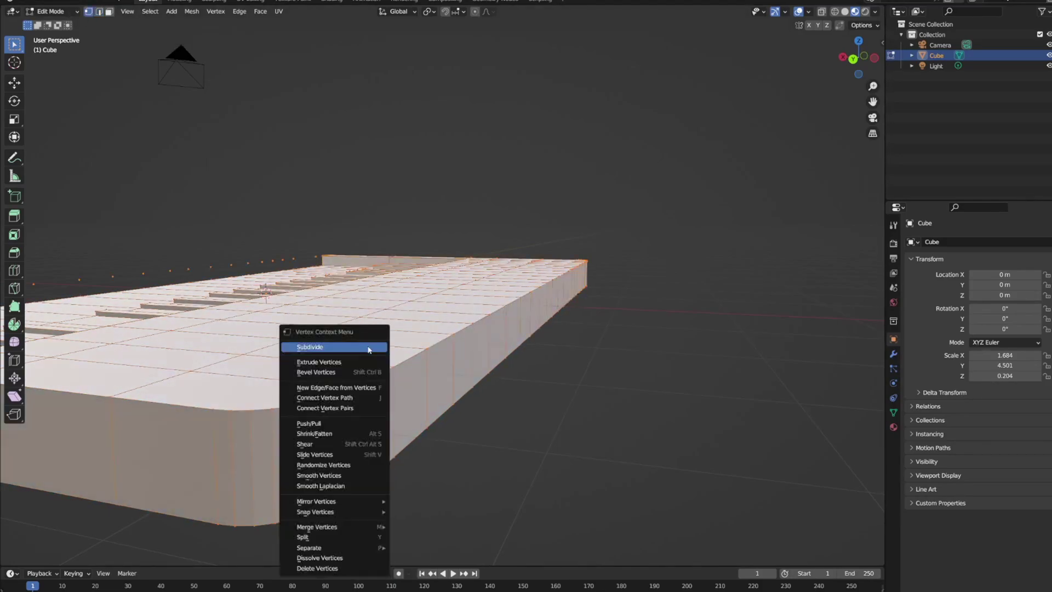
pyautogui.click(427, 564)
pyautogui.hotkey('alt', 'a')
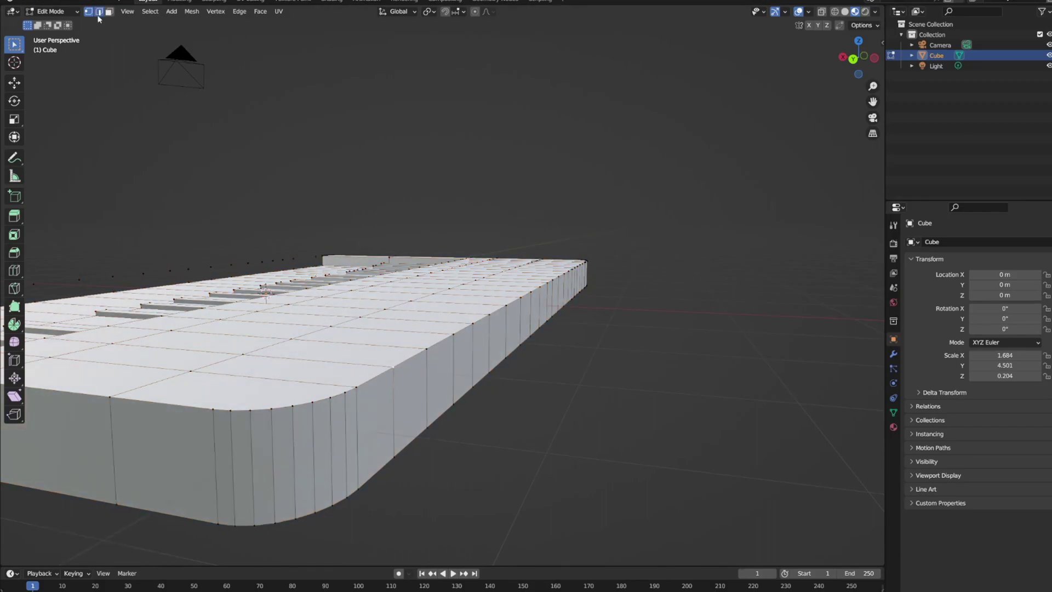
# - Switch back to edge select and orbit around the keyboard case
pyautogui.click(99, 12)
pyautogui.moveTo(356, 384); pyautogui.dragTo(397, 365, button='middle')
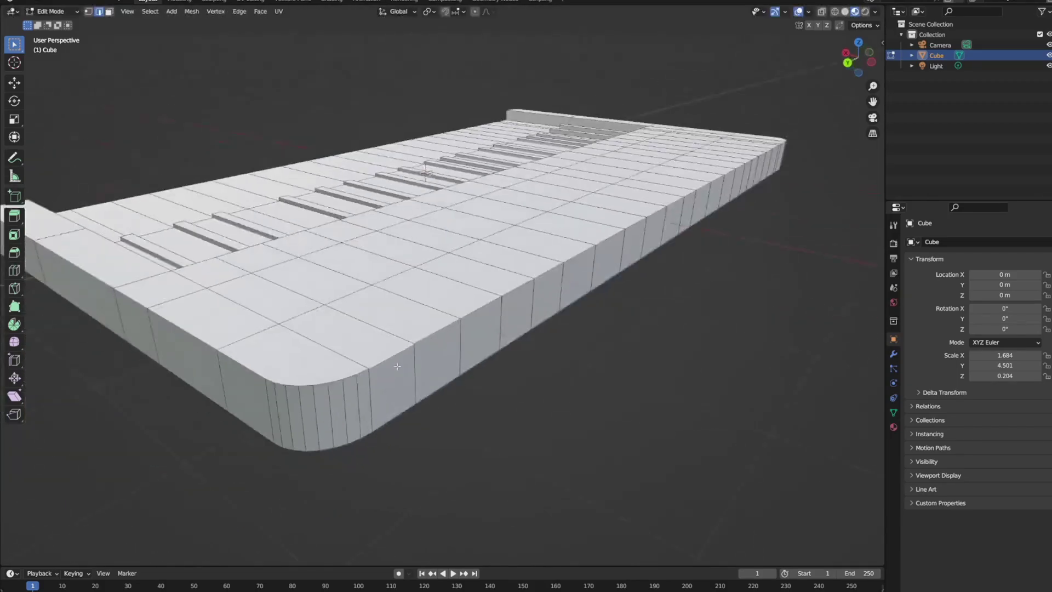
pyautogui.moveTo(429, 434)
pyautogui.mouseDown(button='middle')
pyautogui.moveTo(340, 372)
pyautogui.moveTo(486, 453)
pyautogui.moveTo(411, 383)
pyautogui.moveTo(138, 458)
pyautogui.moveTo(536, 411)
pyautogui.moveTo(199, 363)
pyautogui.mouseUp(button='middle')
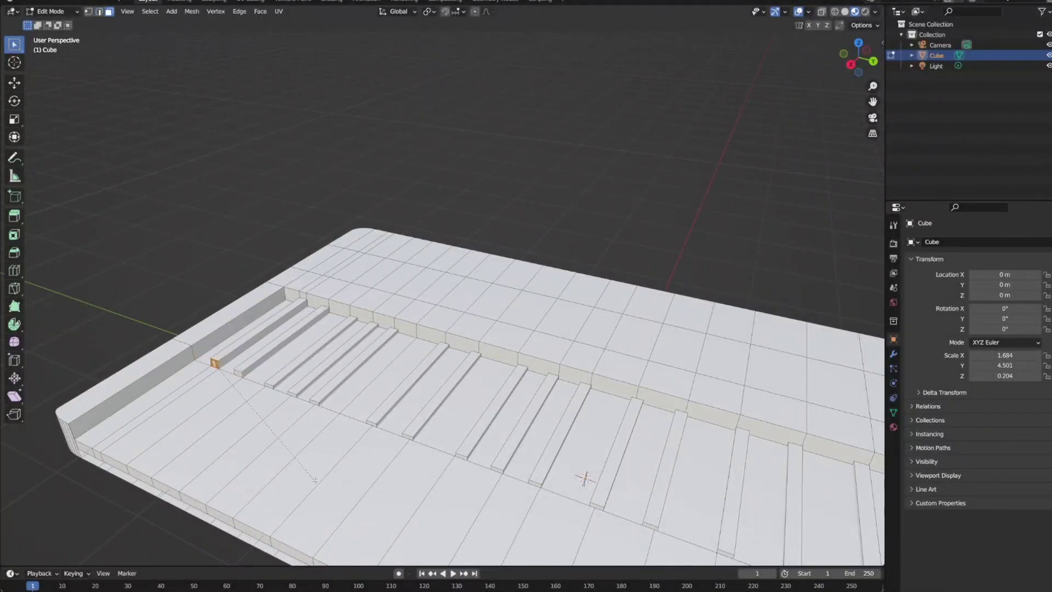
# - Add a second material slot with a new black Material.002
pyautogui.moveTo(315, 480); pyautogui.dragTo(766, 416, button='middle')
pyautogui.click(893, 427)
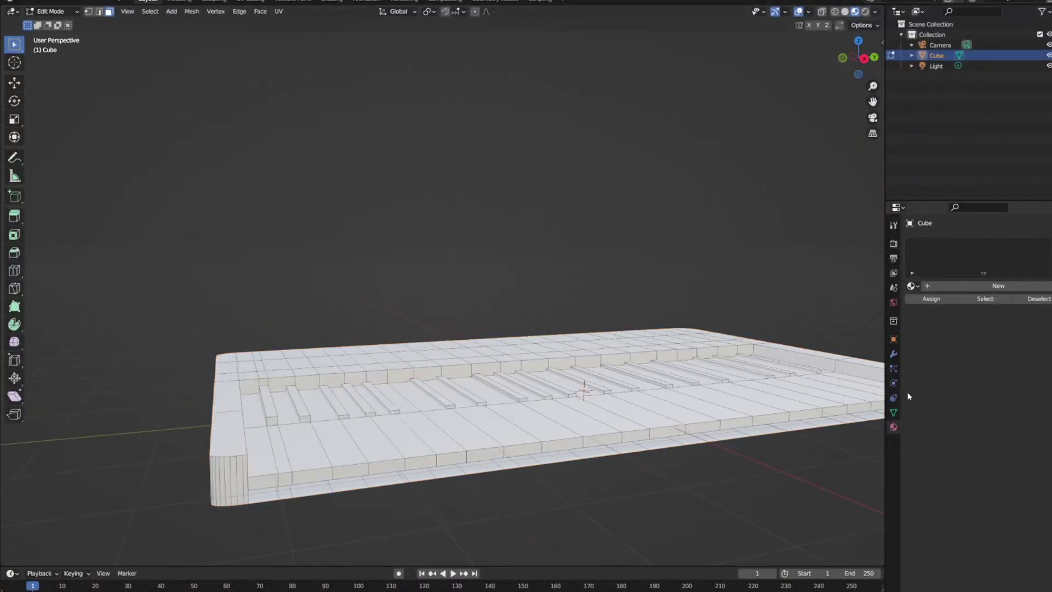
pyautogui.click(998, 285)
pyautogui.click(1047, 265)
pyautogui.click(998, 307)
pyautogui.click(1013, 428)
pyautogui.moveTo(1040, 285); pyautogui.dragTo(1040, 378)
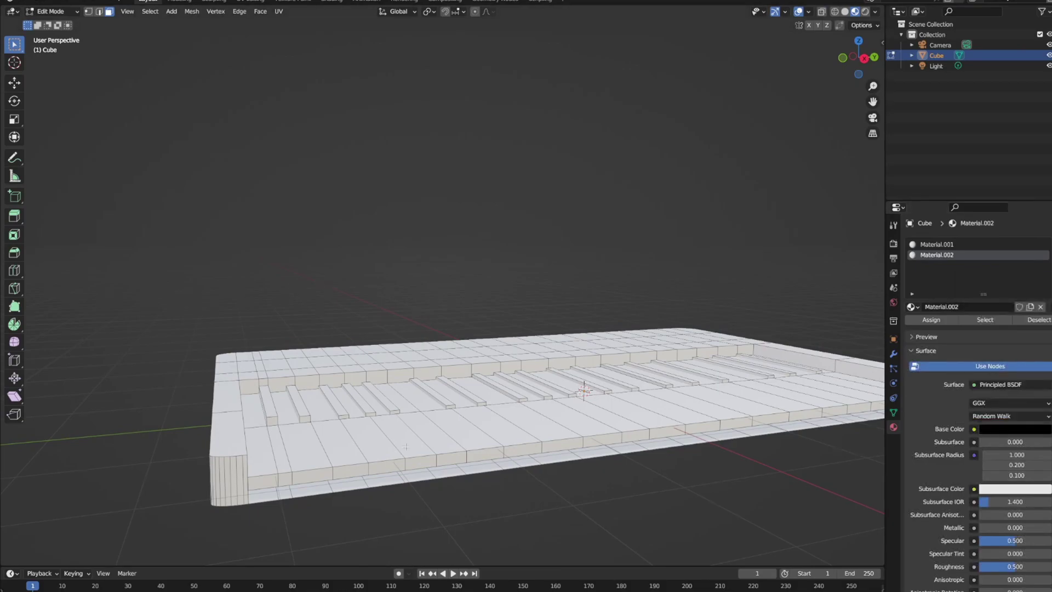
pyautogui.scroll(3, 405, 446)
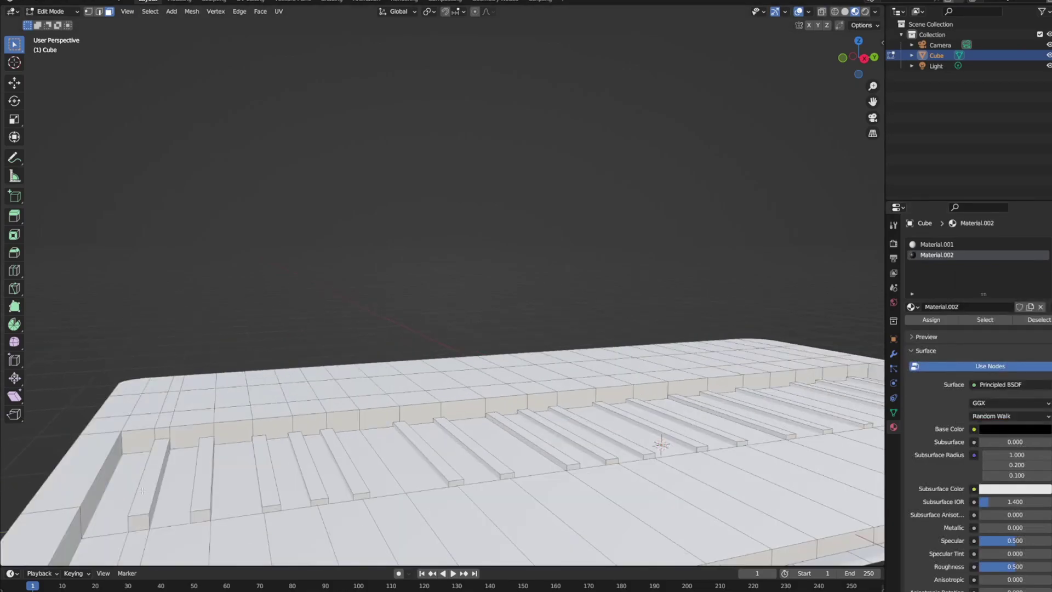
# - Add another black-key bar to the selection and split the key faces off
pyautogui.keyDown('shift'); pyautogui.click(140, 519); pyautogui.keyUp('shift')
pyautogui.moveTo(140, 519); pyautogui.dragTo(197, 487, button='middle')
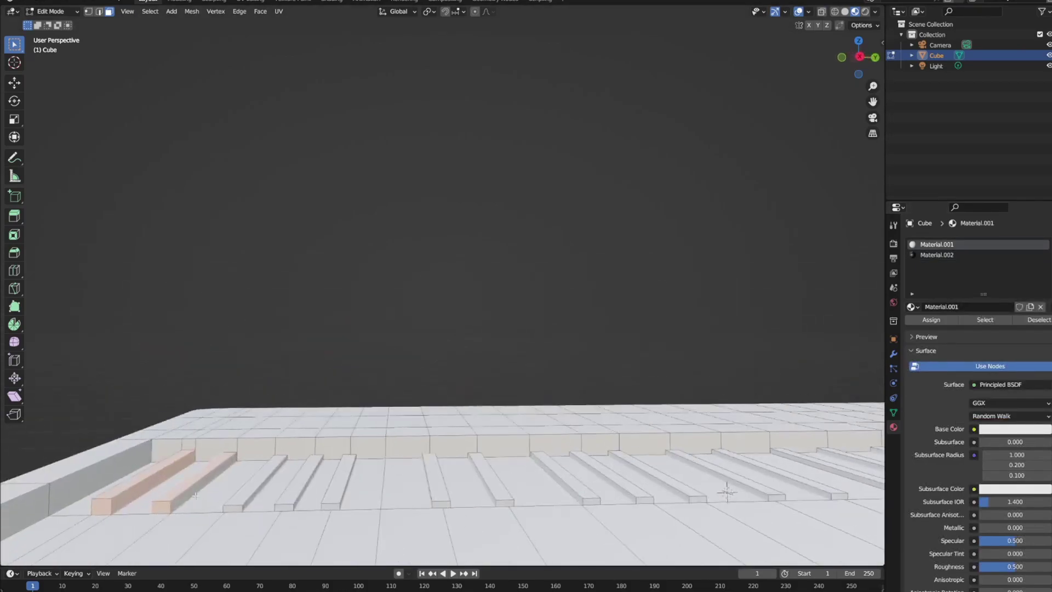
pyautogui.rightClick(196, 486)
pyautogui.click(172, 579)
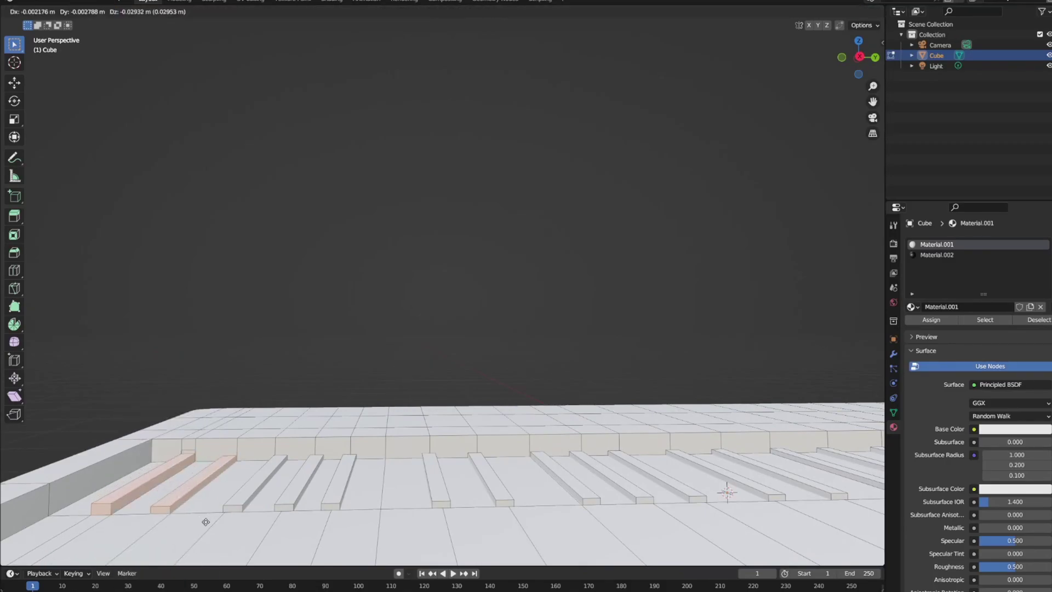
# - Raise the split key faces vertically along Z
pyautogui.moveTo(138, 485)
pyautogui.mouseDown(button='middle')
pyautogui.moveTo(154, 502)
pyautogui.moveTo(231, 483)
pyautogui.moveTo(180, 474)
pyautogui.mouseUp(button='middle')
pyautogui.press('g')
pyautogui.press('z')
pyautogui.press('Return')
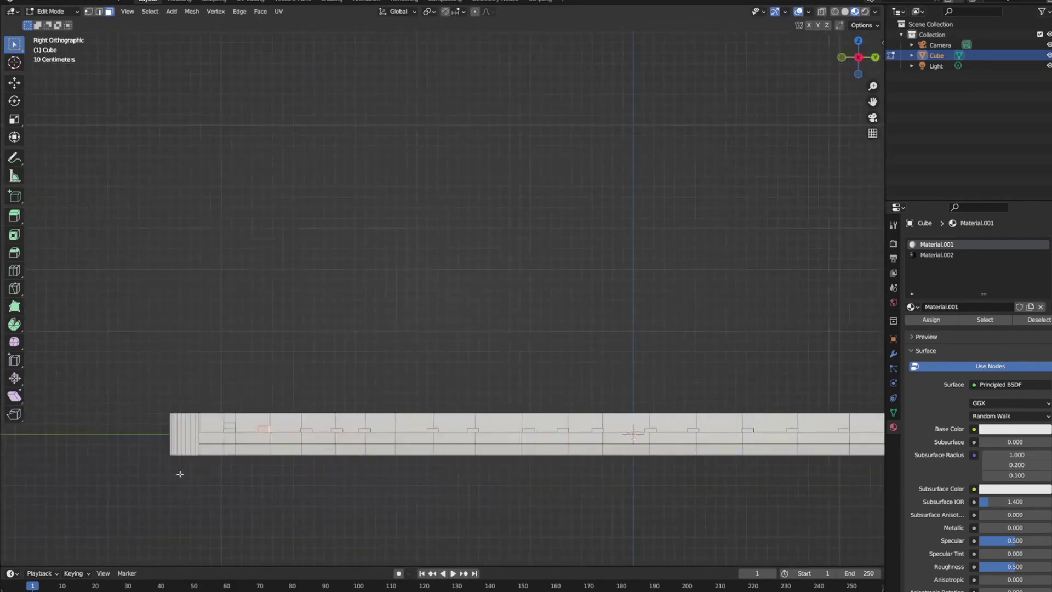
pyautogui.press('g')
pyautogui.press('z')
pyautogui.press('Return')
pyautogui.moveTo(295, 438)
pyautogui.mouseDown(button='middle')
pyautogui.moveTo(234, 448)
pyautogui.moveTo(225, 470)
pyautogui.moveTo(211, 463)
pyautogui.moveTo(300, 457)
pyautogui.mouseUp(button='middle')
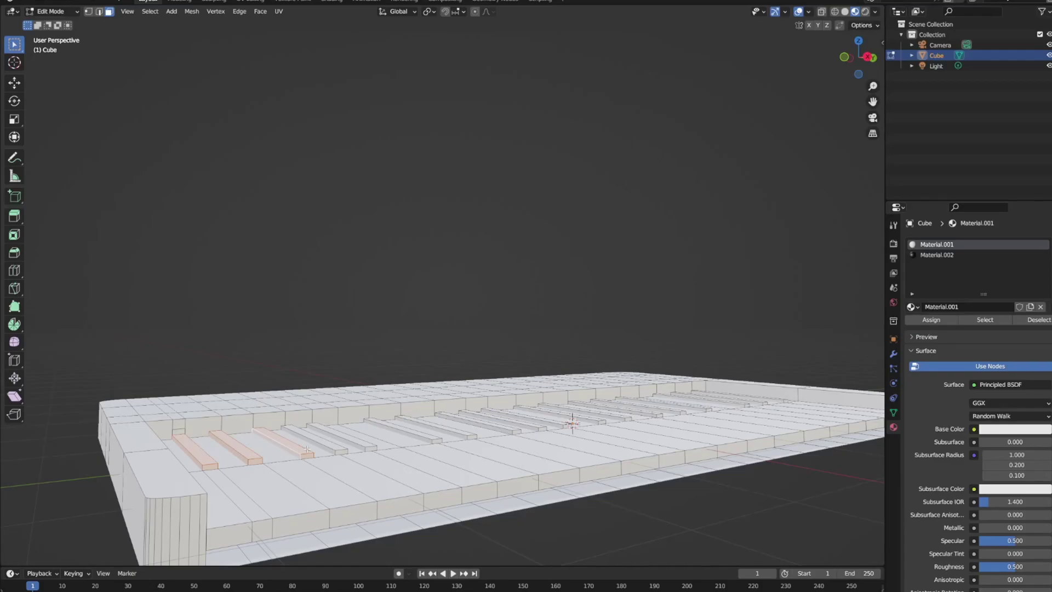
# - Assign Material.002 from the second slot to the key strips
pyautogui.scroll(2, 384, 463)
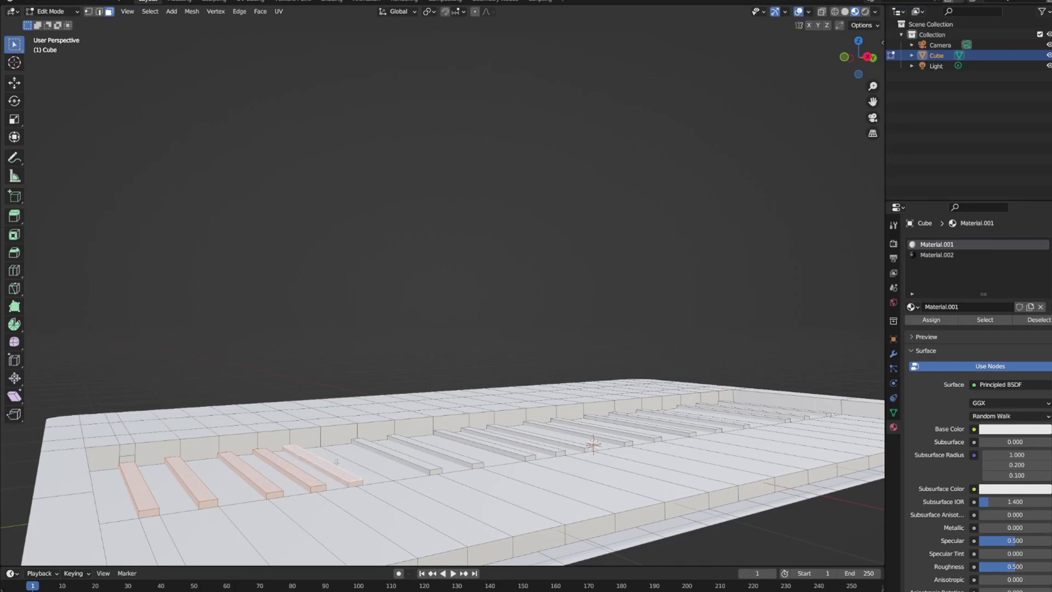
pyautogui.scroll(1, 336, 462)
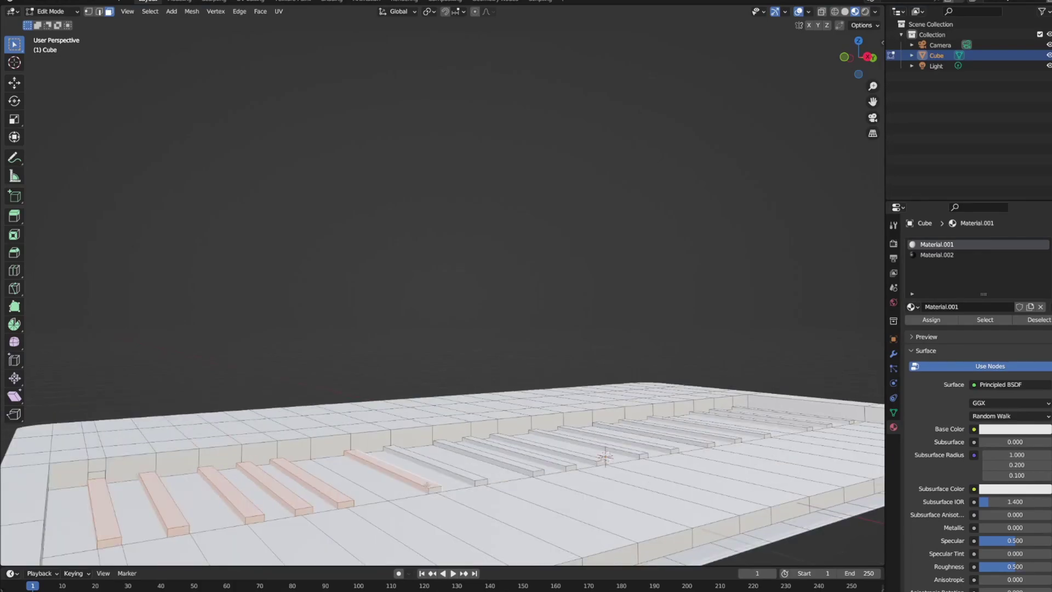
pyautogui.moveTo(494, 461); pyautogui.dragTo(544, 500, button='middle')
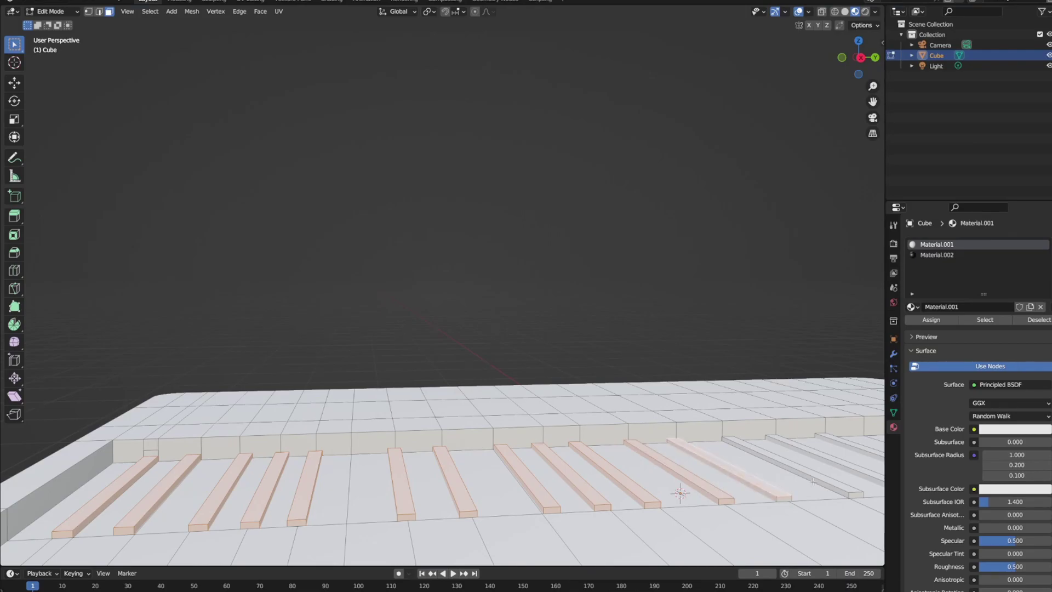
pyautogui.moveTo(811, 471); pyautogui.dragTo(514, 469, button='middle')
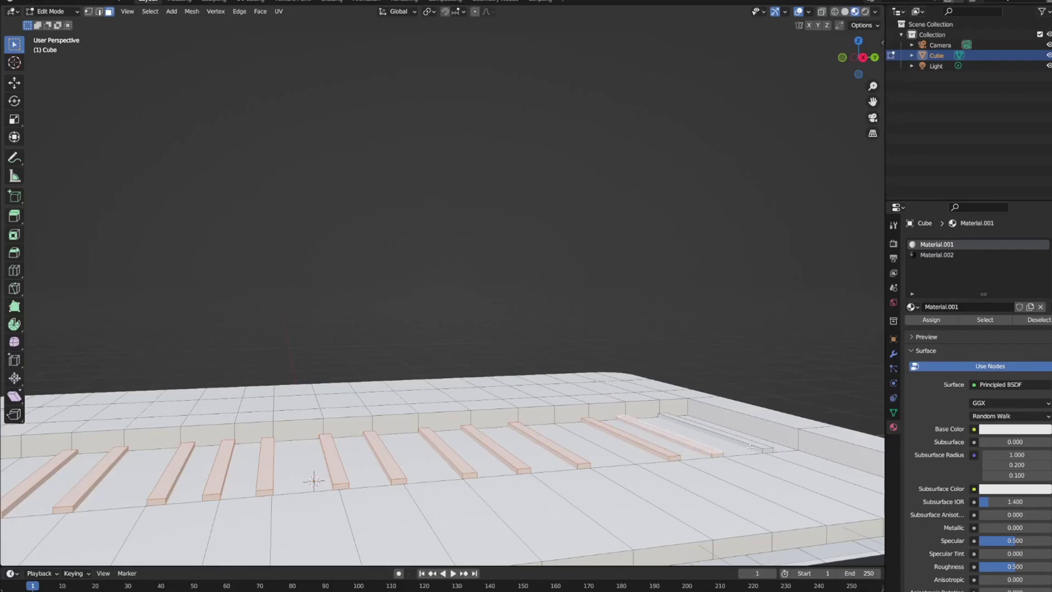
pyautogui.click(937, 255)
pyautogui.click(931, 320)
# - Move the dark key strips along Z until they sit flat on the keyboard
pyautogui.moveTo(602, 329)
pyautogui.mouseDown(button='middle')
pyautogui.moveTo(490, 433)
pyautogui.moveTo(491, 406)
pyautogui.mouseUp(button='middle')
pyautogui.press('g')
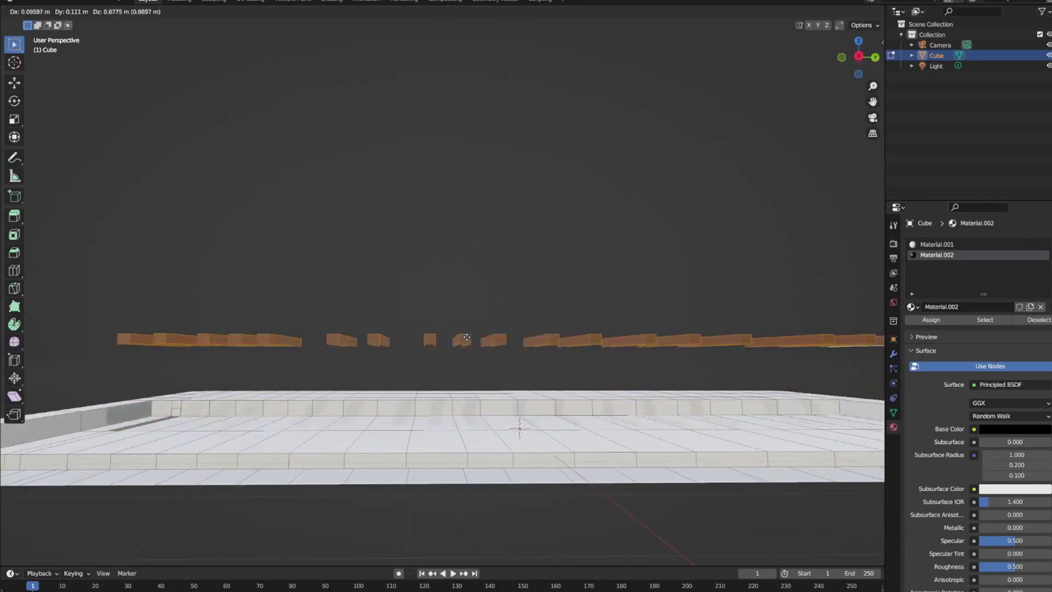
pyautogui.click(452, 196)
pyautogui.hotkey('ctrl', 'z')
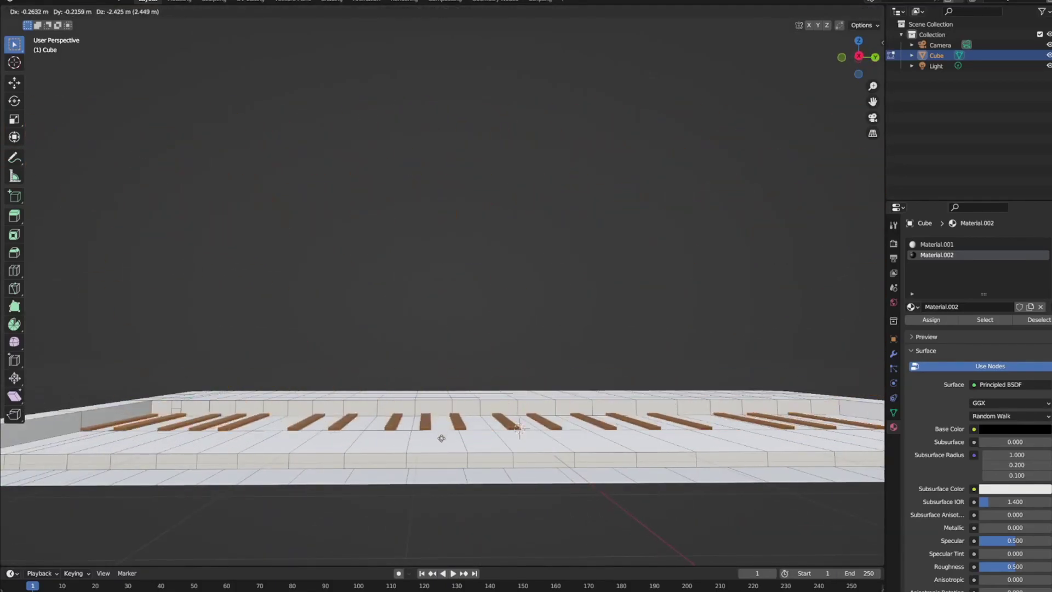
pyautogui.hotkey('ctrl', 'shift', 'z')
pyautogui.press('g')
pyautogui.press('z')
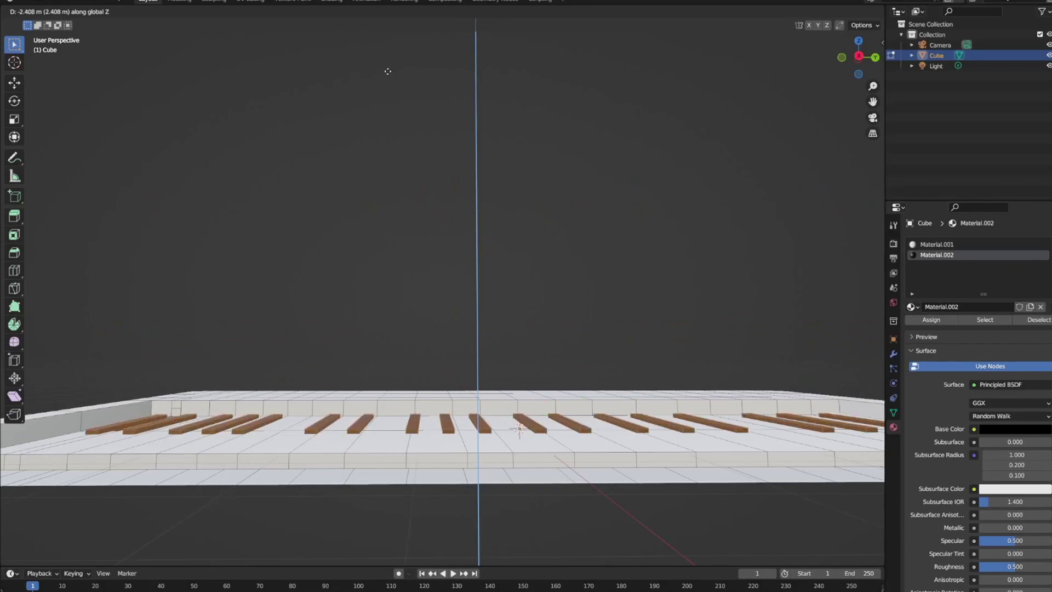
pyautogui.click(387, 71)
pyautogui.press('g')
pyautogui.press('z')
pyautogui.press('z')
pyautogui.click(493, 50)
# - Scale the key strips' height along Z and raise them slightly
pyautogui.hotkey('ctrl', 'z')
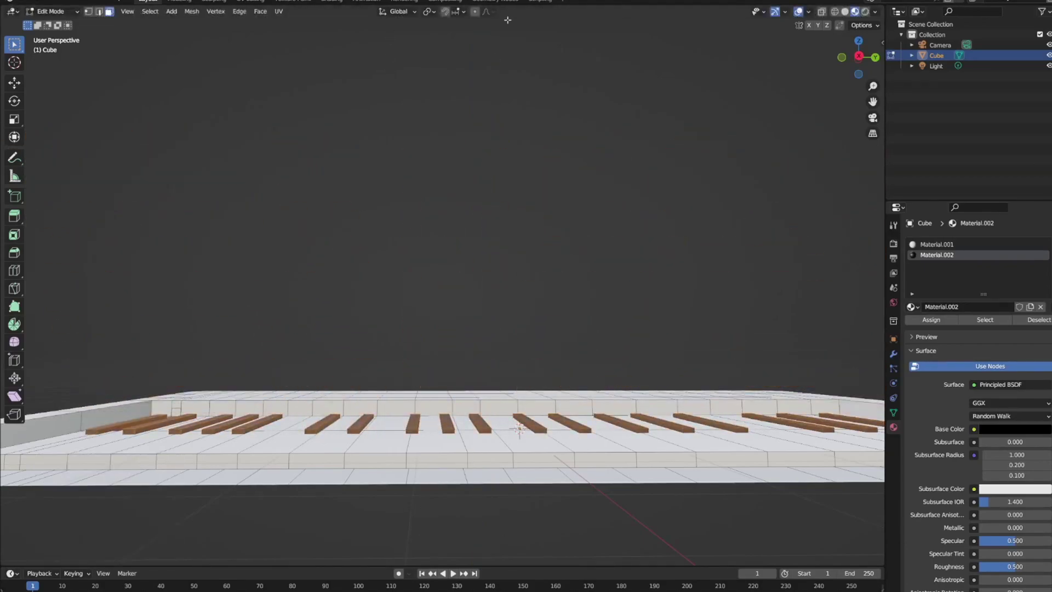
pyautogui.press('s')
pyautogui.press('z')
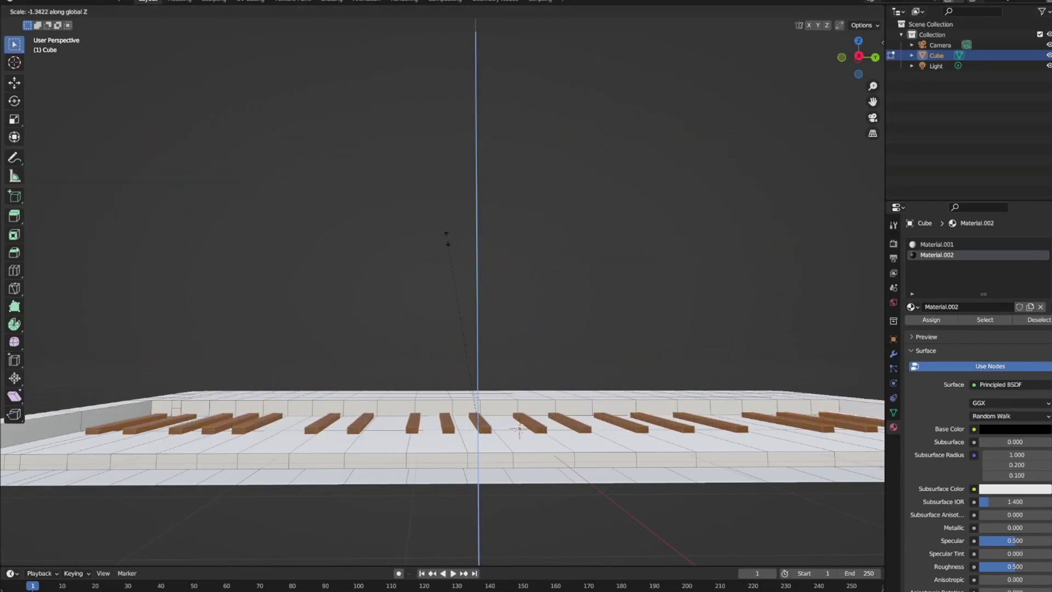
pyautogui.click(425, 131)
pyautogui.moveTo(425, 131)
pyautogui.mouseDown(button='middle')
pyautogui.moveTo(451, 127)
pyautogui.moveTo(462, 146)
pyautogui.moveTo(413, 188)
pyautogui.moveTo(422, 250)
pyautogui.moveTo(529, 137)
pyautogui.moveTo(364, 164)
pyautogui.mouseUp(button='middle')
pyautogui.press('g')
pyautogui.press('z')
pyautogui.click(451, 124)
# - Shift the keys sideways and scale them 1.12 along X to widen their spacing
pyautogui.press('g')
pyautogui.click(422, 228)
pyautogui.press('s')
pyautogui.press('x')
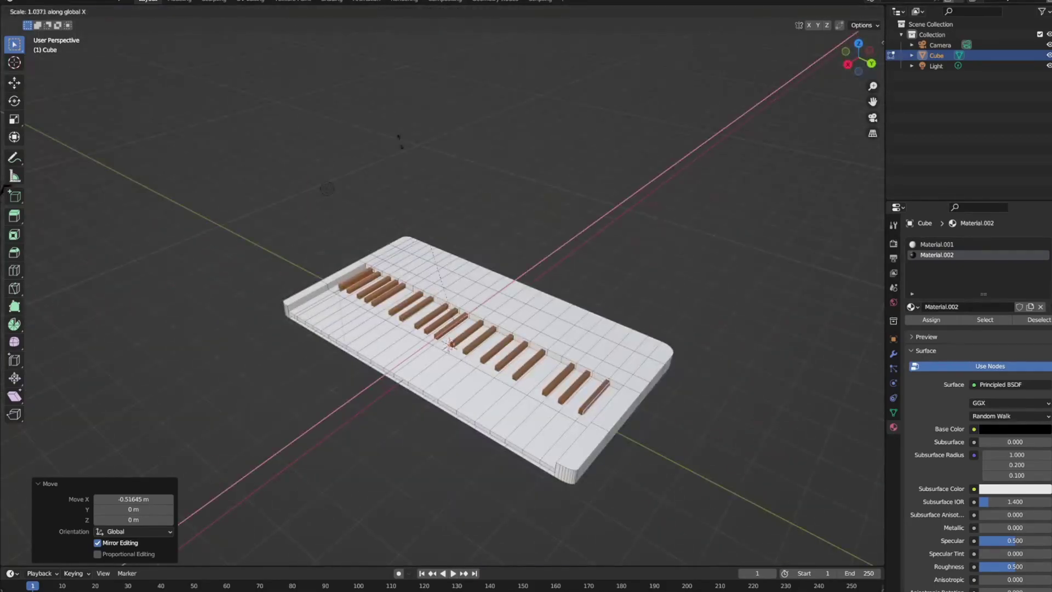
pyautogui.click(556, 137)
# - Orbit closer around the keys and deselect the black keys
pyautogui.moveTo(556, 137)
pyautogui.mouseDown(button='middle')
pyautogui.moveTo(526, 164)
pyautogui.moveTo(509, 122)
pyautogui.mouseUp(button='middle')
pyautogui.scroll(3, 540, 168)
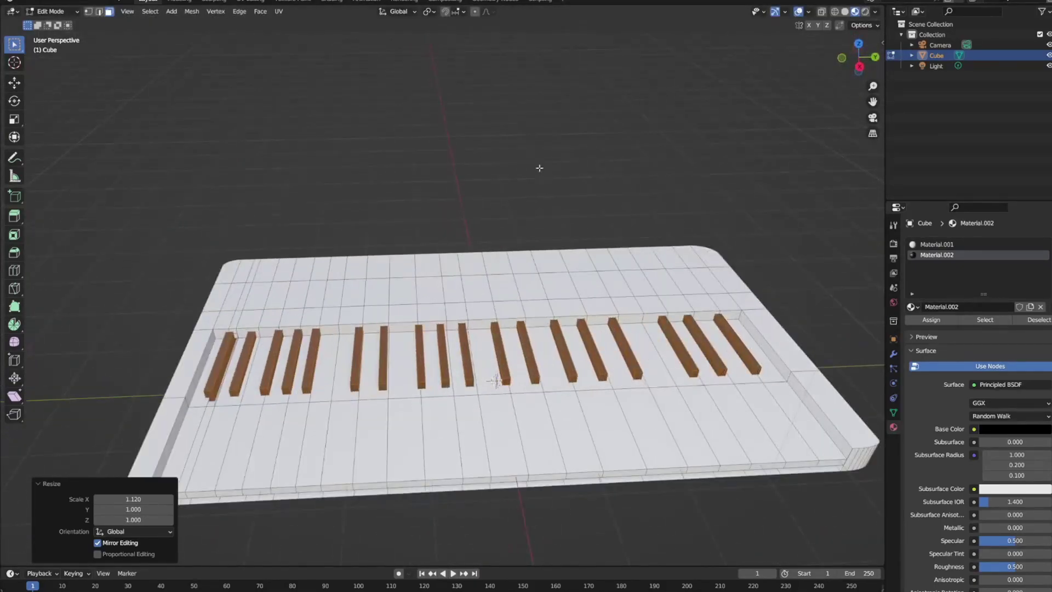
pyautogui.moveTo(540, 168)
pyautogui.mouseDown(button='middle')
pyautogui.moveTo(590, 122)
pyautogui.moveTo(462, 157)
pyautogui.moveTo(71, 441)
pyautogui.mouseUp(button='middle')
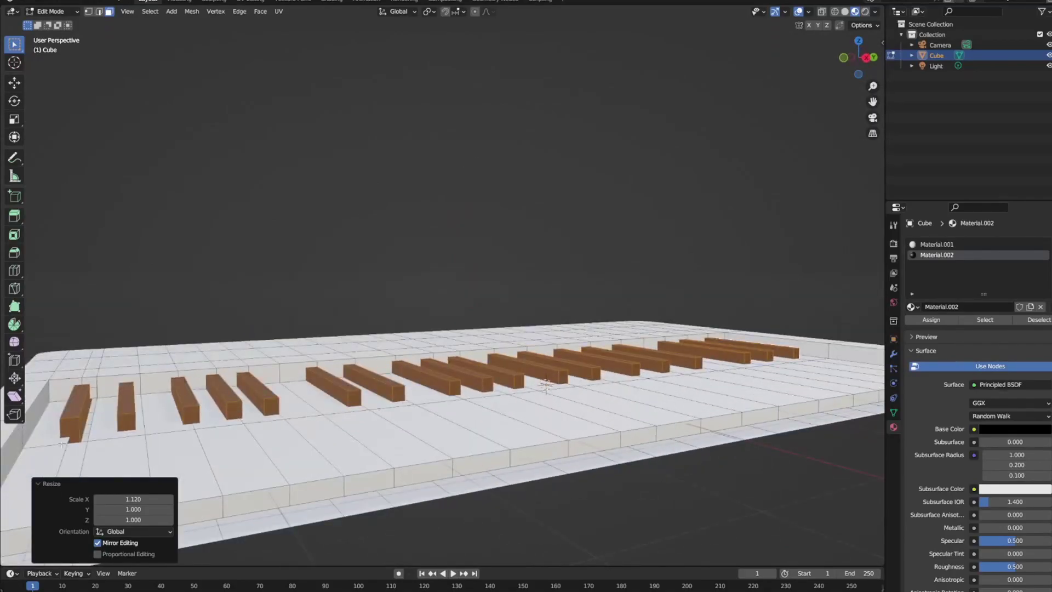
pyautogui.scroll(3, 72, 441)
pyautogui.click(71, 441)
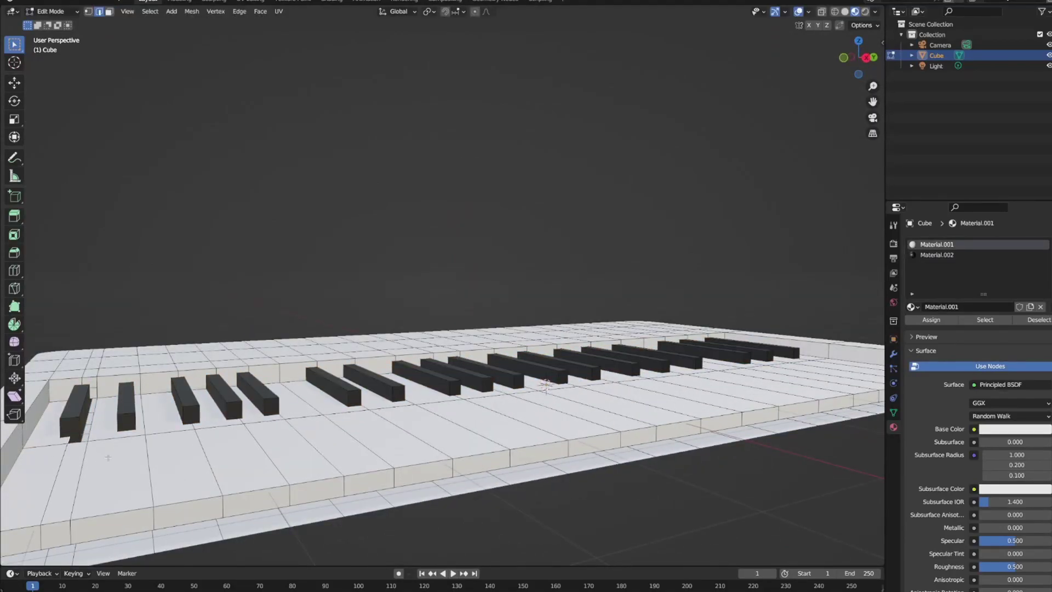
# - Select all keyboard geometry, browse the vertex context menu, and orbit to inspect the keys
pyautogui.press('a')
pyautogui.rightClick(203, 241)
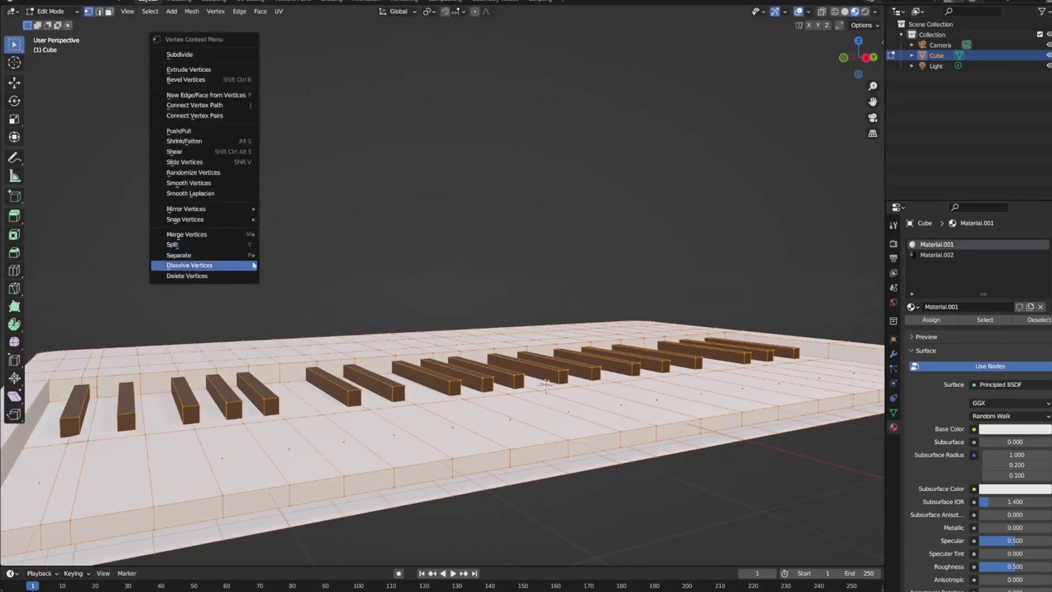
pyautogui.click(328, 270)
pyautogui.press('Tab')
pyautogui.moveTo(329, 270)
pyautogui.mouseDown(button='middle')
pyautogui.moveTo(389, 400)
pyautogui.moveTo(109, 426)
pyautogui.mouseUp(button='middle')
pyautogui.scroll(-3, 388, 400)
pyautogui.scroll(4, 291, 451)
pyautogui.moveTo(290, 451); pyautogui.dragTo(165, 481, button='middle')
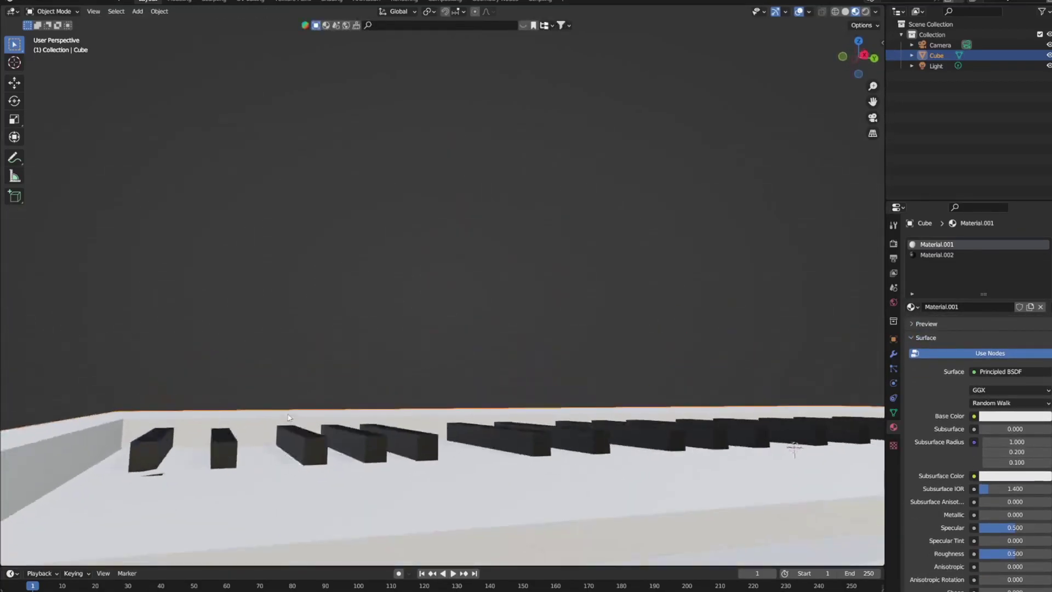
pyautogui.press('Tab')
pyautogui.press('Tab')
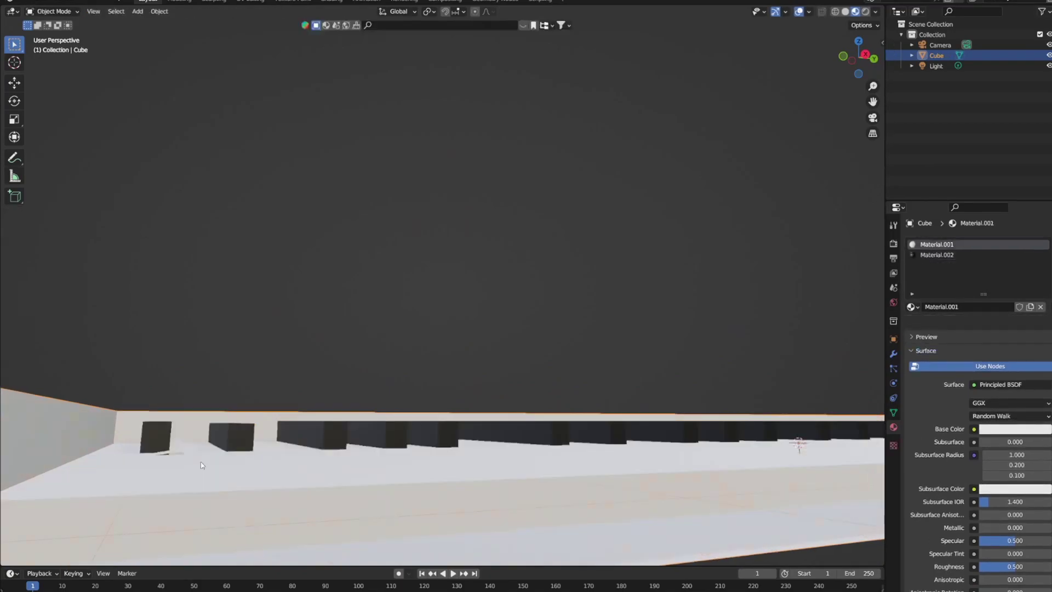
pyautogui.press('Tab')
pyautogui.press('Tab')
pyautogui.press('Tab')
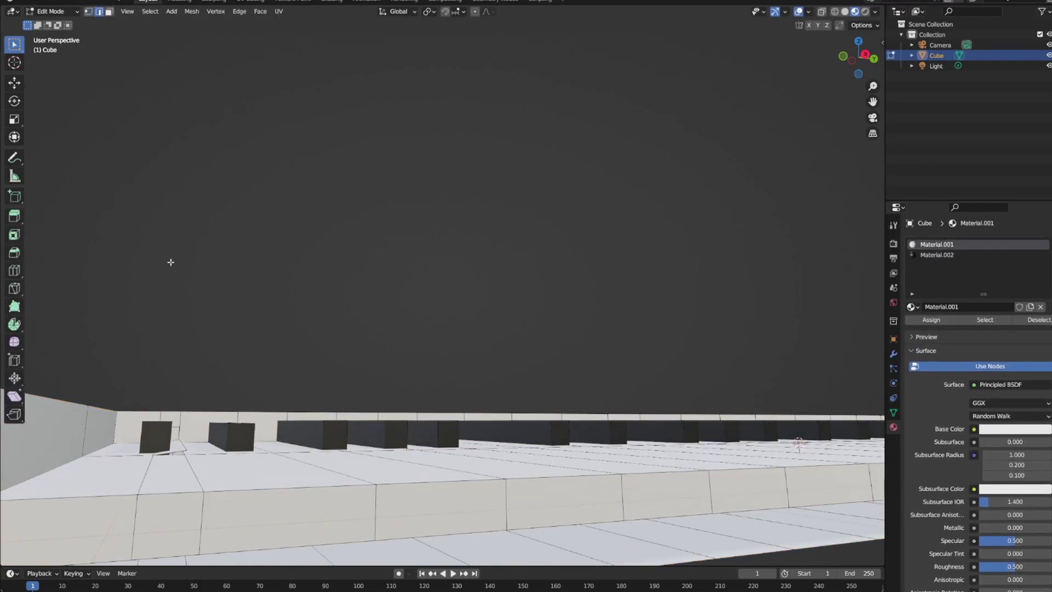
# - Merge the keyboard's overlapping vertices by distance, then deselect everything
pyautogui.press('a')
pyautogui.rightClick(262, 285)
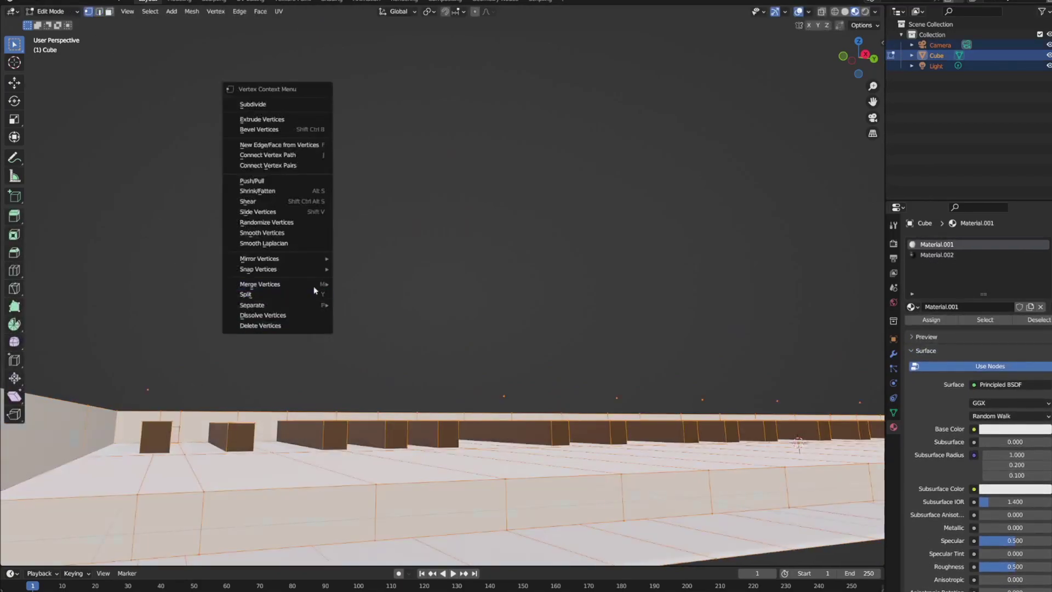
pyautogui.click(371, 323)
pyautogui.hotkey('alt', 'a')
pyautogui.scroll(-5, 343, 364)
pyautogui.moveTo(343, 363); pyautogui.dragTo(367, 361, button='middle')
pyautogui.scroll(4, 367, 360)
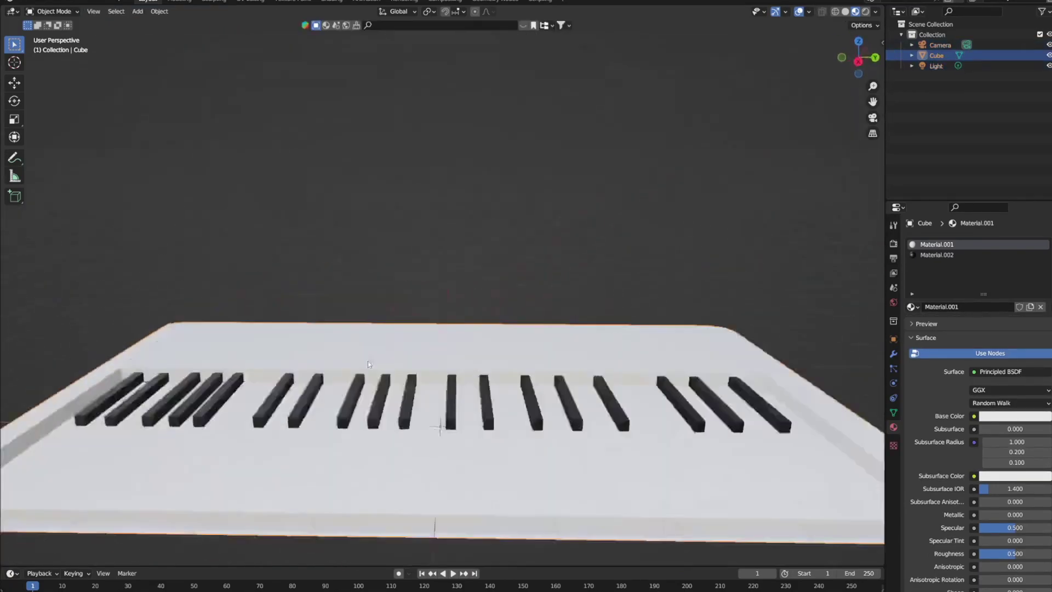
# - Make black-key Material.002 fully metallic with roughness 0.18
pyautogui.click(937, 254)
pyautogui.press('Tab')
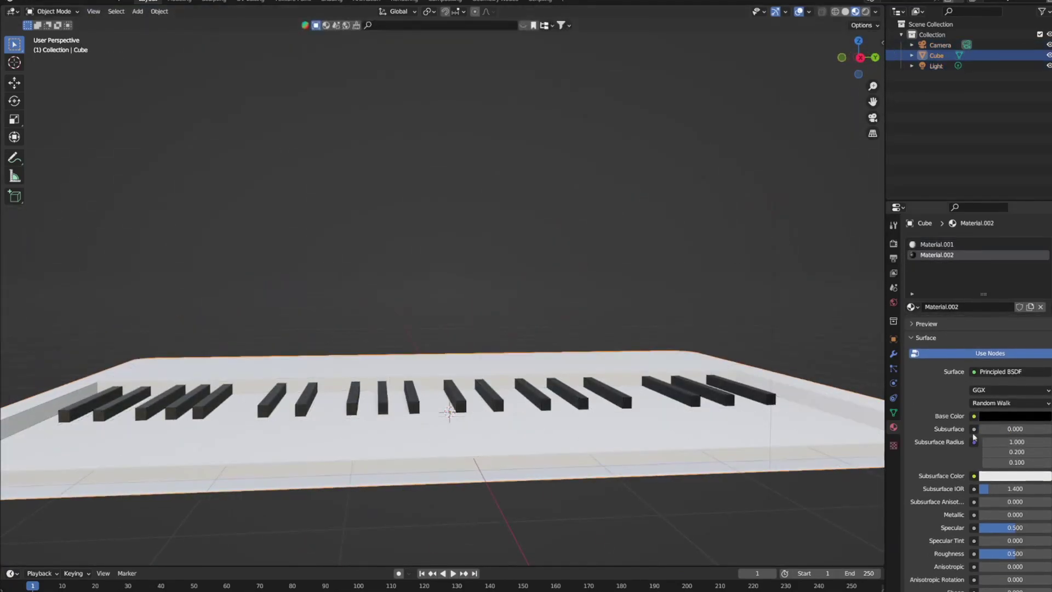
pyautogui.scroll(-1, 1008, 487)
pyautogui.scroll(-4, 1008, 417)
pyautogui.moveTo(986, 414)
pyautogui.mouseDown()
pyautogui.moveTo(1049, 414)
pyautogui.moveTo(986, 426)
pyautogui.moveTo(980, 452)
pyautogui.moveTo(994, 453)
pyautogui.mouseUp()
pyautogui.scroll(2, 832, 438)
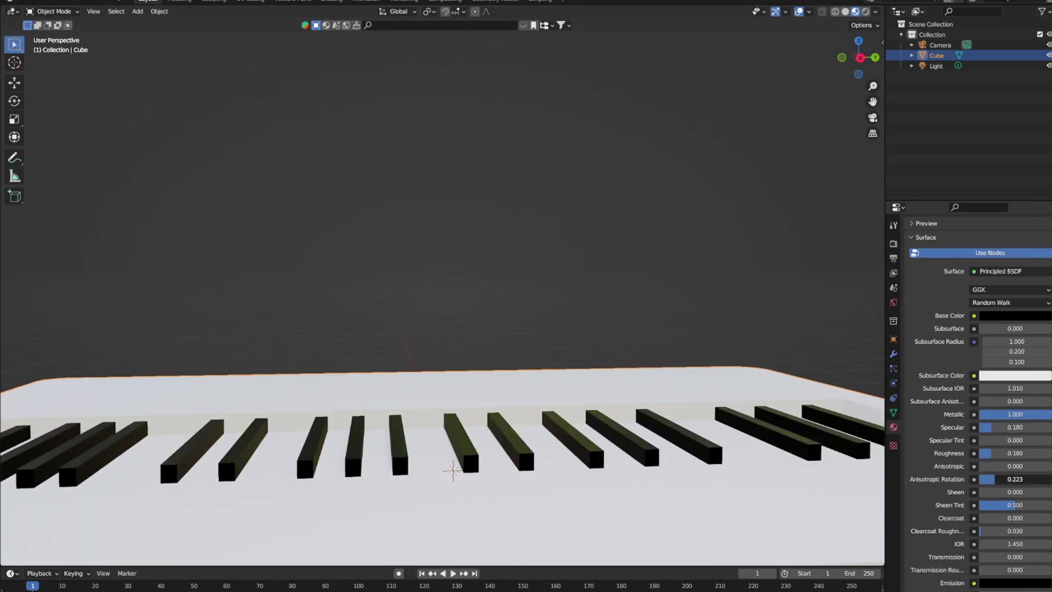
pyautogui.scroll(-8, 629, 328)
# - Select the scene light and move it above the keyboard
pyautogui.click(565, 305)
pyautogui.scroll(4, 535, 258)
pyautogui.scroll(2, 369, 331)
pyautogui.moveTo(369, 331); pyautogui.dragTo(528, 219, button='middle')
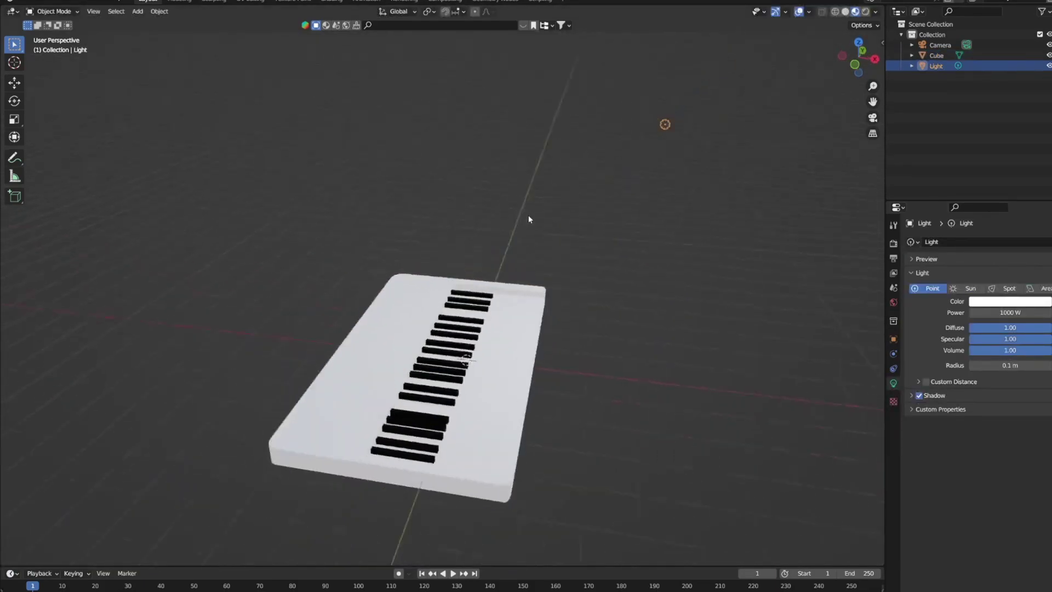
pyautogui.press('g')
pyautogui.click(342, 320)
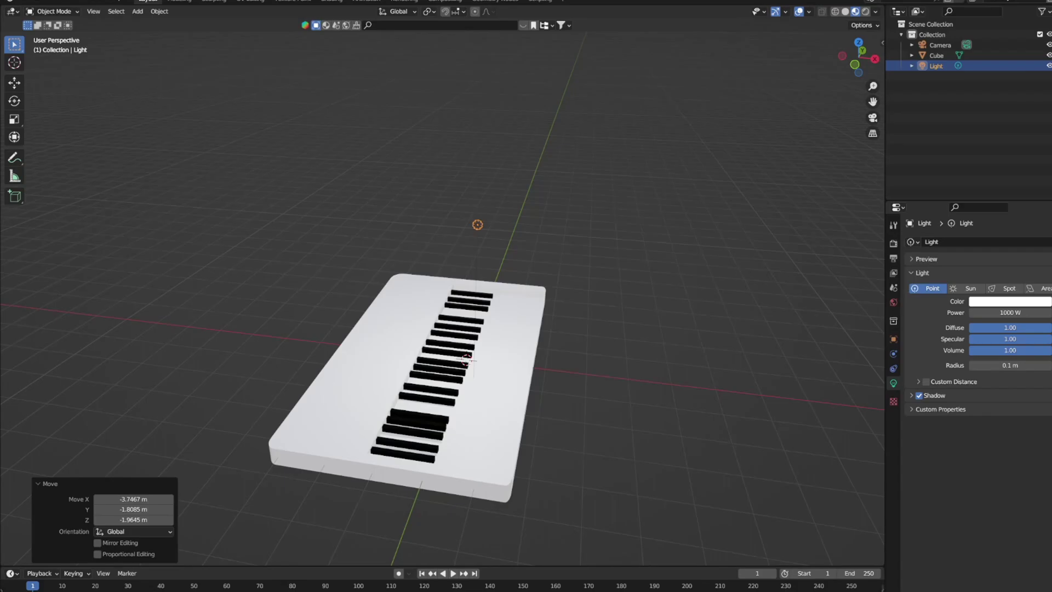
pyautogui.scroll(3, 555, 352)
pyautogui.moveTo(555, 352); pyautogui.dragTo(509, 274, button='middle')
pyautogui.press('g')
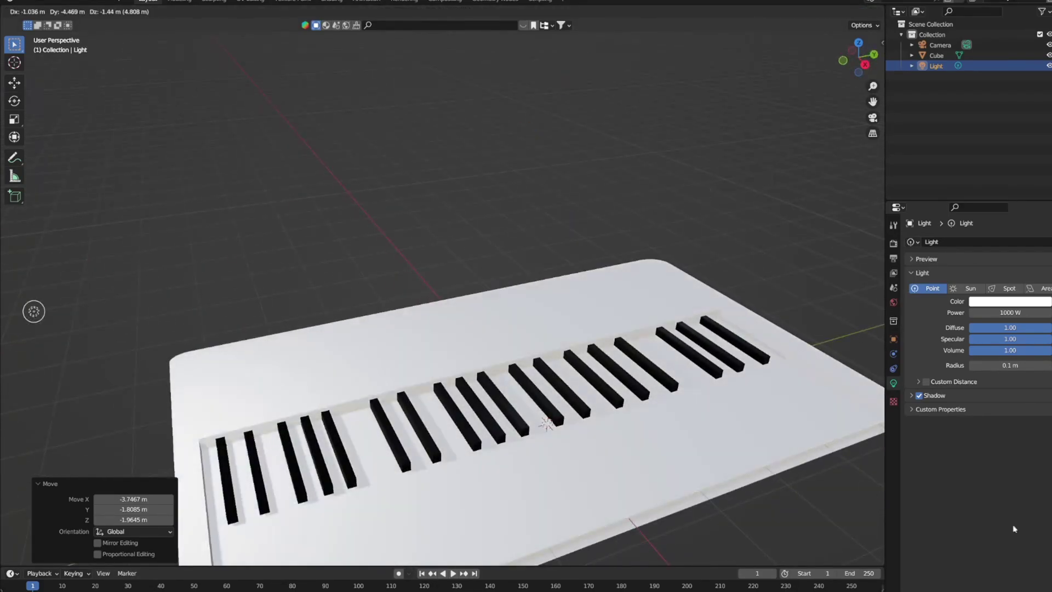
pyautogui.moveTo(1014, 529)
pyautogui.mouseDown(button='middle')
pyautogui.moveTo(754, 239)
pyautogui.moveTo(491, 455)
pyautogui.mouseUp(button='middle')
pyautogui.click(491, 455)
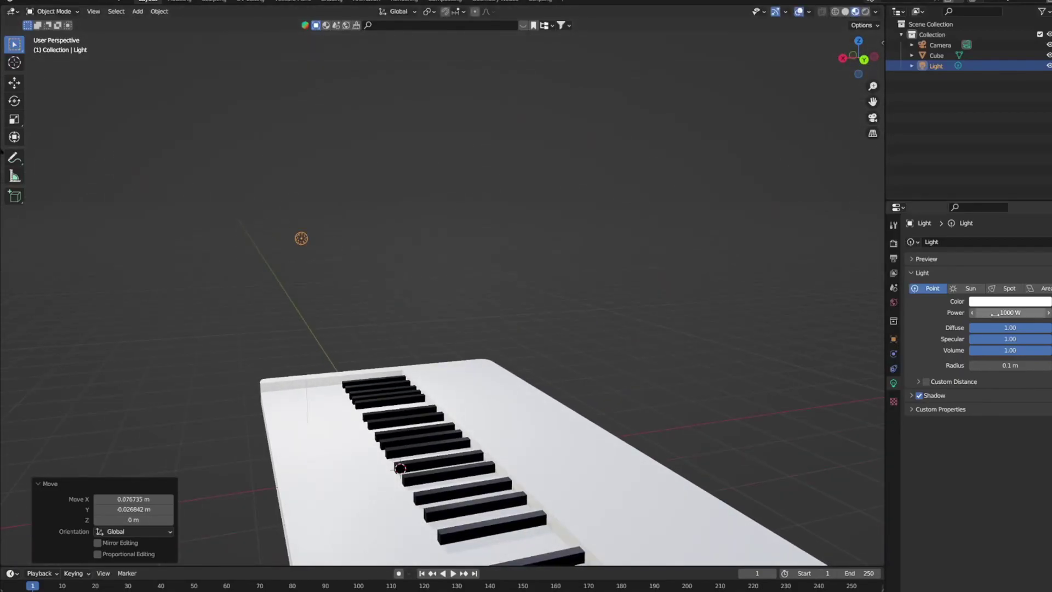
# - Try spot and area light types, narrowing the cone and lowering power, then revert to point light
pyautogui.click(1008, 288)
pyautogui.scroll(-5, 681, 380)
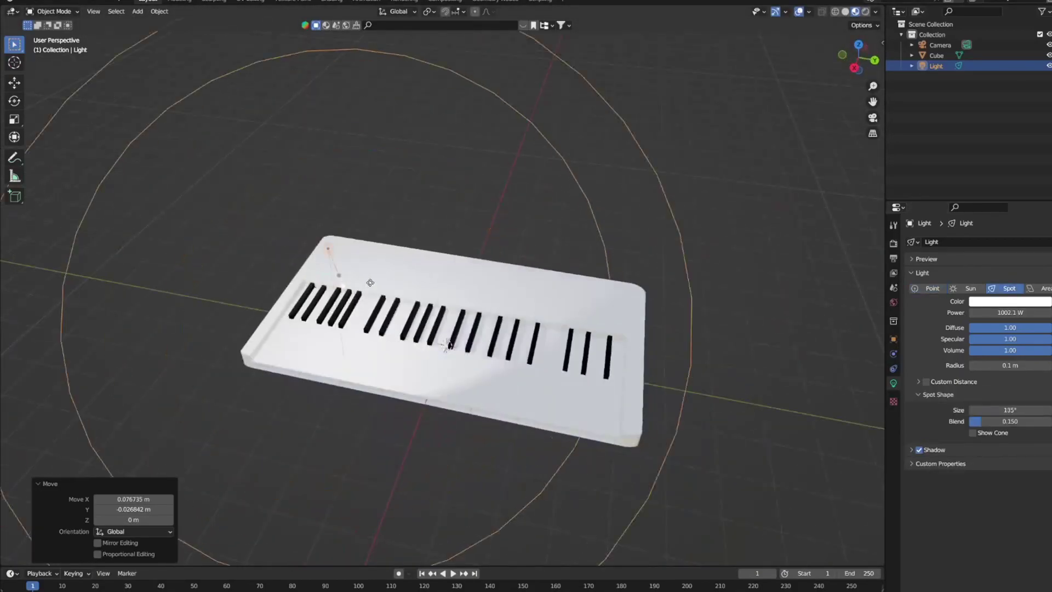
pyautogui.moveTo(681, 380); pyautogui.dragTo(446, 346, button='middle')
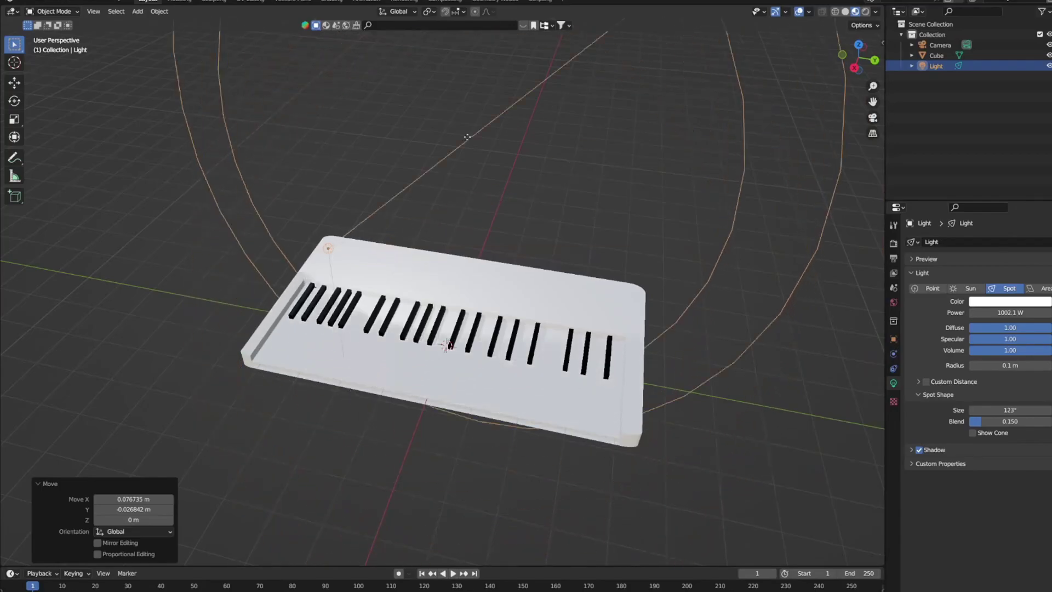
pyautogui.click(1043, 288)
pyautogui.moveTo(1010, 312); pyautogui.dragTo(986, 312)
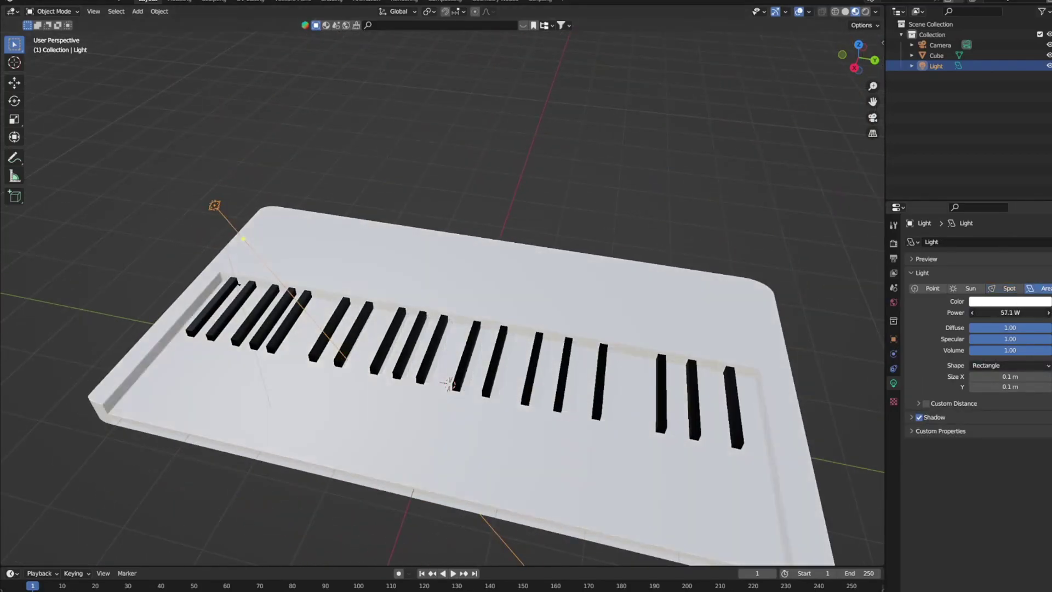
pyautogui.click(931, 288)
# - Reposition the point light to a new spot over the keyboard
pyautogui.moveTo(359, 268)
pyautogui.mouseDown(button='middle')
pyautogui.moveTo(558, 223)
pyautogui.moveTo(627, 329)
pyautogui.moveTo(852, 313)
pyautogui.moveTo(657, 274)
pyautogui.mouseUp(button='middle')
pyautogui.press('g')
pyautogui.click(626, 329)
pyautogui.press('g')
pyautogui.click(851, 313)
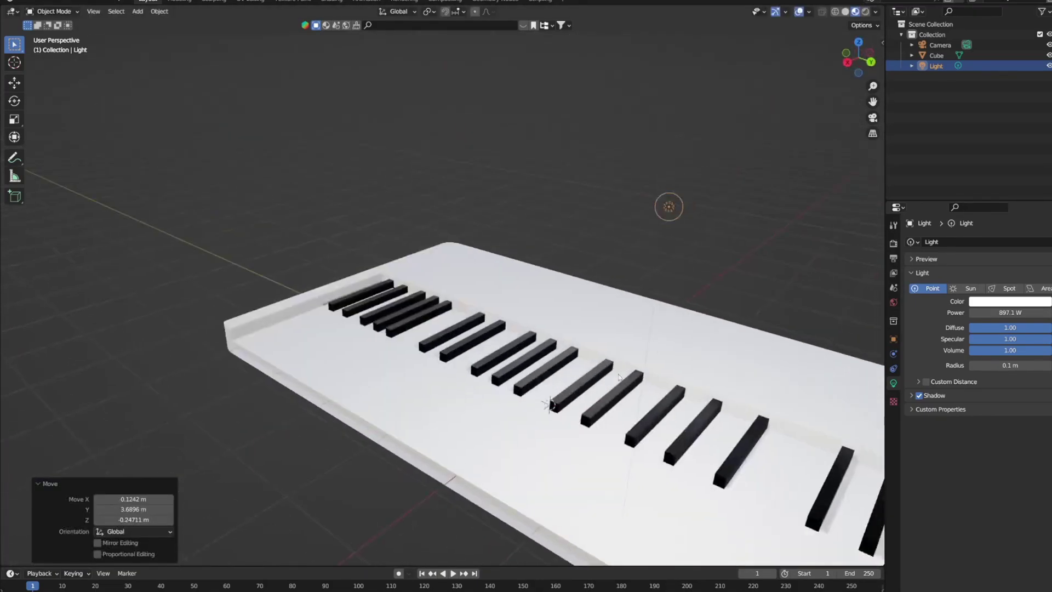
# - Give black-key Material.002 roughness 0.440 and specular 0.820
pyautogui.click(936, 55)
pyautogui.click(894, 426)
pyautogui.scroll(-1, 980, 438)
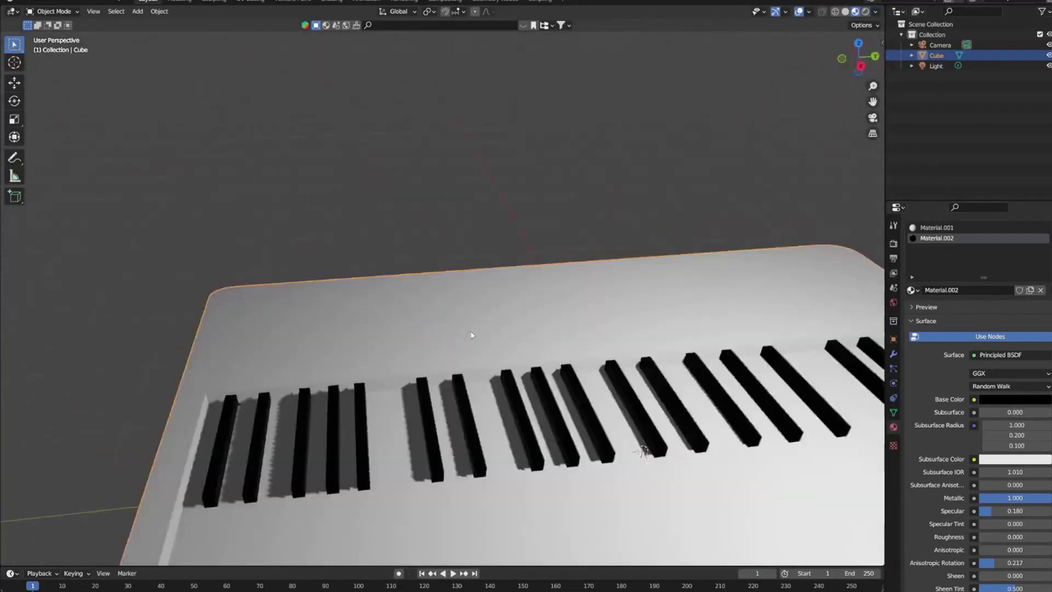
pyautogui.moveTo(471, 335)
pyautogui.mouseDown(button='middle')
pyautogui.moveTo(579, 296)
pyautogui.moveTo(601, 265)
pyautogui.mouseUp(button='middle')
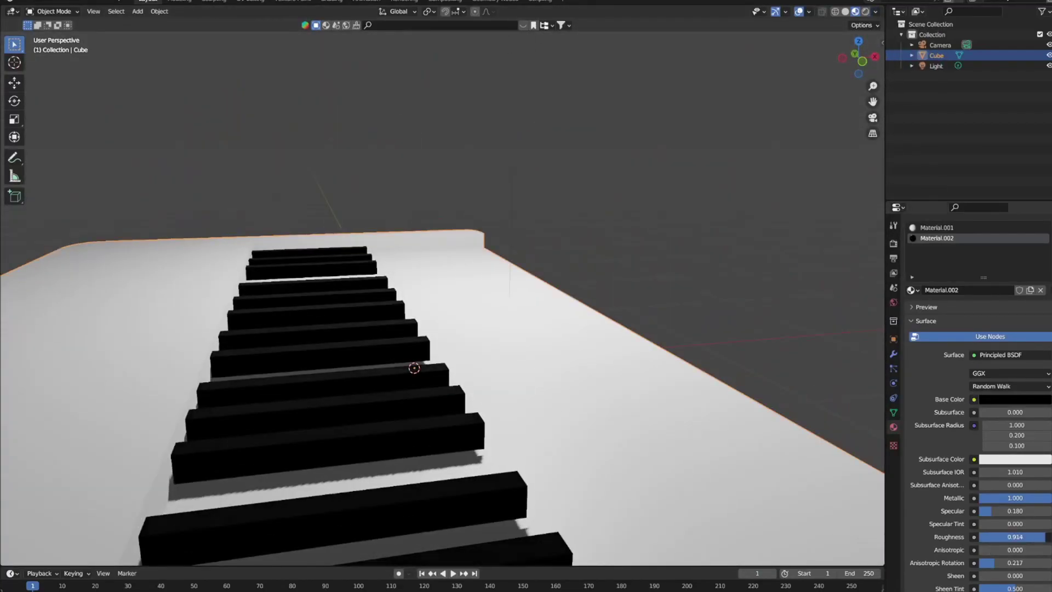
pyautogui.moveTo(991, 537)
pyautogui.mouseDown()
pyautogui.moveTo(1024, 537)
pyautogui.moveTo(1044, 511)
pyautogui.mouseUp()
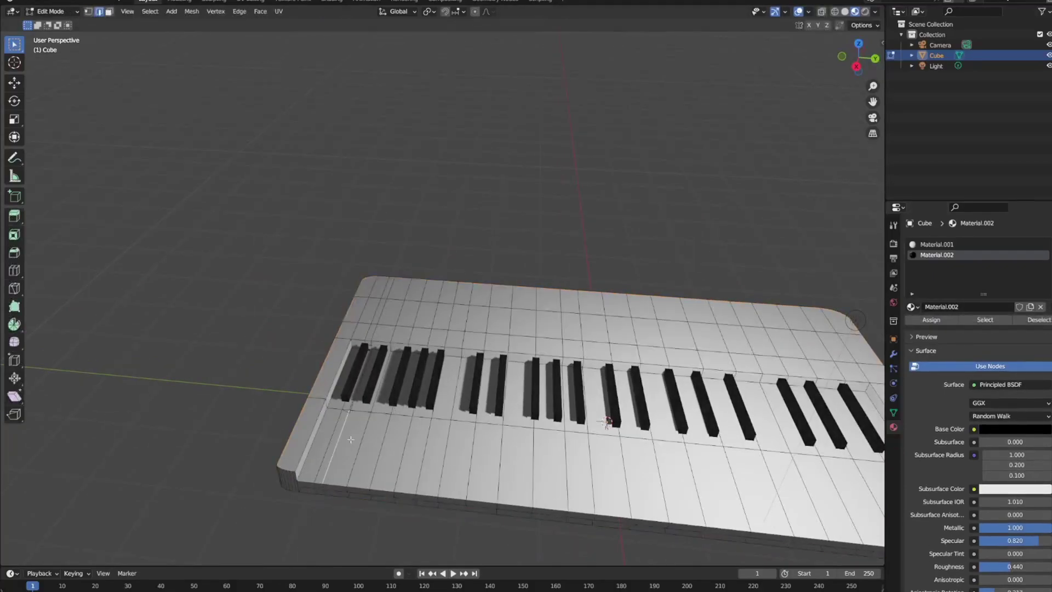
# - Extrude a front edge of the keyboard base, then select an edge on the white key surface
pyautogui.moveTo(357, 453); pyautogui.dragTo(417, 450, button='middle')
pyautogui.press('w')
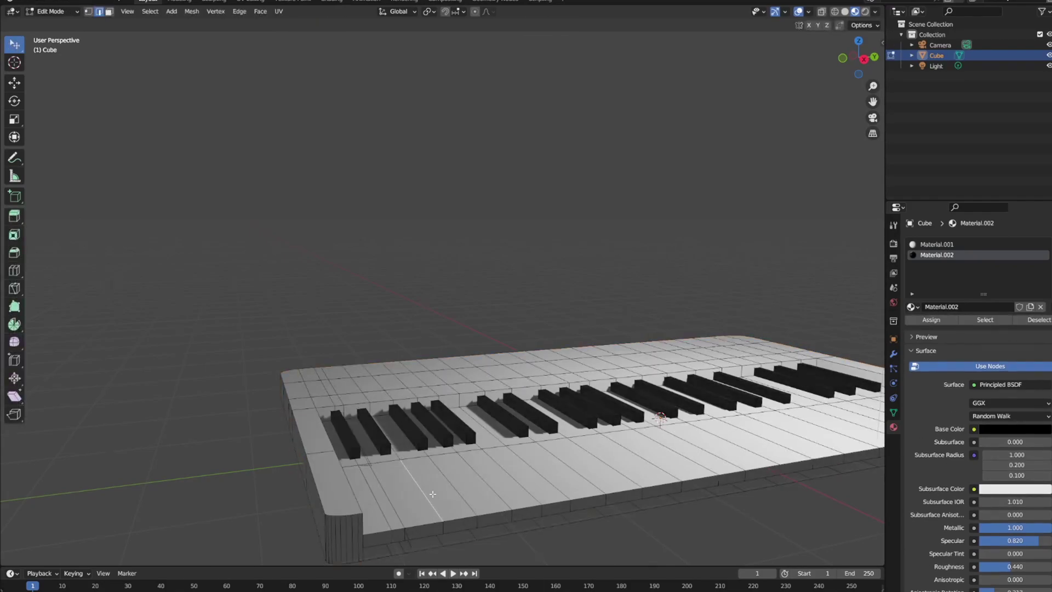
pyautogui.press('e')
pyautogui.press('g')
pyautogui.press('g')
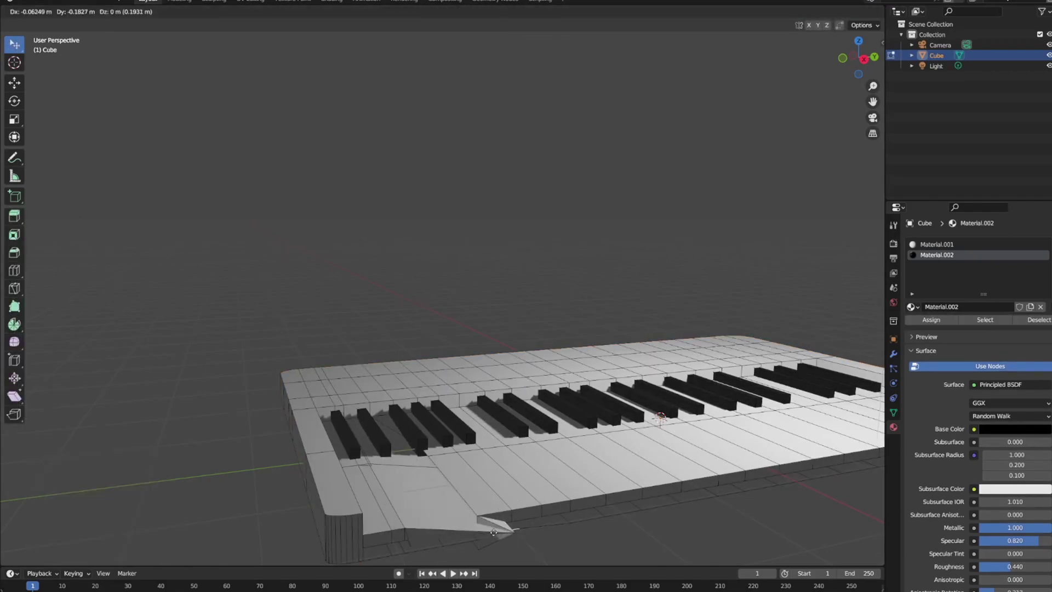
pyautogui.click(494, 531)
pyautogui.click(389, 476)
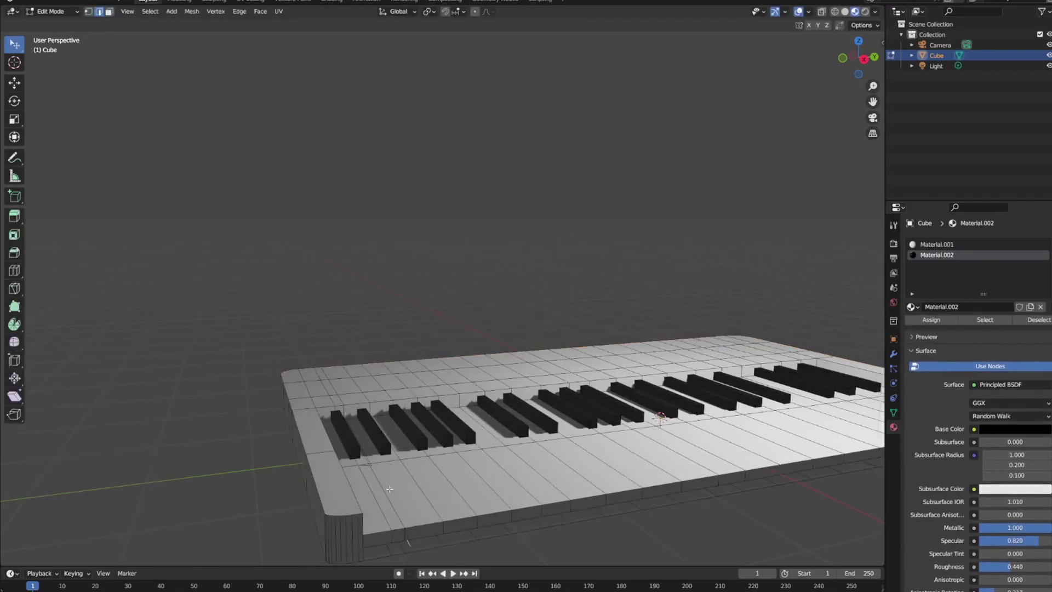
pyautogui.click(390, 488)
# - Attempt further extrusions on the selected edge, cancelling and undoing each one
pyautogui.press('e')
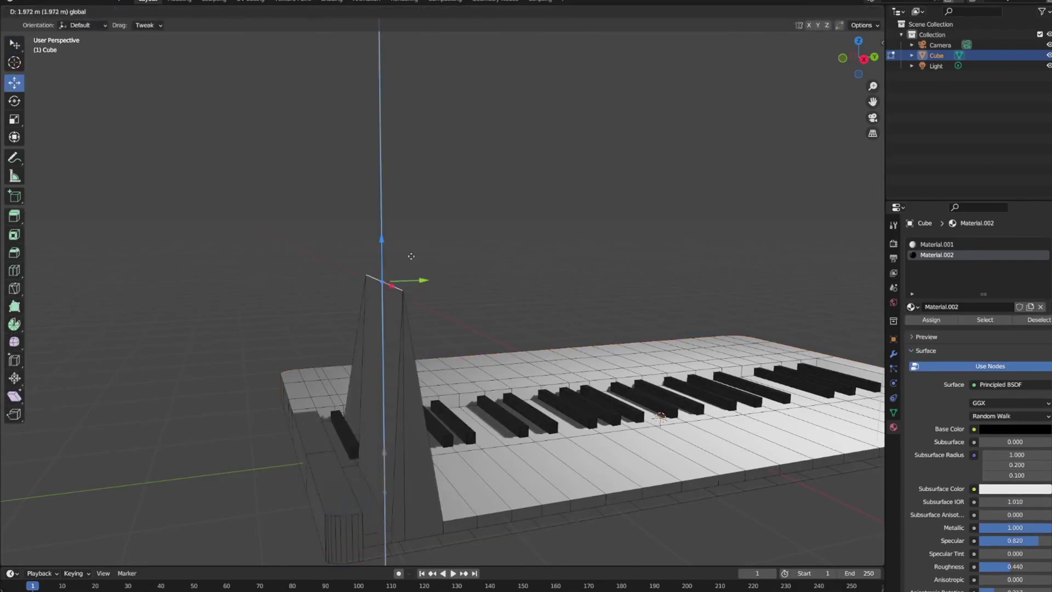
pyautogui.press('Escape')
pyautogui.hotkey('ctrl', 'z')
pyautogui.rightClick(501, 467)
pyautogui.press('Escape')
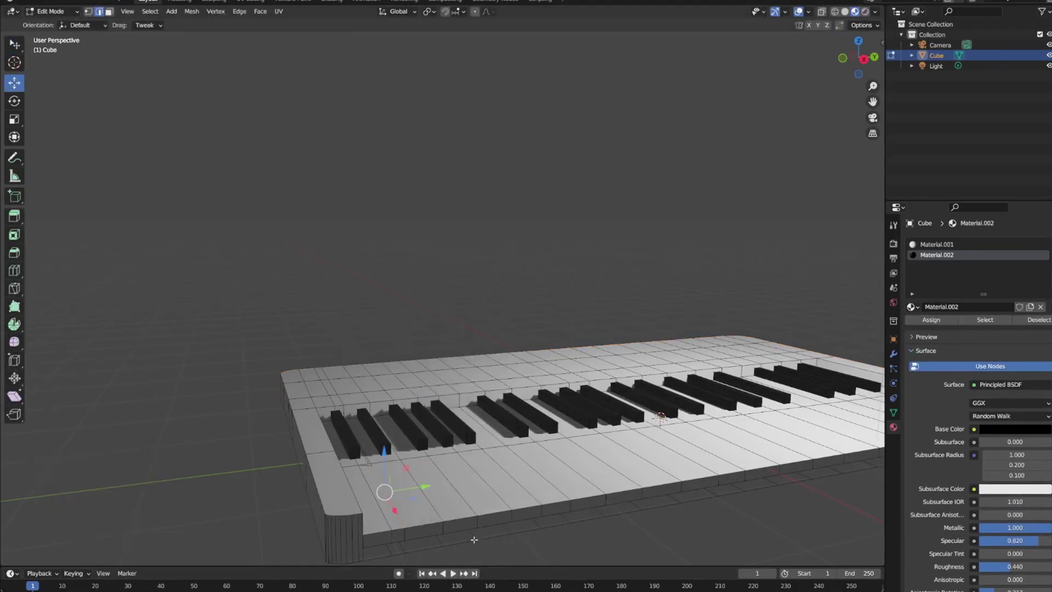
pyautogui.press('e')
pyautogui.press('Escape')
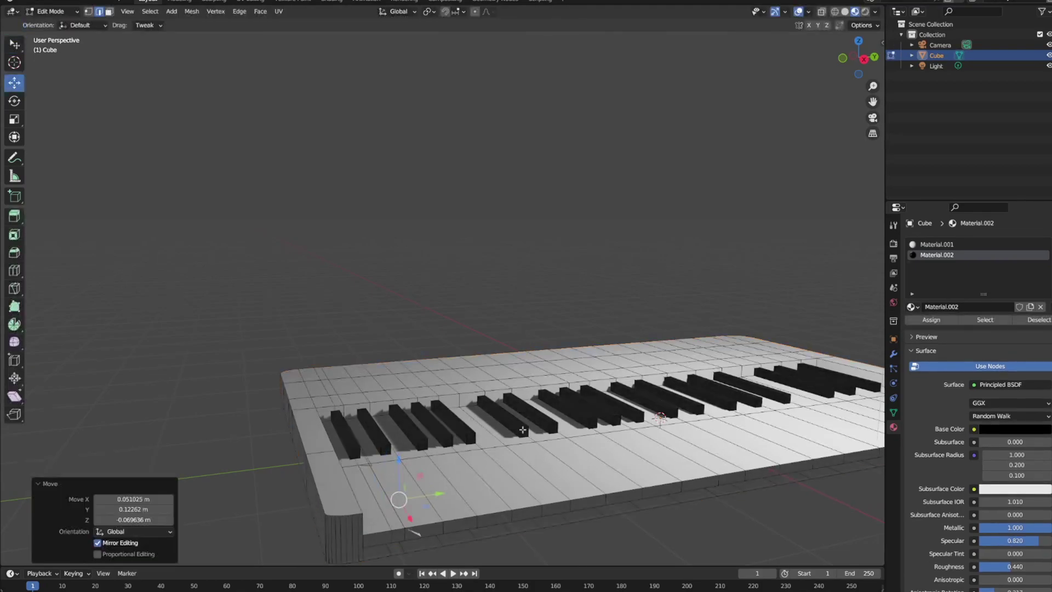
pyautogui.hotkey('ctrl', 'z')
pyautogui.click(13, 47)
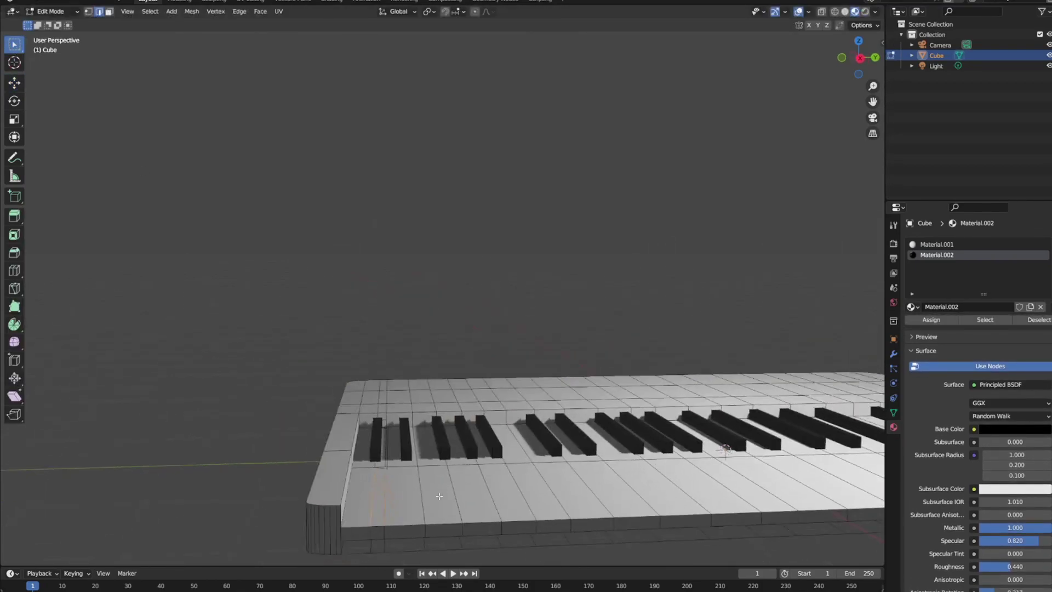
# - Raise the edge slightly along Z and scale the selected edges by 1.522
pyautogui.moveTo(400, 504); pyautogui.dragTo(384, 382, button='middle')
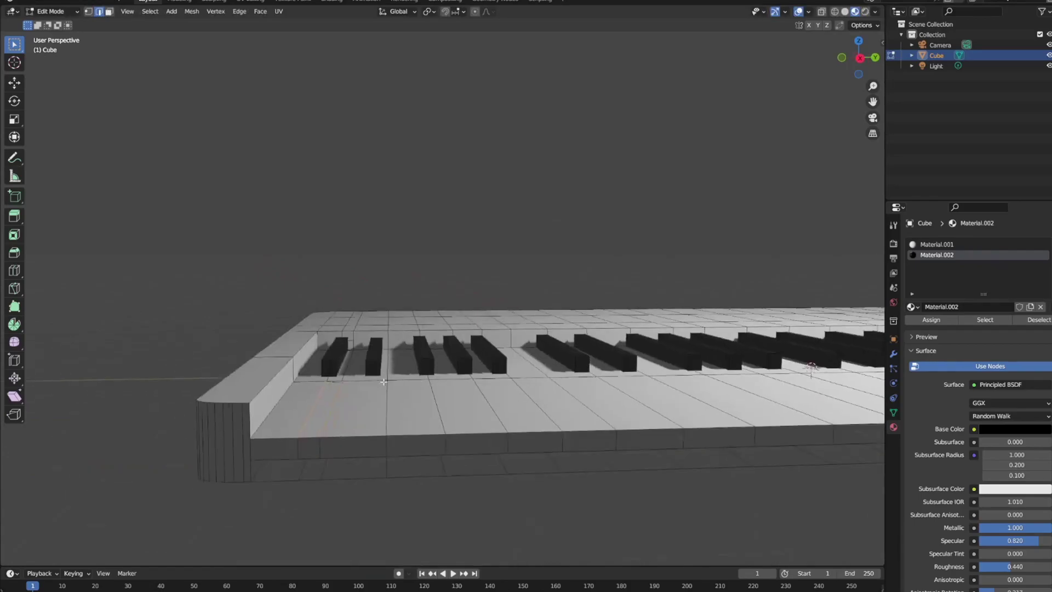
pyautogui.click(351, 420)
pyautogui.moveTo(351, 419); pyautogui.dragTo(484, 365, button='middle')
pyautogui.scroll(5, 483, 366)
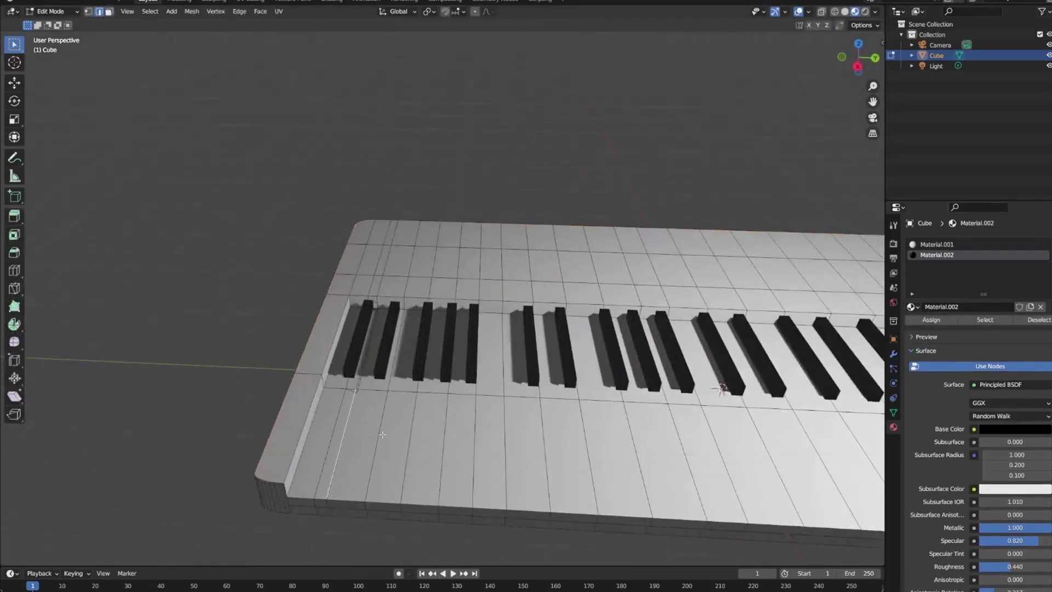
pyautogui.scroll(-5, 382, 434)
pyautogui.scroll(5, 382, 434)
pyautogui.moveTo(383, 434)
pyautogui.mouseDown(button='middle')
pyautogui.moveTo(321, 353)
pyautogui.moveTo(305, 359)
pyautogui.mouseUp(button='middle')
pyautogui.press('Tab')
pyautogui.press('Tab')
pyautogui.click(421, 344)
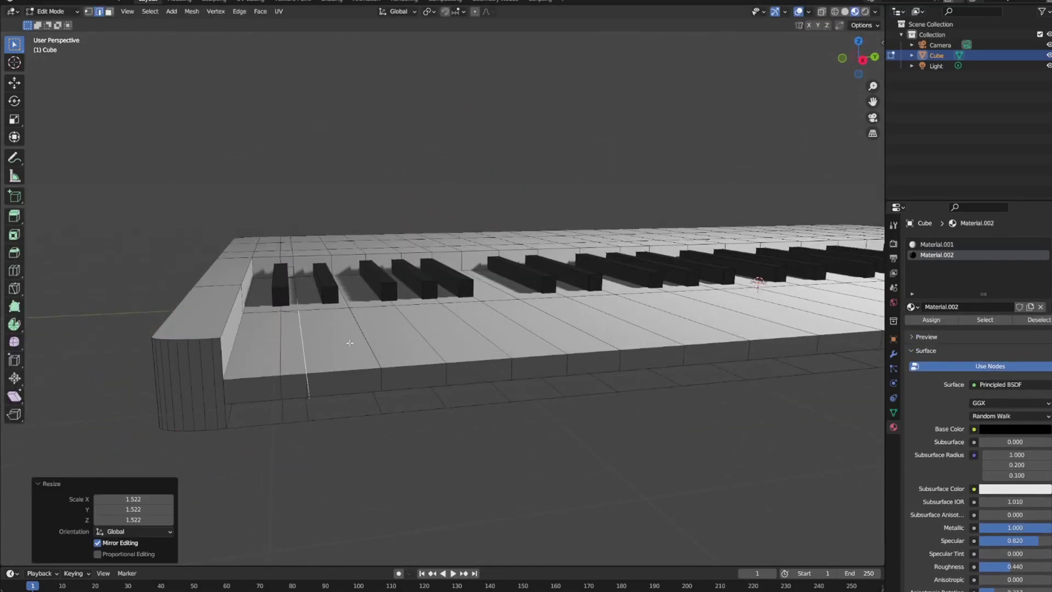
# - Dismiss the delete options without deleting, then box-select the keyboard base's top faces
pyautogui.scroll(-5, 365, 393)
pyautogui.moveTo(366, 393)
pyautogui.mouseDown(button='middle')
pyautogui.moveTo(329, 345)
pyautogui.moveTo(422, 345)
pyautogui.moveTo(391, 333)
pyautogui.moveTo(483, 423)
pyautogui.moveTo(408, 362)
pyautogui.moveTo(437, 158)
pyautogui.mouseUp(button='middle')
pyautogui.press('x')
pyautogui.scroll(2, 392, 333)
pyautogui.press('x')
pyautogui.press('Escape')
pyautogui.scroll(-3, 391, 332)
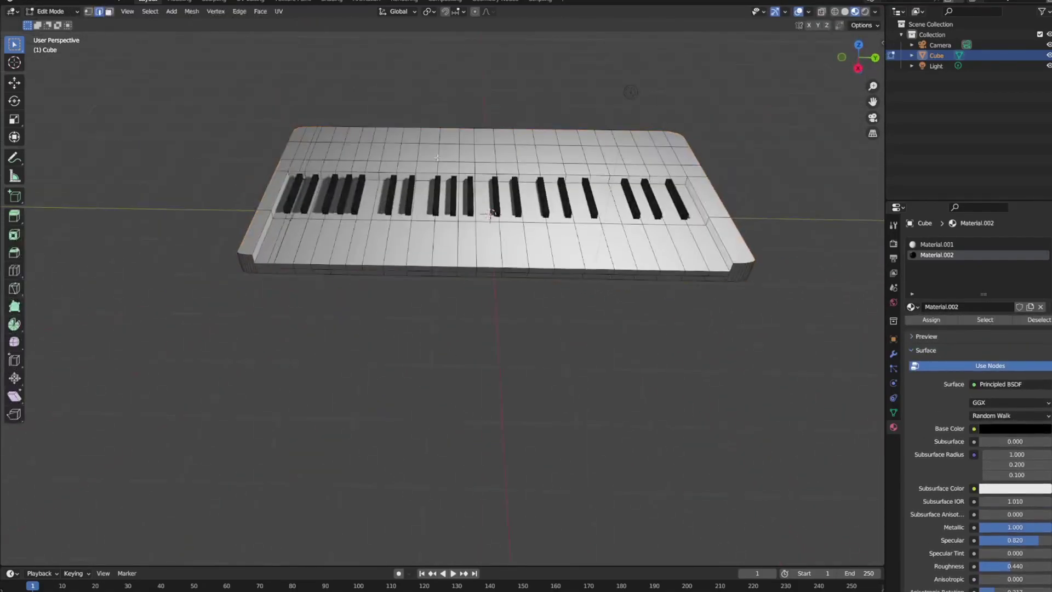
pyautogui.moveTo(290, 126); pyautogui.dragTo(708, 171)
# - Face-select the frame's top faces and check them from front and underside views
pyautogui.press('Tab')
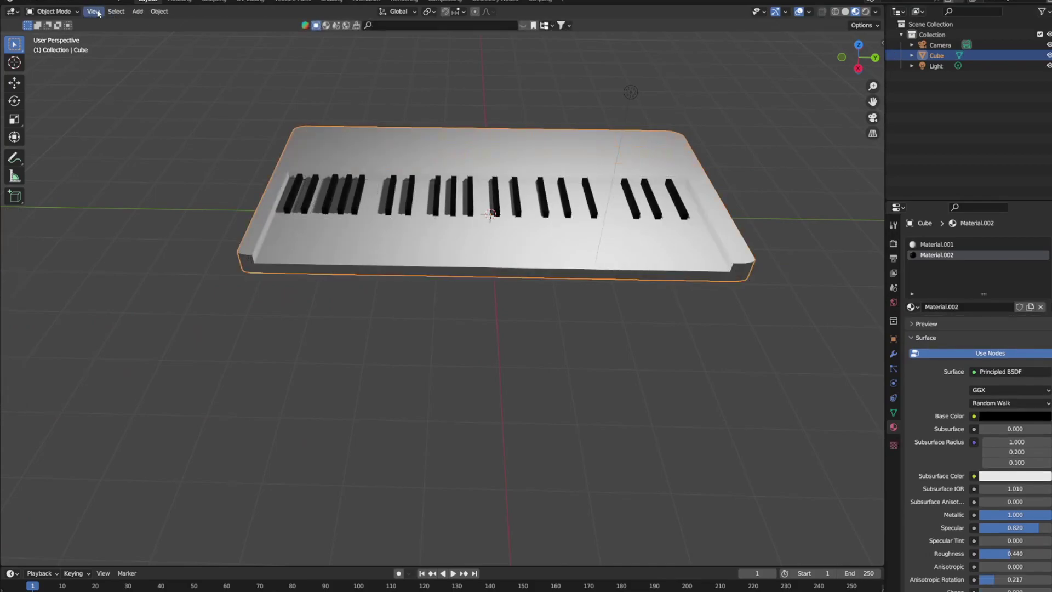
pyautogui.press('Tab')
pyautogui.press('3')
pyautogui.click(302, 151)
pyautogui.moveTo(288, 129); pyautogui.dragTo(434, 153)
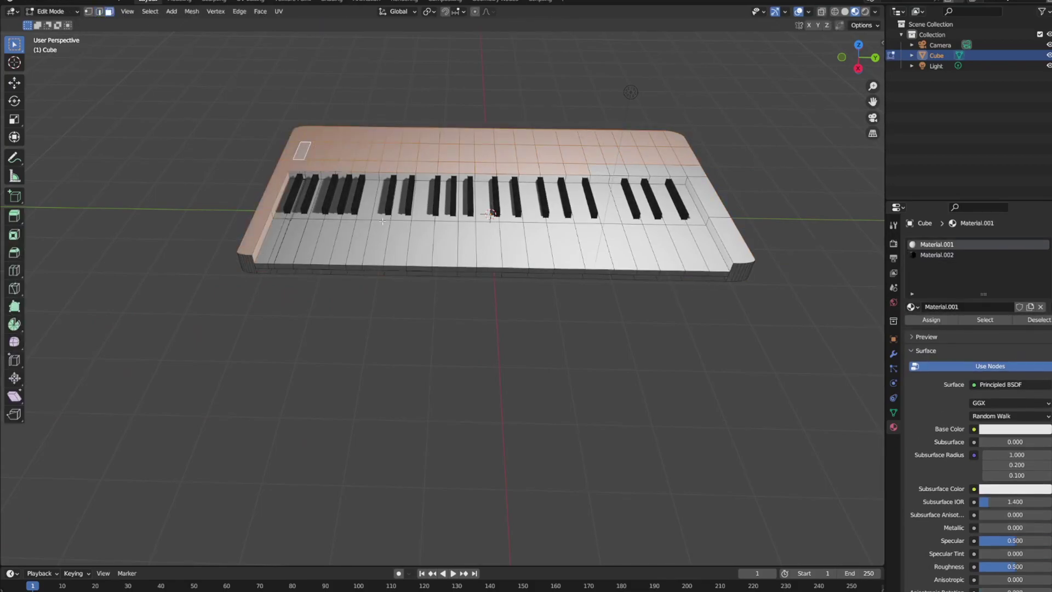
pyautogui.moveTo(725, 243)
pyautogui.mouseDown(button='middle')
pyautogui.moveTo(367, 120)
pyautogui.moveTo(640, 150)
pyautogui.moveTo(169, 117)
pyautogui.moveTo(671, 230)
pyautogui.moveTo(615, 169)
pyautogui.moveTo(482, 179)
pyautogui.mouseUp(button='middle')
pyautogui.press('KP_1')
pyautogui.press('ctrl+KP_1')
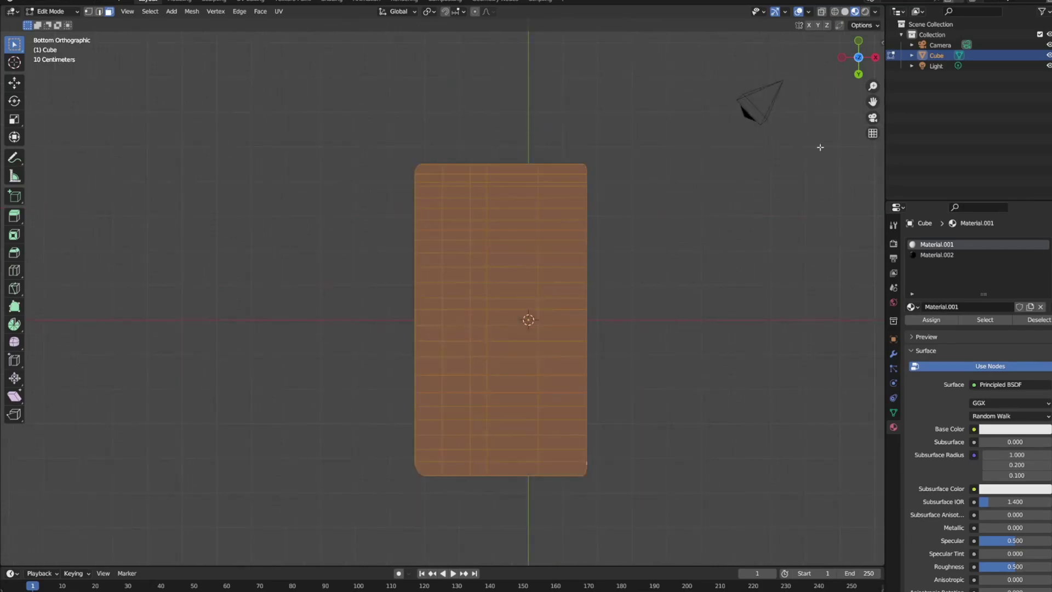
pyautogui.moveTo(820, 147)
pyautogui.mouseDown(button='middle')
pyautogui.moveTo(277, 328)
pyautogui.moveTo(280, 353)
pyautogui.moveTo(292, 317)
pyautogui.mouseUp(button='middle')
pyautogui.scroll(5, 276, 334)
pyautogui.moveTo(542, 321); pyautogui.dragTo(424, 322, button='middle')
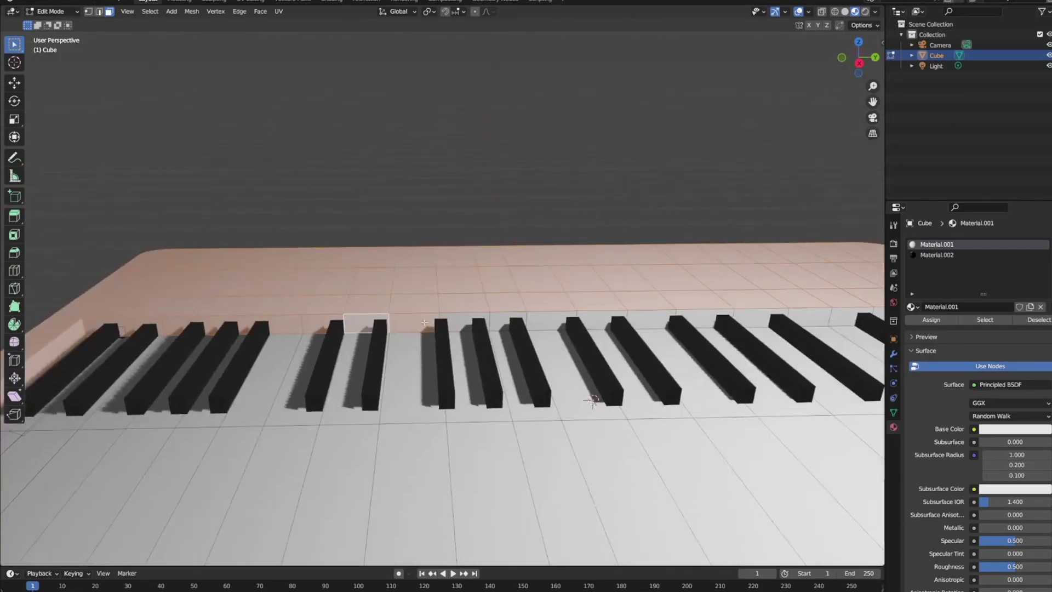
pyautogui.moveTo(648, 323); pyautogui.dragTo(630, 323, button='middle')
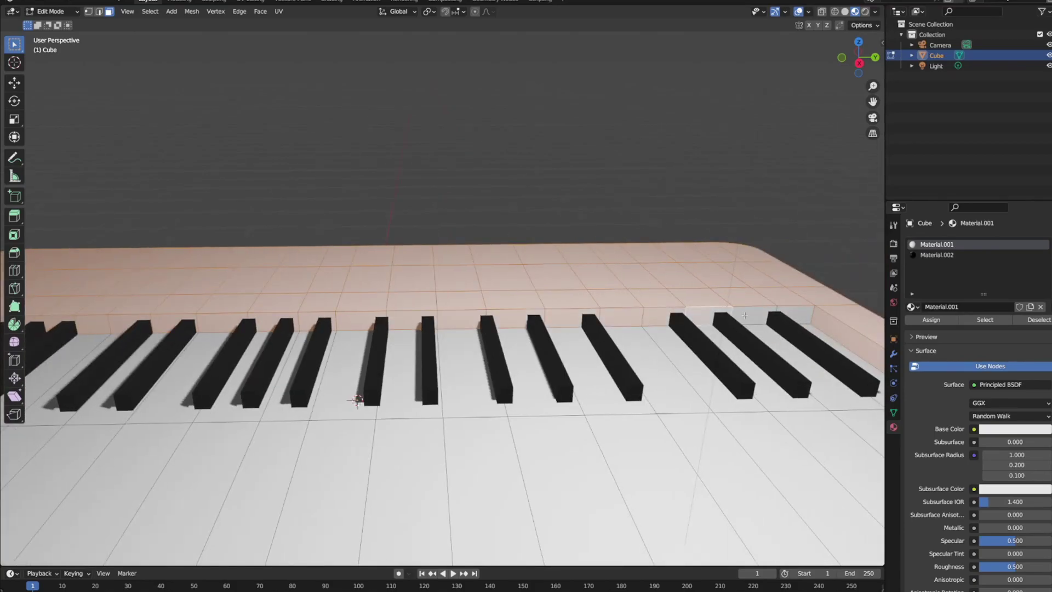
# - Add new Material.003 with a red Base Color and assign it to the frame faces
pyautogui.click(964, 307)
pyautogui.click(1015, 429)
pyautogui.click(1019, 315)
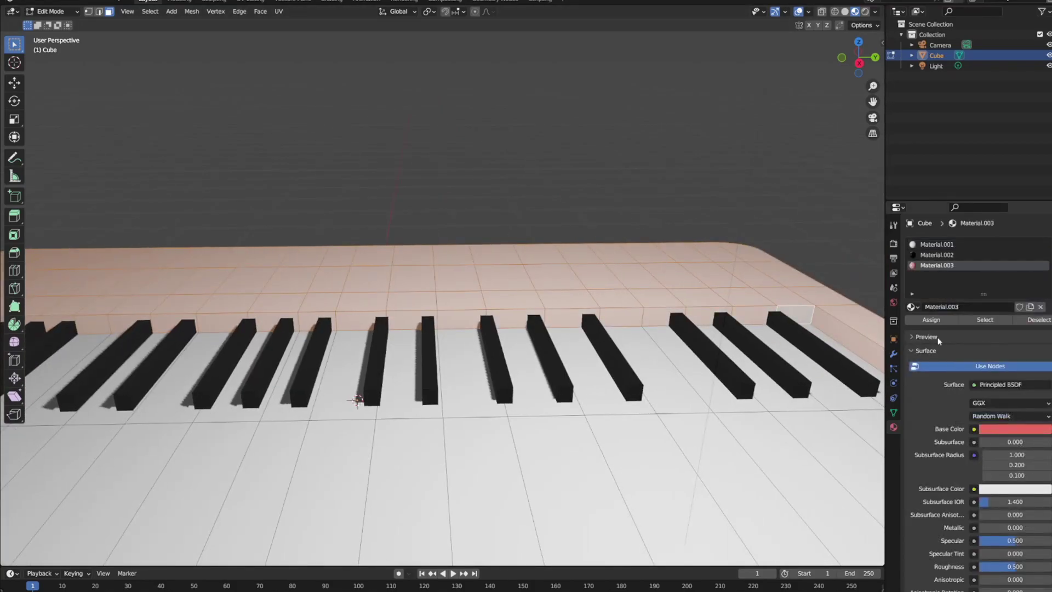
pyautogui.click(931, 319)
pyautogui.scroll(-3, 697, 311)
pyautogui.press('Tab')
pyautogui.moveTo(697, 312); pyautogui.dragTo(712, 296, button='middle')
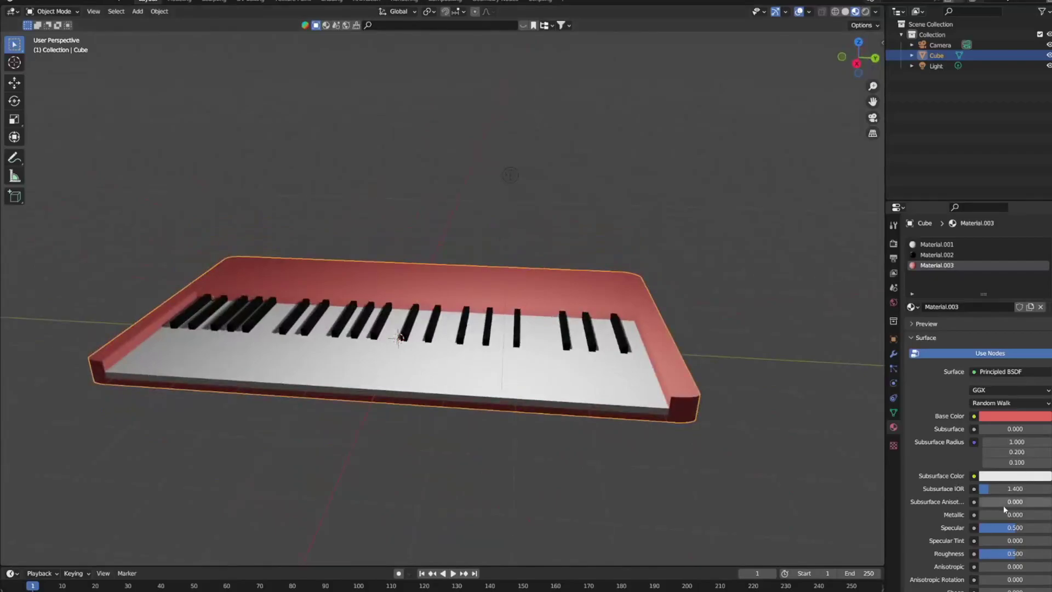
# - Make red Material.003 fully metallic, with roughness tuned down to 0.714
pyautogui.moveTo(1014, 514); pyautogui.dragTo(1051, 514)
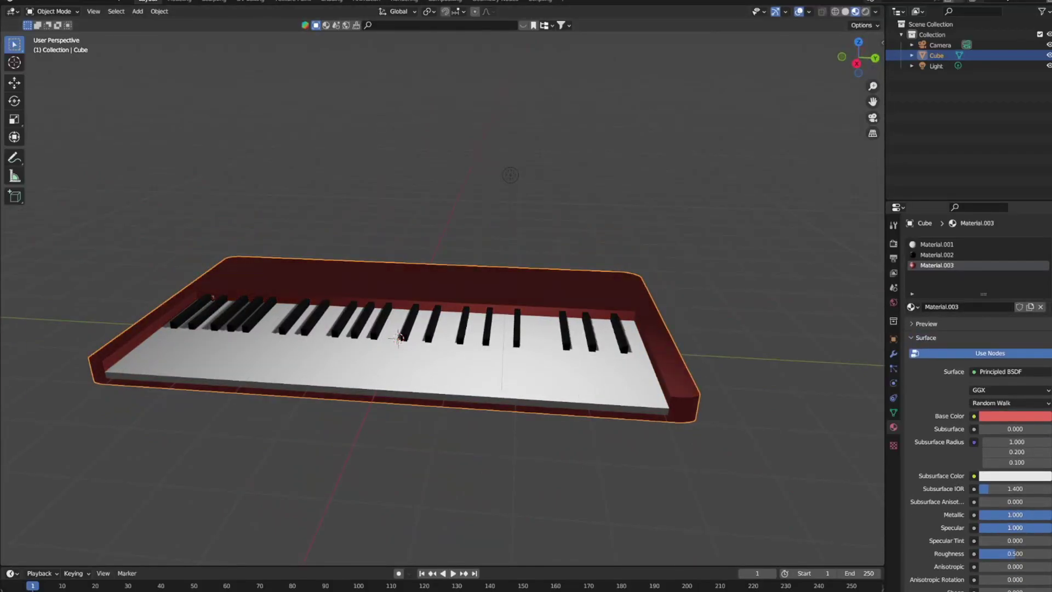
pyautogui.moveTo(1015, 553); pyautogui.dragTo(1050, 554)
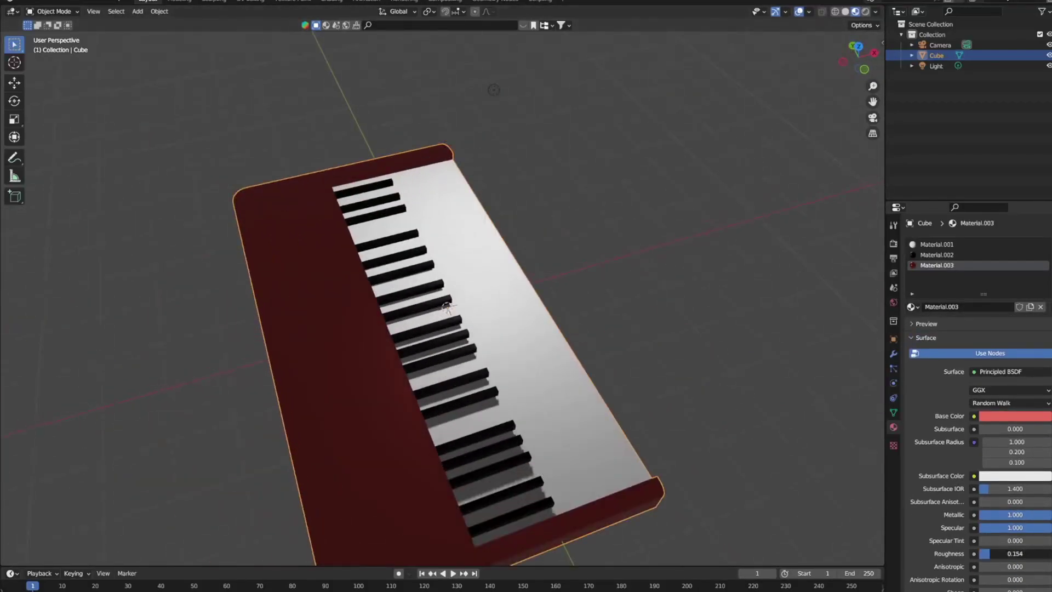
pyautogui.moveTo(1022, 553); pyautogui.dragTo(1013, 553)
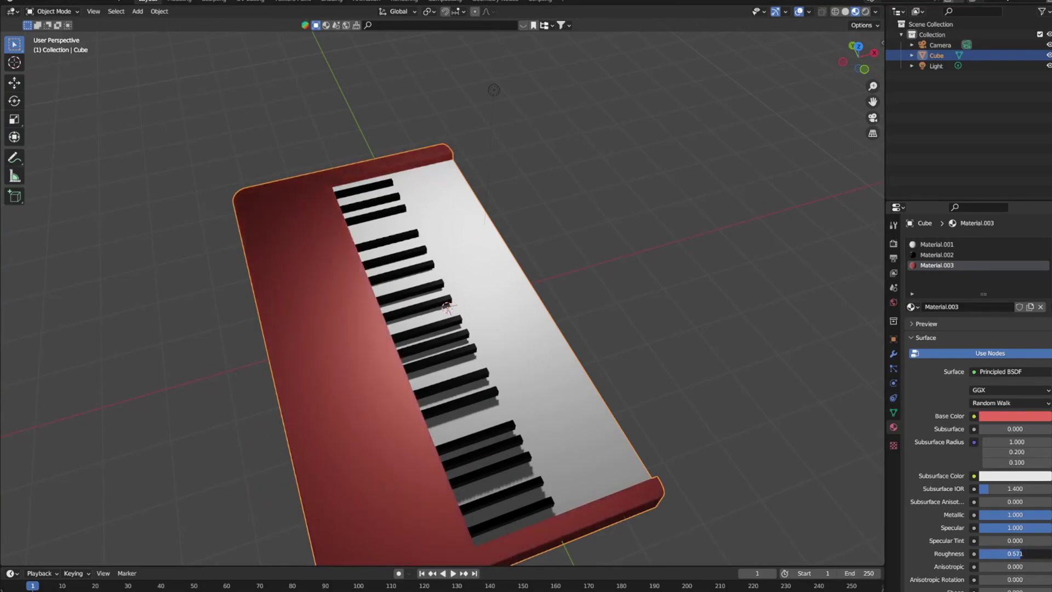
pyautogui.moveTo(493, 329)
pyautogui.mouseDown(button='middle')
pyautogui.moveTo(339, 319)
pyautogui.moveTo(296, 350)
pyautogui.mouseUp(button='middle')
pyautogui.scroll(4, 296, 351)
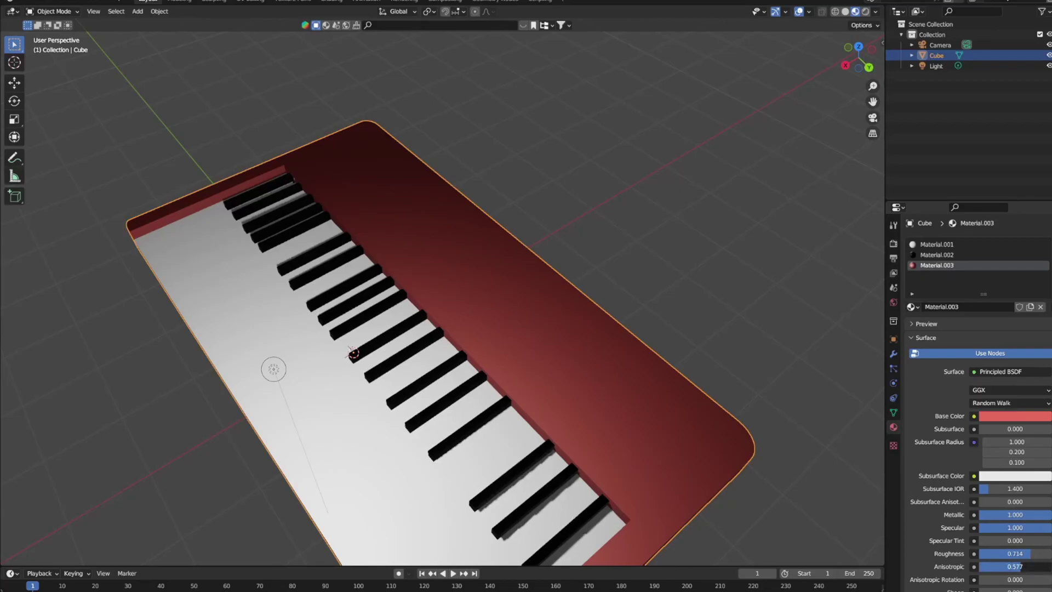
pyautogui.scroll(-2, 1013, 572)
# - Set the red frame material's emission strength to 0.400
pyautogui.scroll(-3, 1002, 578)
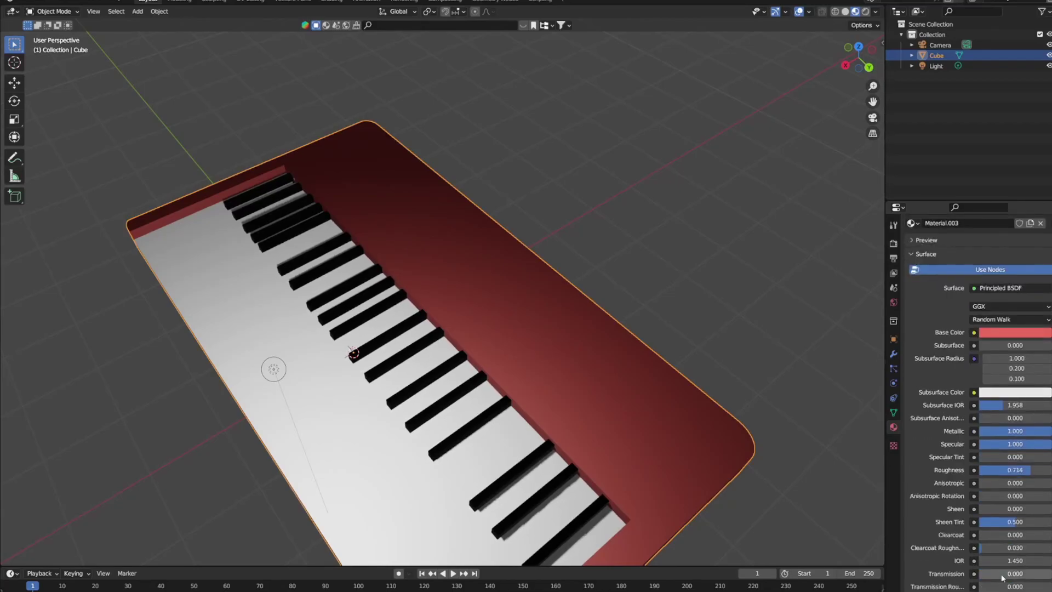
pyautogui.scroll(-3, 980, 400)
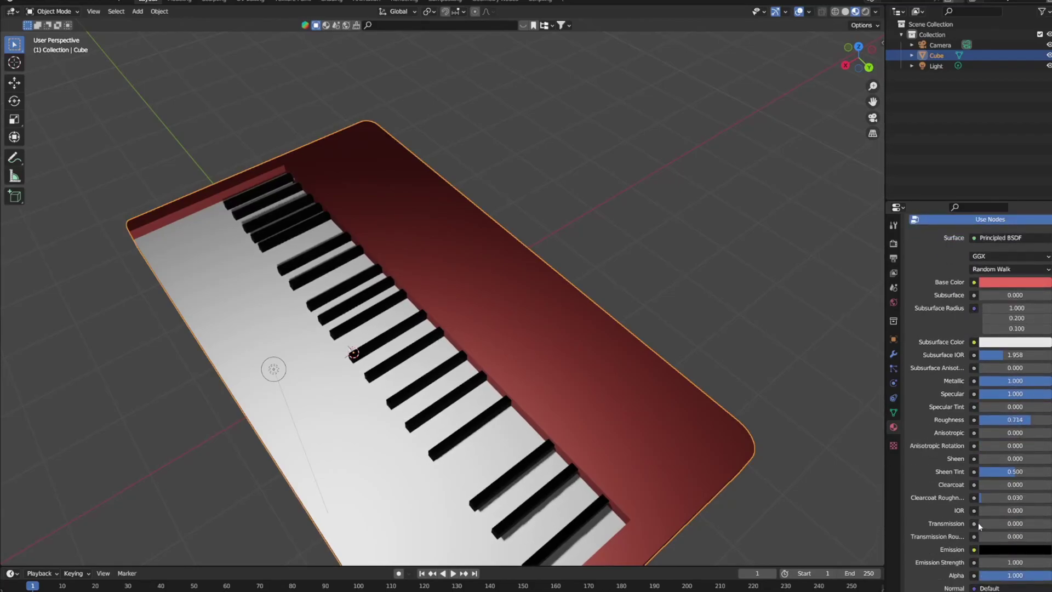
pyautogui.scroll(-2, 979, 525)
pyautogui.moveTo(1013, 529); pyautogui.dragTo(1041, 529)
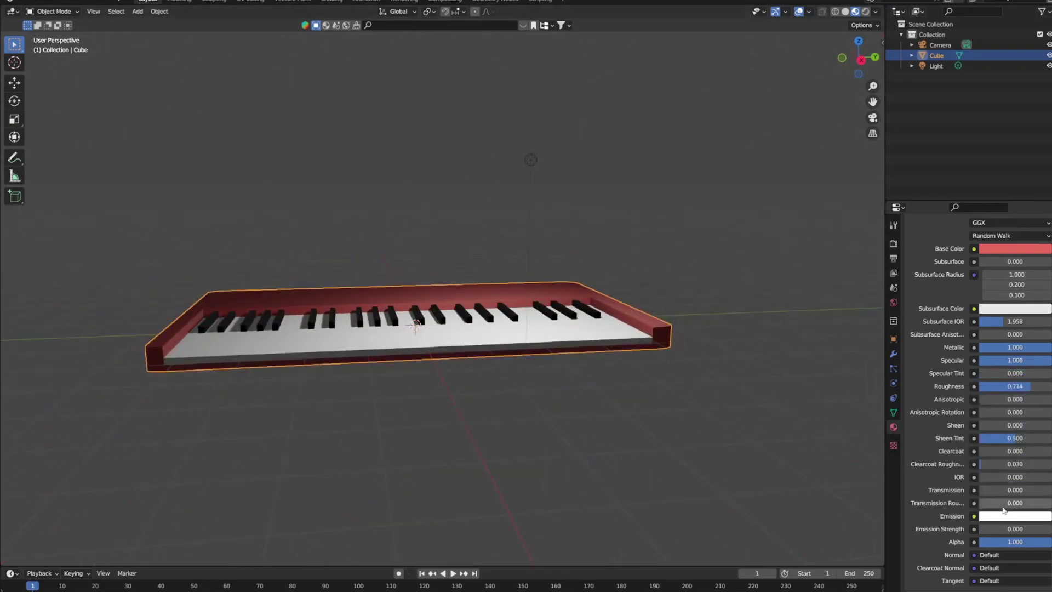
pyautogui.moveTo(1008, 529); pyautogui.dragTo(1014, 528)
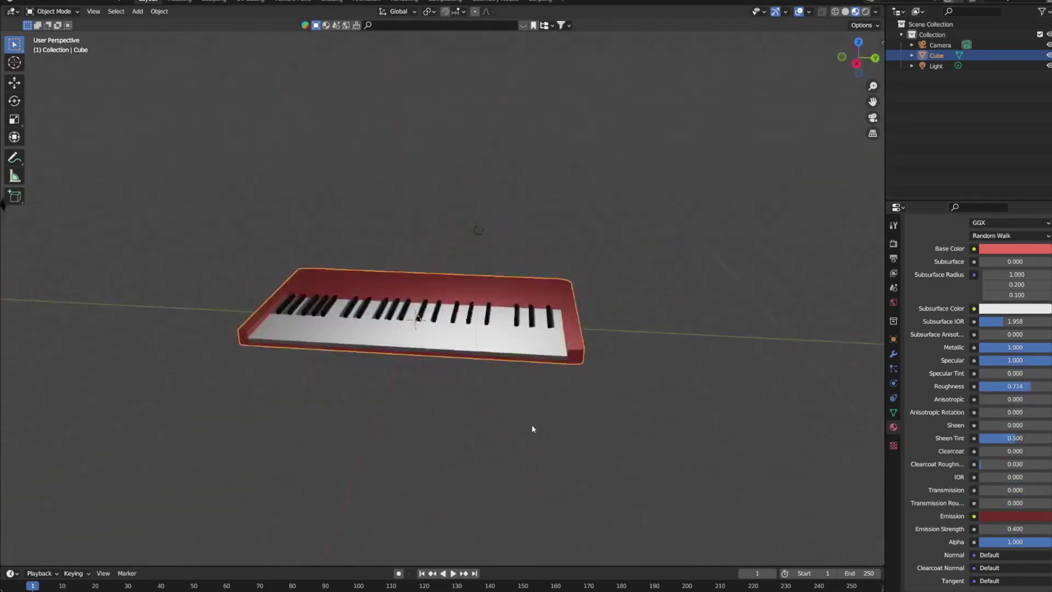
pyautogui.moveTo(531, 426); pyautogui.dragTo(523, 418, button='middle')
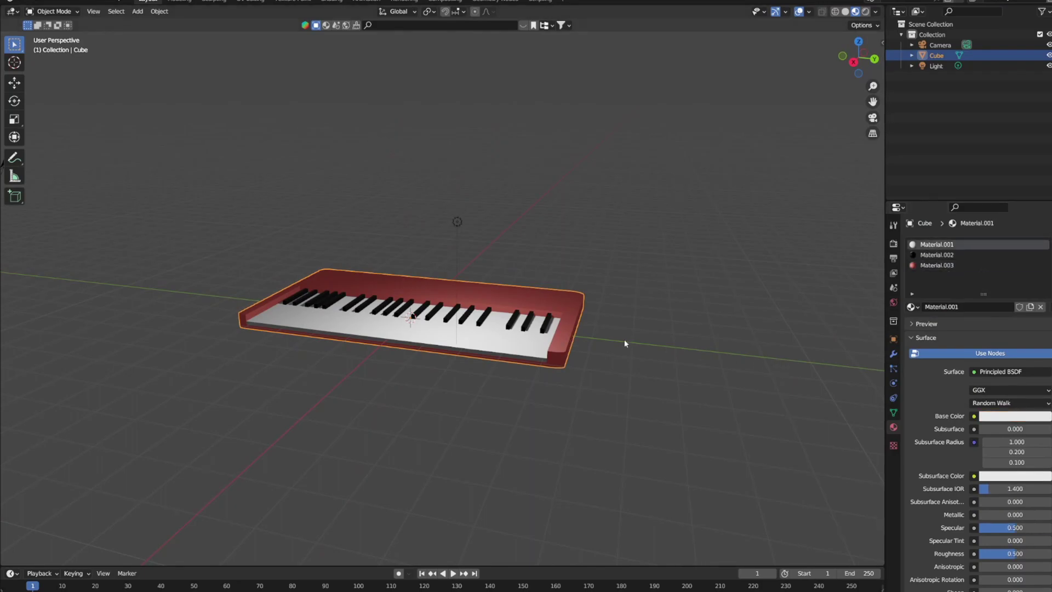
# - Bevel the keyboard case's back edge
pyautogui.moveTo(624, 344)
pyautogui.mouseDown(button='middle')
pyautogui.moveTo(683, 312)
pyautogui.moveTo(800, 333)
pyautogui.moveTo(223, 378)
pyautogui.moveTo(359, 343)
pyautogui.moveTo(422, 296)
pyautogui.mouseUp(button='middle')
pyautogui.press('Tab')
pyautogui.hotkey('alt', 'a')
pyautogui.keyDown('ctrl'); pyautogui.click(423, 296); pyautogui.keyUp('ctrl')
pyautogui.scroll(3, 423, 295)
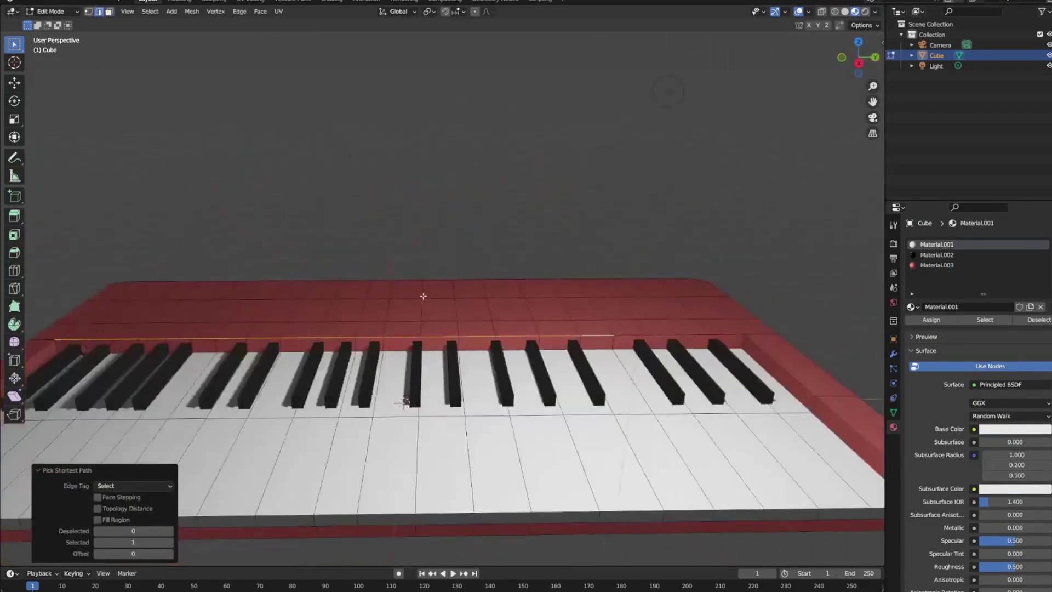
pyautogui.hotkey('ctrl', 'b')
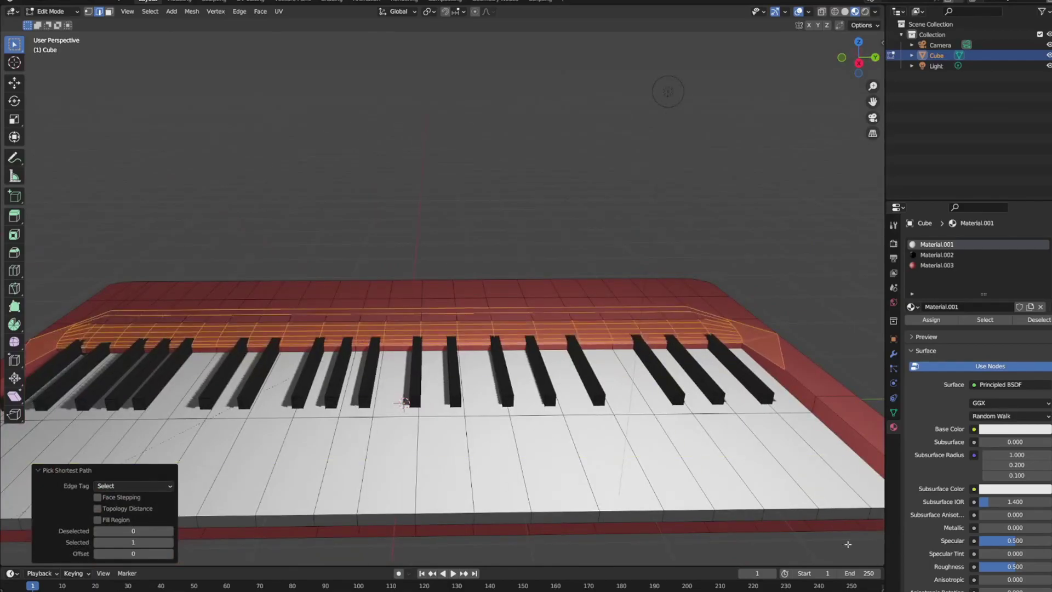
pyautogui.scroll(7, 734, 383)
pyautogui.click(755, 392)
pyautogui.press('Tab')
pyautogui.moveTo(755, 392)
pyautogui.mouseDown(button='middle')
pyautogui.moveTo(730, 381)
pyautogui.moveTo(750, 368)
pyautogui.moveTo(350, 419)
pyautogui.mouseUp(button='middle')
# - Bevel the edge loop beside the keys, adjusting width, profile shape, loop slide and vertex affect
pyautogui.press('Tab')
pyautogui.press('Tab')
pyautogui.press('Tab')
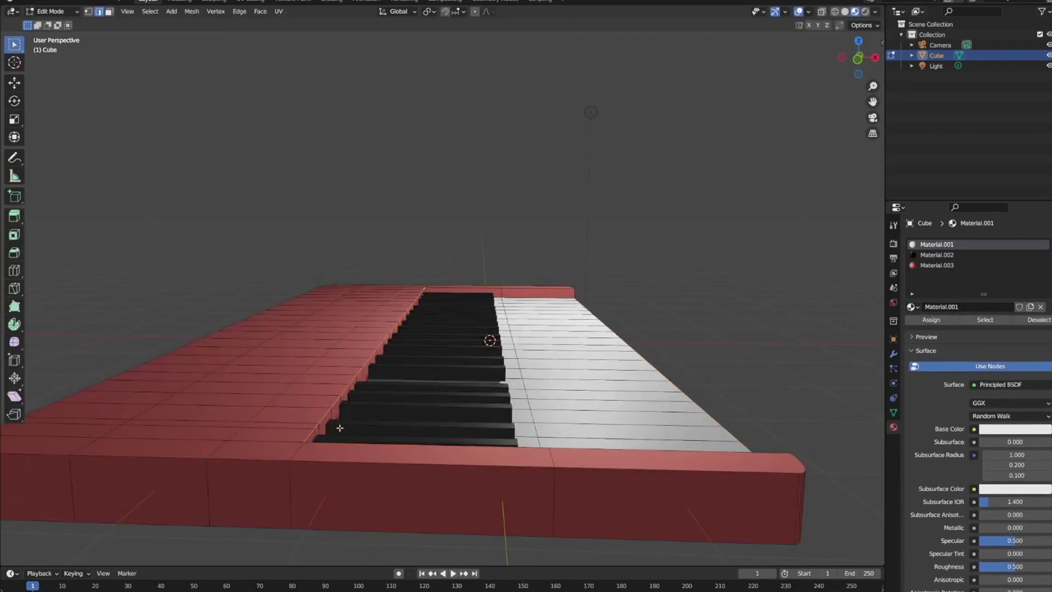
pyautogui.keyDown('alt'); pyautogui.click(321, 446); pyautogui.keyUp('alt')
pyautogui.hotkey('ctrl', 'b')
pyautogui.click(348, 504)
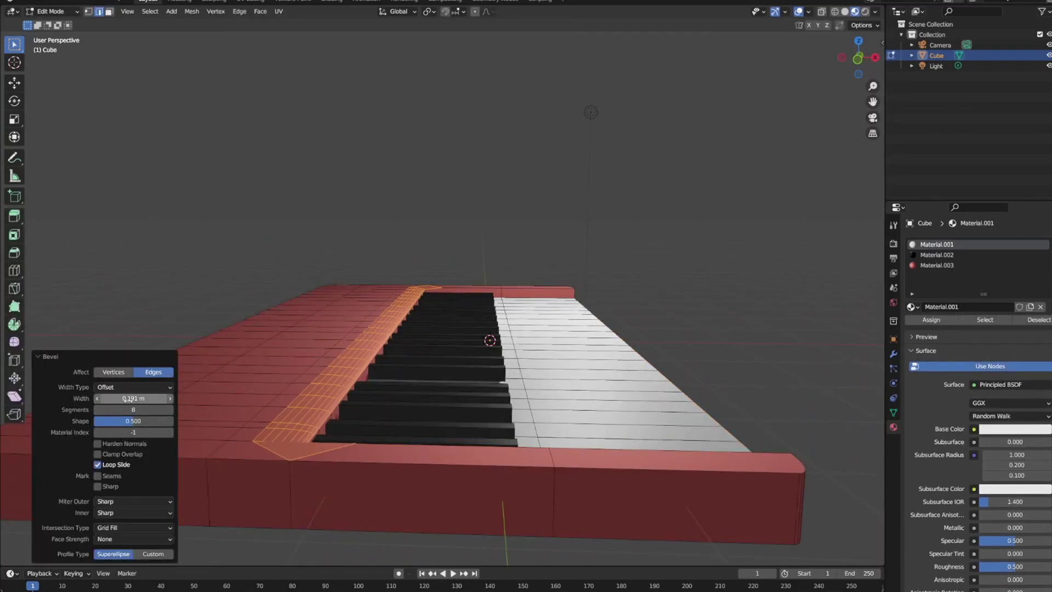
pyautogui.click(98, 464)
pyautogui.moveTo(133, 398); pyautogui.dragTo(637, 301)
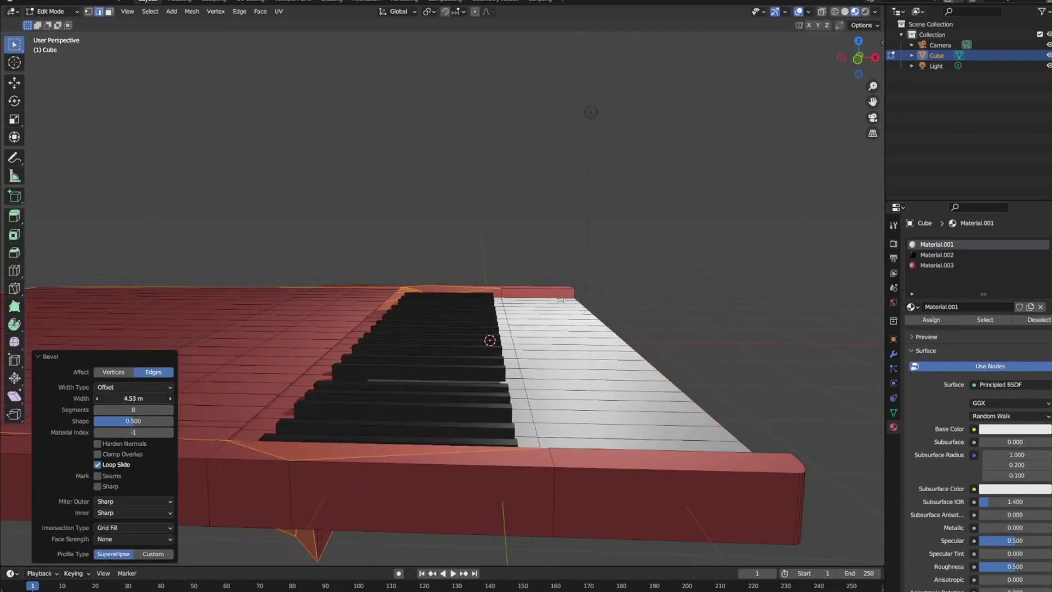
pyautogui.moveTo(133, 421)
pyautogui.mouseDown()
pyautogui.moveTo(617, 273)
pyautogui.moveTo(433, 258)
pyautogui.mouseUp()
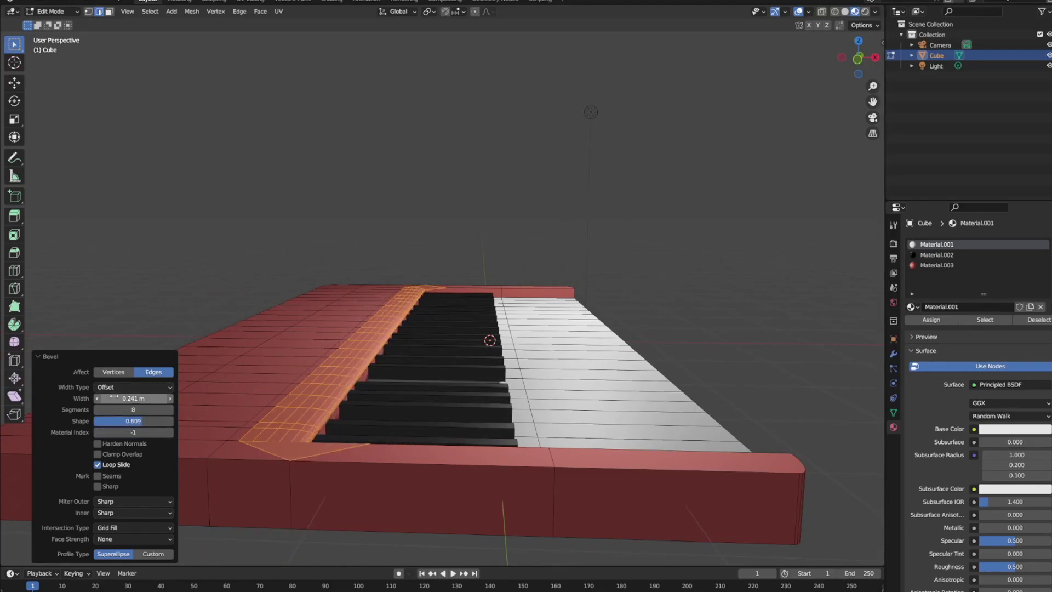
pyautogui.click(170, 411)
pyautogui.click(170, 411)
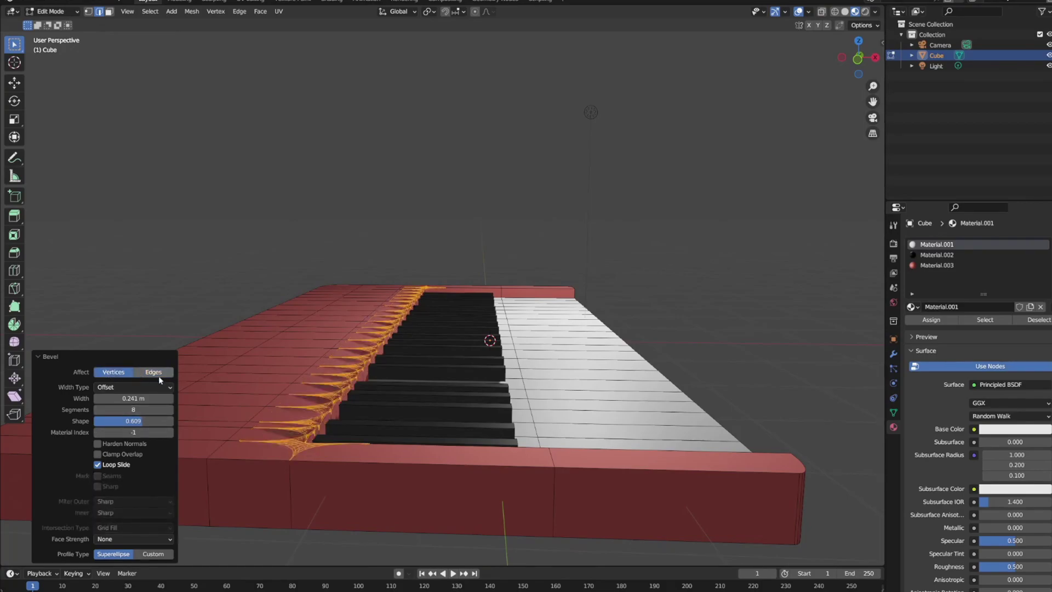
pyautogui.moveTo(185, 514)
pyautogui.mouseDown(button='middle')
pyautogui.moveTo(692, 305)
pyautogui.moveTo(467, 286)
pyautogui.moveTo(615, 296)
pyautogui.moveTo(467, 323)
pyautogui.moveTo(491, 359)
pyautogui.moveTo(470, 341)
pyautogui.moveTo(442, 346)
pyautogui.moveTo(668, 246)
pyautogui.moveTo(493, 329)
pyautogui.mouseUp(button='middle')
# - Give the keyboard Shade Smooth with Auto Smooth turned on
pyautogui.press('Tab')
pyautogui.rightClick(467, 323)
pyautogui.click(467, 321)
pyautogui.scroll(3, 491, 359)
pyautogui.scroll(-3, 470, 341)
pyautogui.click(98, 542)
pyautogui.moveTo(528, 371); pyautogui.dragTo(602, 373, button='middle')
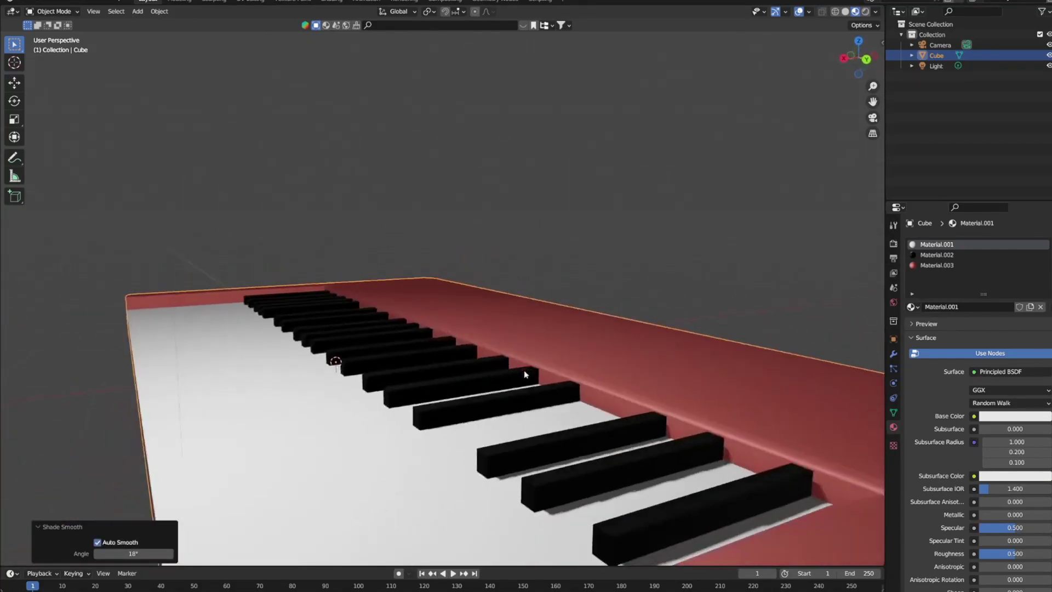
pyautogui.scroll(-4, 602, 373)
# - Switch the keyboard back to flat shading and look along the keys
pyautogui.rightClick(335, 433)
pyautogui.click(334, 433)
pyautogui.moveTo(335, 433); pyautogui.dragTo(322, 419, button='middle')
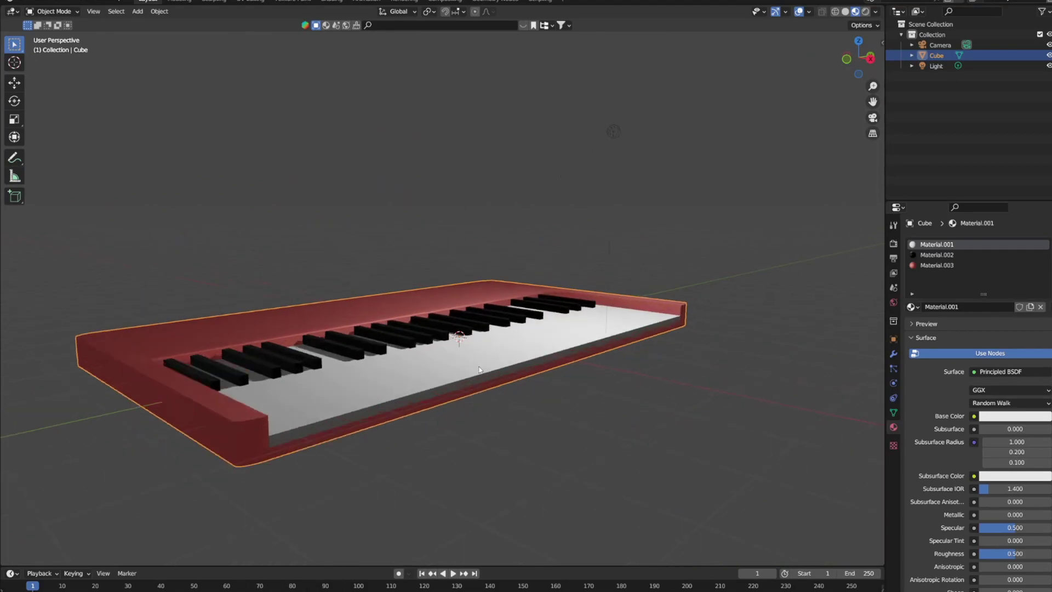
pyautogui.scroll(5, 327, 371)
pyautogui.moveTo(327, 372)
pyautogui.mouseDown(button='middle')
pyautogui.moveTo(313, 362)
pyautogui.moveTo(556, 413)
pyautogui.moveTo(82, 89)
pyautogui.mouseUp(button='middle')
pyautogui.scroll(-5, 313, 362)
# - Assign the black Material.002 to the triangular arrow faces at both key ends
pyautogui.press('Tab')
pyautogui.press('3')
pyautogui.click(937, 266)
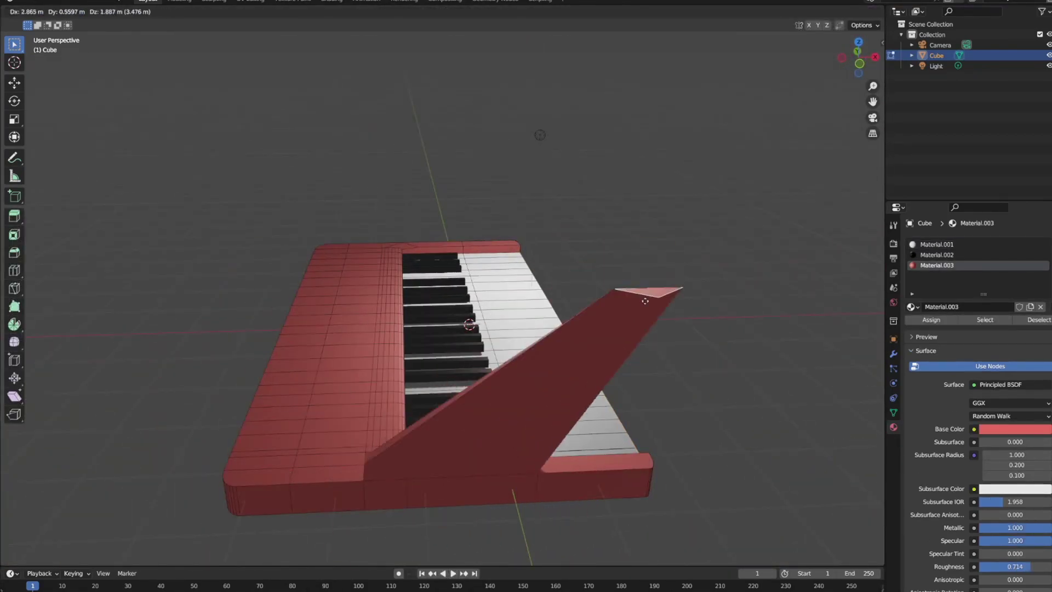
pyautogui.rightClick(416, 263)
pyautogui.press('Escape')
pyautogui.moveTo(478, 239); pyautogui.dragTo(728, 470, button='middle')
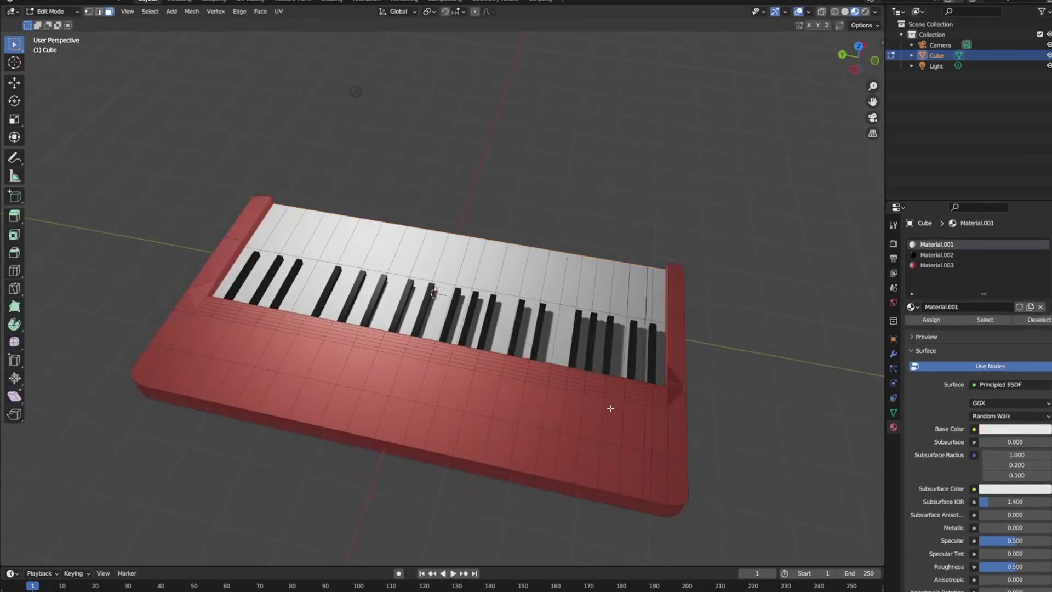
pyautogui.click(675, 386)
pyautogui.click(936, 265)
pyautogui.click(930, 319)
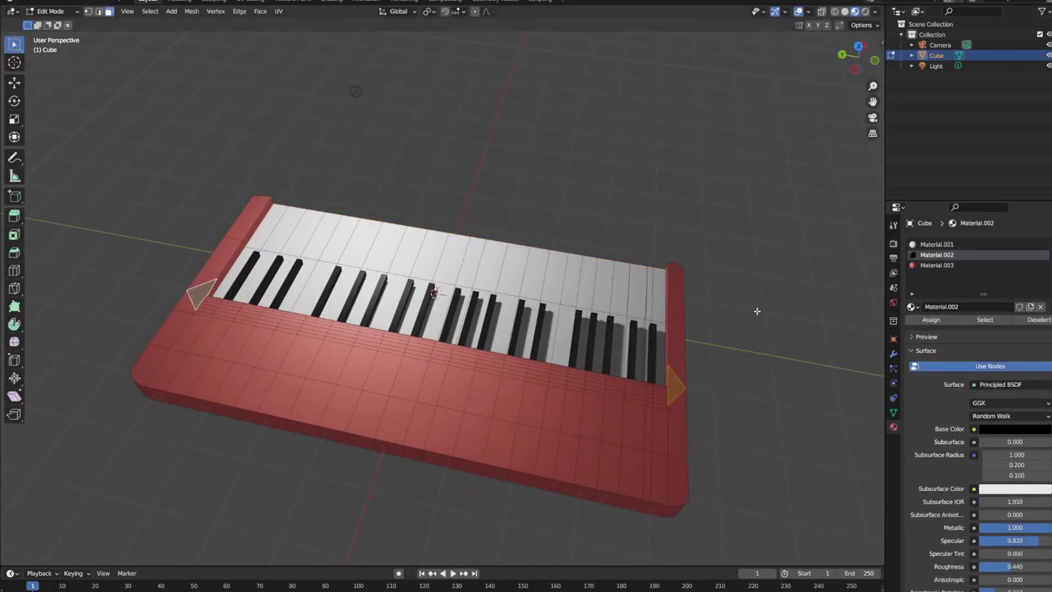
pyautogui.press('Tab')
pyautogui.moveTo(756, 307)
pyautogui.mouseDown(button='middle')
pyautogui.moveTo(536, 346)
pyautogui.moveTo(539, 326)
pyautogui.moveTo(818, 405)
pyautogui.mouseUp(button='middle')
# - Add a Subdivision Surface modifier with viewport level 0 and flat shading
pyautogui.click(894, 353)
pyautogui.click(926, 242)
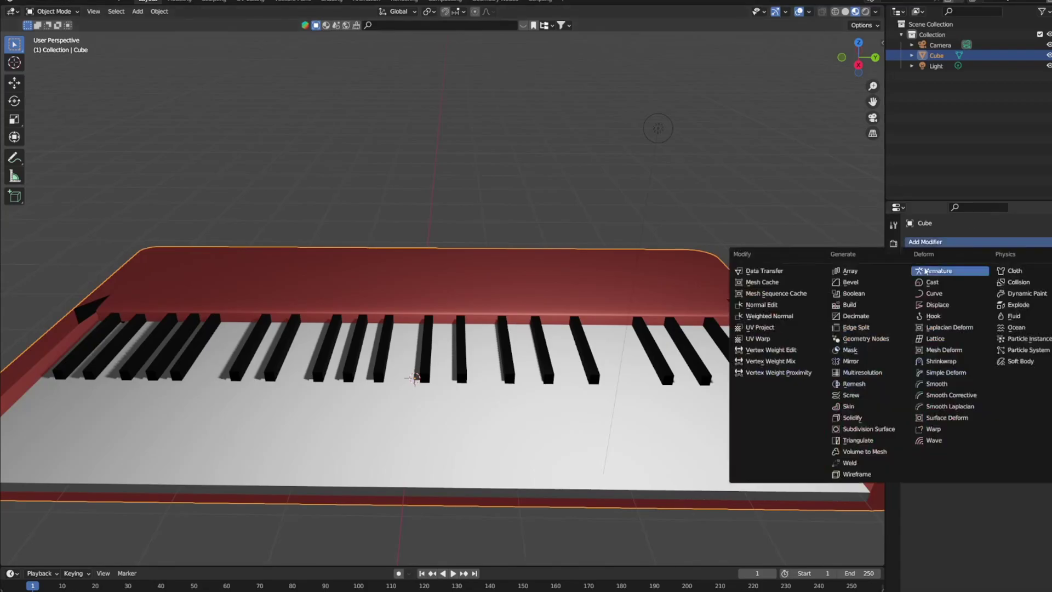
pyautogui.click(865, 430)
pyautogui.moveTo(627, 379)
pyautogui.mouseDown(button='middle')
pyautogui.moveTo(694, 352)
pyautogui.moveTo(454, 373)
pyautogui.mouseUp(button='middle')
pyautogui.rightClick(455, 372)
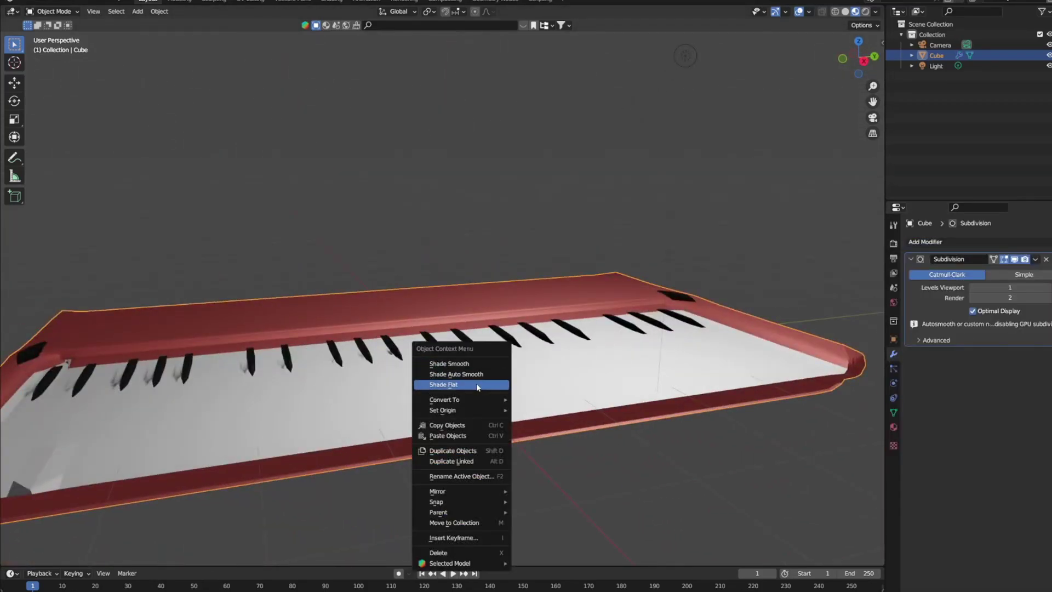
pyautogui.click(446, 380)
pyautogui.click(973, 287)
# - Apply Shade Auto Smooth to the keyboard and increase its smoothing angle
pyautogui.rightClick(603, 274)
pyautogui.click(603, 274)
pyautogui.rightClick(586, 273)
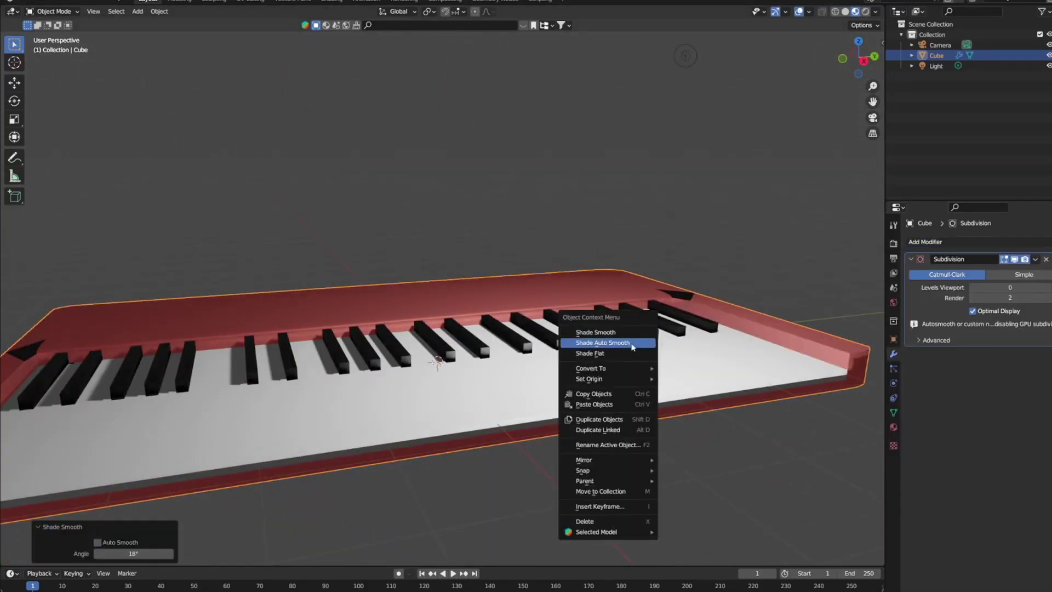
pyautogui.click(586, 274)
pyautogui.moveTo(133, 553)
pyautogui.mouseDown()
pyautogui.moveTo(109, 553)
pyautogui.moveTo(164, 553)
pyautogui.mouseUp()
pyautogui.moveTo(428, 455); pyautogui.dragTo(261, 415, button='middle')
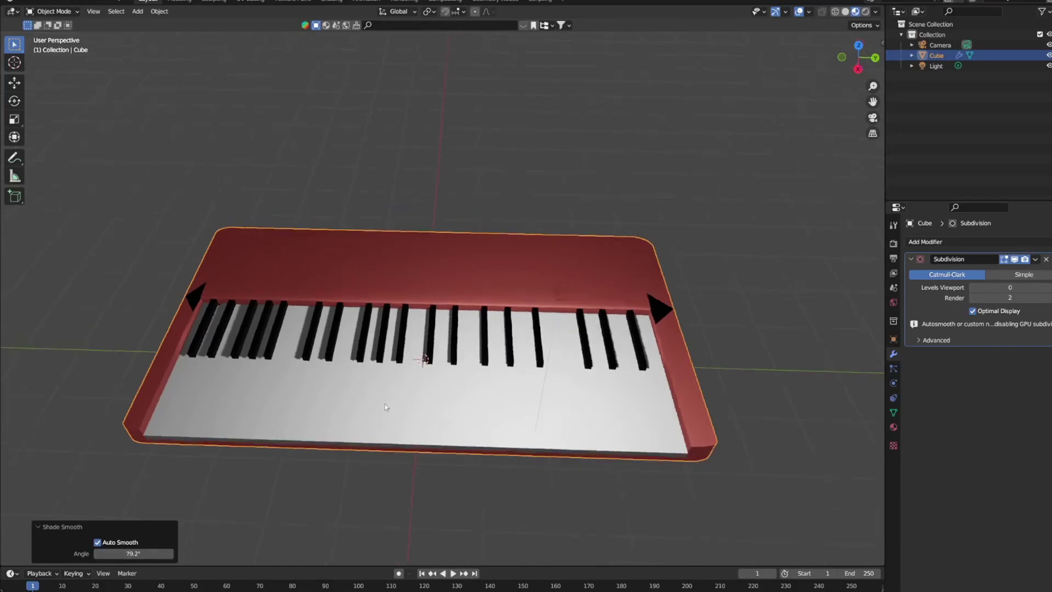
# - Try the Simple subdivision type, then delete the Subdivision Surface modifier
pyautogui.moveTo(1009, 287); pyautogui.dragTo(985, 287)
pyautogui.click(1023, 274)
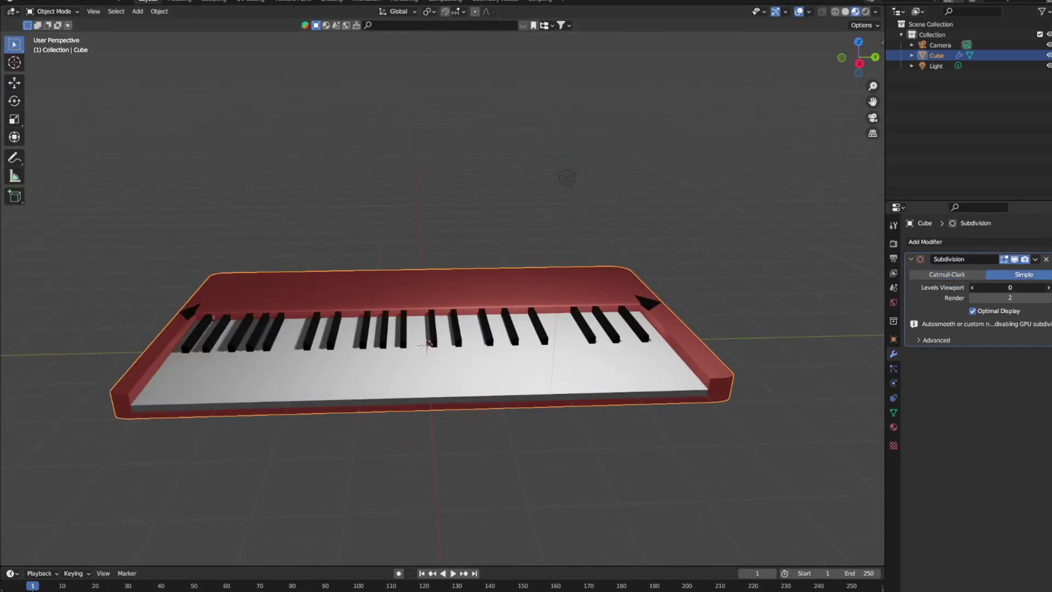
pyautogui.scroll(5, 450, 297)
pyautogui.scroll(3, 450, 298)
pyautogui.scroll(-8, 450, 298)
pyautogui.moveTo(451, 297)
pyautogui.mouseDown(button='middle')
pyautogui.moveTo(521, 263)
pyautogui.moveTo(559, 274)
pyautogui.mouseUp(button='middle')
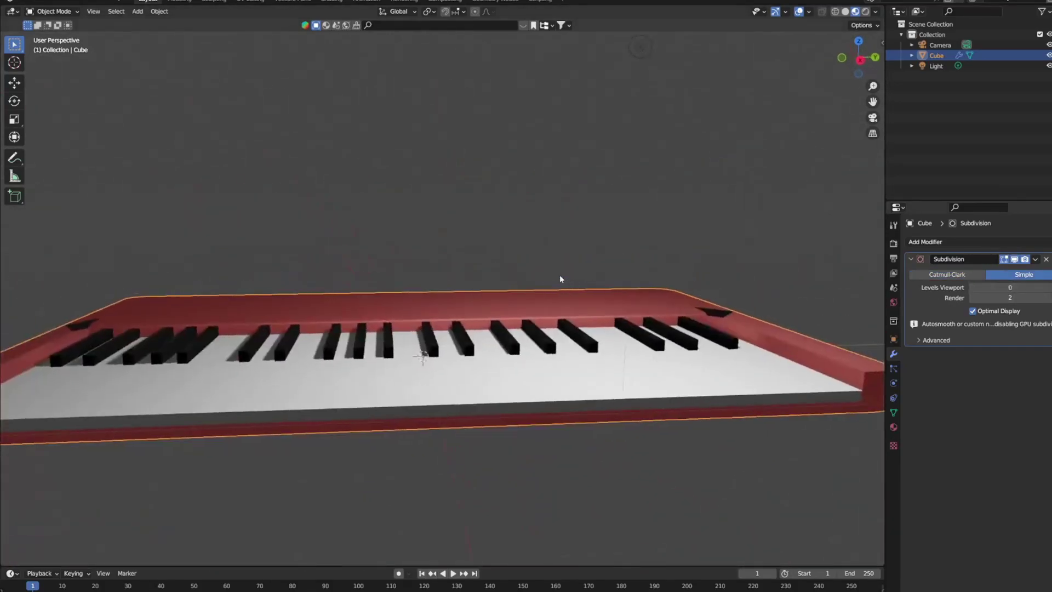
pyautogui.click(1046, 258)
pyautogui.scroll(2, 599, 342)
pyautogui.moveTo(599, 341); pyautogui.dragTo(303, 406, button='middle')
# - Add a small, flattened cube and place it at the keyboard's left end
pyautogui.scroll(3, 303, 406)
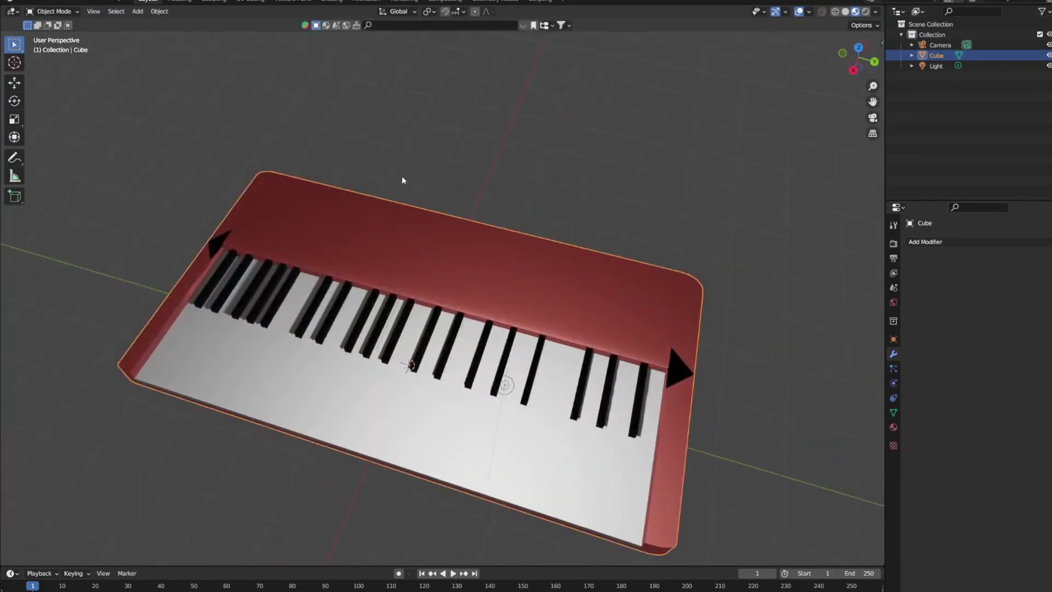
pyautogui.hotkey('shift', 'a')
pyautogui.click(481, 179)
pyautogui.press('s')
pyautogui.click(421, 359)
pyautogui.moveTo(422, 359); pyautogui.dragTo(424, 353, button='middle')
pyautogui.press('g')
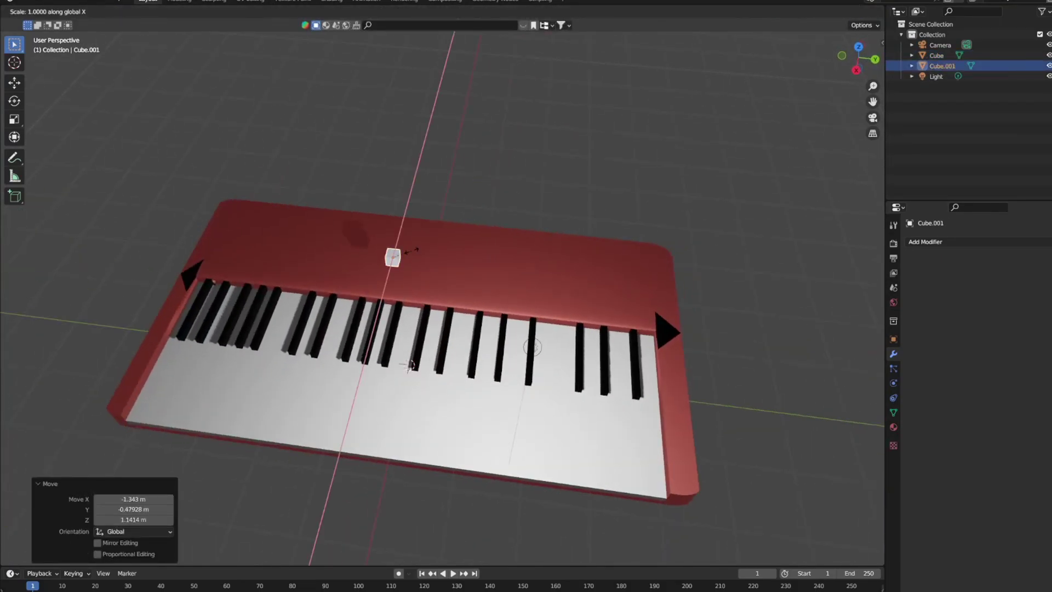
pyautogui.click(407, 364)
pyautogui.press('g')
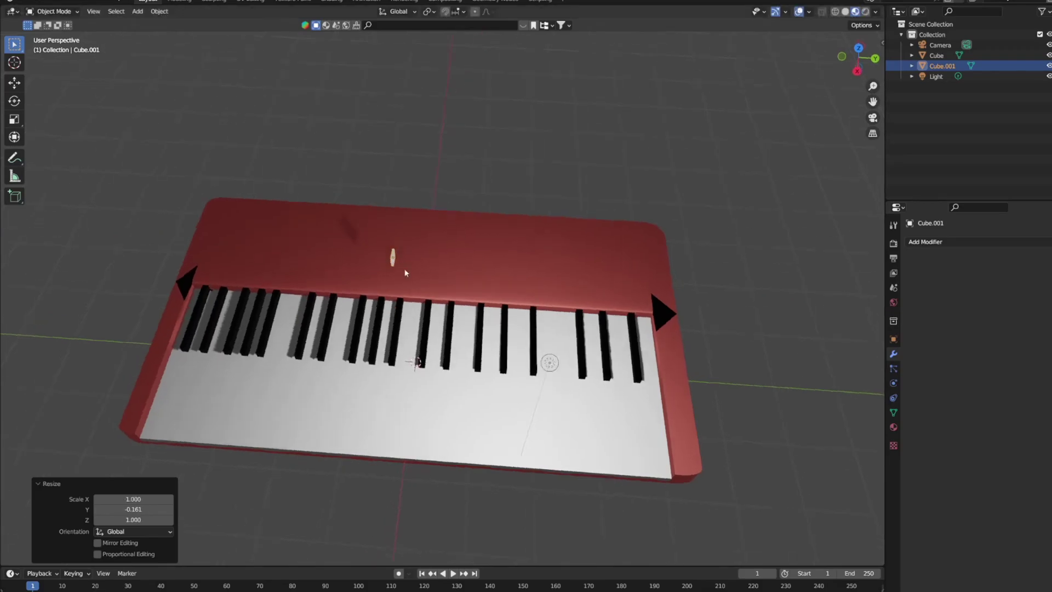
pyautogui.click(189, 457)
pyautogui.moveTo(189, 458); pyautogui.dragTo(737, 410, button='middle')
pyautogui.scroll(3, 736, 409)
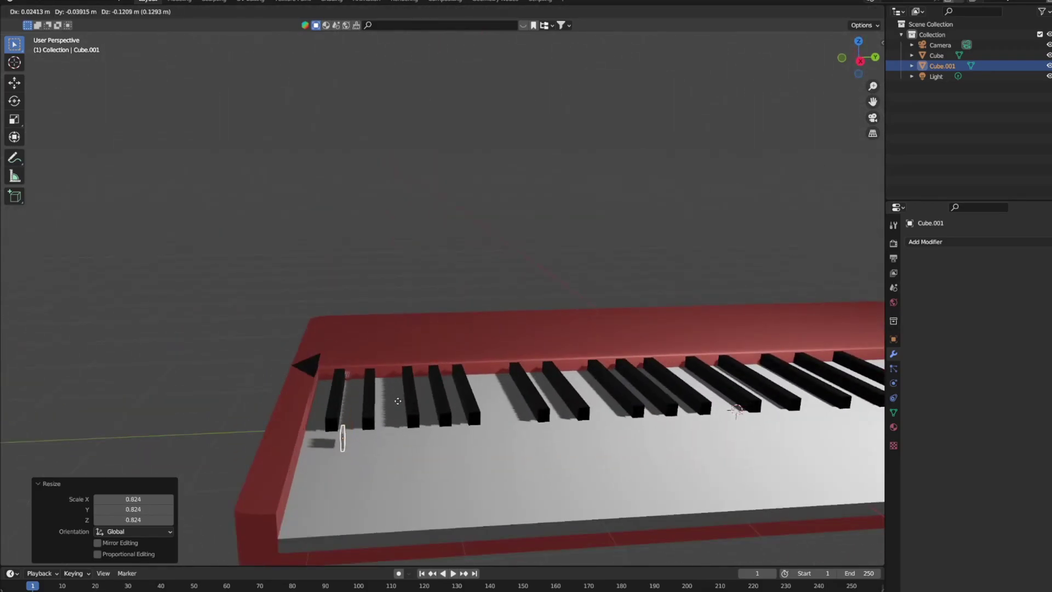
# - Give the thin strip a new black material
pyautogui.click(391, 419)
pyautogui.click(893, 426)
pyautogui.click(977, 293)
pyautogui.click(1014, 395)
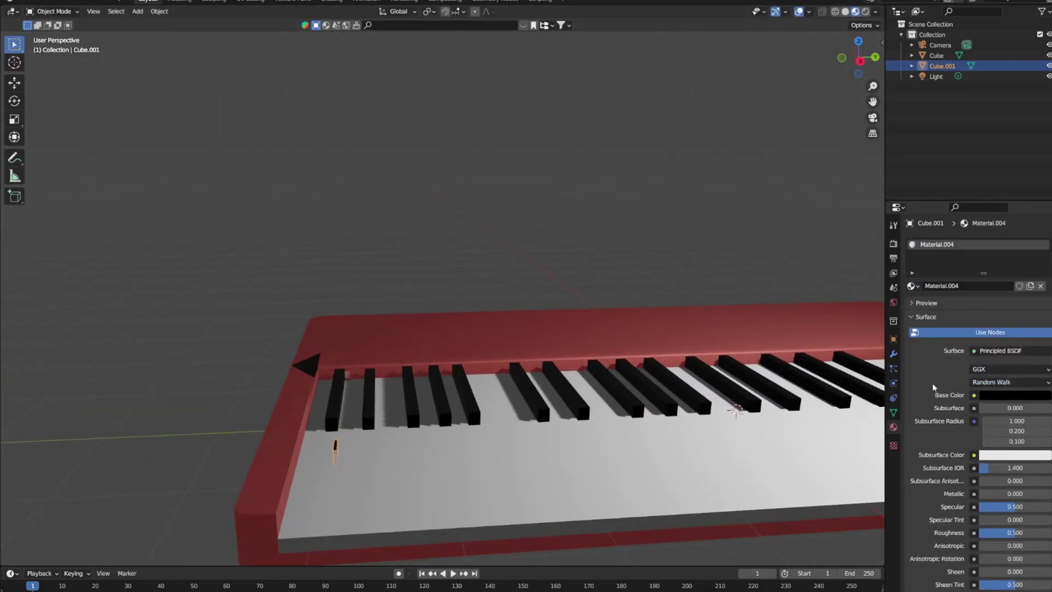
pyautogui.scroll(3, 486, 362)
# - Scale the strip to stretch across the keyboard's key area
pyautogui.press('s')
pyautogui.click(598, 327)
pyautogui.scroll(-2, 514, 299)
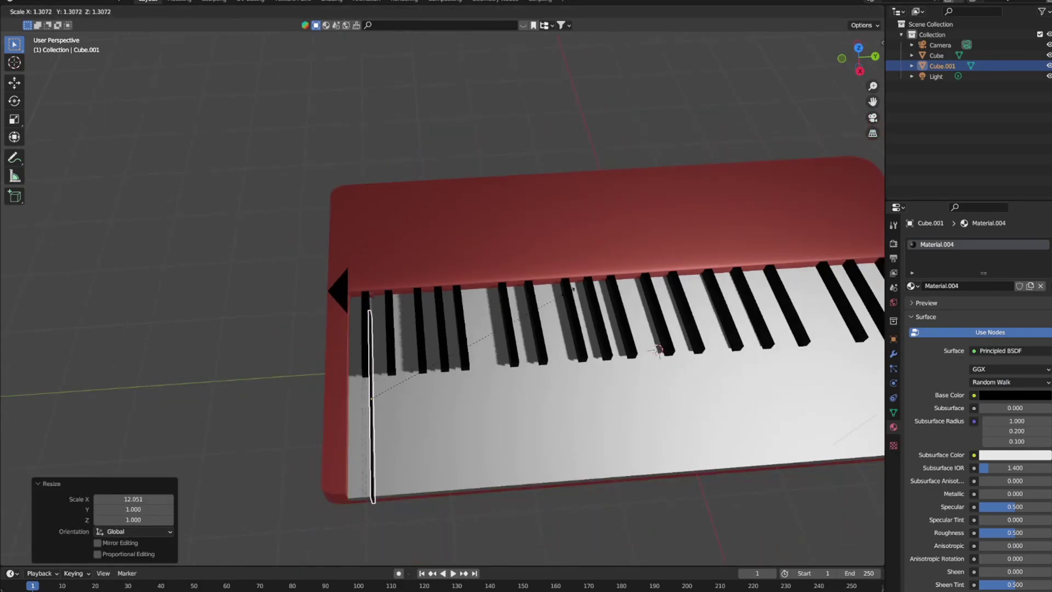
pyautogui.click(601, 280)
pyautogui.scroll(-3, 453, 176)
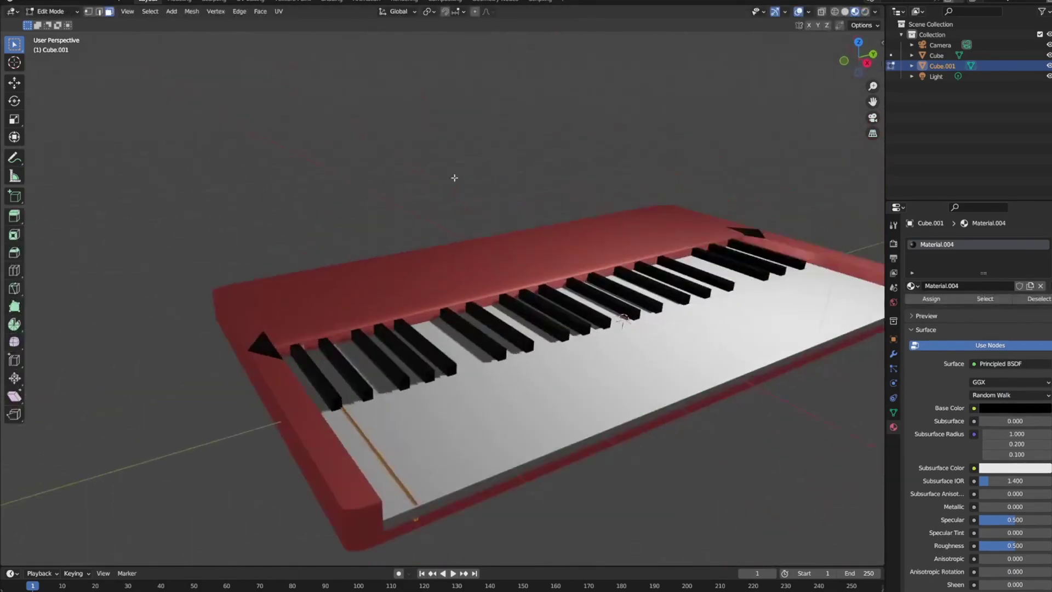
pyautogui.moveTo(453, 176); pyautogui.dragTo(336, 218, button='middle')
pyautogui.scroll(3, 200, 354)
pyautogui.click(230, 331)
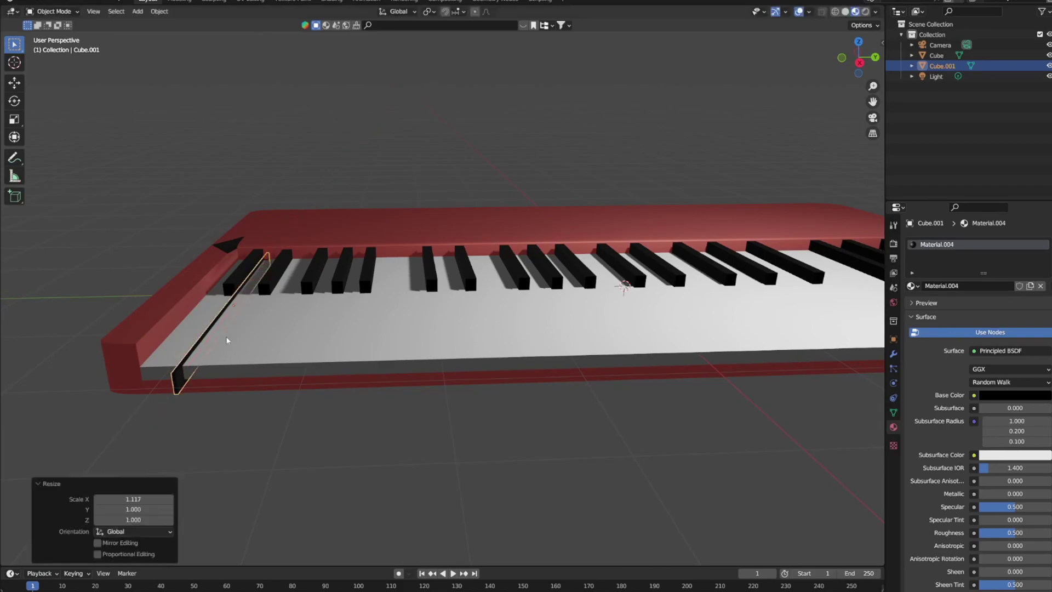
pyautogui.scroll(1, 226, 336)
# - Move the strip along X and set its height to fit the key bed
pyautogui.press('g')
pyautogui.press('x')
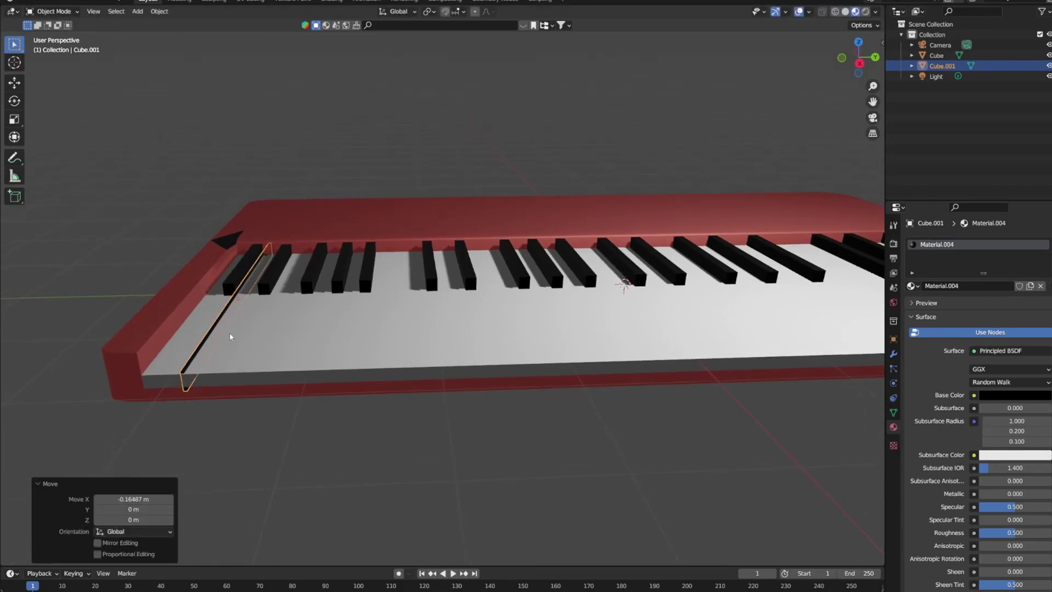
pyautogui.moveTo(229, 336); pyautogui.dragTo(235, 310, button='middle')
pyautogui.press('s')
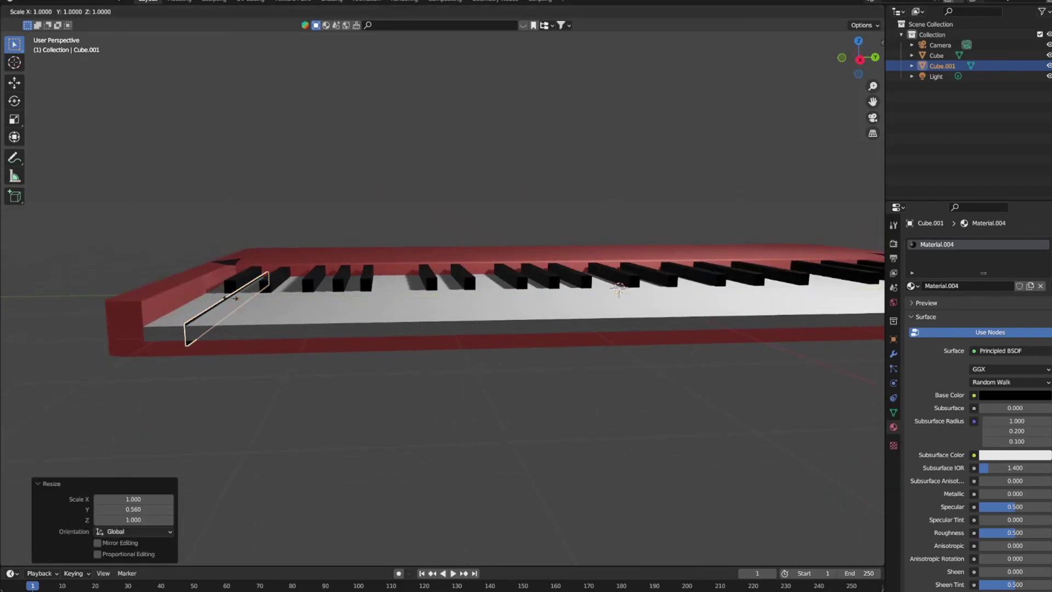
pyautogui.click(234, 293)
pyautogui.moveTo(234, 293); pyautogui.dragTo(326, 266, button='middle')
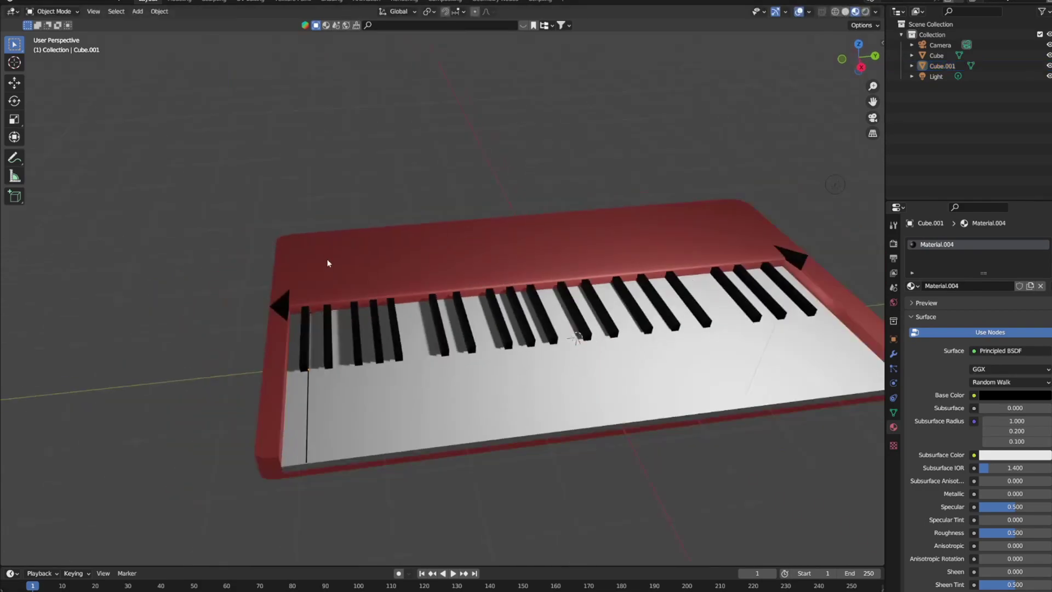
pyautogui.scroll(2, 323, 331)
pyautogui.press('Tab')
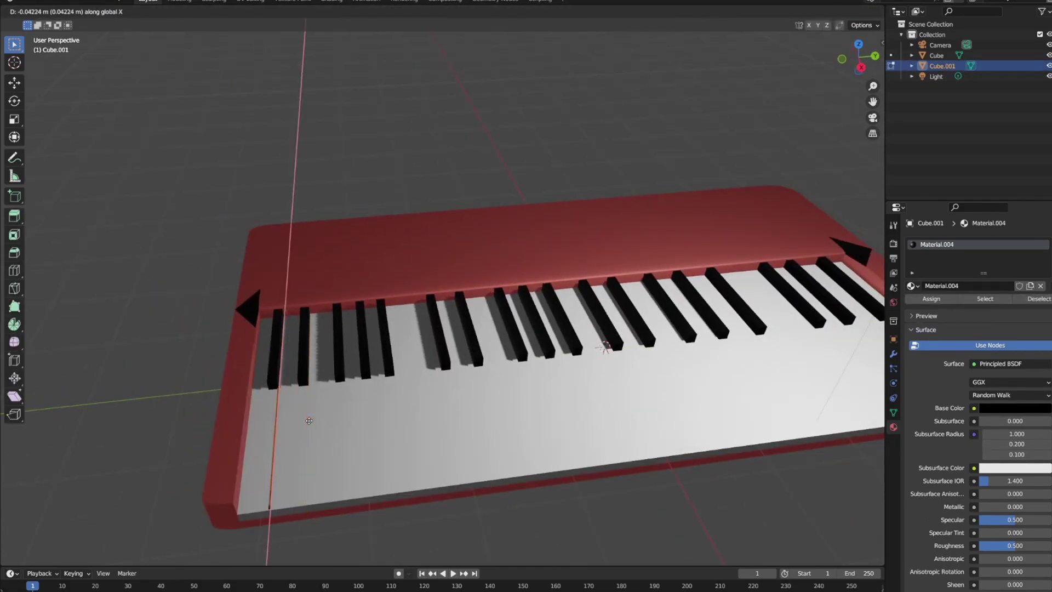
# - Duplicate the divider edge along Y for the first white-key boundaries
pyautogui.press('y')
pyautogui.click(309, 420)
pyautogui.hotkey('shift', 'd')
pyautogui.click(362, 416)
pyautogui.hotkey('shift', 'd')
pyautogui.press('y')
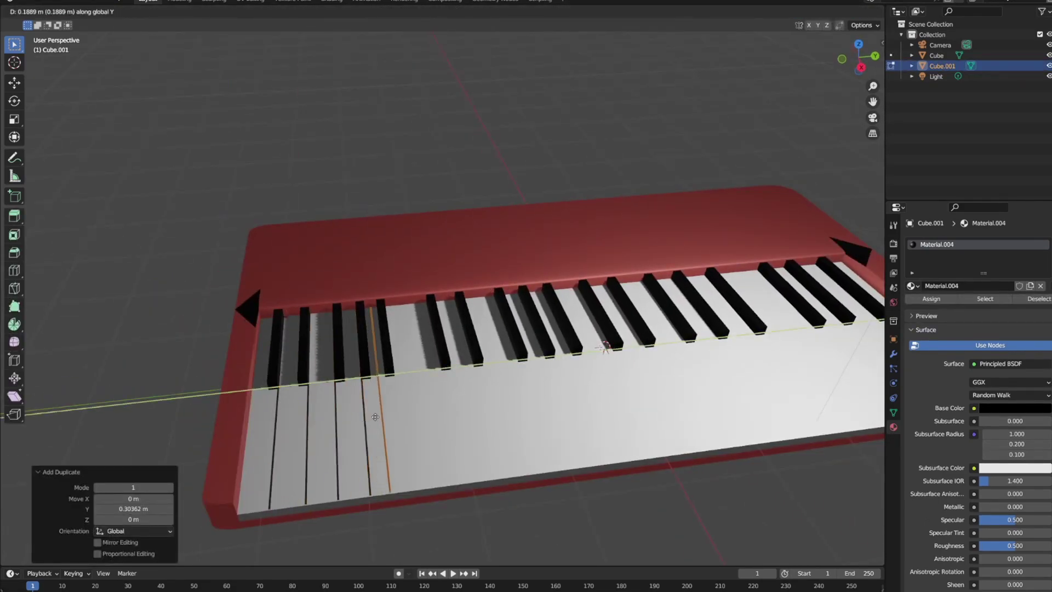
pyautogui.click(437, 414)
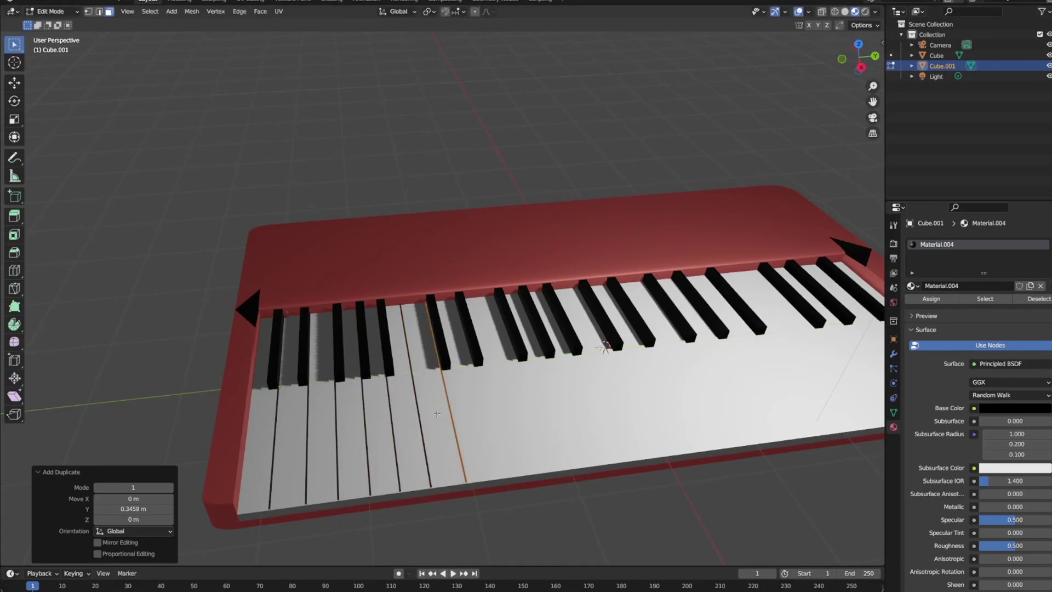
pyautogui.click(457, 408)
pyautogui.hotkey('shift', 'd')
pyautogui.press('y')
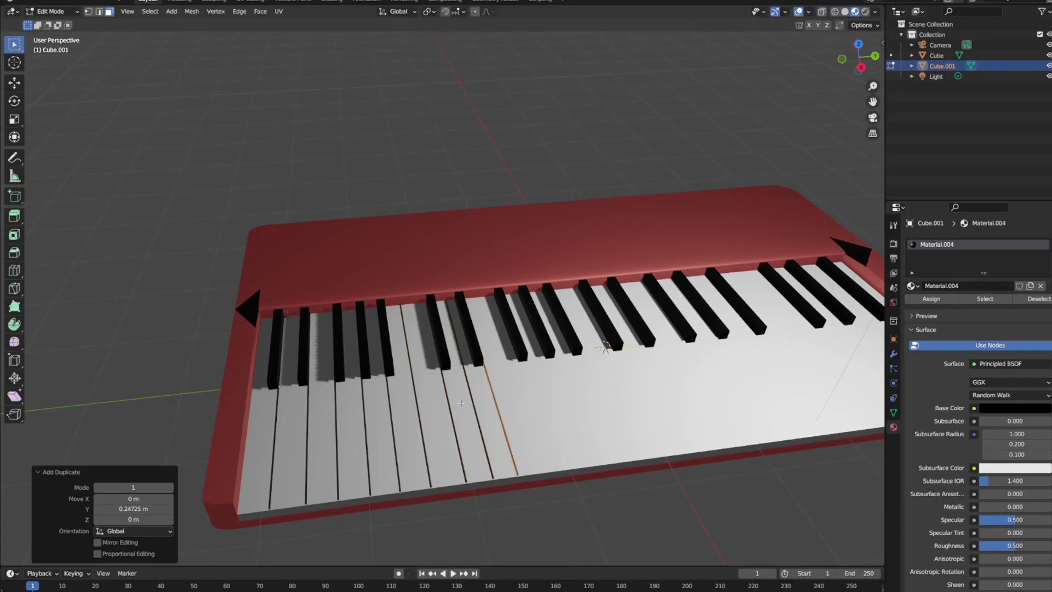
pyautogui.moveTo(461, 403); pyautogui.dragTo(446, 391, button='middle')
pyautogui.hotkey('shift', 'd')
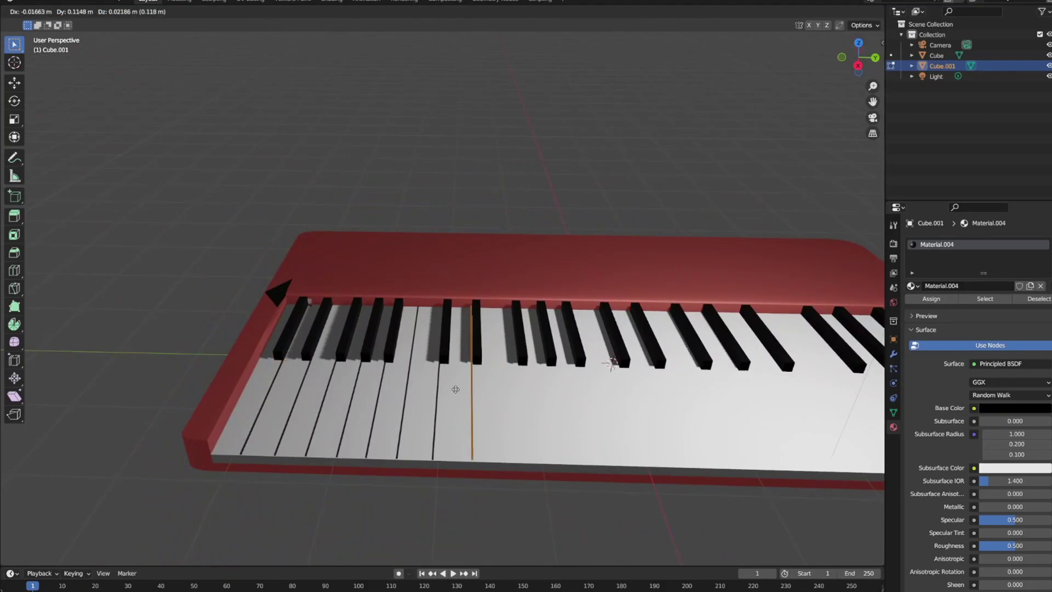
pyautogui.click(455, 389)
pyautogui.moveTo(503, 388)
pyautogui.mouseDown(button='middle')
pyautogui.moveTo(511, 337)
pyautogui.moveTo(501, 378)
pyautogui.mouseUp(button='middle')
pyautogui.click(512, 334)
# - Continue duplicating dividers along the middle of the keyboard, undoing one misplaced copy
pyautogui.press('g')
pyautogui.press('y')
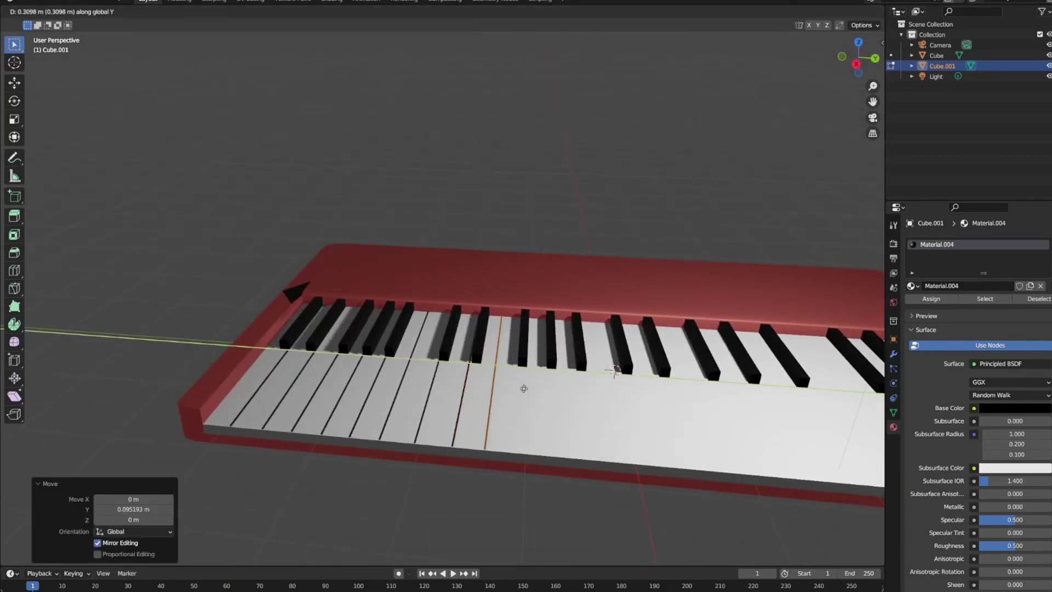
pyautogui.click(524, 388)
pyautogui.hotkey('shift', 'd')
pyautogui.press('y')
pyautogui.hotkey('shift', 'd')
pyautogui.press('y')
pyautogui.click(570, 386)
pyautogui.hotkey('shift', 'd')
pyautogui.press('y')
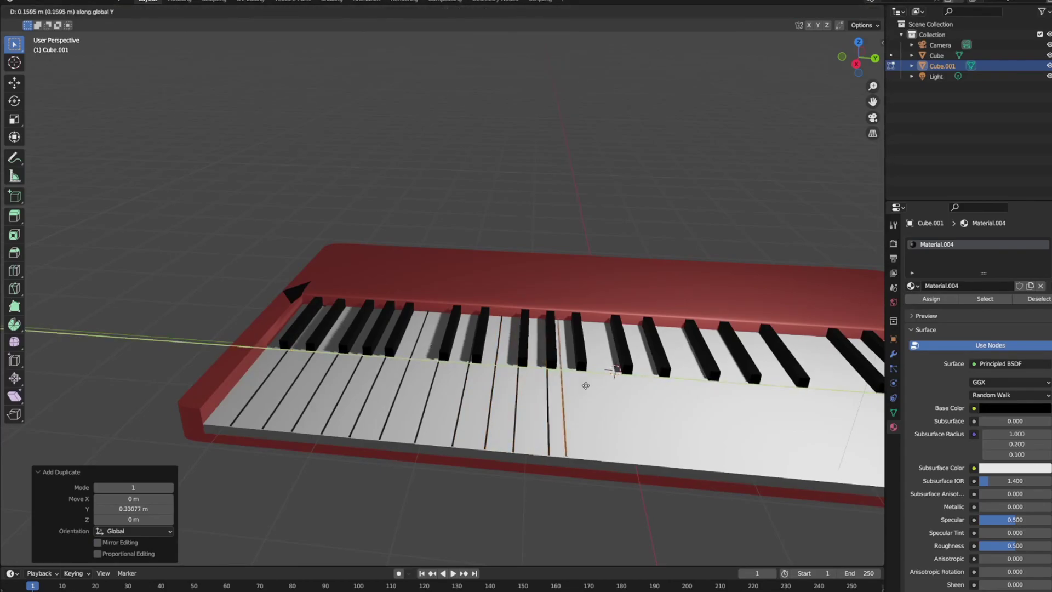
pyautogui.moveTo(614, 371); pyautogui.dragTo(482, 390, button='middle')
pyautogui.hotkey('shift', 'd')
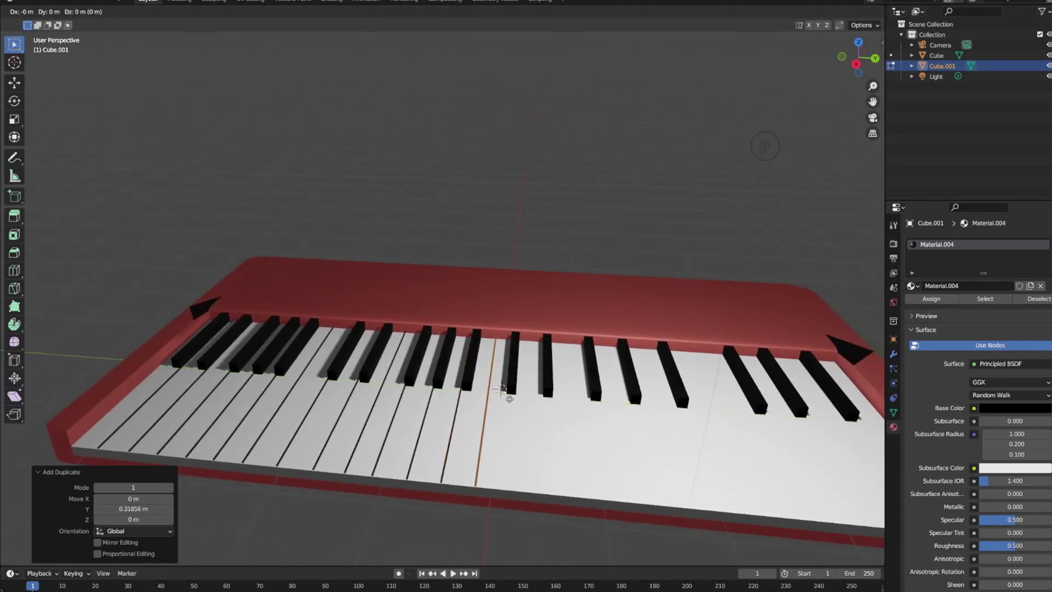
pyautogui.hotkey('shift', 'd')
pyautogui.press('y')
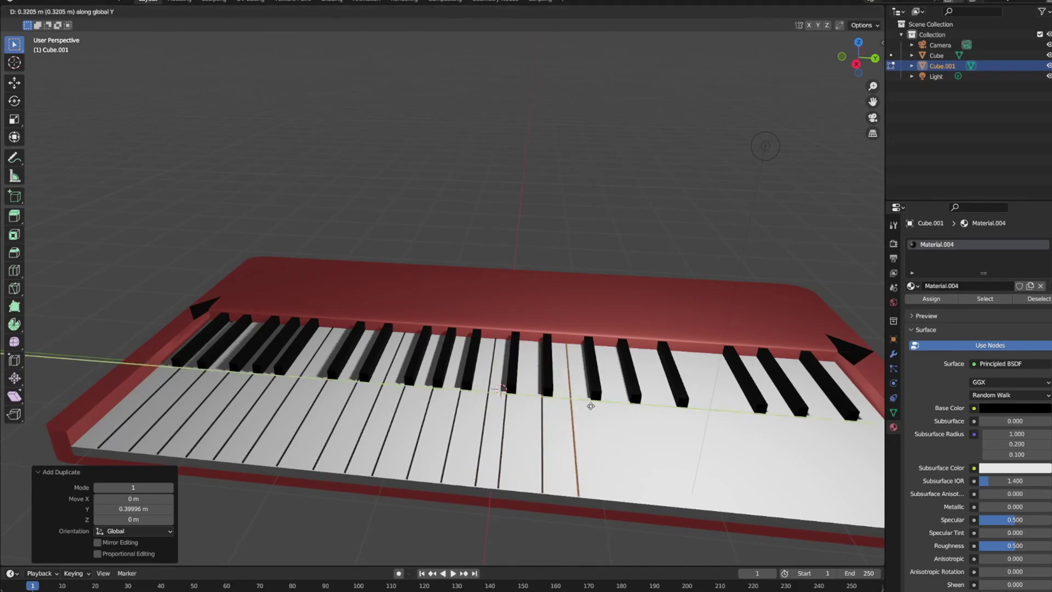
pyautogui.hotkey('shift', 'd')
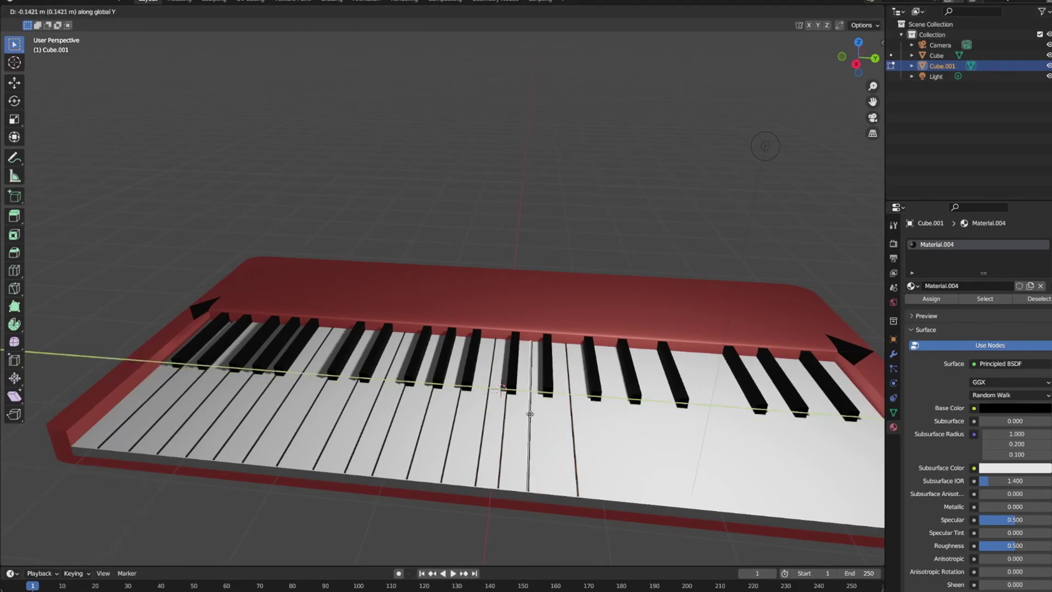
pyautogui.click(530, 413)
pyautogui.hotkey('ctrl', 'z')
pyautogui.click(512, 422)
# - Place the last dividers up to the right end and inspect the spacing
pyautogui.hotkey('shift', 'd')
pyautogui.press('y')
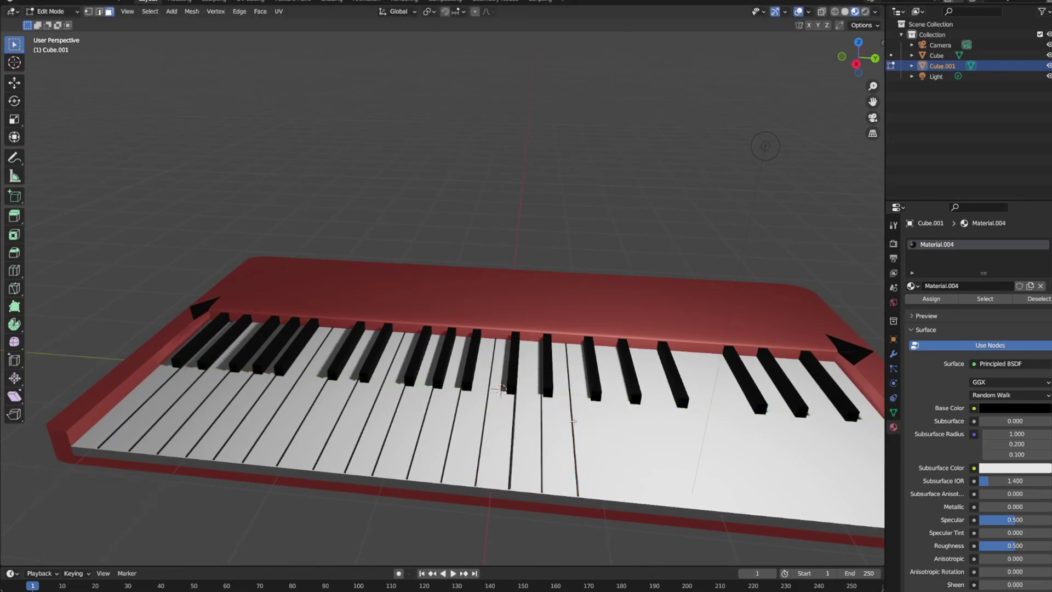
pyautogui.click(597, 398)
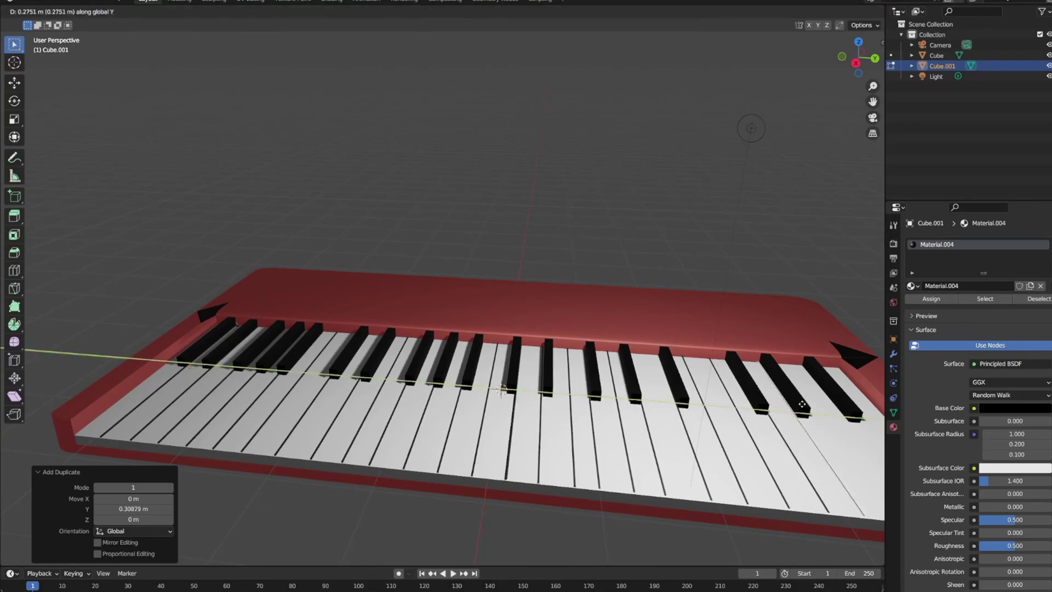
pyautogui.click(825, 403)
pyautogui.scroll(-2, 710, 370)
pyautogui.click(730, 370)
pyautogui.hotkey('shift', 'd')
pyautogui.press('y')
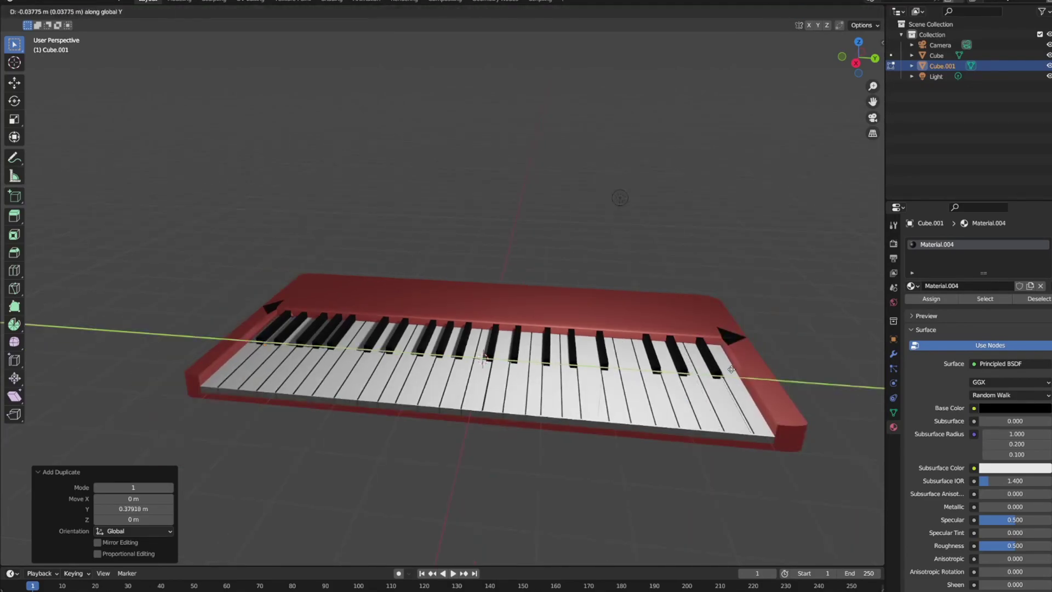
pyautogui.moveTo(483, 359)
pyautogui.mouseDown(button='middle')
pyautogui.moveTo(594, 356)
pyautogui.moveTo(493, 340)
pyautogui.moveTo(482, 347)
pyautogui.moveTo(535, 347)
pyautogui.moveTo(459, 356)
pyautogui.moveTo(535, 418)
pyautogui.moveTo(416, 384)
pyautogui.mouseUp(button='middle')
pyautogui.scroll(3, 460, 356)
pyautogui.scroll(-5, 535, 418)
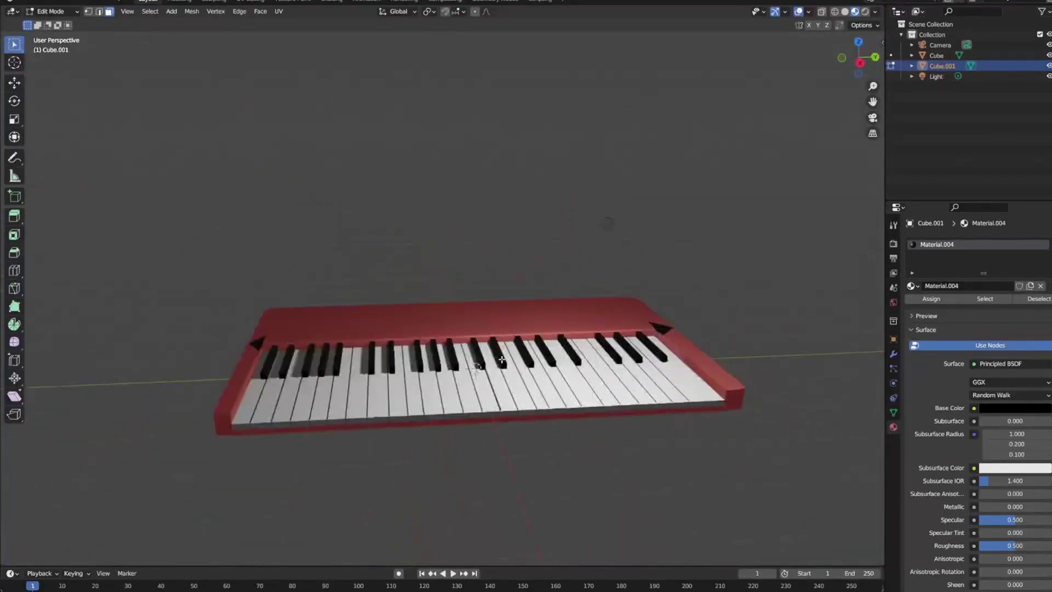
pyautogui.scroll(2, 405, 383)
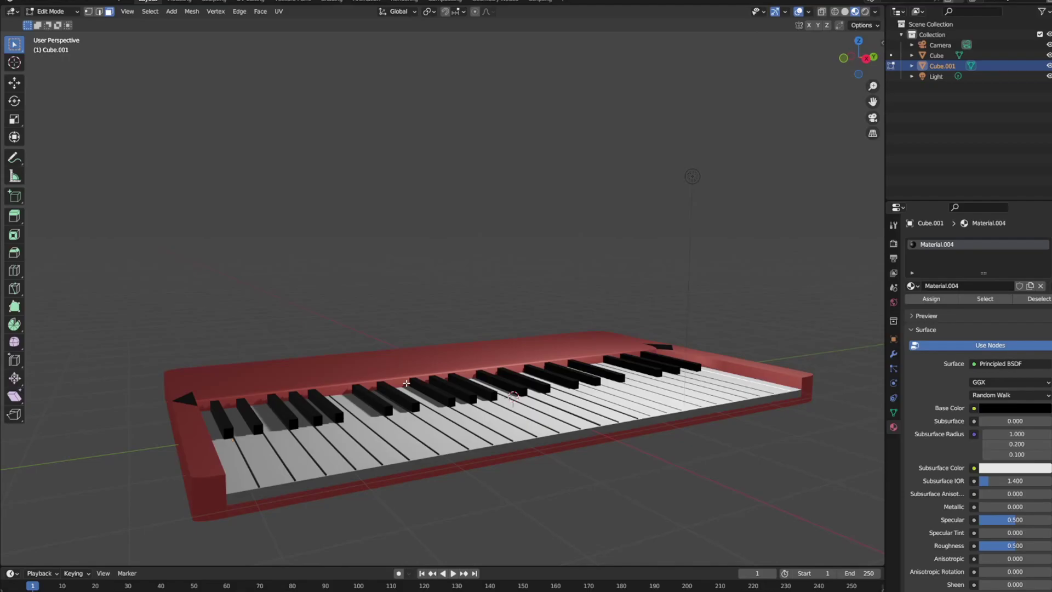
pyautogui.scroll(1, 406, 382)
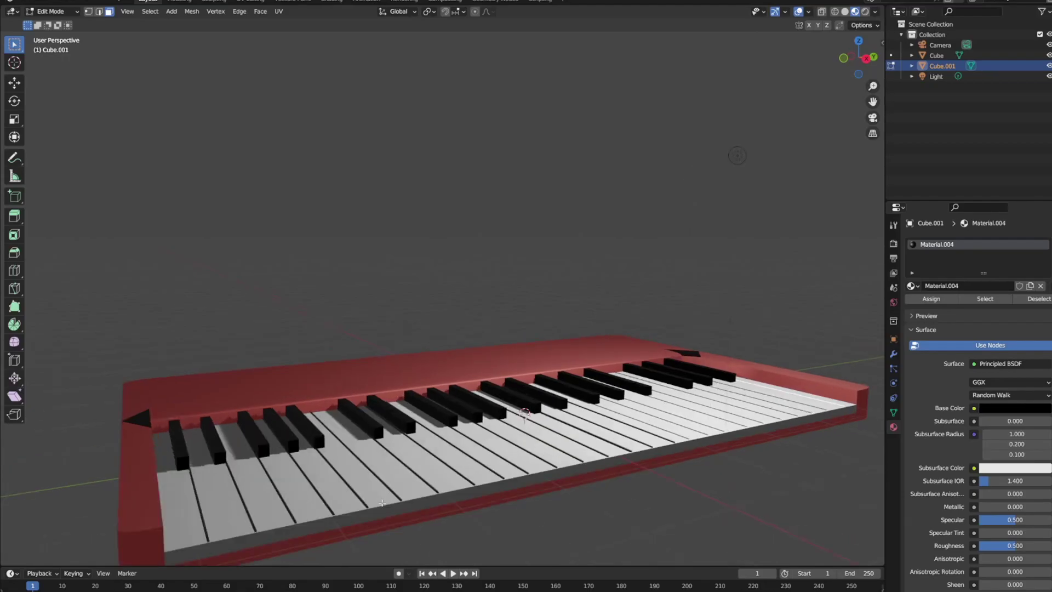
# - Extrude the white-key divider edges into grooves, then widen them and shift them along Y
pyautogui.press('e')
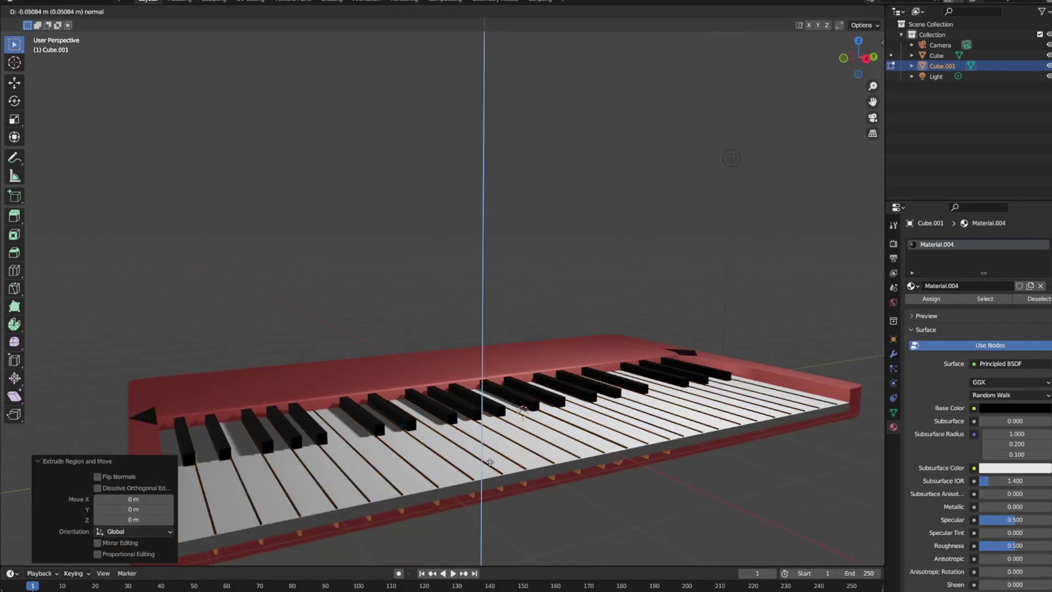
pyautogui.rightClick(482, 459)
pyautogui.hotkey('ctrl', 'z')
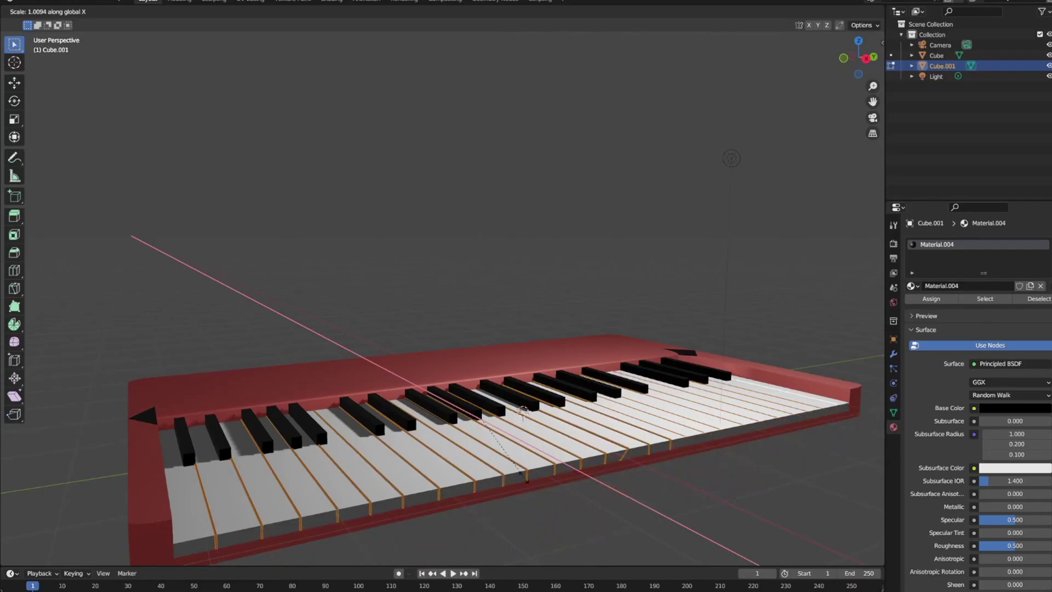
pyautogui.click(527, 480)
pyautogui.moveTo(527, 480)
pyautogui.mouseDown(button='middle')
pyautogui.moveTo(520, 404)
pyautogui.moveTo(513, 427)
pyautogui.moveTo(626, 427)
pyautogui.moveTo(561, 453)
pyautogui.mouseUp(button='middle')
pyautogui.click(539, 431)
# - Return to Object Mode and inspect the keyboard case from an edge-on front view
pyautogui.scroll(-3, 561, 452)
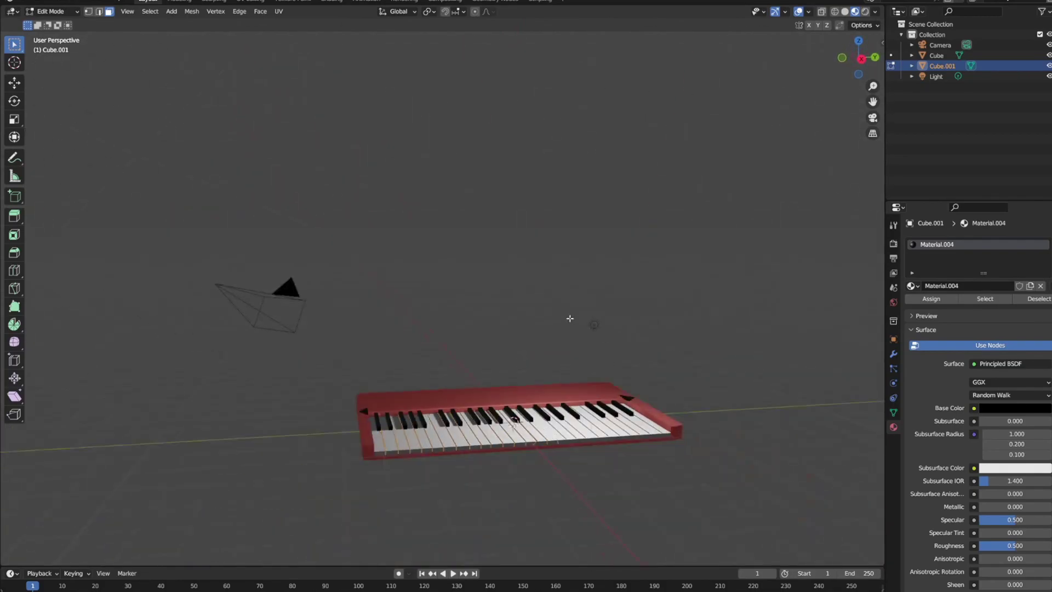
pyautogui.press('Tab')
pyautogui.press('a')
pyautogui.press('Tab')
pyautogui.moveTo(557, 279)
pyautogui.mouseDown(button='middle')
pyautogui.moveTo(592, 440)
pyautogui.moveTo(493, 428)
pyautogui.moveTo(565, 436)
pyautogui.moveTo(387, 460)
pyautogui.moveTo(467, 348)
pyautogui.moveTo(475, 429)
pyautogui.moveTo(859, 419)
pyautogui.moveTo(630, 436)
pyautogui.moveTo(584, 366)
pyautogui.moveTo(594, 340)
pyautogui.moveTo(493, 307)
pyautogui.moveTo(379, 239)
pyautogui.mouseUp(button='middle')
pyautogui.press('Tab')
pyautogui.click(591, 440)
pyautogui.scroll(3, 489, 422)
pyautogui.scroll(2, 489, 421)
pyautogui.click(379, 239)
# - Add a text object over the red lid and rotate it 90° to lie flat
pyautogui.hotkey('shift', 'a')
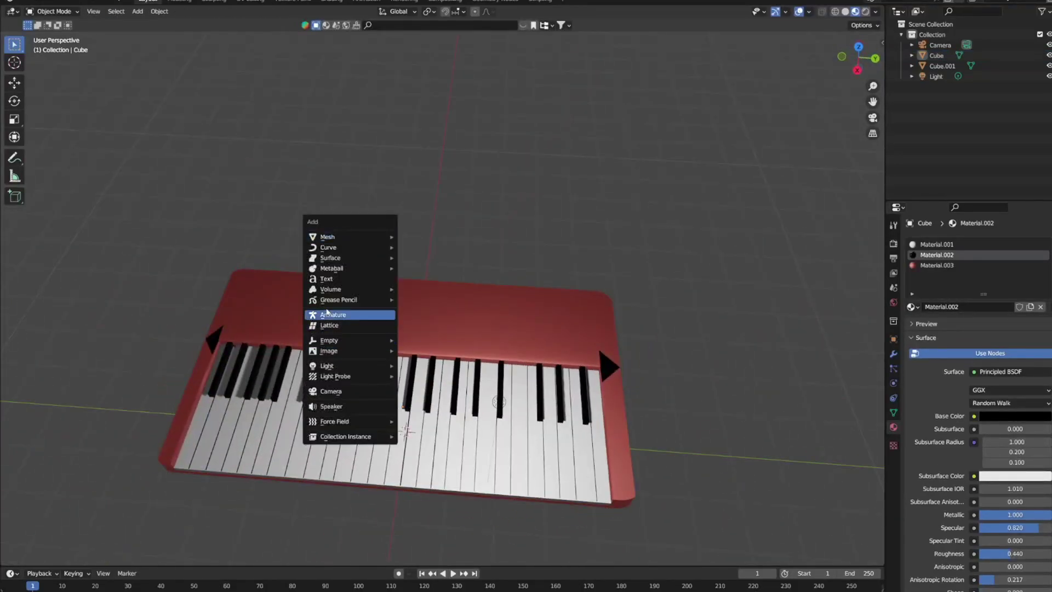
pyautogui.click(384, 320)
pyautogui.press('g')
pyautogui.click(405, 273)
pyautogui.write('r')
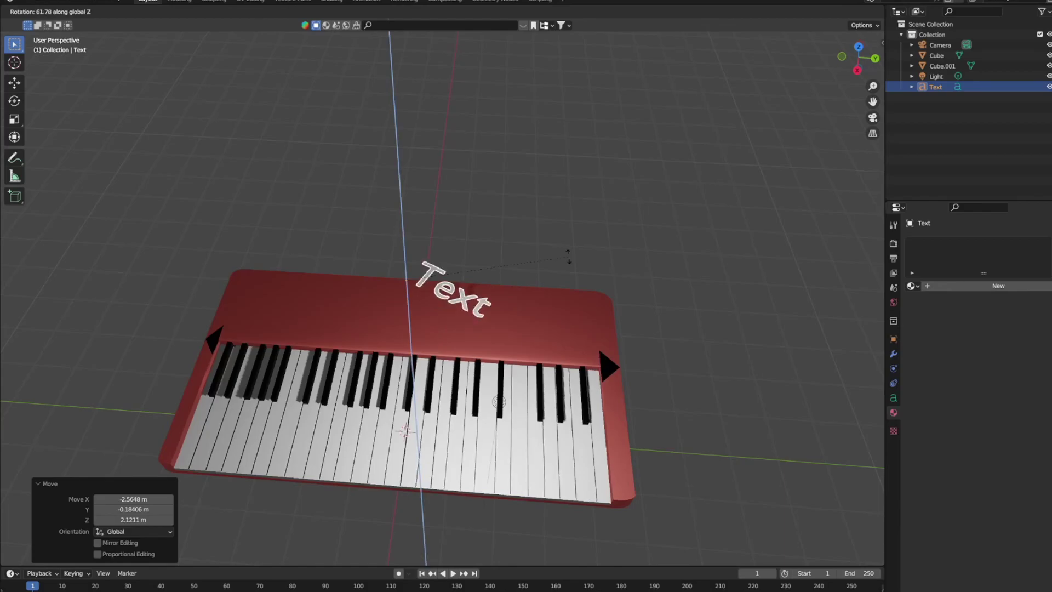
pyautogui.write('90')
pyautogui.press('Return')
# - Lower the text onto the lid in front view and centre it along X and Y in top view
pyautogui.press('KP_1')
pyautogui.press('g')
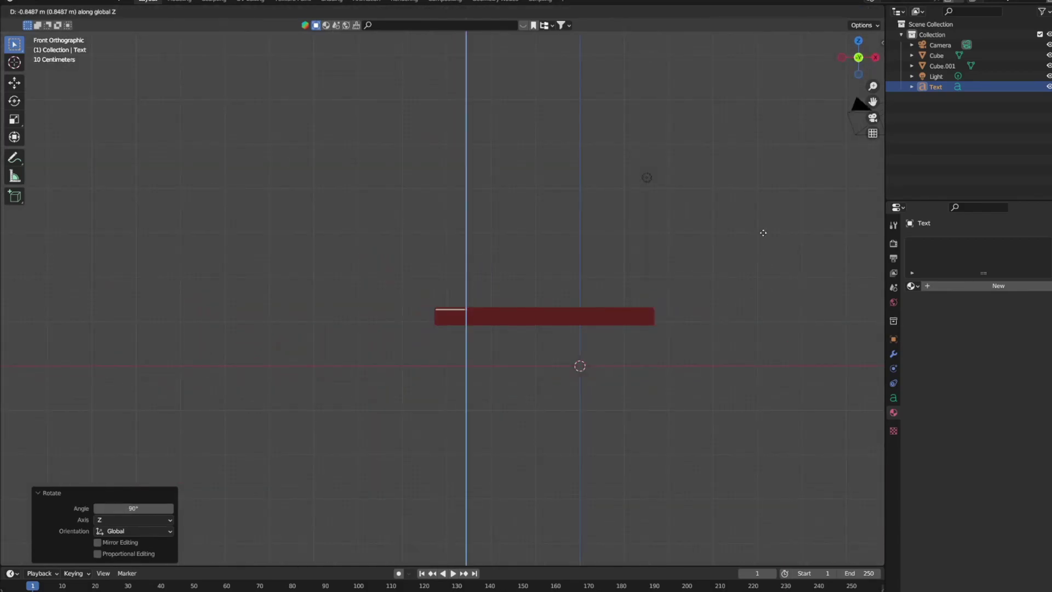
pyautogui.click(763, 232)
pyautogui.moveTo(763, 232); pyautogui.dragTo(701, 165, button='middle')
pyautogui.press('KP_7')
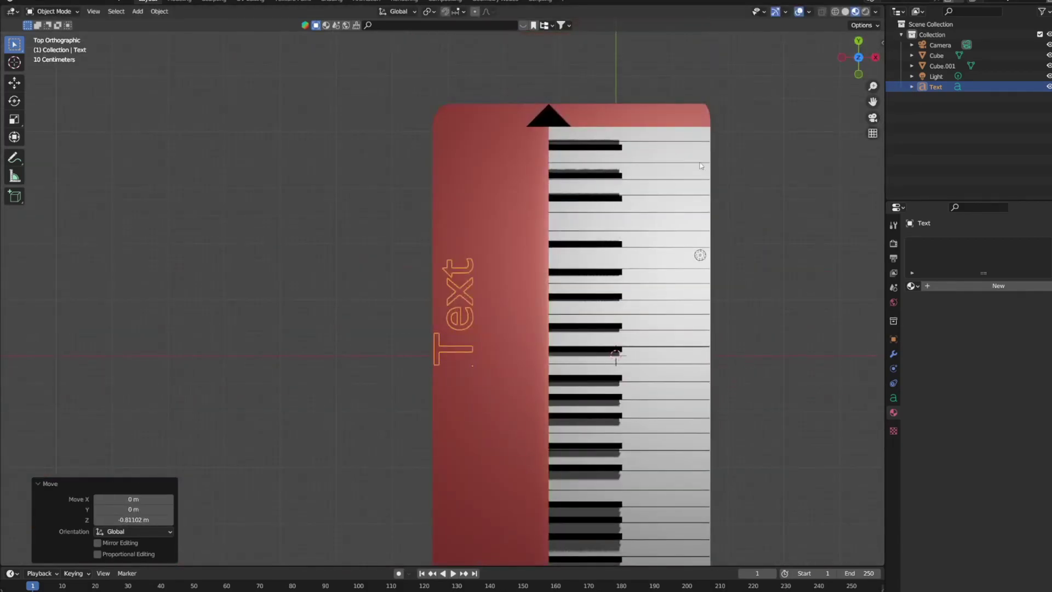
pyautogui.press('g')
pyautogui.press('x')
pyautogui.click(699, 230)
pyautogui.press('g')
pyautogui.press('y')
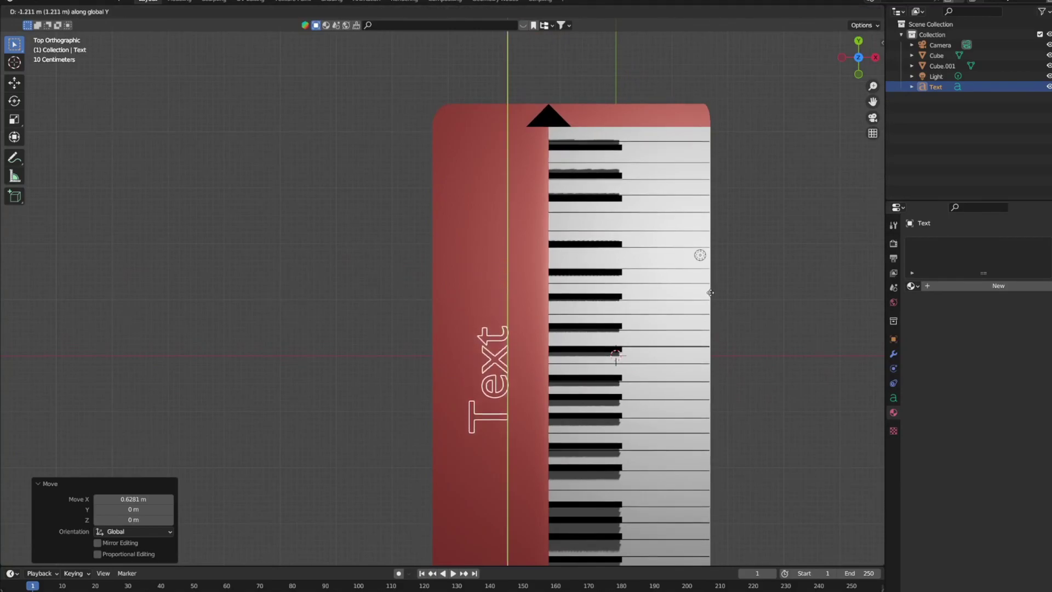
pyautogui.click(710, 292)
pyautogui.moveTo(710, 292); pyautogui.dragTo(548, 159, button='middle')
# - Expand the text object's Font settings and rename it in the outliner
pyautogui.click(893, 397)
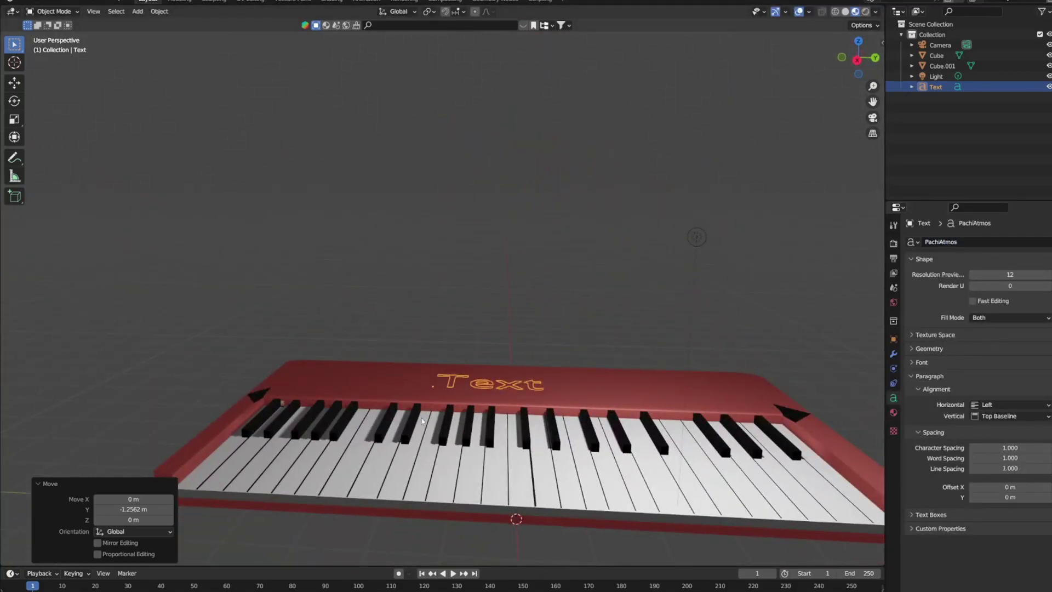
pyautogui.click(952, 364)
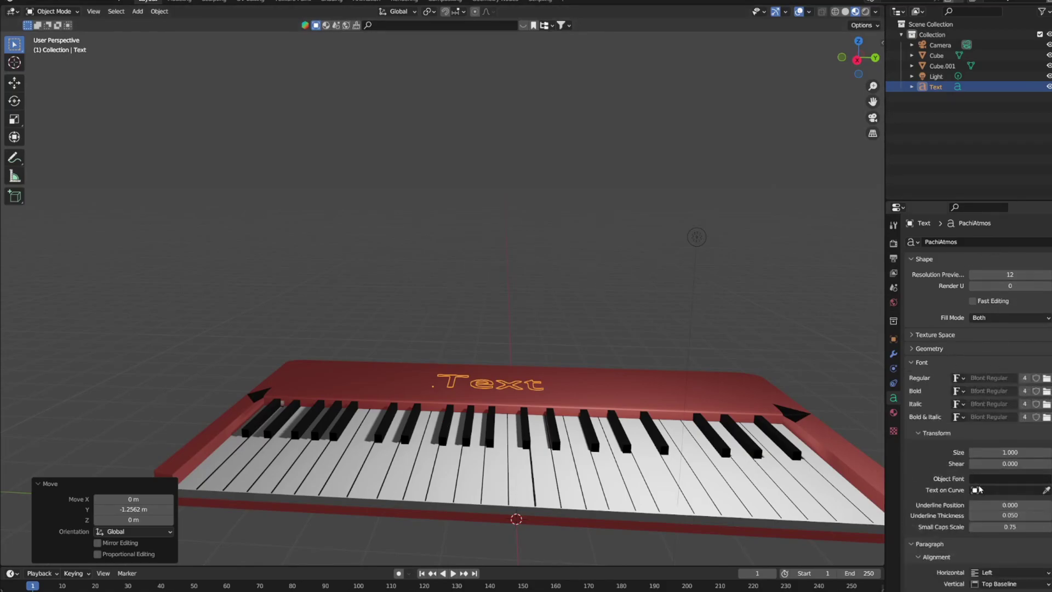
pyautogui.doubleClick(935, 86)
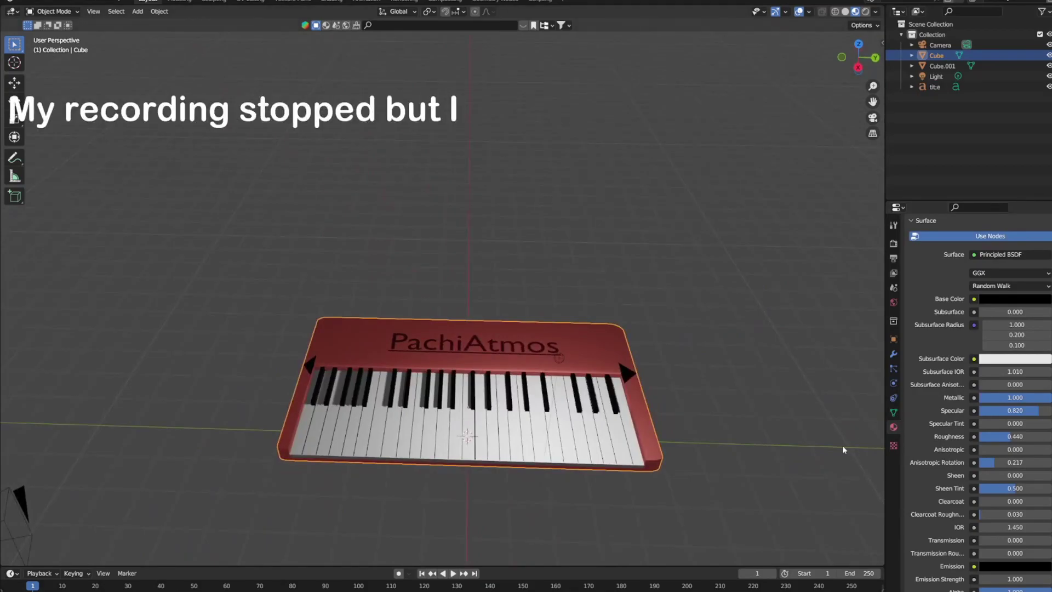
# - Set the title's Geometry Extrude depth to 0.04 m
pyautogui.moveTo(997, 356); pyautogui.dragTo(1013, 355)
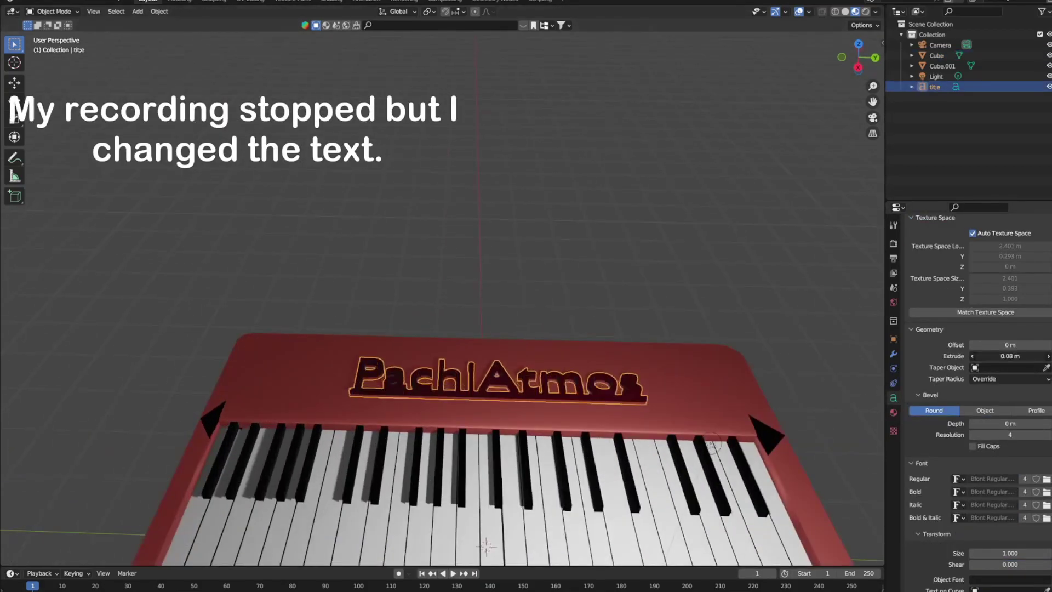
pyautogui.scroll(5, 981, 328)
pyautogui.moveTo(699, 336); pyautogui.dragTo(453, 321, button='middle')
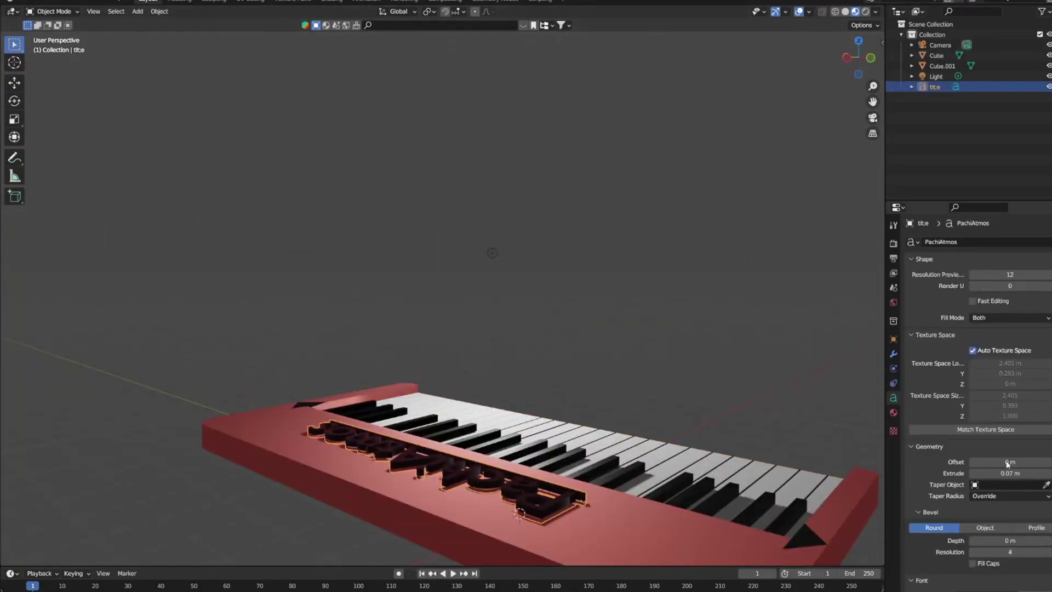
pyautogui.click(972, 474)
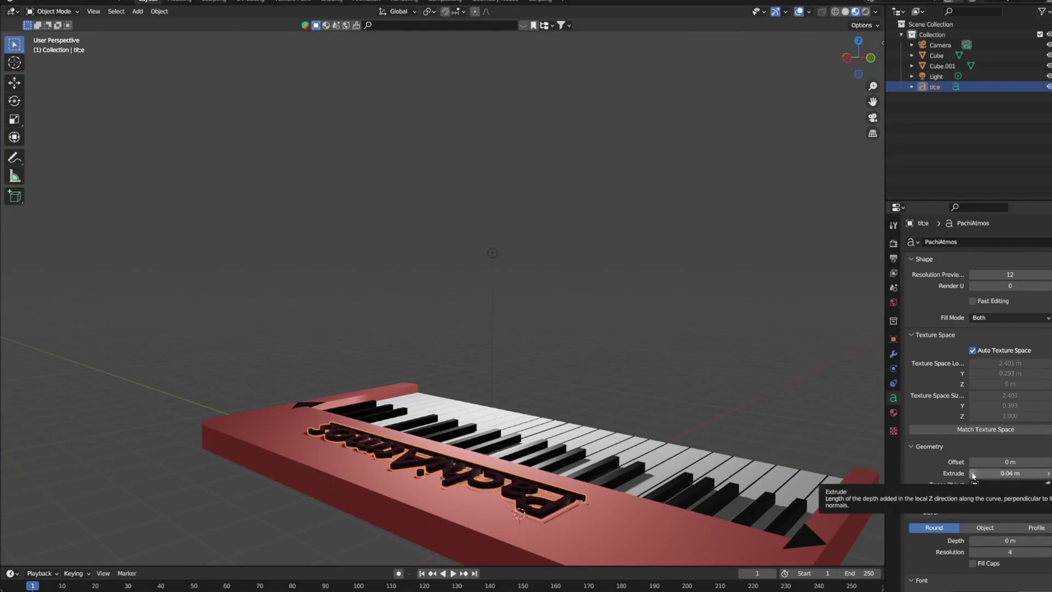
# - Add a Subdivision modifier to the title, then undo it to remove it
pyautogui.rightClick(482, 469)
pyautogui.click(893, 353)
pyautogui.click(924, 242)
pyautogui.click(877, 386)
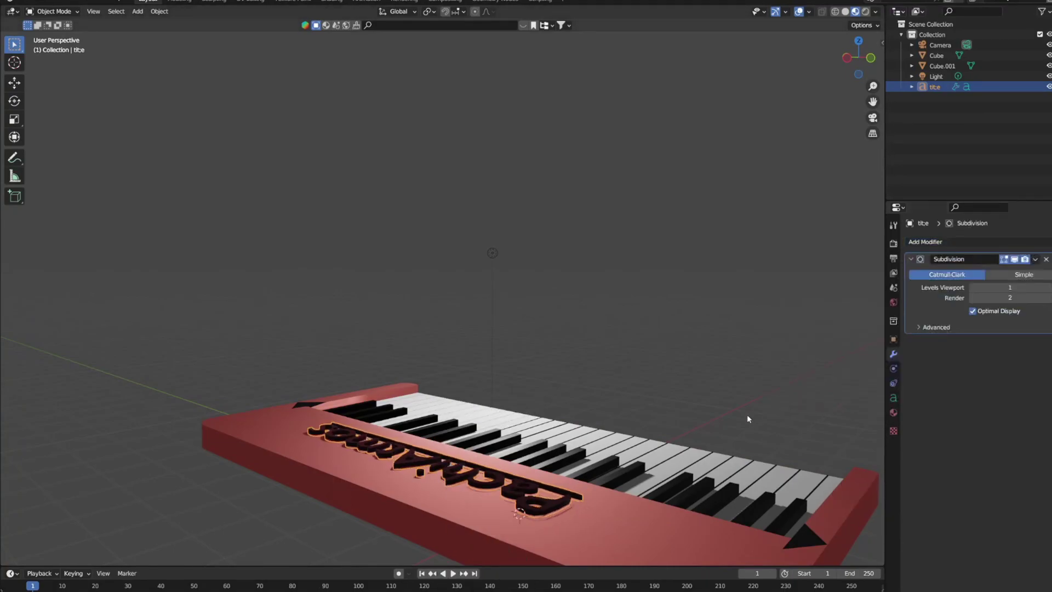
pyautogui.moveTo(747, 419); pyautogui.dragTo(685, 493, button='middle')
pyautogui.moveTo(531, 367); pyautogui.dragTo(653, 296, button='middle')
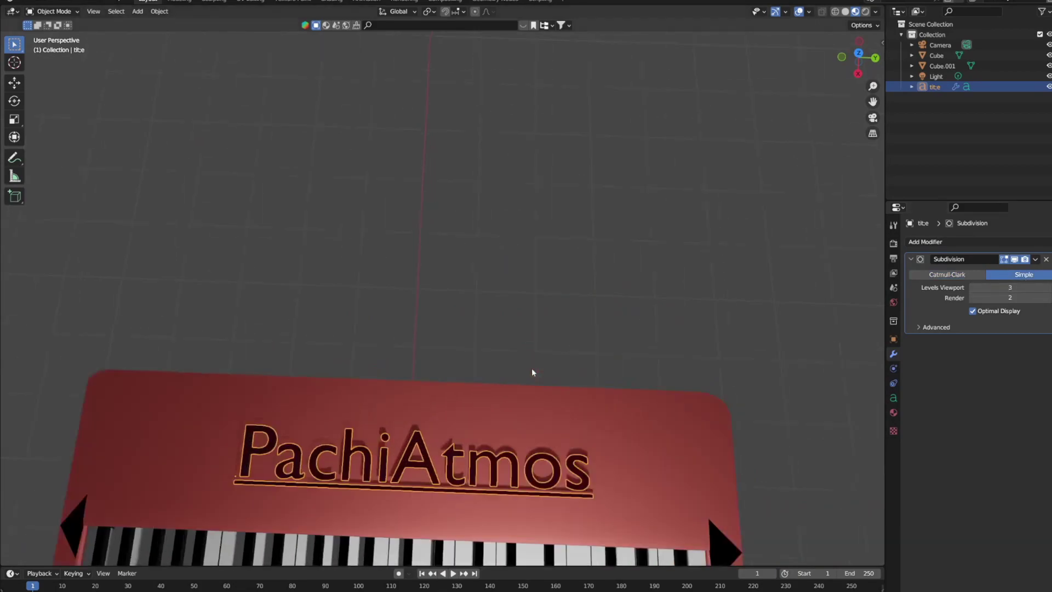
pyautogui.hotkey('ctrl', 'z')
pyautogui.moveTo(567, 495); pyautogui.dragTo(495, 390, button='middle')
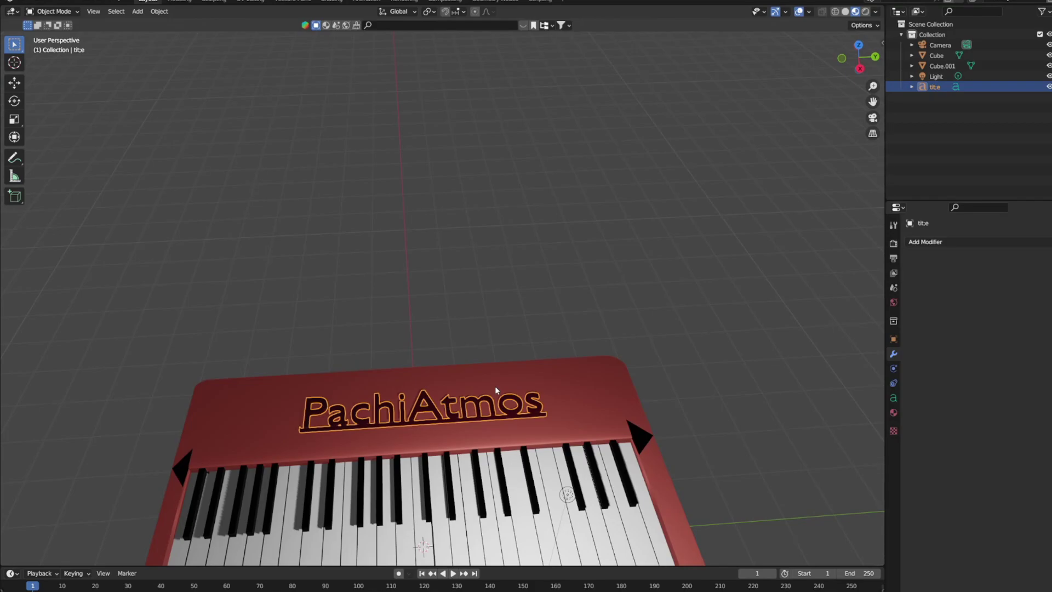
# - Set Vivaldi Italic as the Regular, Bold, Italic and Bold & Italic fonts
pyautogui.click(893, 397)
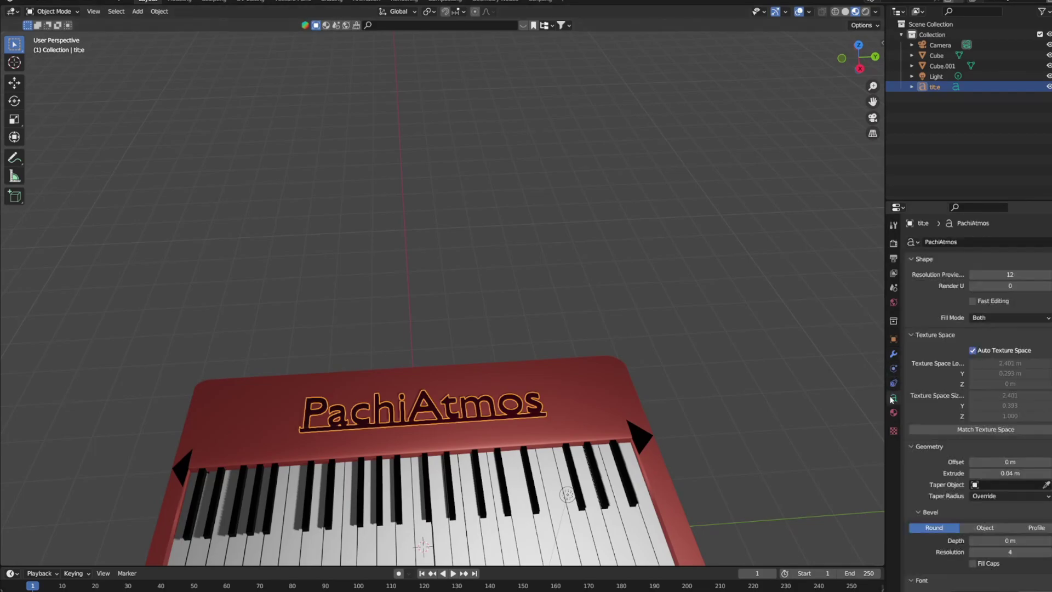
pyautogui.scroll(-5, 986, 383)
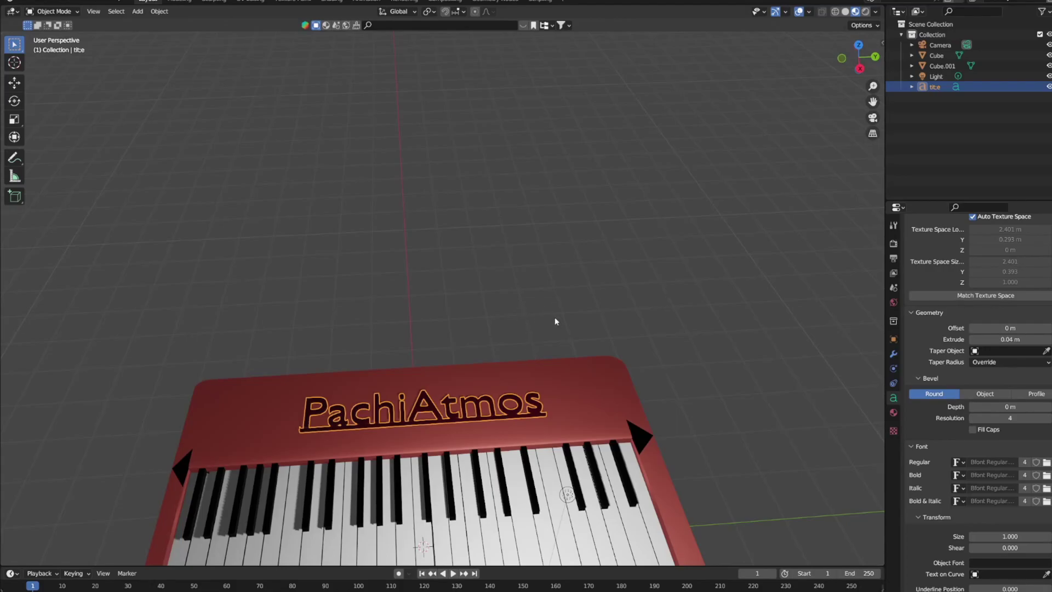
pyautogui.click(523, 400)
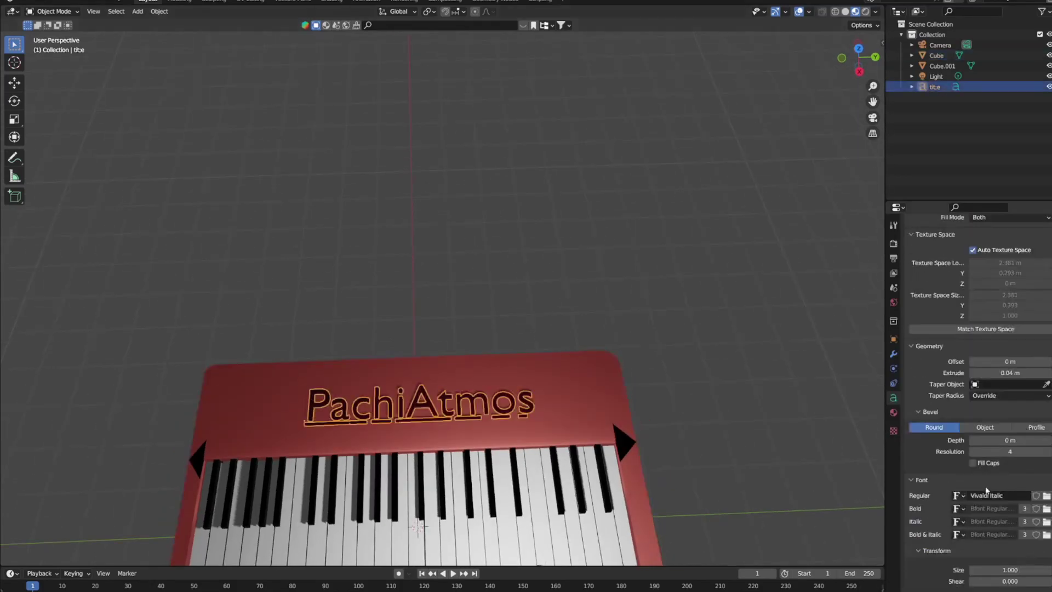
pyautogui.click(957, 505)
pyautogui.click(899, 423)
pyautogui.click(957, 518)
pyautogui.click(869, 443)
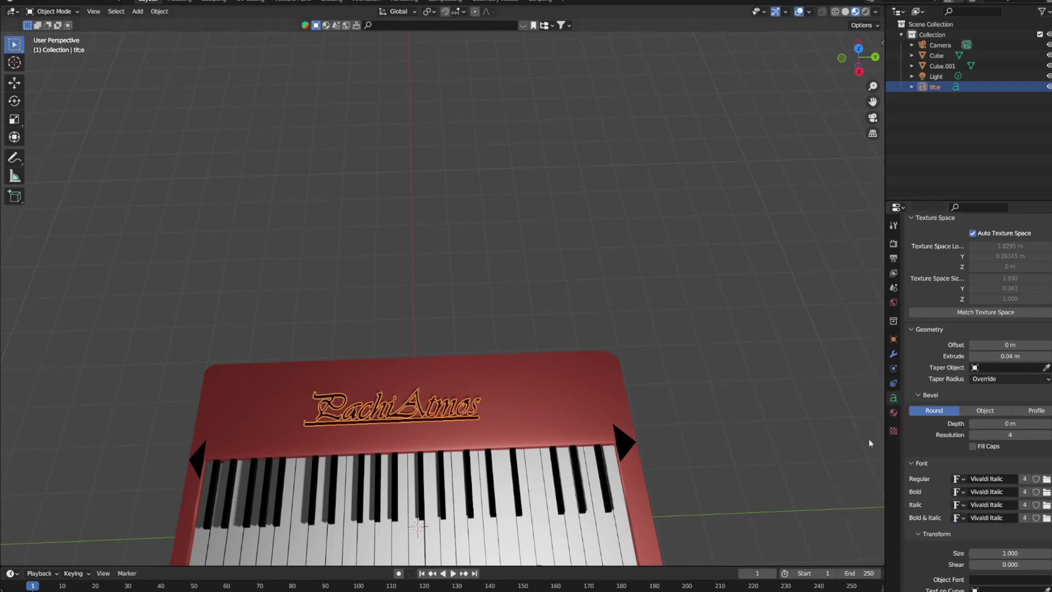
# - Lower the PachiAtmos title slightly along Z so it sinks into the case
pyautogui.press('g')
pyautogui.press('z')
pyautogui.click(513, 330)
pyautogui.moveTo(514, 330)
pyautogui.mouseDown(button='middle')
pyautogui.moveTo(558, 395)
pyautogui.moveTo(387, 229)
pyautogui.moveTo(409, 312)
pyautogui.moveTo(388, 301)
pyautogui.moveTo(381, 274)
pyautogui.moveTo(398, 267)
pyautogui.mouseUp(button='middle')
pyautogui.click(386, 229)
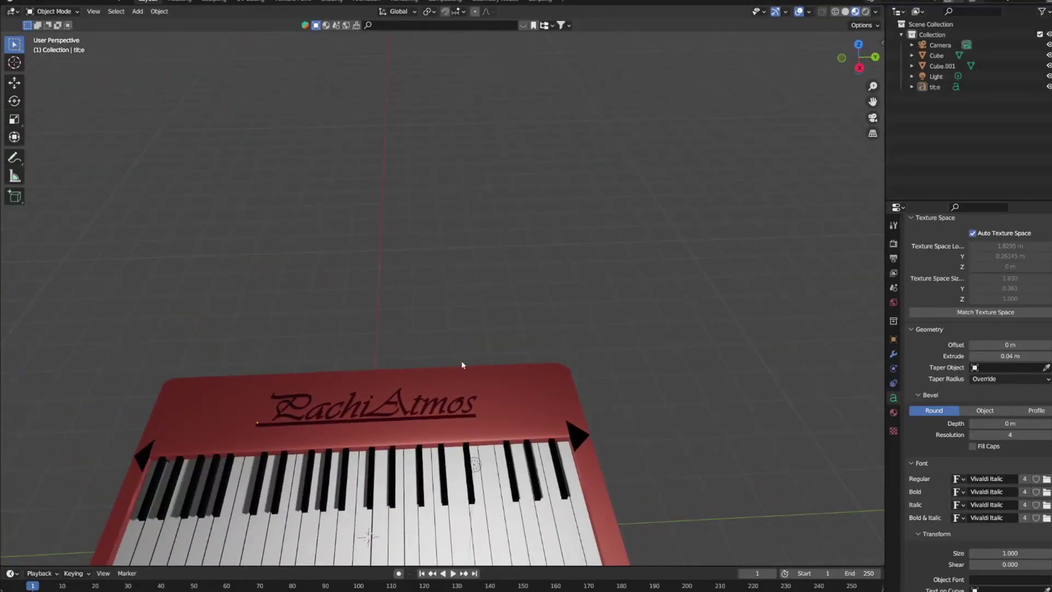
pyautogui.moveTo(626, 295); pyautogui.dragTo(517, 377, button='middle')
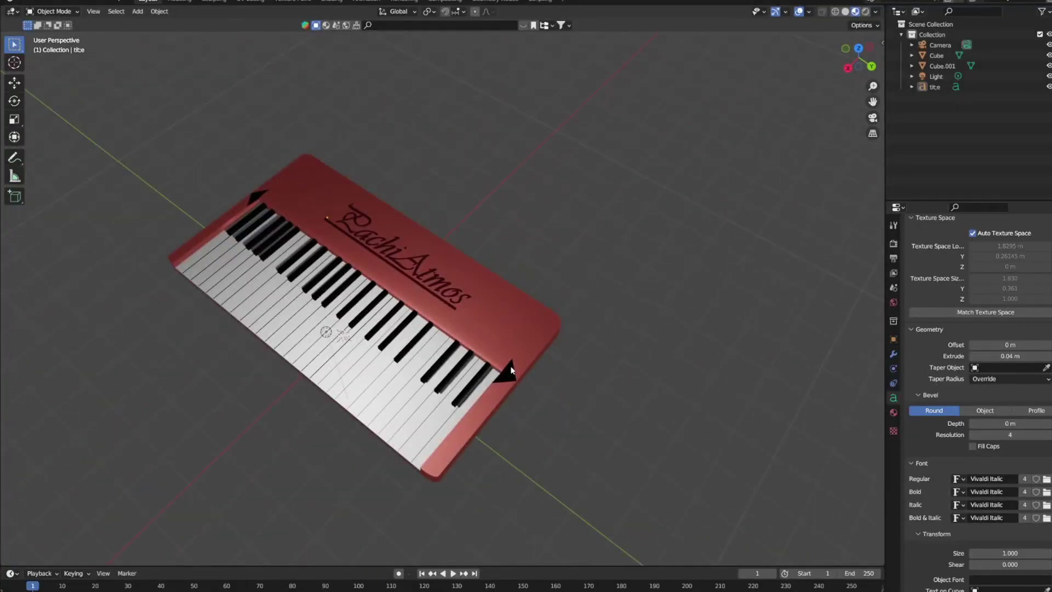
pyautogui.hotkey('shift', 'a')
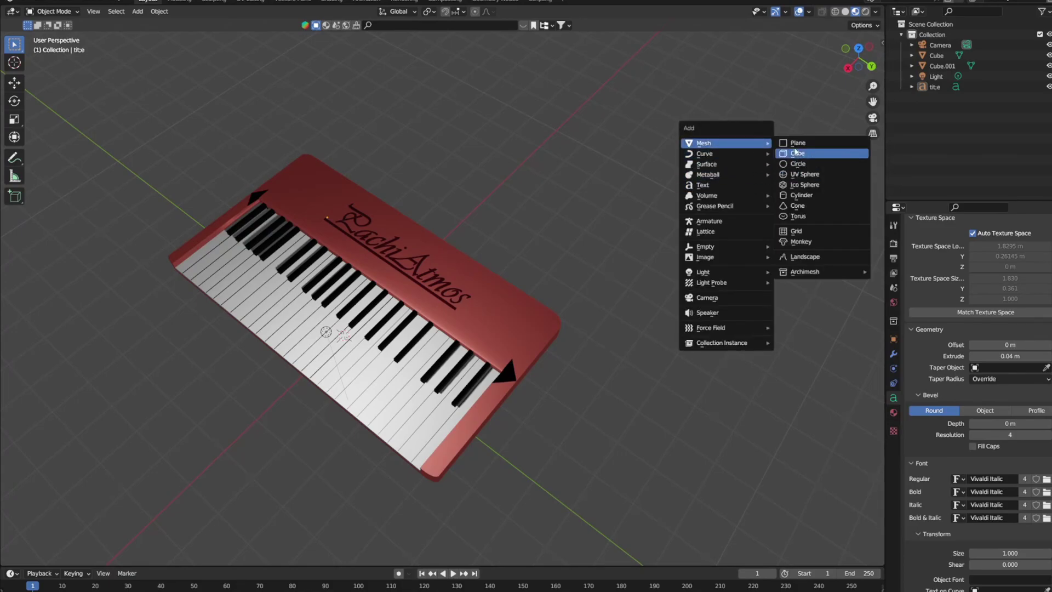
# - Add a plane, raise it along Z and squash it along X into a thin strip
pyautogui.click(798, 142)
pyautogui.press('g')
pyautogui.press('z')
pyautogui.click(685, 321)
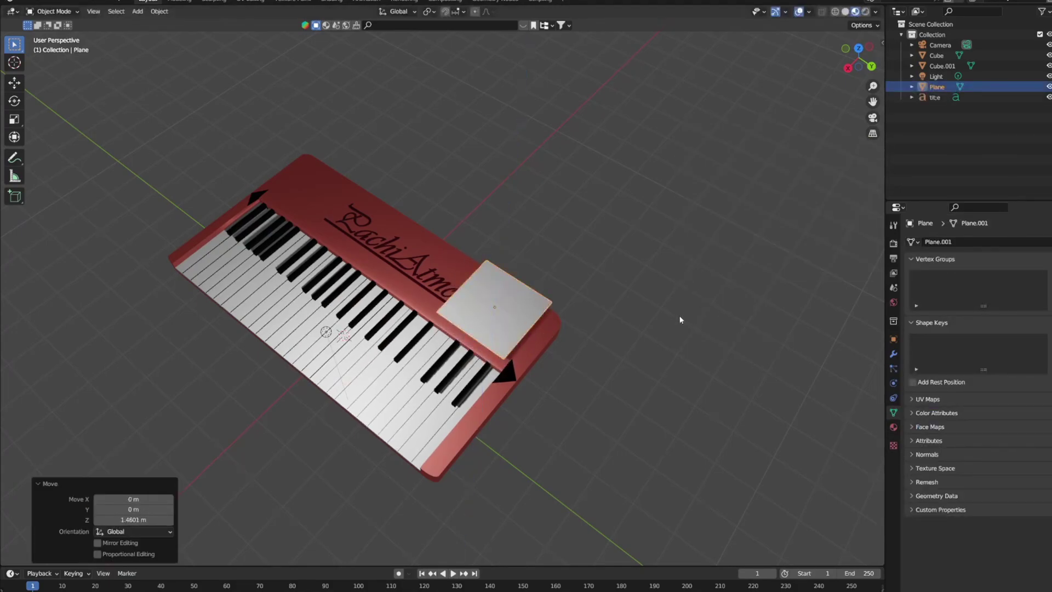
pyautogui.press('s')
pyautogui.press('x')
pyautogui.click(517, 331)
pyautogui.moveTo(517, 331); pyautogui.dragTo(629, 356, button='middle')
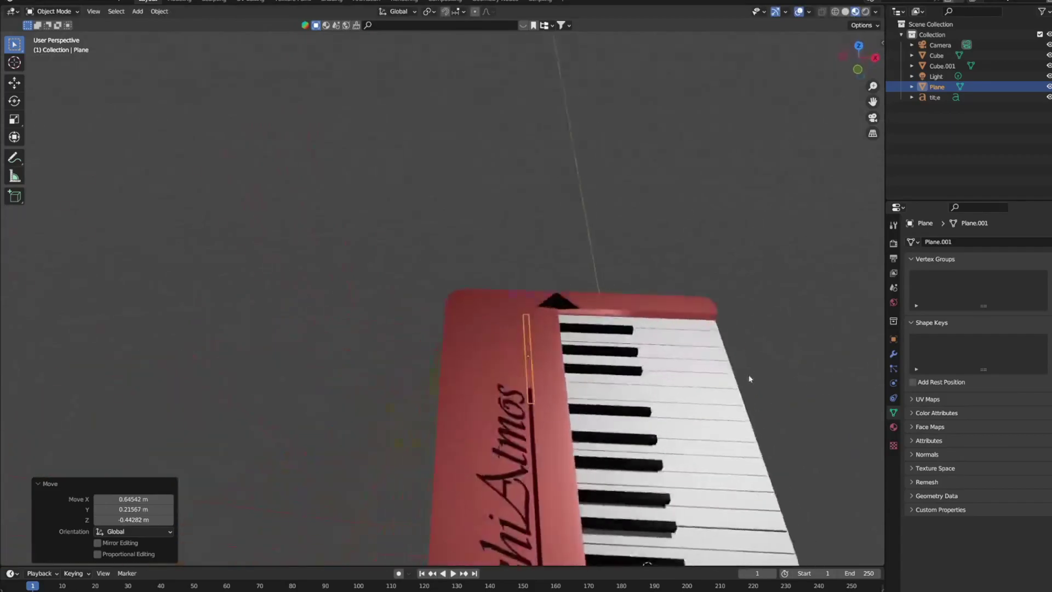
# - Reposition and rotate the strip plane, then delete it
pyautogui.press('g')
pyautogui.press('z')
pyautogui.click(762, 431)
pyautogui.moveTo(762, 432); pyautogui.dragTo(657, 317, button='middle')
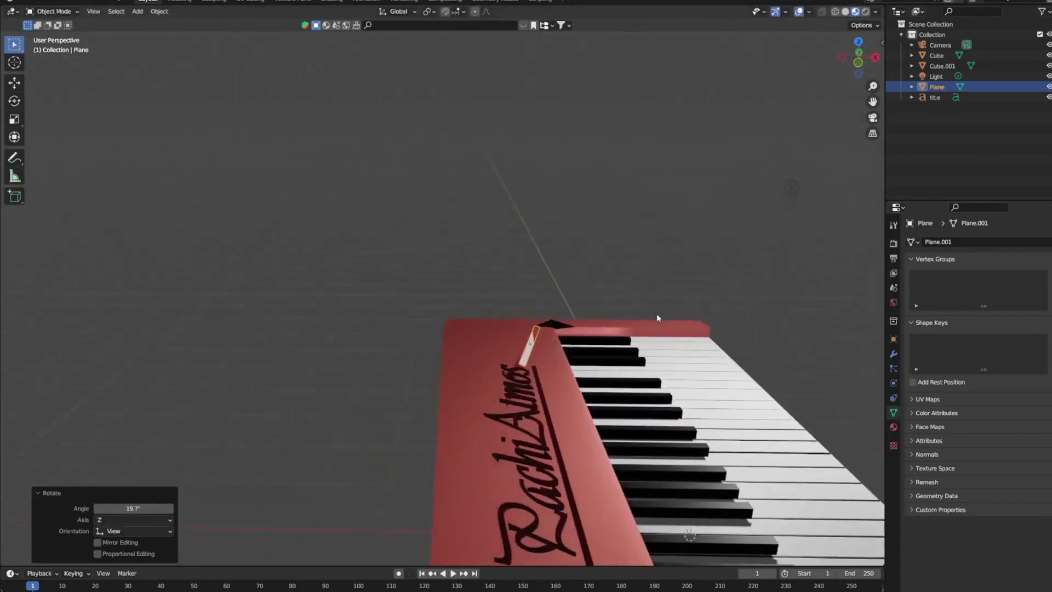
pyautogui.press('z')
pyautogui.click(620, 356)
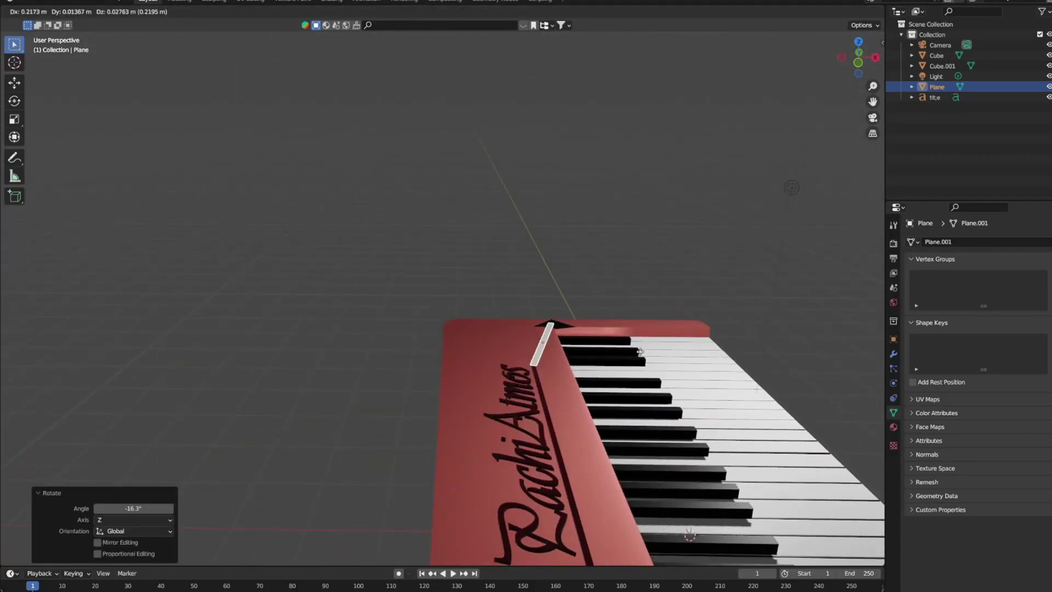
pyautogui.click(640, 351)
pyautogui.moveTo(640, 351); pyautogui.dragTo(598, 258, button='middle')
pyautogui.press('Delete')
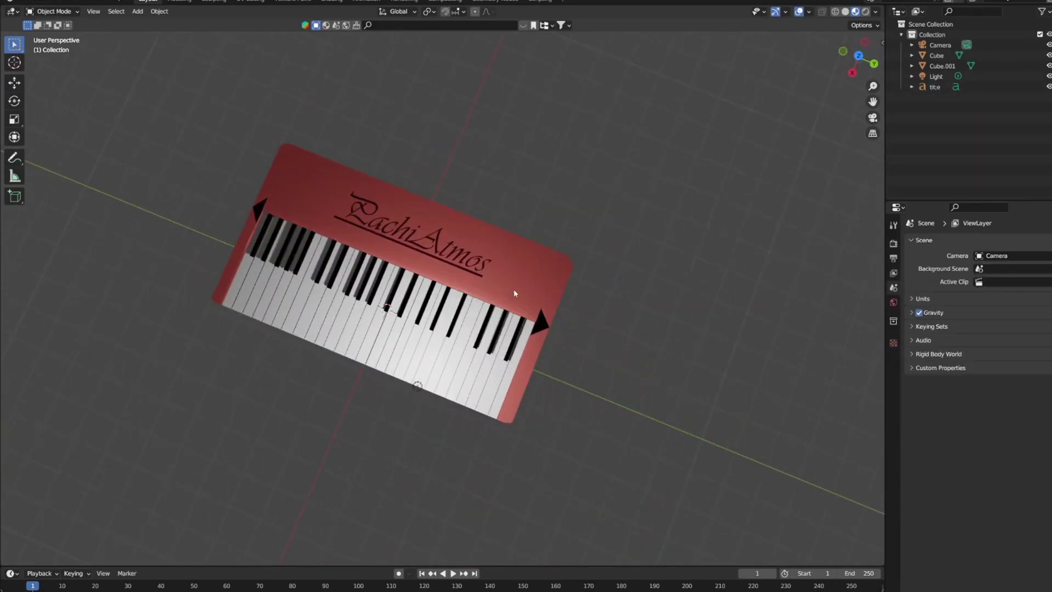
pyautogui.moveTo(514, 293)
pyautogui.mouseDown(button='middle')
pyautogui.moveTo(594, 265)
pyautogui.moveTo(556, 232)
pyautogui.moveTo(535, 274)
pyautogui.moveTo(489, 260)
pyautogui.mouseUp(button='middle')
# - Add the album-cover image plane and stand it upright with a 90° Y rotation
pyautogui.hotkey('shift', 'a')
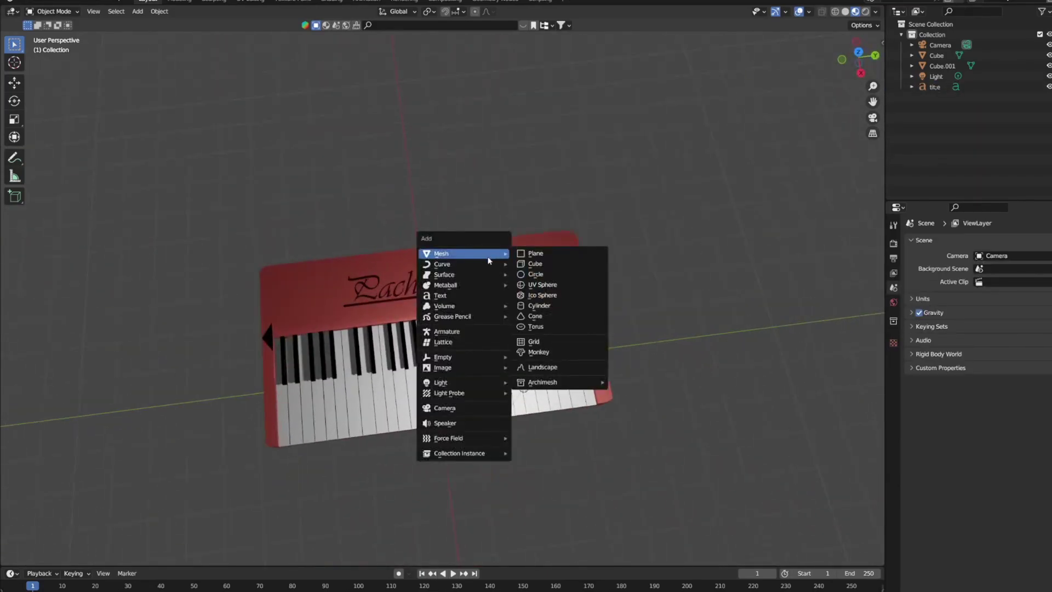
pyautogui.click(559, 379)
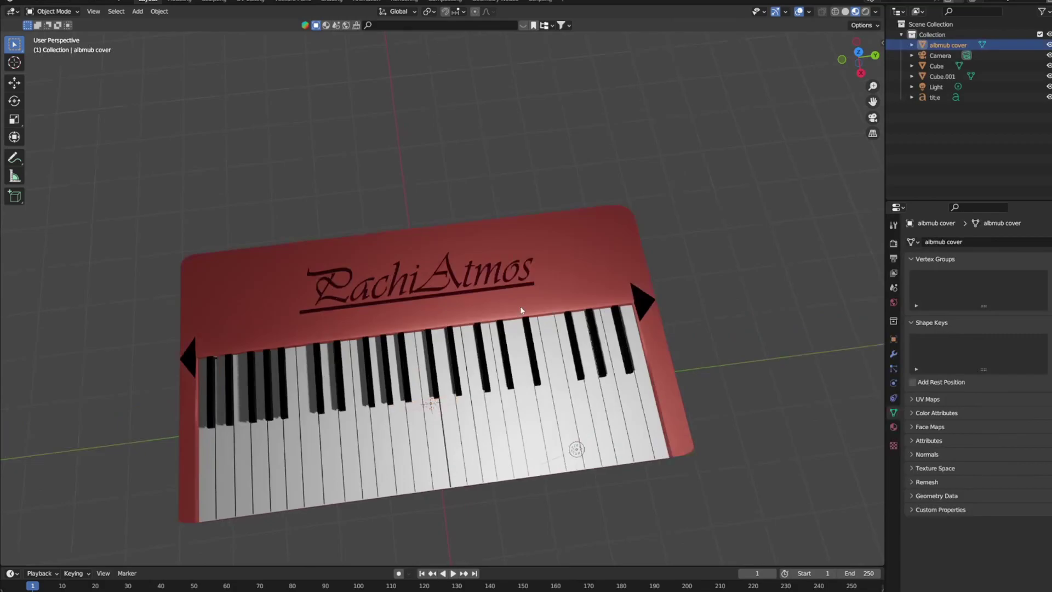
pyautogui.click(531, 234)
pyautogui.write('ry90')
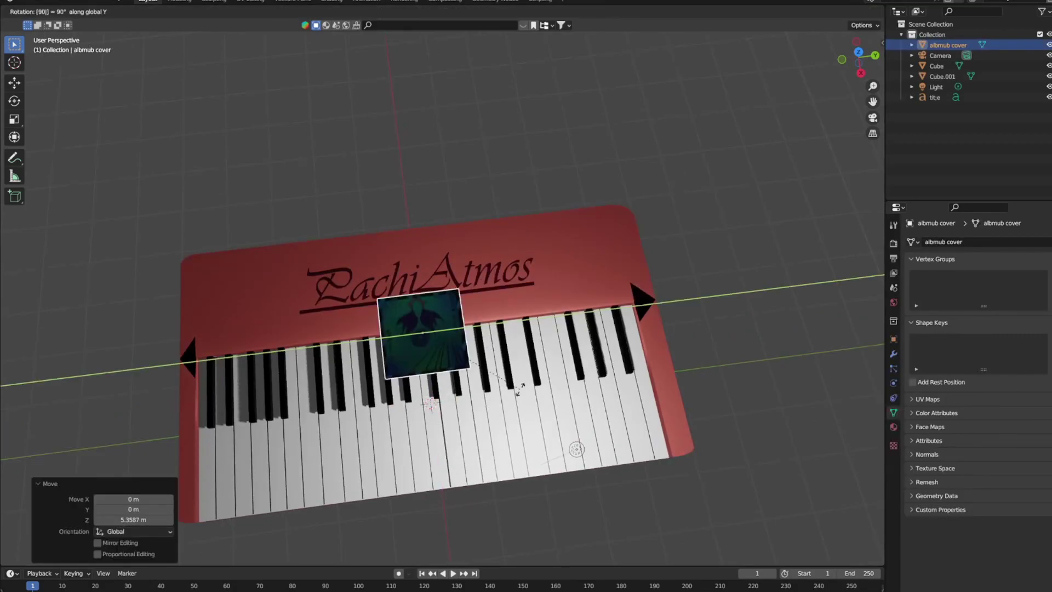
pyautogui.press('Escape')
pyautogui.press('g')
pyautogui.click(548, 295)
pyautogui.moveTo(548, 296); pyautogui.dragTo(761, 213, button='middle')
# - Move the album cover down and place it on top of the keyboard case
pyautogui.press('g')
pyautogui.press('z')
pyautogui.click(684, 429)
pyautogui.write('rz90')
pyautogui.moveTo(684, 430)
pyautogui.mouseDown(button='middle')
pyautogui.moveTo(624, 465)
pyautogui.moveTo(548, 329)
pyautogui.mouseUp(button='middle')
pyautogui.press('Escape')
pyautogui.press('g')
pyautogui.click(548, 329)
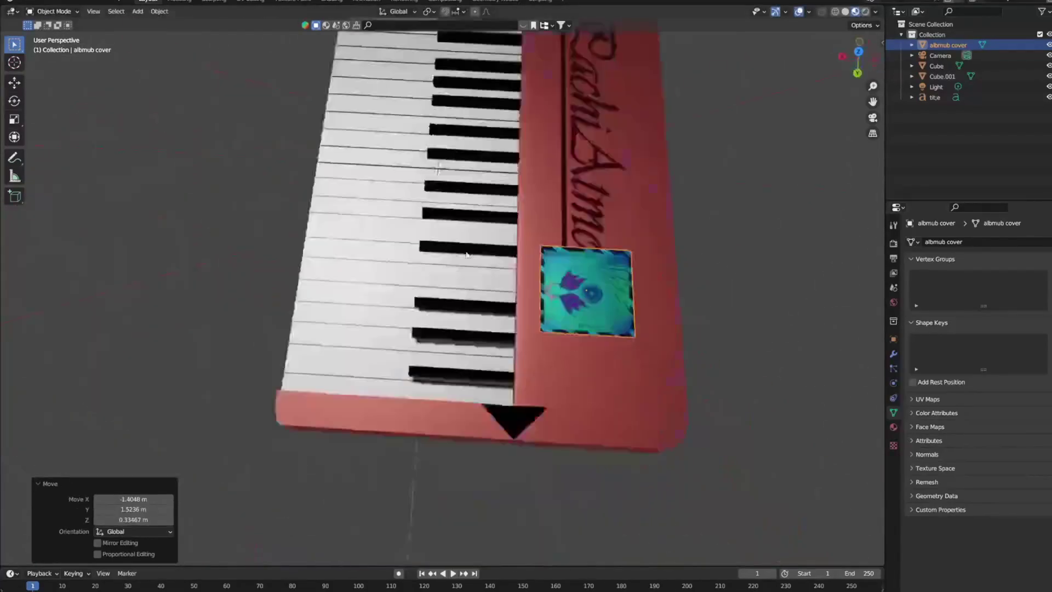
pyautogui.press('g')
pyautogui.click(648, 335)
pyautogui.moveTo(647, 335); pyautogui.dragTo(464, 371, button='middle')
# - Adjust the cover's vertical offset so it sits on the case
pyautogui.press('Tab')
pyautogui.press('e')
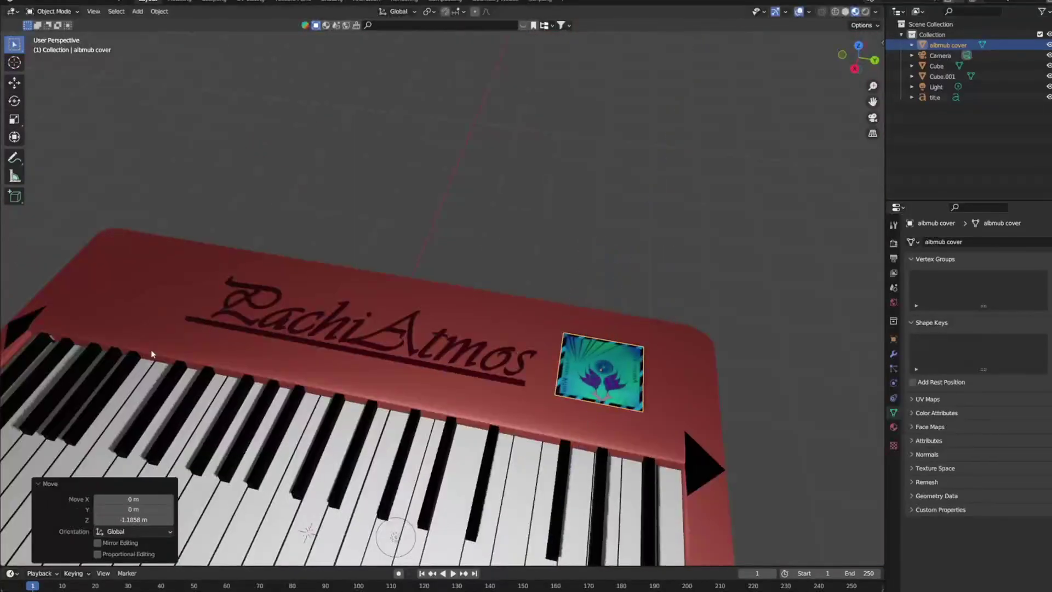
pyautogui.press('Escape')
pyautogui.moveTo(602, 329)
pyautogui.mouseDown(button='middle')
pyautogui.moveTo(688, 268)
pyautogui.moveTo(658, 328)
pyautogui.mouseUp(button='middle')
pyautogui.press('Tab')
pyautogui.press('g')
pyautogui.click(657, 328)
# - Set the cover material's Base Color to an image texture showing cool blackhole.jpg
pyautogui.click(893, 427)
pyautogui.scroll(-5, 931, 411)
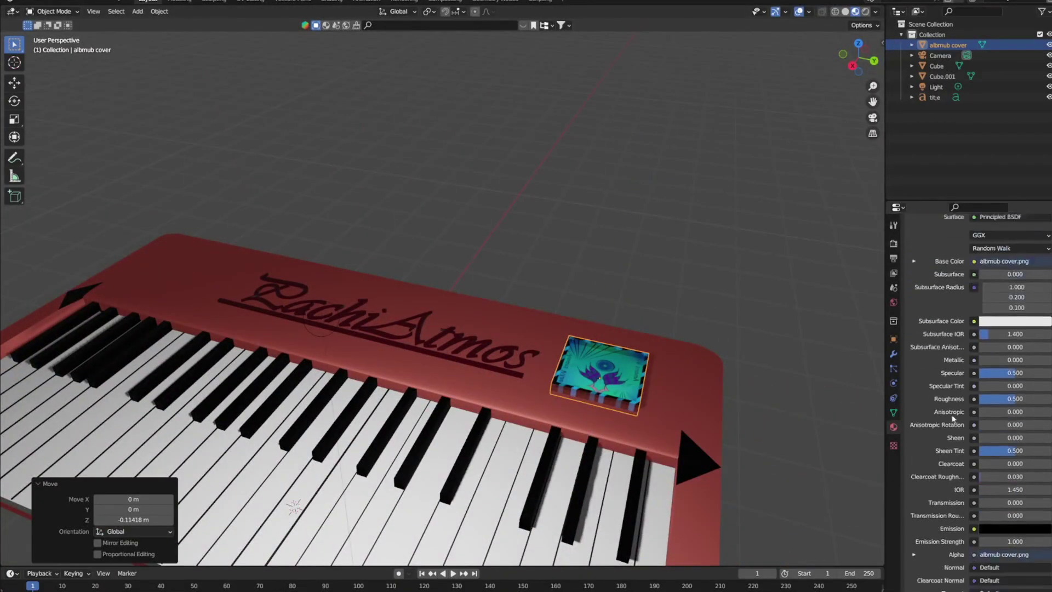
pyautogui.scroll(-5, 966, 493)
pyautogui.scroll(15, 965, 514)
pyautogui.moveTo(602, 356)
pyautogui.mouseDown(button='middle')
pyautogui.moveTo(520, 328)
pyautogui.moveTo(500, 341)
pyautogui.mouseUp(button='middle')
pyautogui.scroll(-5, 520, 328)
pyautogui.click(500, 341)
pyautogui.scroll(3, 651, 343)
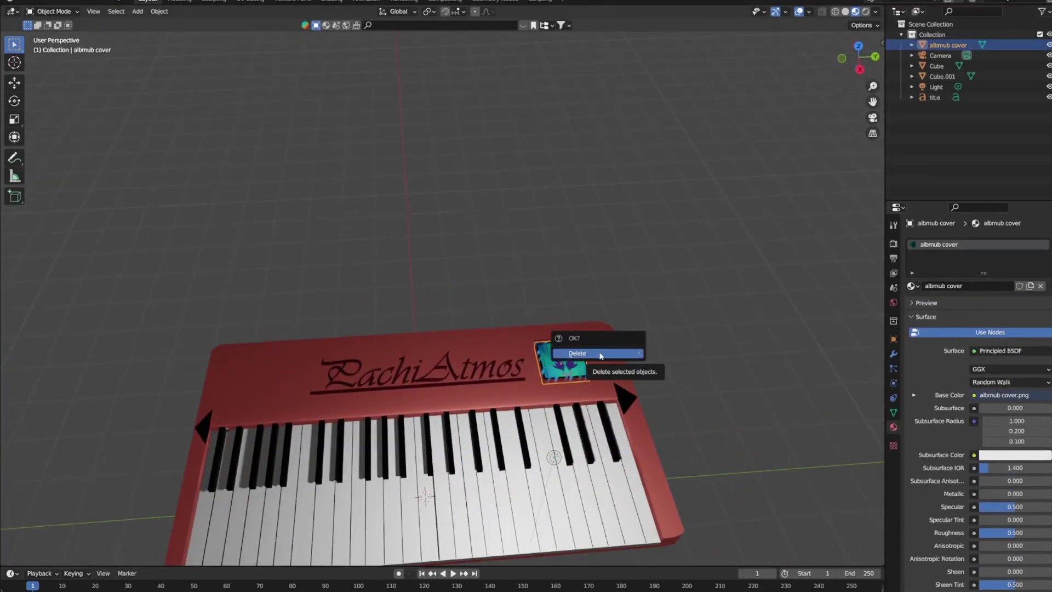
pyautogui.click(1004, 394)
pyautogui.click(764, 508)
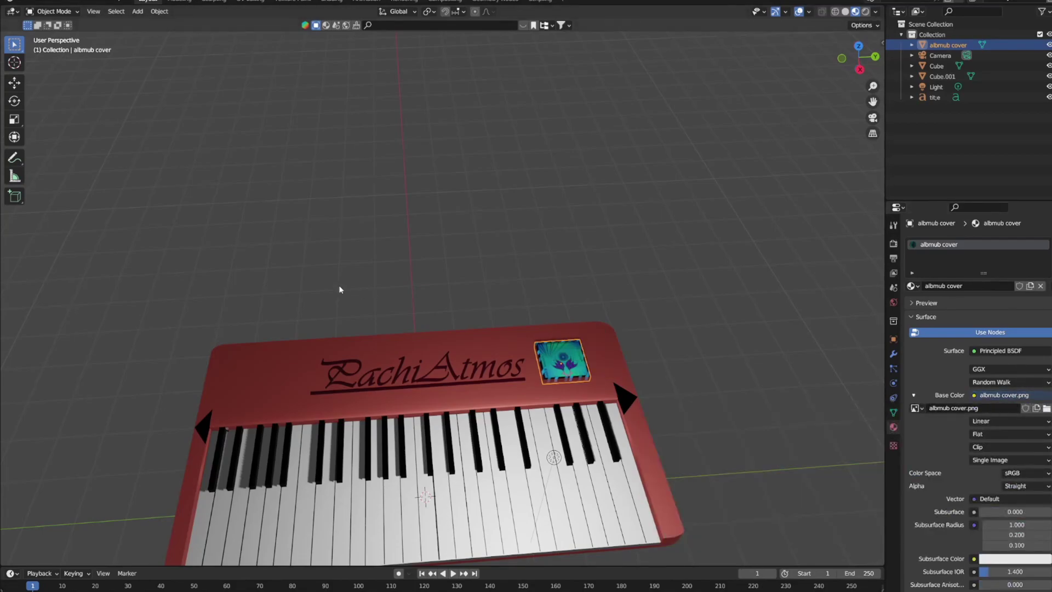
# - Reselect the album cover and switch to the UV Editing workspace
pyautogui.click(610, 285)
pyautogui.moveTo(611, 285); pyautogui.dragTo(632, 372, button='middle')
pyautogui.scroll(4, 632, 371)
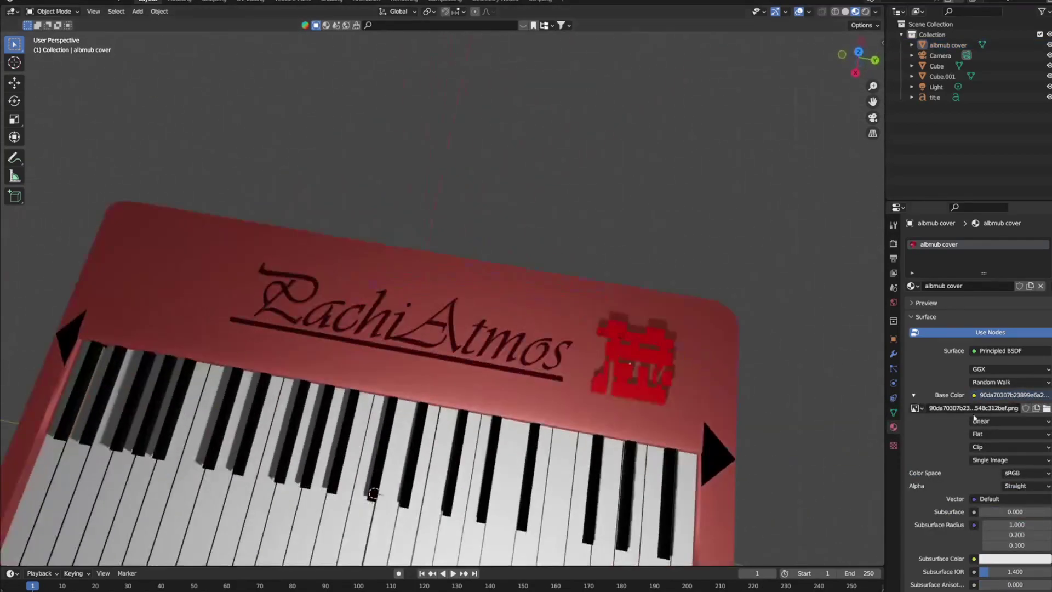
pyautogui.moveTo(750, 262); pyautogui.dragTo(684, 307, button='middle')
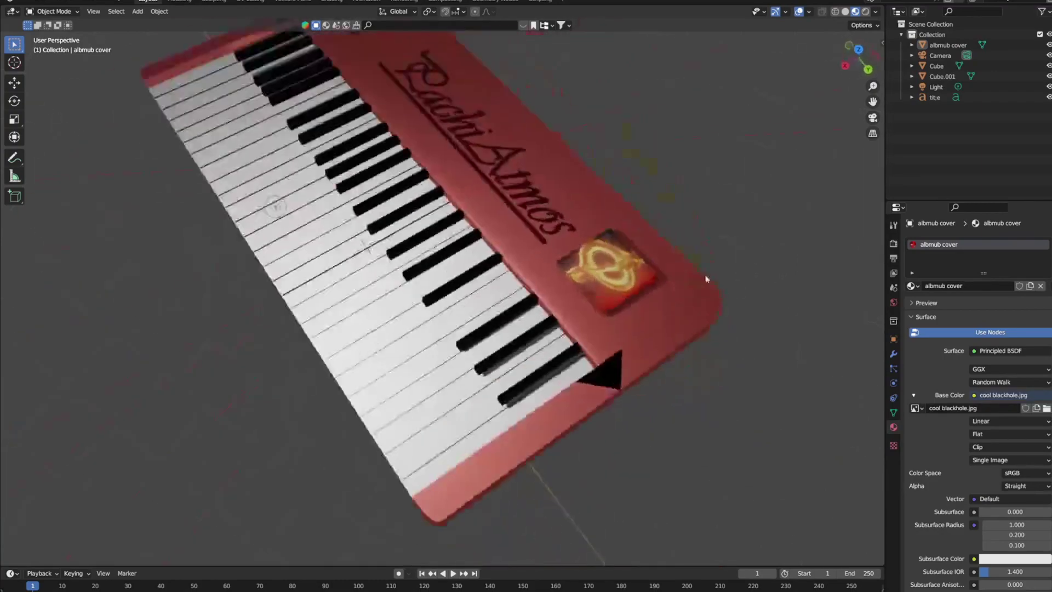
pyautogui.click(948, 45)
pyautogui.click(249, 1)
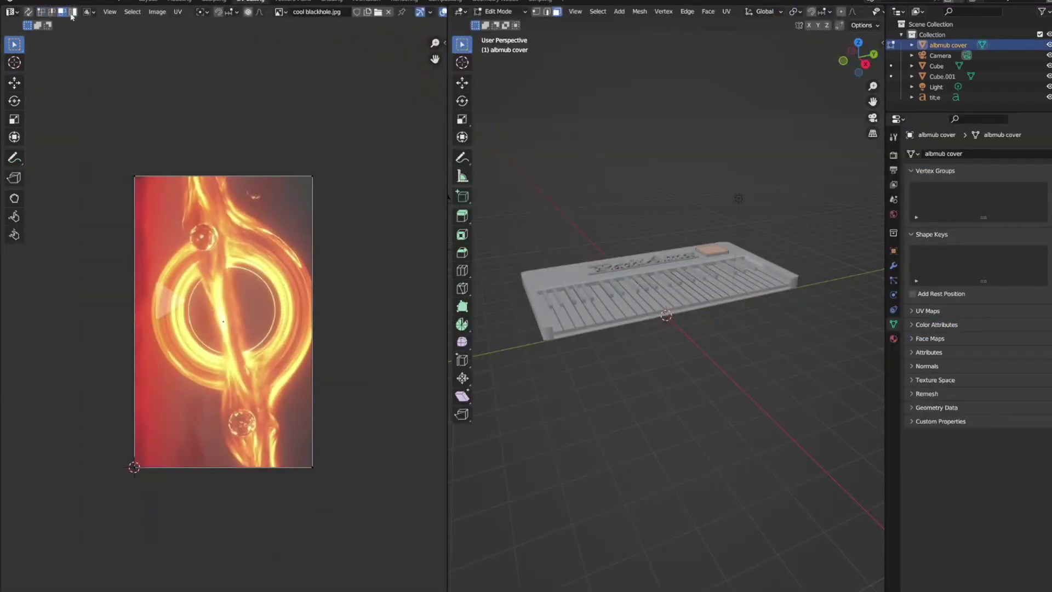
# - Select the cover's UV face, shrink it and move it up over the ring image
pyautogui.click(290, 309)
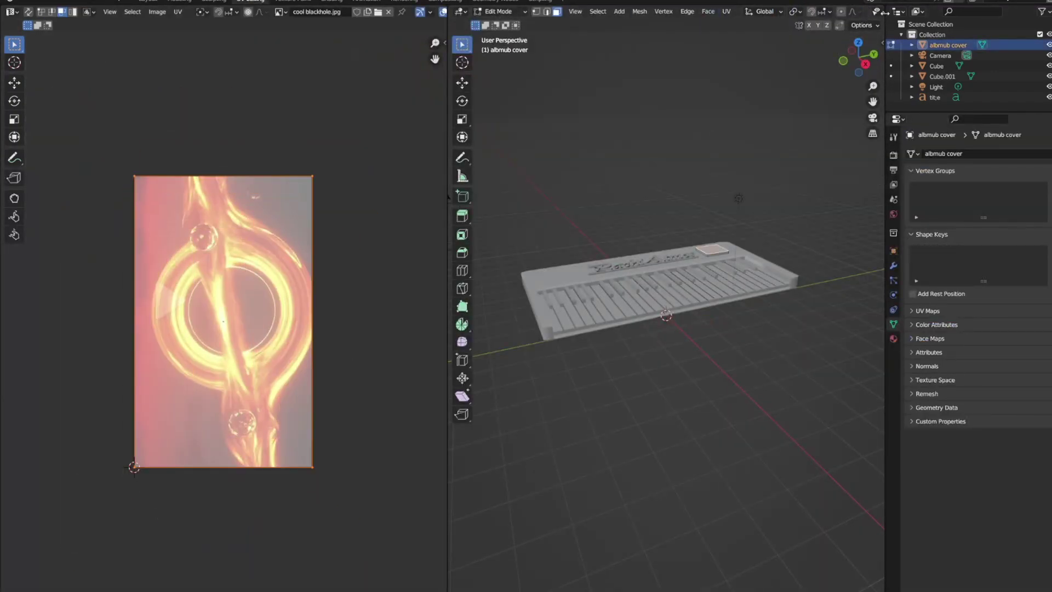
pyautogui.click(718, 288)
pyautogui.scroll(5, 719, 307)
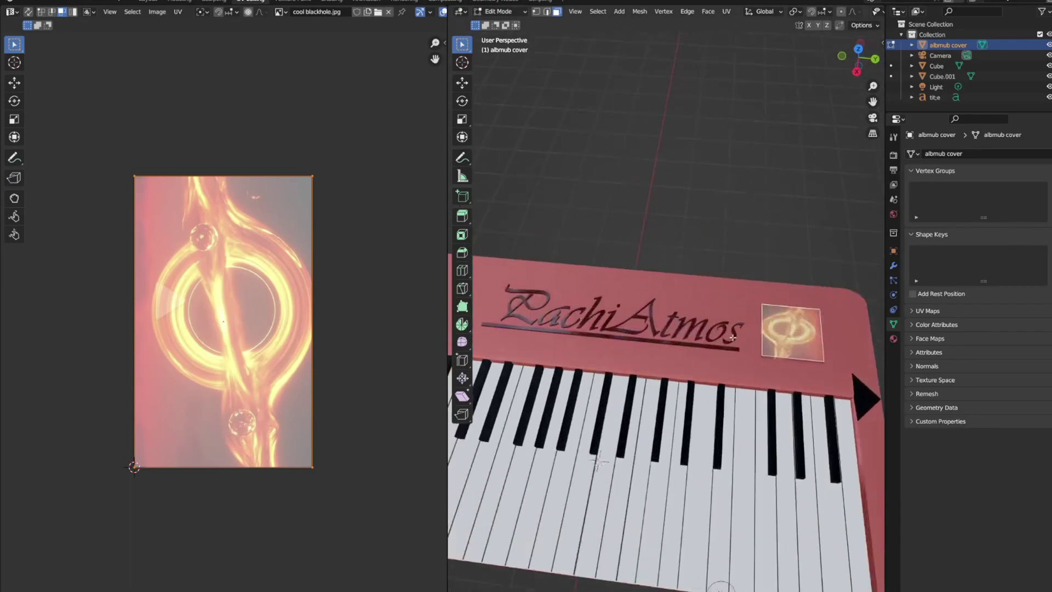
pyautogui.press('g')
pyautogui.press('s')
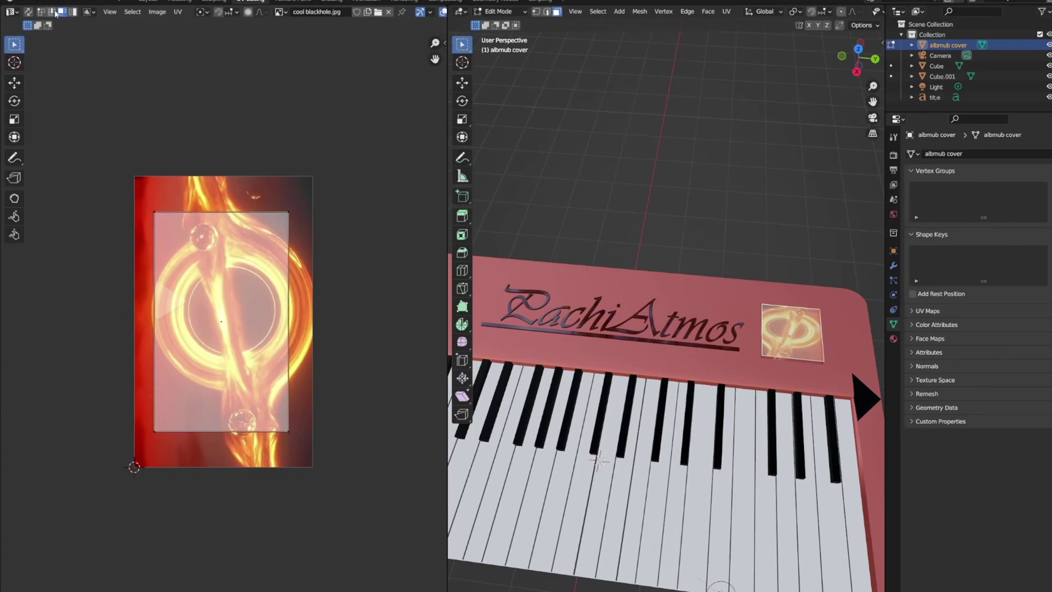
pyautogui.moveTo(187, 228); pyautogui.dragTo(187, 321)
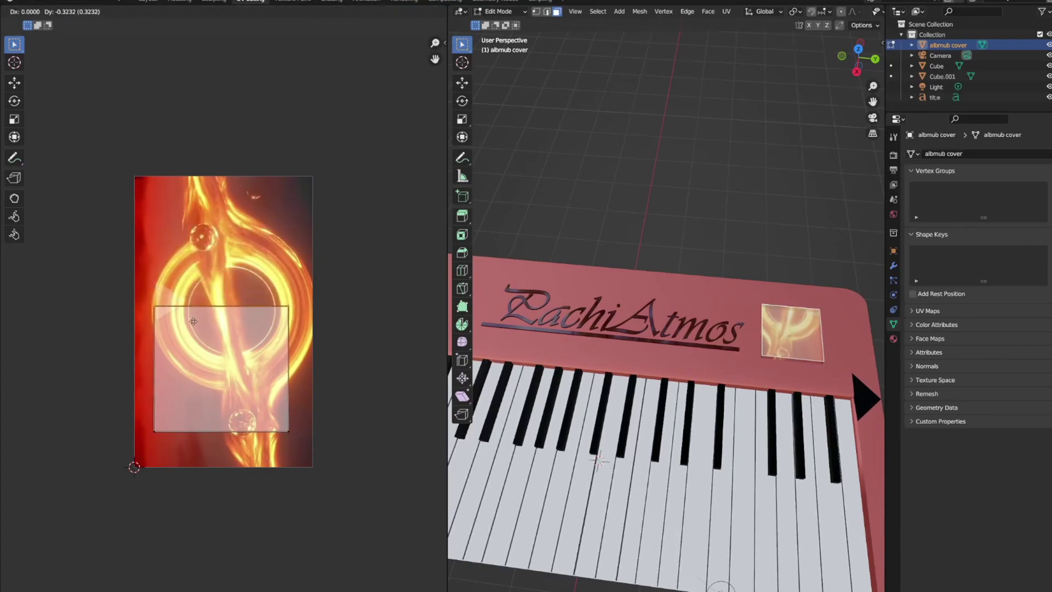
pyautogui.press('g')
pyautogui.click(285, 349)
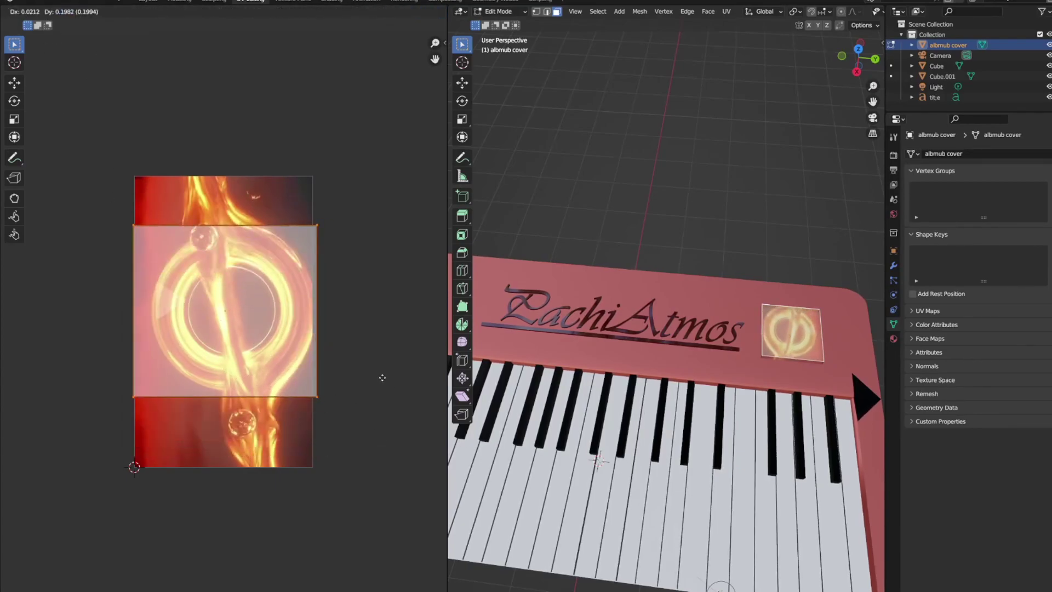
# - Widen the UV face and reposition its edges around the glowing ring
pyautogui.press('s')
pyautogui.click(325, 306)
pyautogui.press('g')
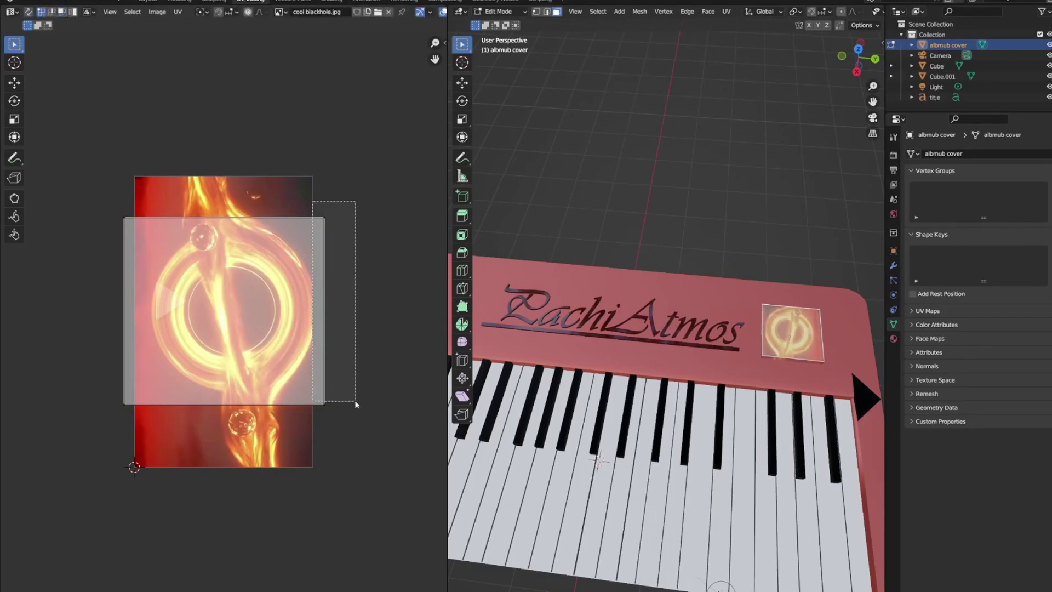
pyautogui.click(345, 430)
pyautogui.click(125, 307)
pyautogui.press('g')
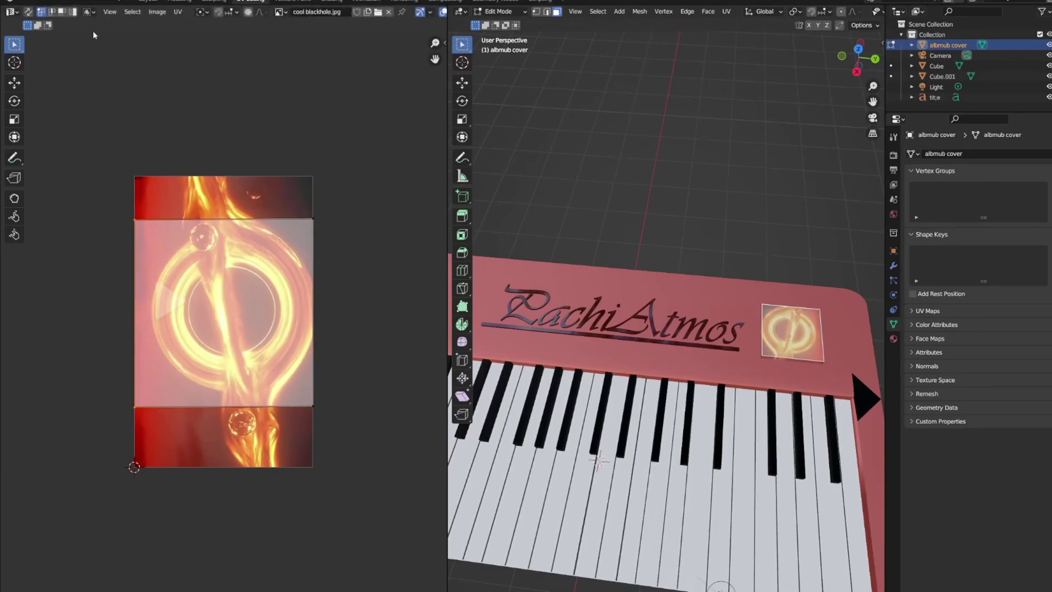
# - Rotate the cover's UV face 90° and return to the Layout workspace
pyautogui.press('r')
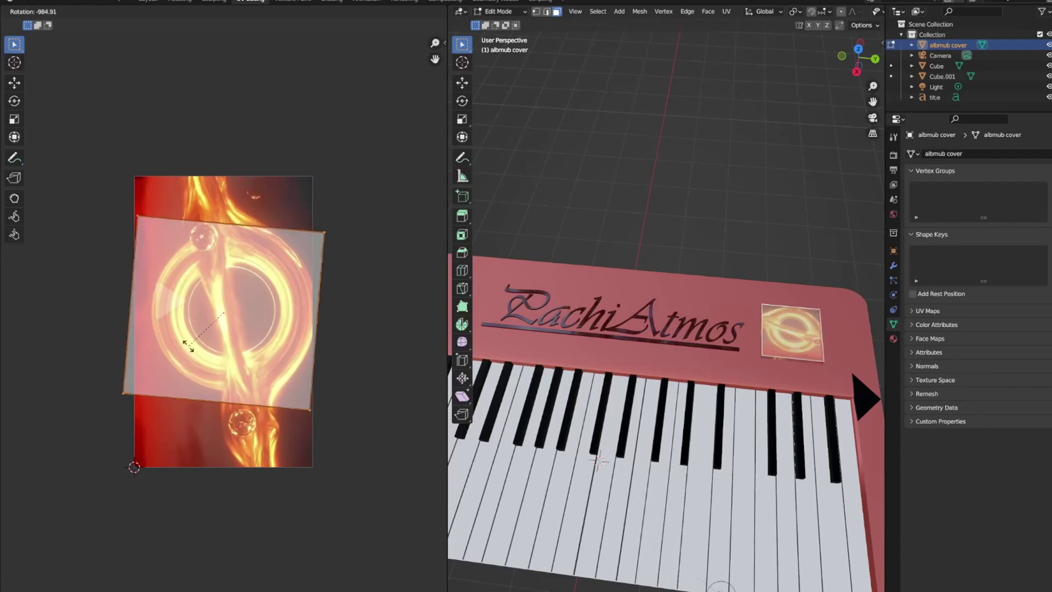
pyautogui.press('Escape')
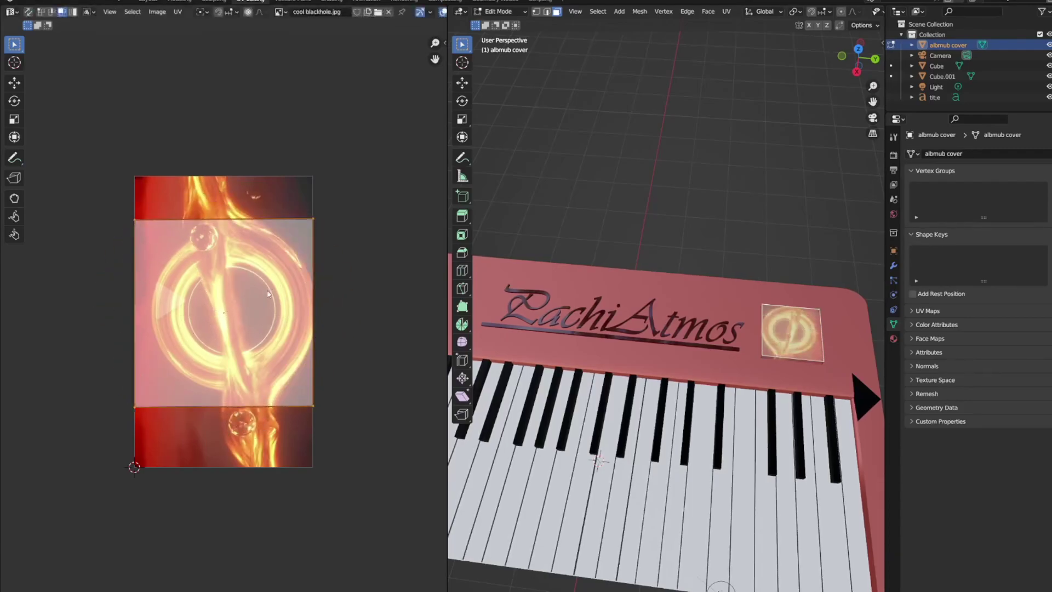
pyautogui.press('r')
pyautogui.press('Escape')
pyautogui.write('90')
pyautogui.press('Return')
pyautogui.click(321, 318)
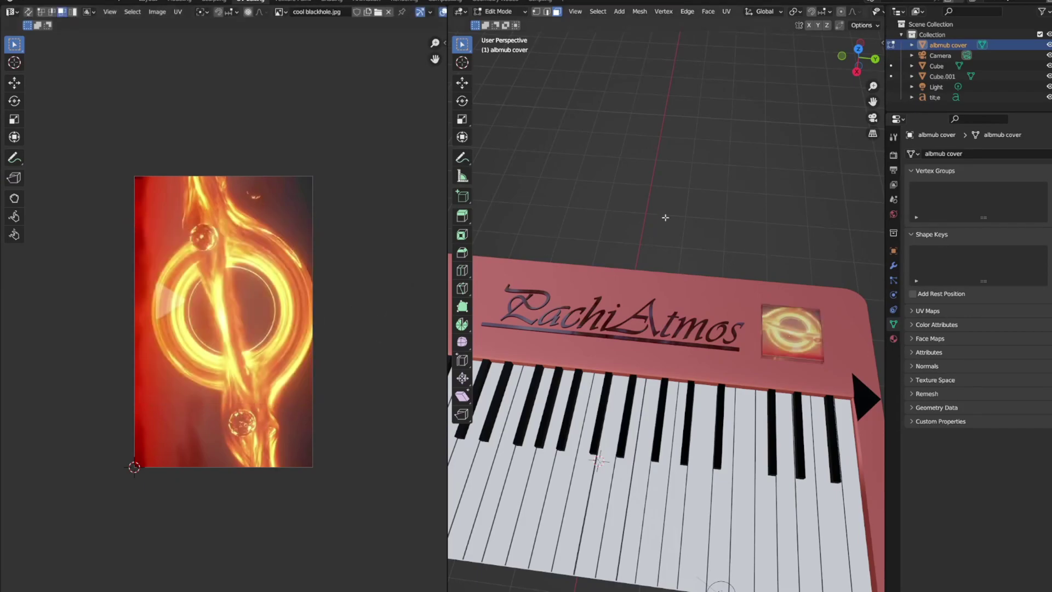
pyautogui.click(148, 1)
# - Confirm the album cover's placement and move the title text along Y
pyautogui.click(680, 244)
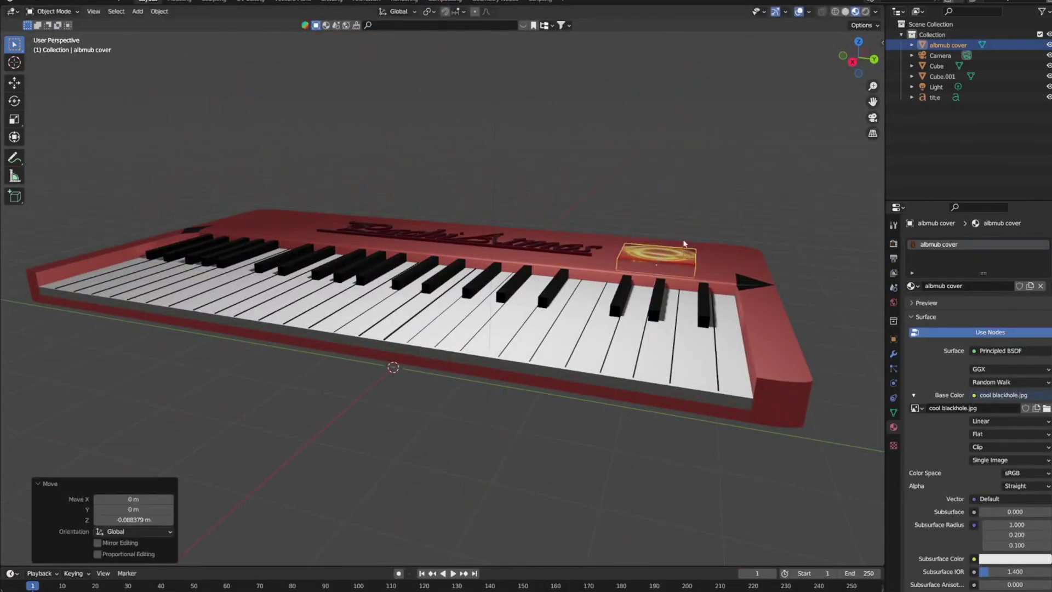
pyautogui.scroll(-5, 548, 306)
pyautogui.click(455, 318)
pyautogui.press('g')
pyautogui.press('y')
pyautogui.click(521, 325)
# - Orbit to a top-down view and put the keyboard case into Edit Mode
pyautogui.click(948, 44)
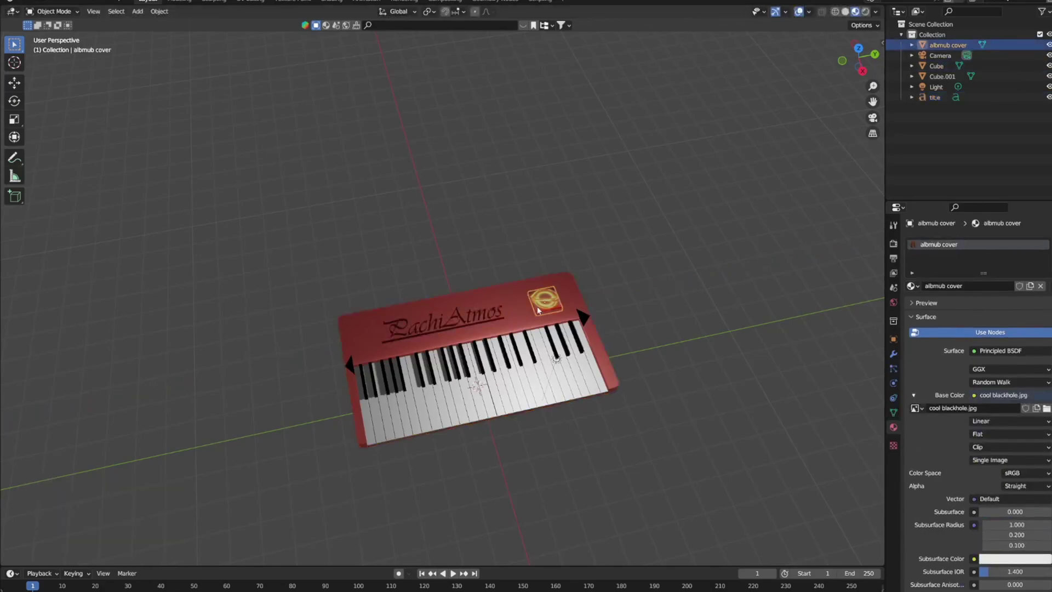
pyautogui.moveTo(547, 307)
pyautogui.mouseDown(button='middle')
pyautogui.moveTo(613, 190)
pyautogui.moveTo(539, 243)
pyautogui.mouseUp(button='middle')
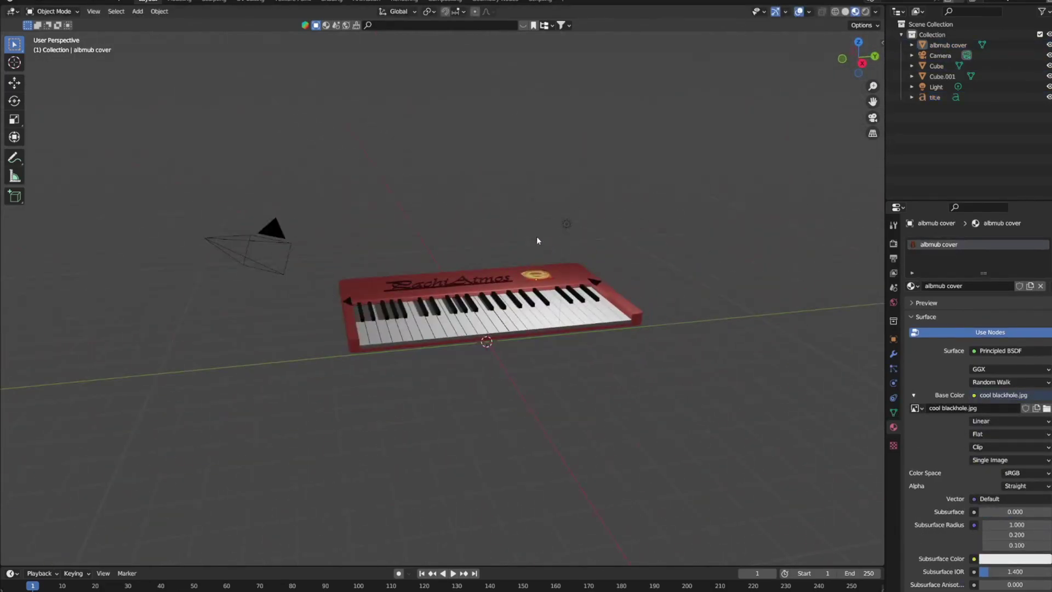
pyautogui.moveTo(681, 170)
pyautogui.mouseDown(button='middle')
pyautogui.moveTo(605, 298)
pyautogui.moveTo(390, 517)
pyautogui.mouseUp(button='middle')
pyautogui.click(645, 297)
pyautogui.press('Tab')
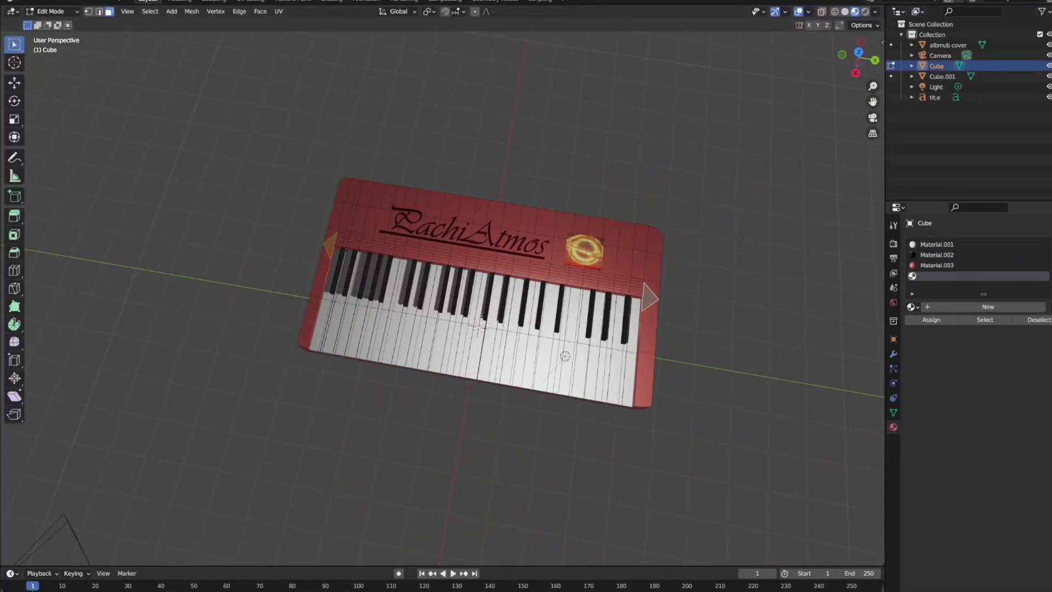
pyautogui.scroll(-5, 1016, 392)
pyautogui.scroll(2, 1016, 393)
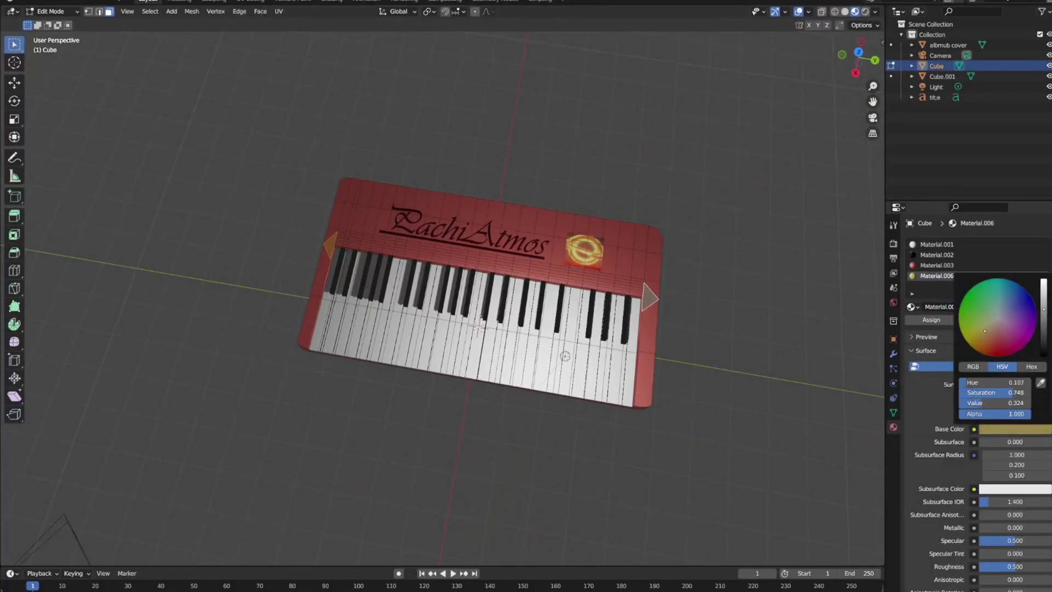
# - Assign yellow Material.006 to the arrow markers and brighten its base colour
pyautogui.moveTo(1039, 331); pyautogui.dragTo(1042, 282)
pyautogui.scroll(-4, 1005, 495)
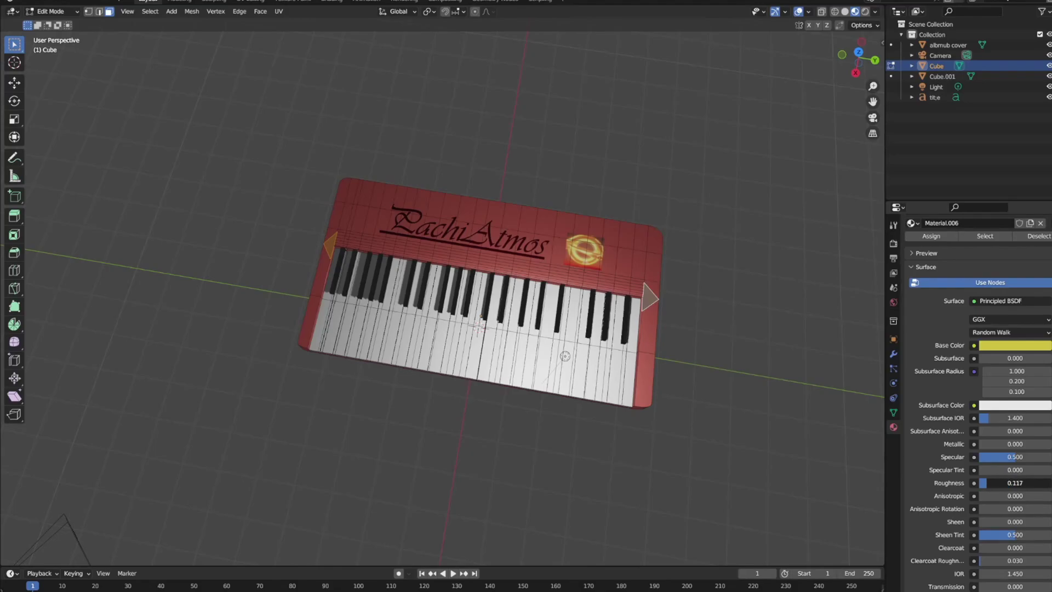
pyautogui.scroll(3, 929, 315)
pyautogui.scroll(2, 690, 328)
pyautogui.press('Tab')
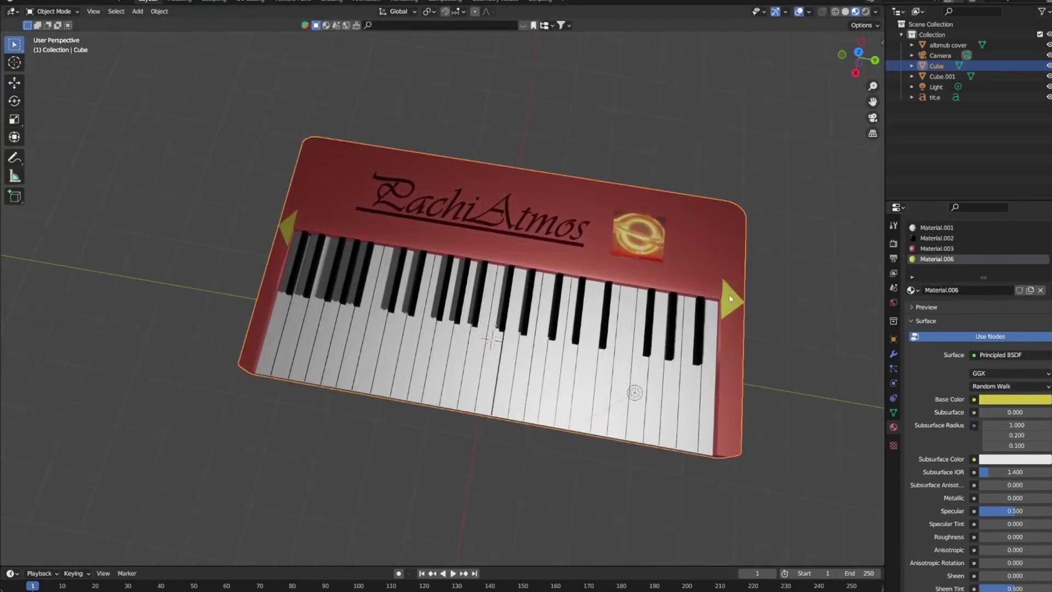
pyautogui.click(989, 399)
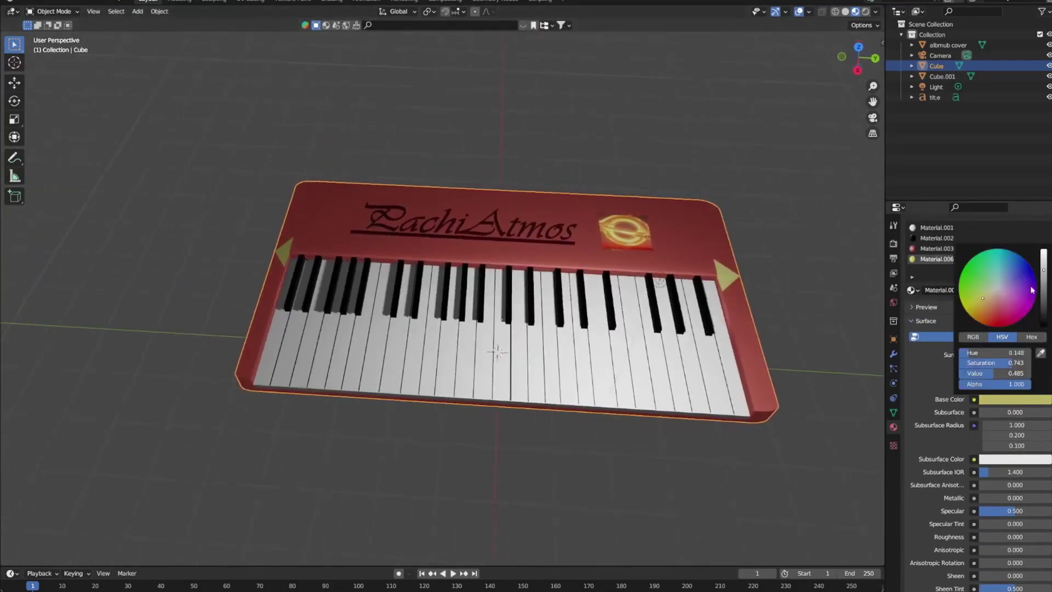
pyautogui.moveTo(1040, 307); pyautogui.dragTo(1040, 284)
pyautogui.click(806, 320)
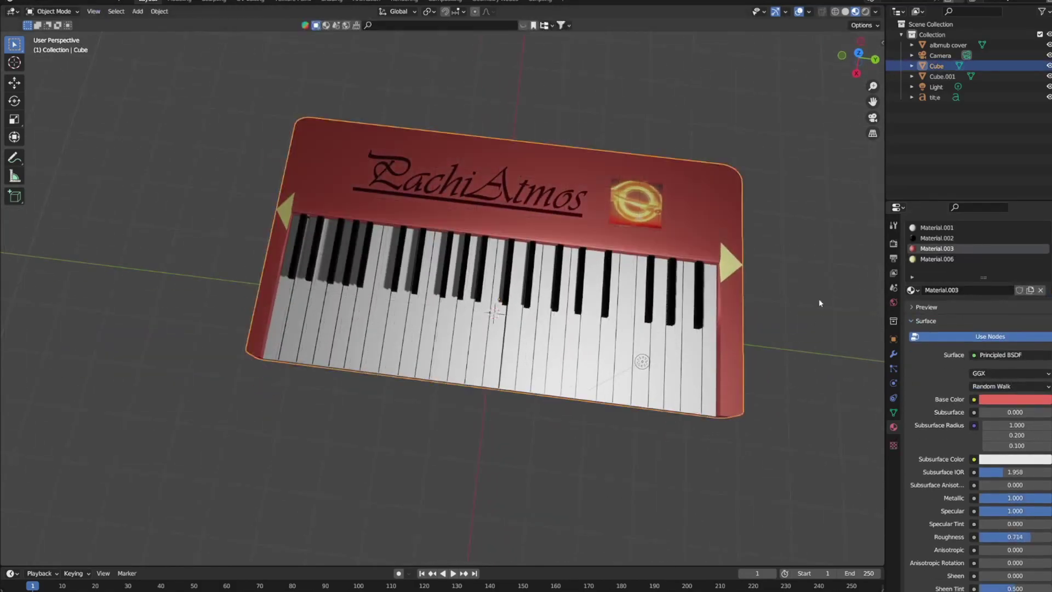
# - Orbit around the keyboard and put the keys object into Edit Mode
pyautogui.scroll(-4, 1010, 448)
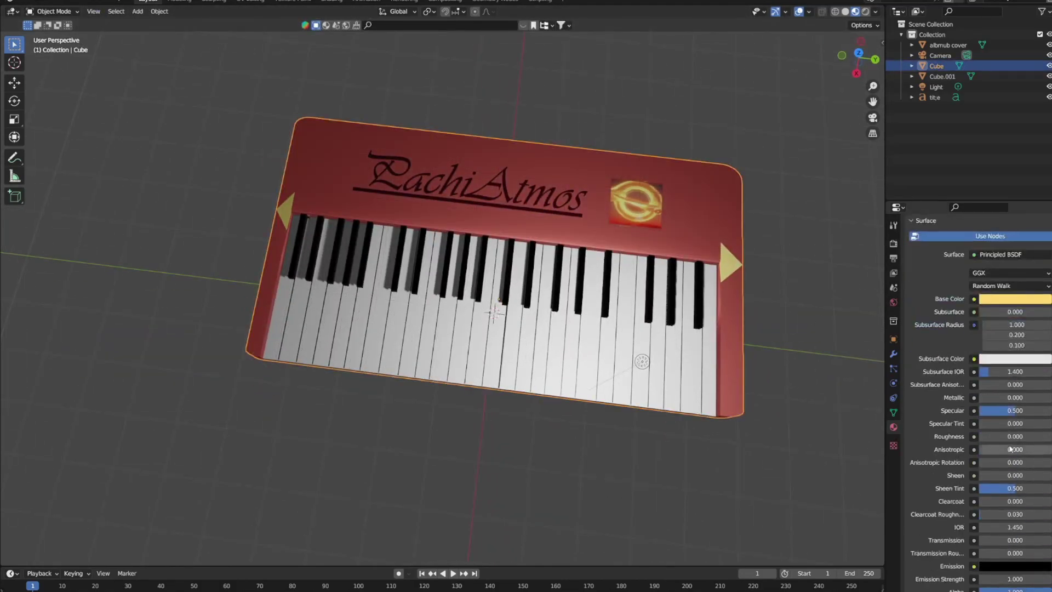
pyautogui.moveTo(756, 316); pyautogui.dragTo(809, 219, button='middle')
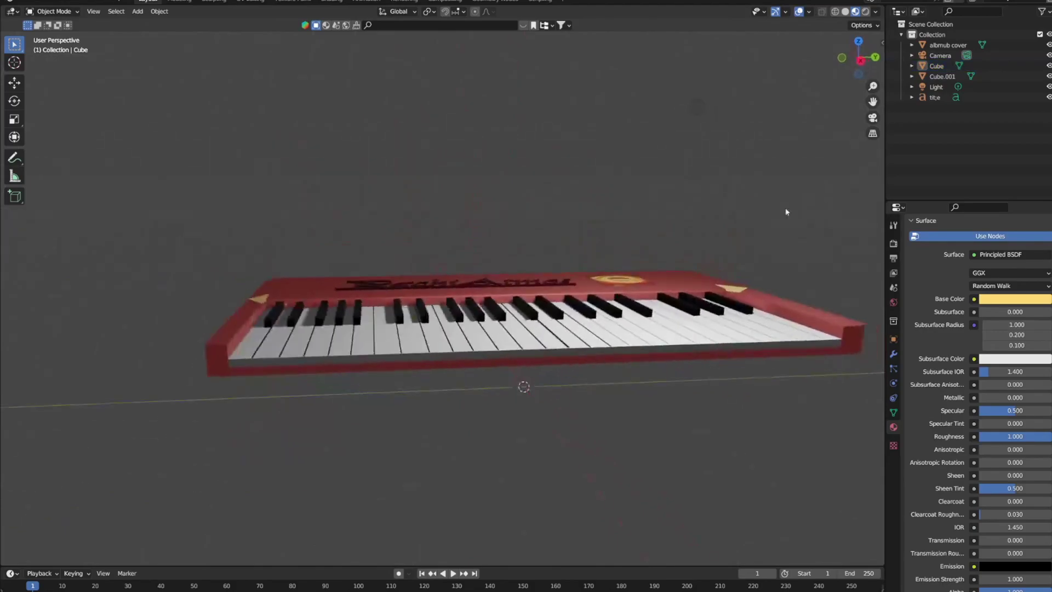
pyautogui.scroll(-5, 629, 363)
pyautogui.scroll(8, 629, 364)
pyautogui.click(602, 340)
pyautogui.press('Tab')
# - Scale the selected white-key groove edge along Y, shifting it 0.0339 m
pyautogui.scroll(2, 603, 373)
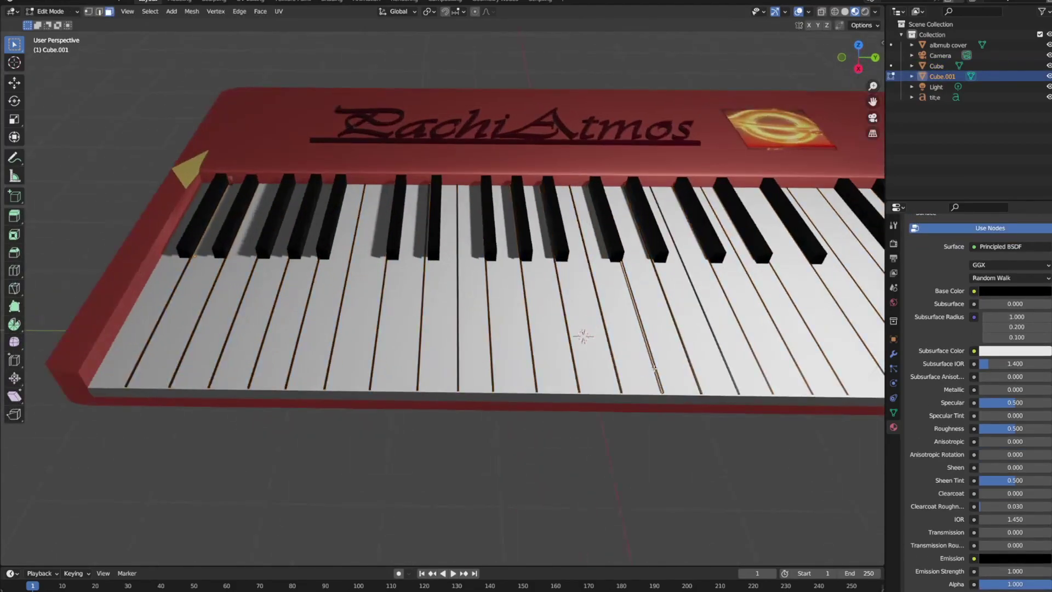
pyautogui.moveTo(657, 371); pyautogui.dragTo(641, 394, button='middle')
pyautogui.scroll(3, 652, 421)
pyautogui.press('s')
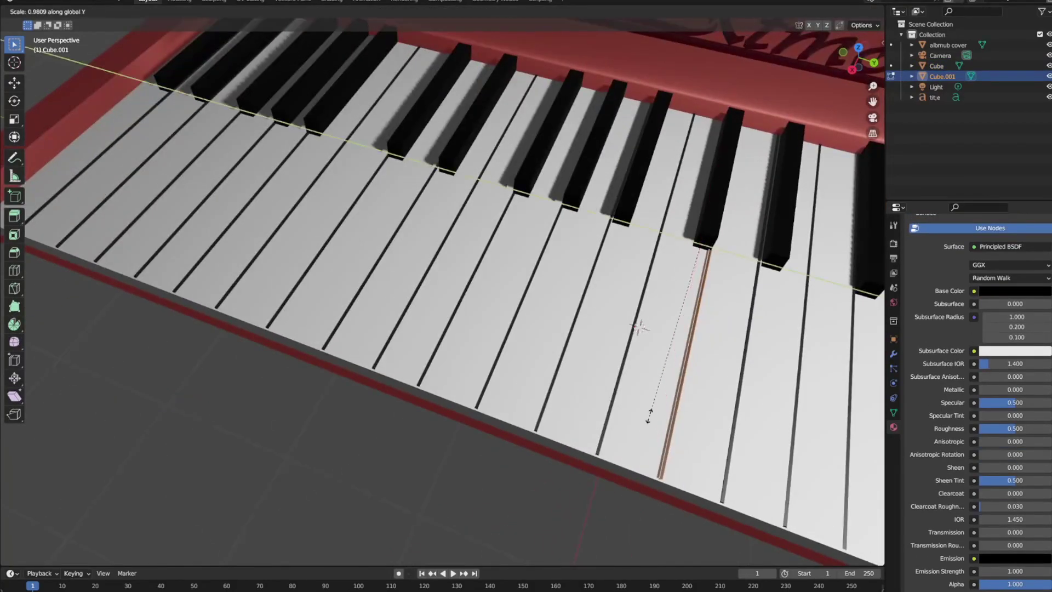
pyautogui.click(638, 328)
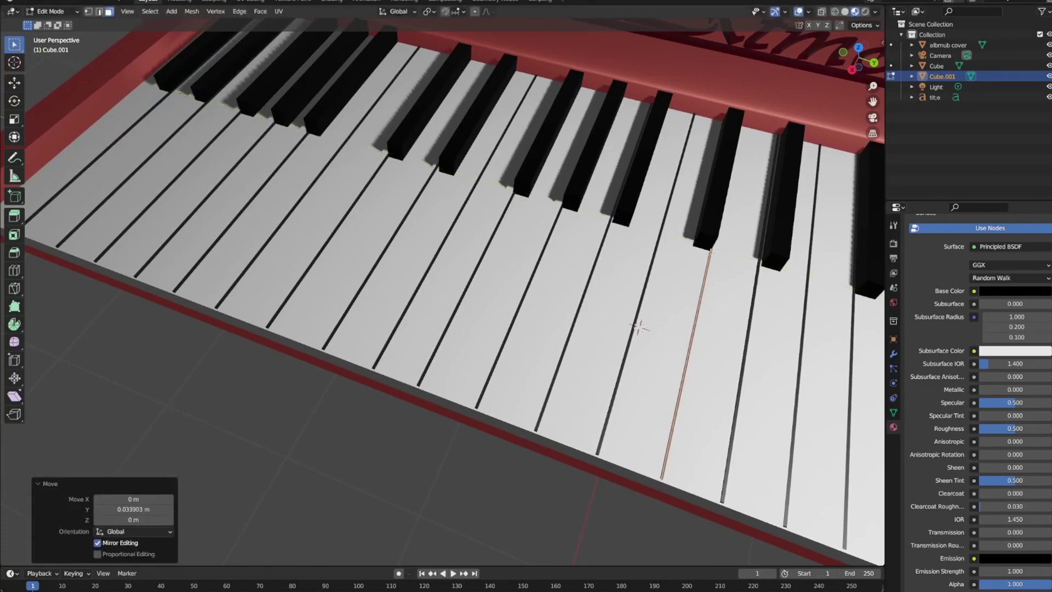
# - Add a plane mesh beneath the keyboard and return to Object Mode
pyautogui.scroll(-5, 700, 153)
pyautogui.moveTo(699, 152); pyautogui.dragTo(660, 132, button='middle')
pyautogui.scroll(4, 659, 131)
pyautogui.scroll(-3, 660, 132)
pyautogui.hotkey('shift', 'a')
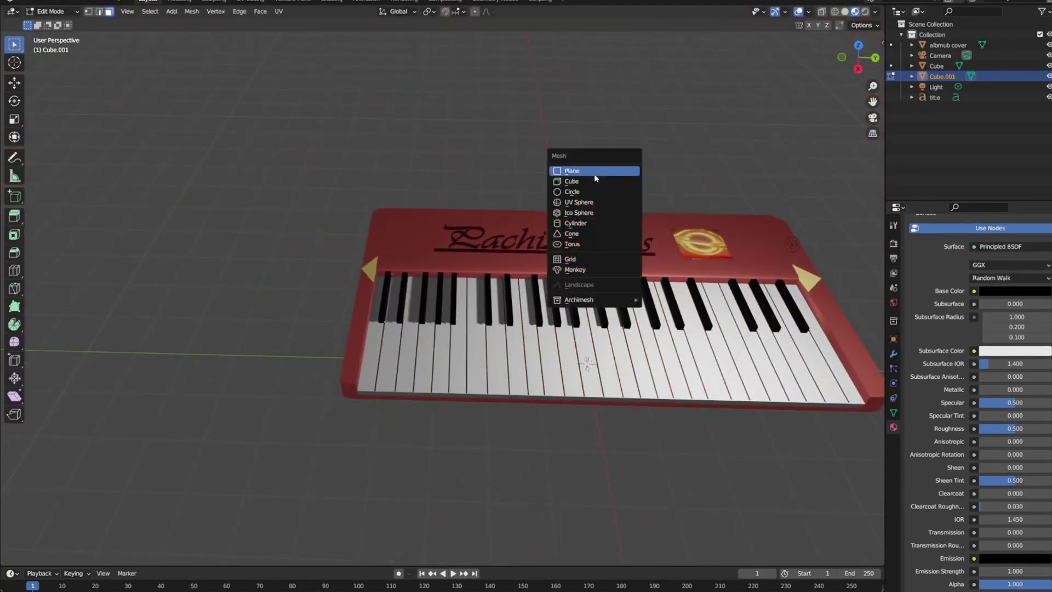
pyautogui.click(603, 171)
pyautogui.scroll(-4, 404, 357)
pyautogui.press('Tab')
pyautogui.scroll(4, 567, 328)
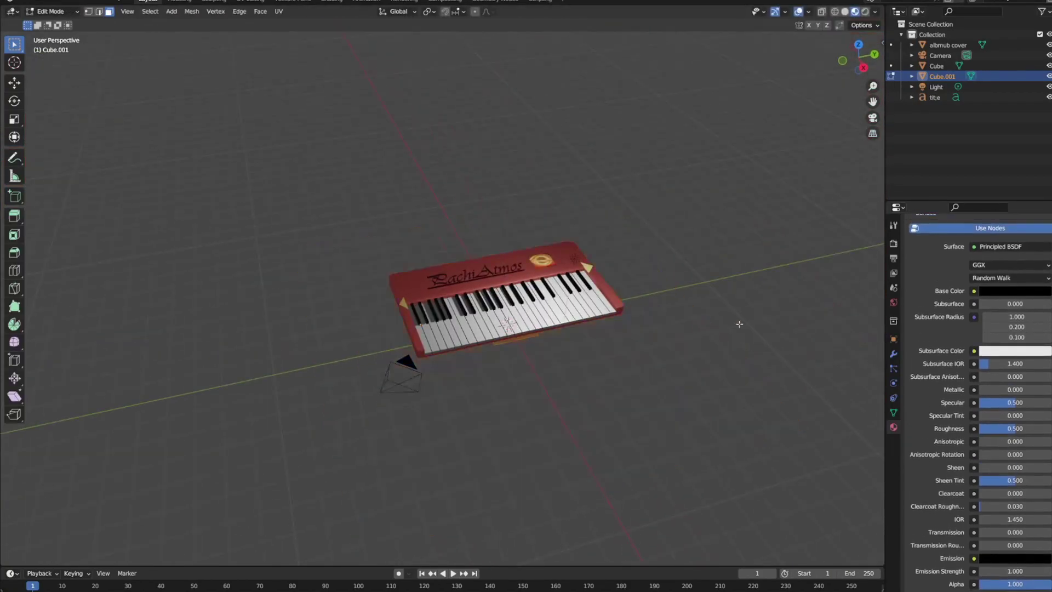
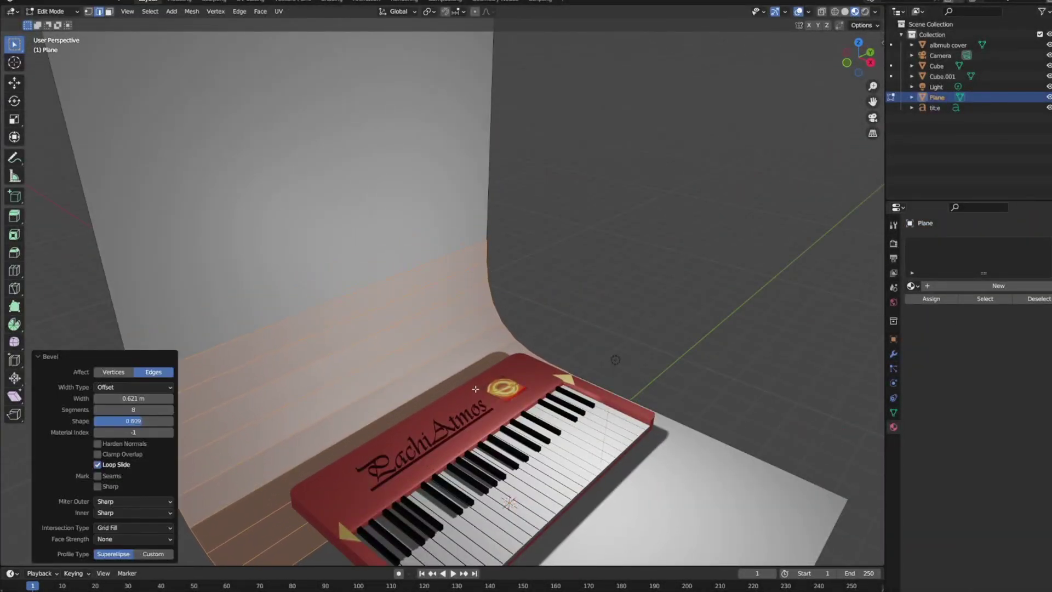
# - Stretch the selected backdrop edges along the Y axis
pyautogui.scroll(-5, 528, 340)
pyautogui.press('s')
pyautogui.press('y')
pyautogui.click(592, 379)
# - Lock the camera to the view and orbit to frame the keyboard
pyautogui.press('KP_0')
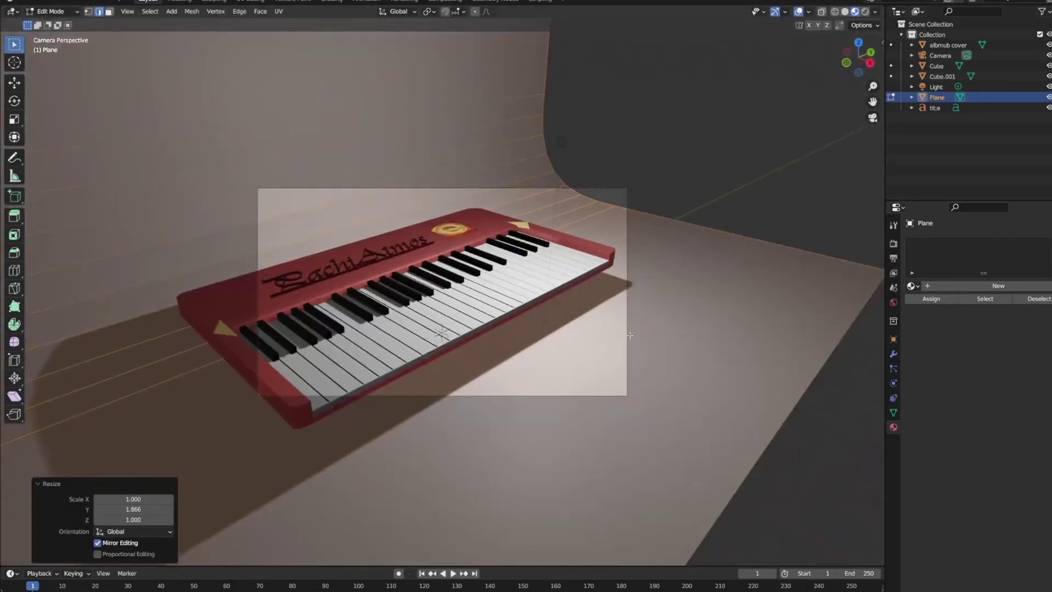
pyautogui.hotkey('alt', 'a')
pyautogui.click(881, 49)
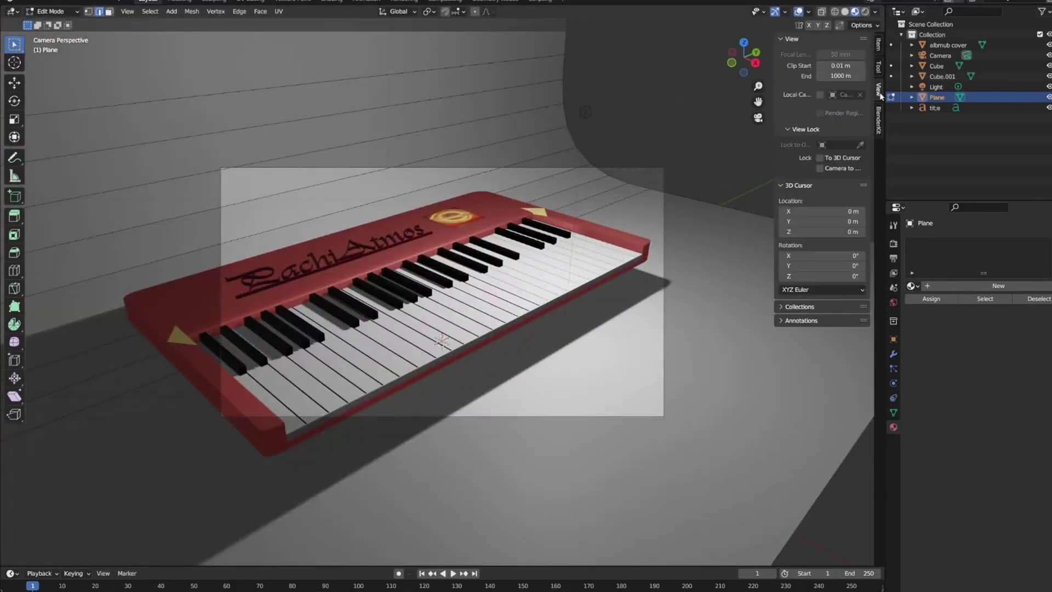
pyautogui.click(819, 168)
pyautogui.moveTo(493, 273)
pyautogui.mouseDown(button='middle')
pyautogui.moveTo(538, 268)
pyautogui.moveTo(536, 226)
pyautogui.mouseUp(button='middle')
pyautogui.scroll(3, 538, 268)
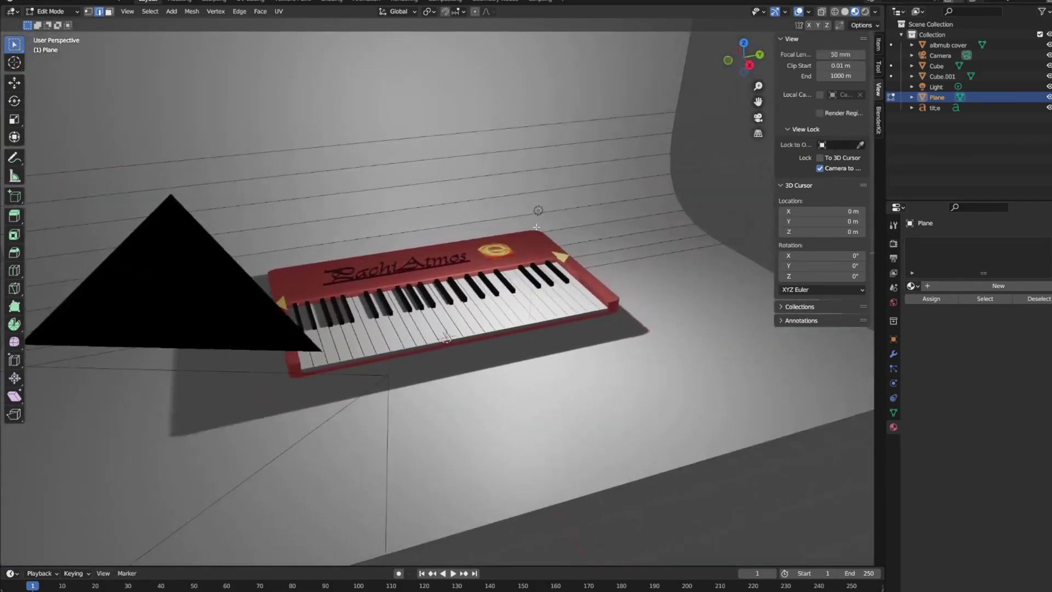
# - Duplicate the existing point light and place the copy in the scene
pyautogui.press('Tab')
pyautogui.click(936, 86)
pyautogui.hotkey('shift', 'd')
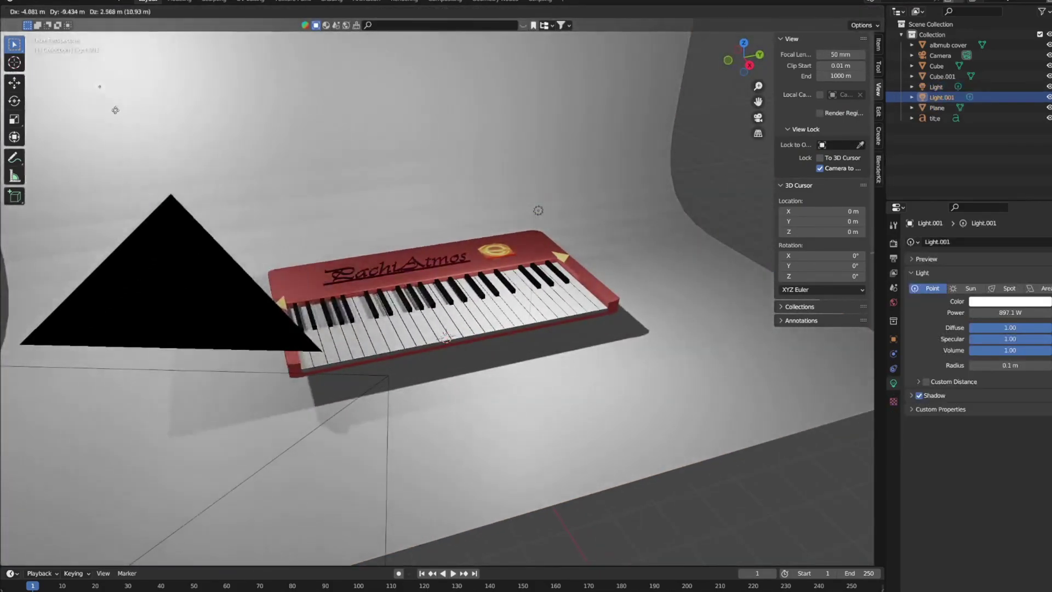
pyautogui.click(398, 336)
pyautogui.press('KP_0')
pyautogui.press('KP_0')
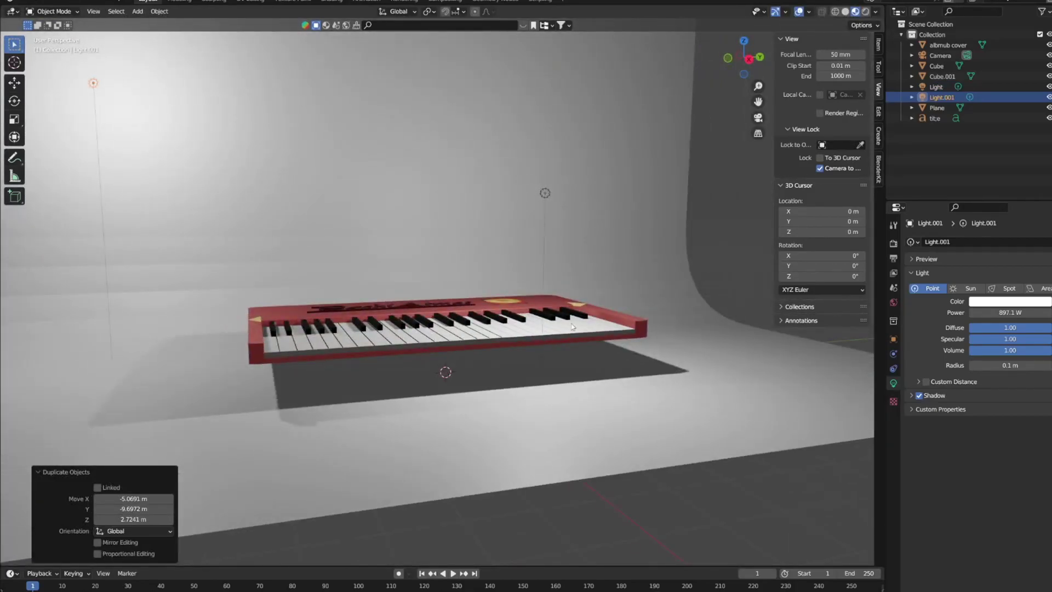
# - Select the keyboard body, title text and other keyboard pieces, leaving the lights out
pyautogui.click(571, 327)
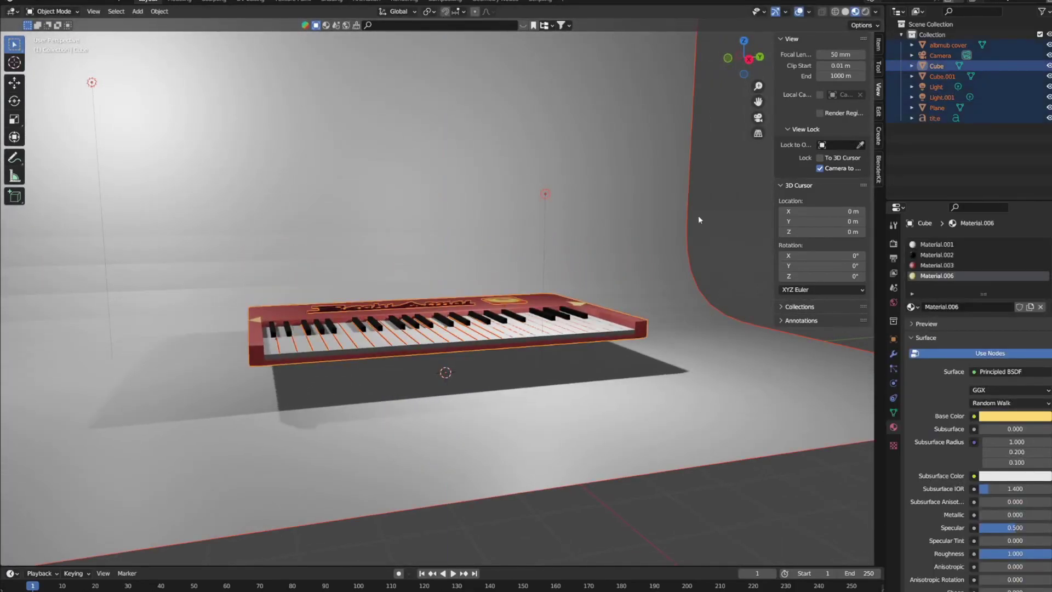
pyautogui.keyDown('ctrl'); pyautogui.click(934, 117); pyautogui.keyUp('ctrl')
pyautogui.keyDown('ctrl'); pyautogui.click(939, 55); pyautogui.keyUp('ctrl')
pyautogui.keyDown('ctrl'); pyautogui.click(937, 108); pyautogui.keyUp('ctrl')
pyautogui.keyDown('ctrl'); pyautogui.click(935, 87); pyautogui.keyUp('ctrl')
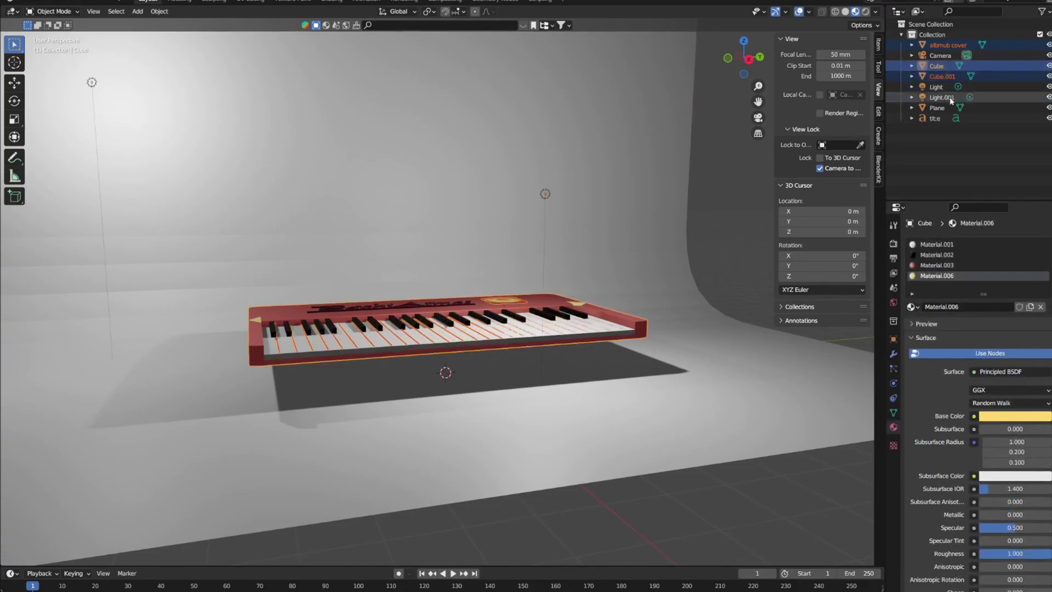
pyautogui.keyDown('ctrl'); pyautogui.click(935, 118); pyautogui.keyUp('ctrl')
pyautogui.keyDown('ctrl'); pyautogui.click(936, 107); pyautogui.keyUp('ctrl')
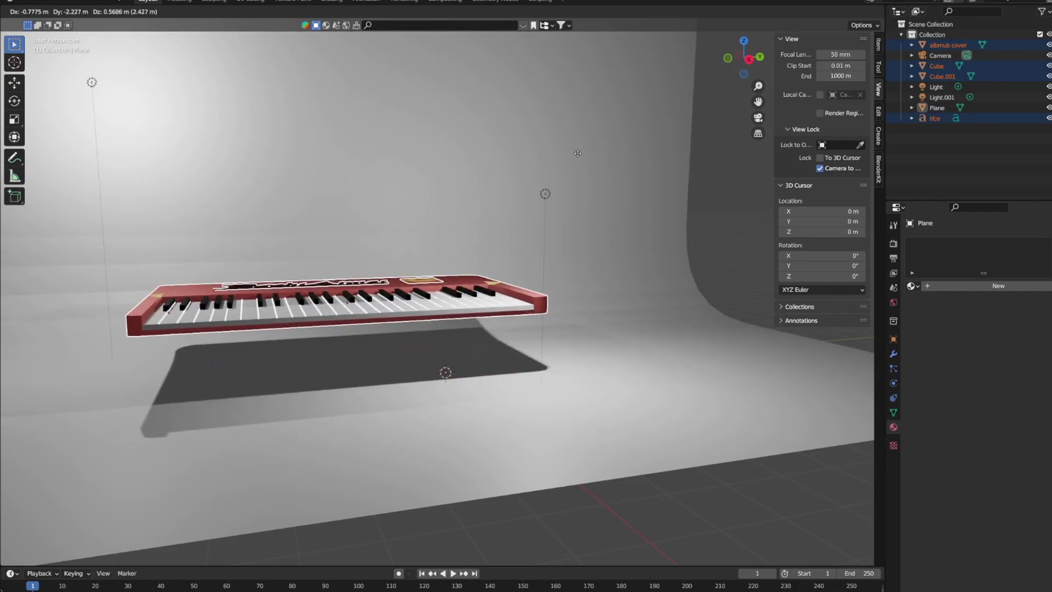
# - Tilt the keyboard and slide it along the Y axis on the backdrop
pyautogui.click(644, 214)
pyautogui.press('r')
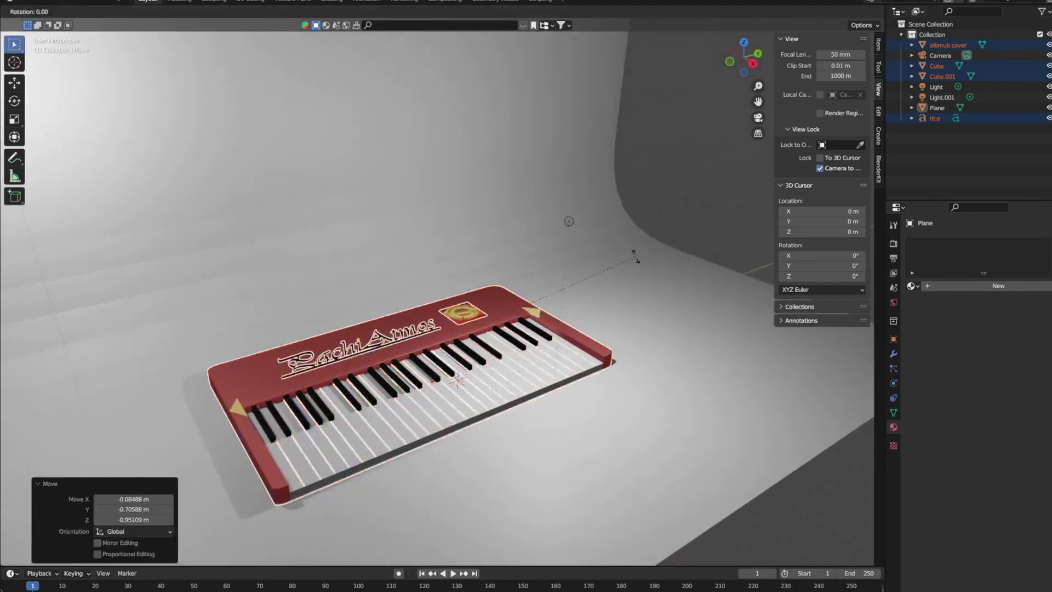
pyautogui.click(525, 206)
pyautogui.press('g')
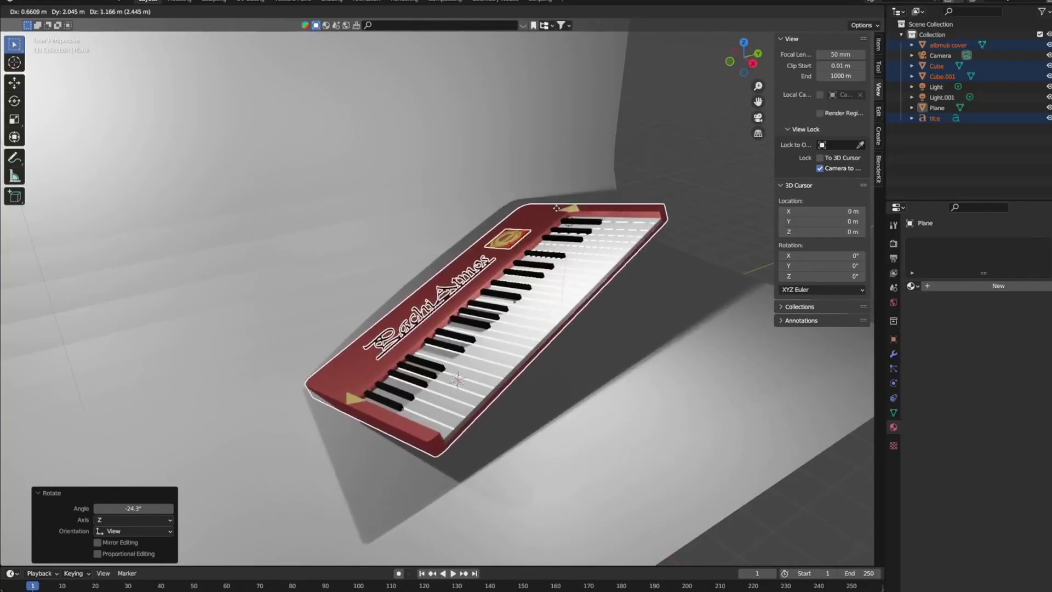
pyautogui.press('y')
pyautogui.click(550, 202)
pyautogui.moveTo(551, 201)
pyautogui.mouseDown(button='middle')
pyautogui.moveTo(492, 251)
pyautogui.moveTo(593, 284)
pyautogui.mouseUp(button='middle')
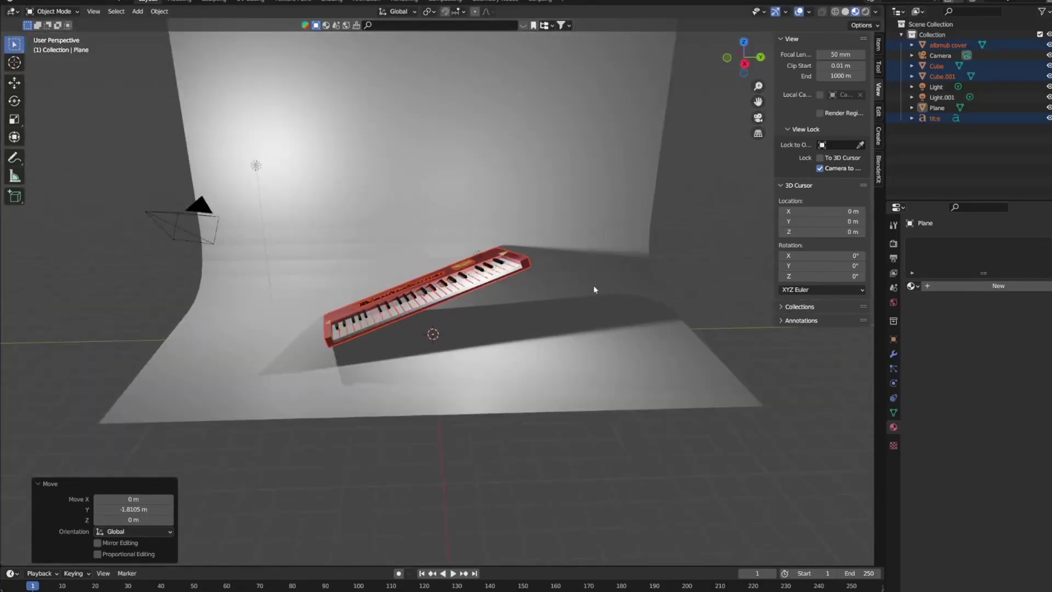
# - Add a new point light and place it above the backdrop
pyautogui.hotkey('shift', 'a')
pyautogui.click(575, 442)
pyautogui.press('g')
pyautogui.click(597, 131)
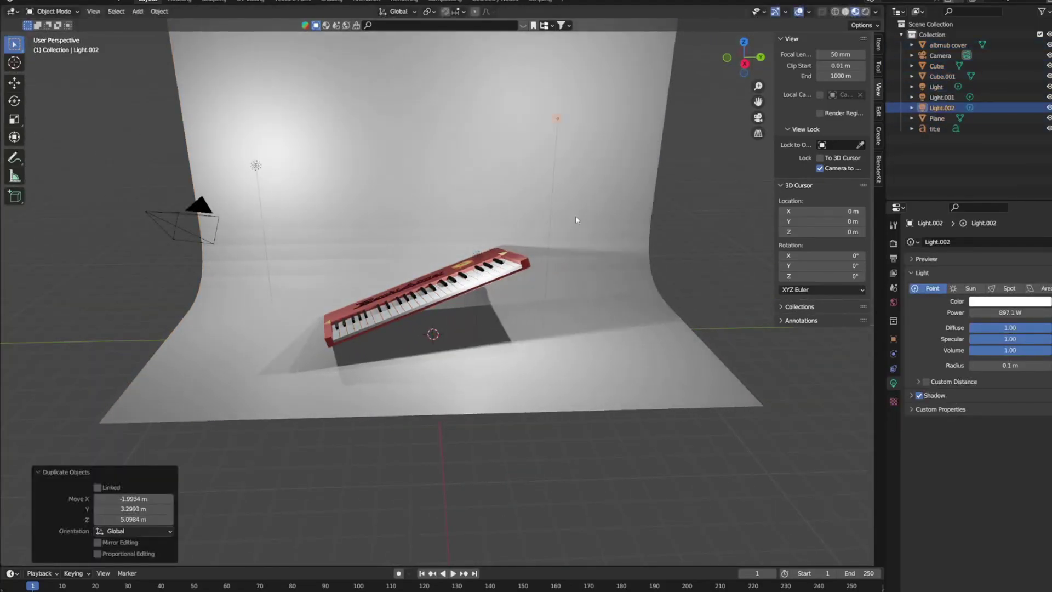
pyautogui.moveTo(596, 131); pyautogui.dragTo(546, 418, button='middle')
# - Shift the backdrop geometry along the X axis in edit mode
pyautogui.click(547, 418)
pyautogui.press('Tab')
pyautogui.press('g')
pyautogui.press('x')
pyautogui.click(581, 466)
pyautogui.moveTo(581, 466)
pyautogui.mouseDown(button='middle')
pyautogui.moveTo(657, 200)
pyautogui.moveTo(357, 93)
pyautogui.moveTo(223, 188)
pyautogui.mouseUp(button='middle')
# - Preview the camera view with scene lights toggled and a different HDRI
pyautogui.press('KP_0')
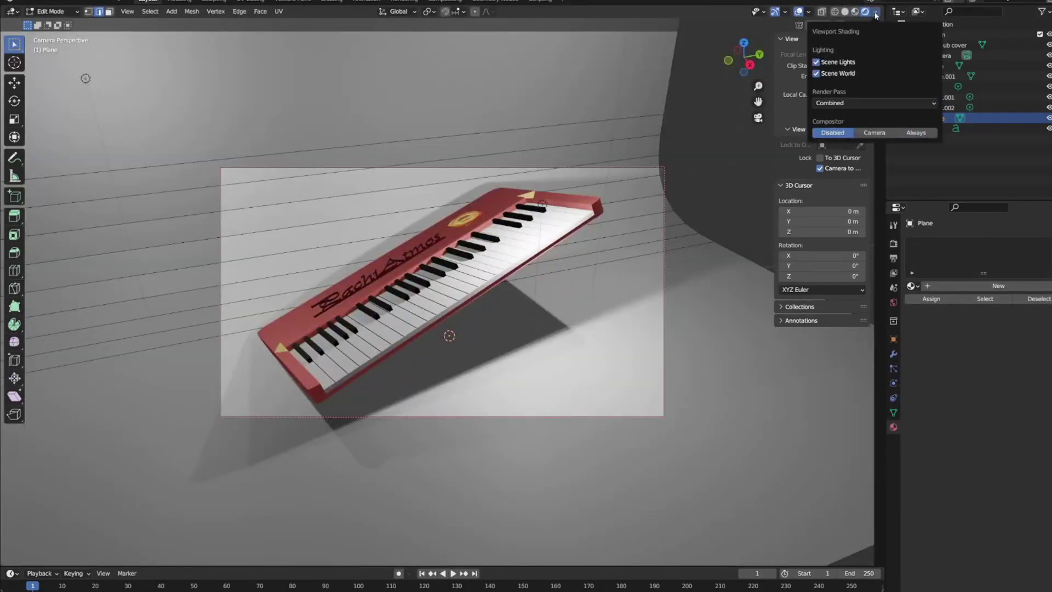
pyautogui.click(851, 63)
pyautogui.click(851, 63)
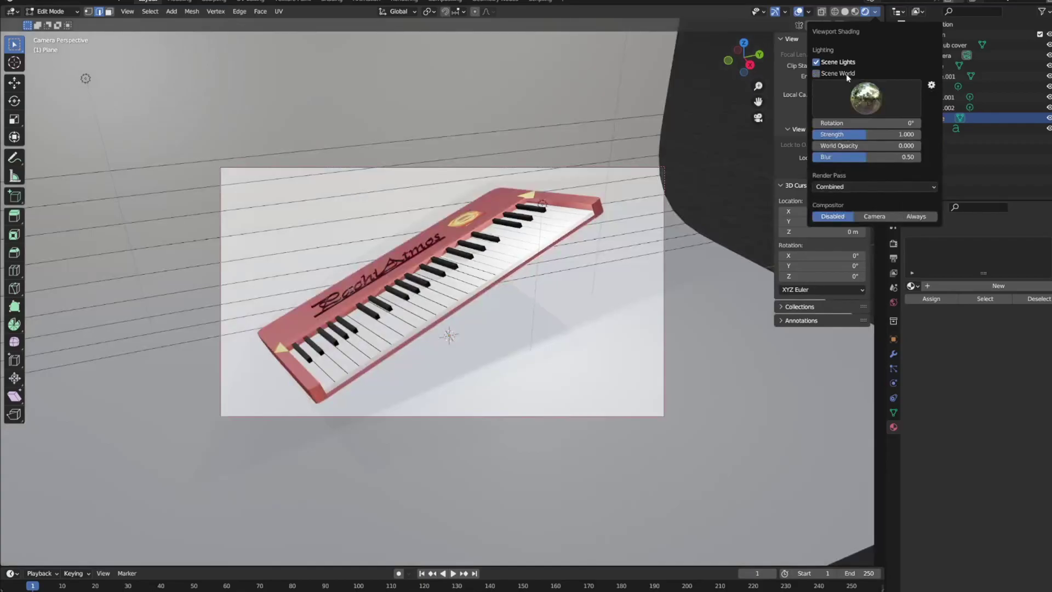
pyautogui.click(865, 98)
pyautogui.click(818, 141)
pyautogui.click(843, 115)
pyautogui.click(777, 134)
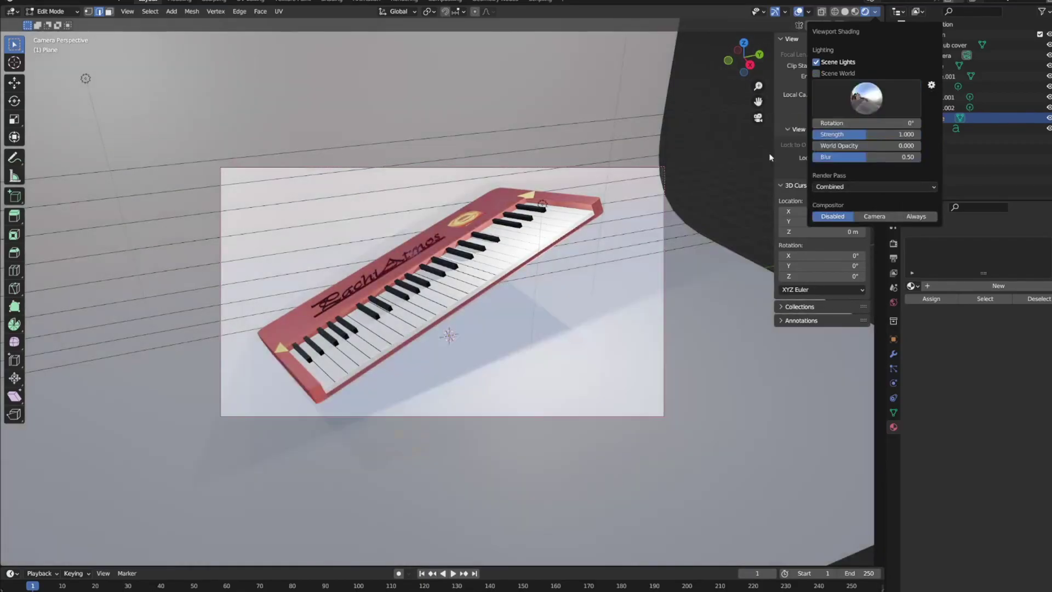
# - Compare scene world lighting against several preview HDRIs and settle on one
pyautogui.click(846, 73)
pyautogui.click(846, 73)
pyautogui.click(865, 98)
pyautogui.click(902, 135)
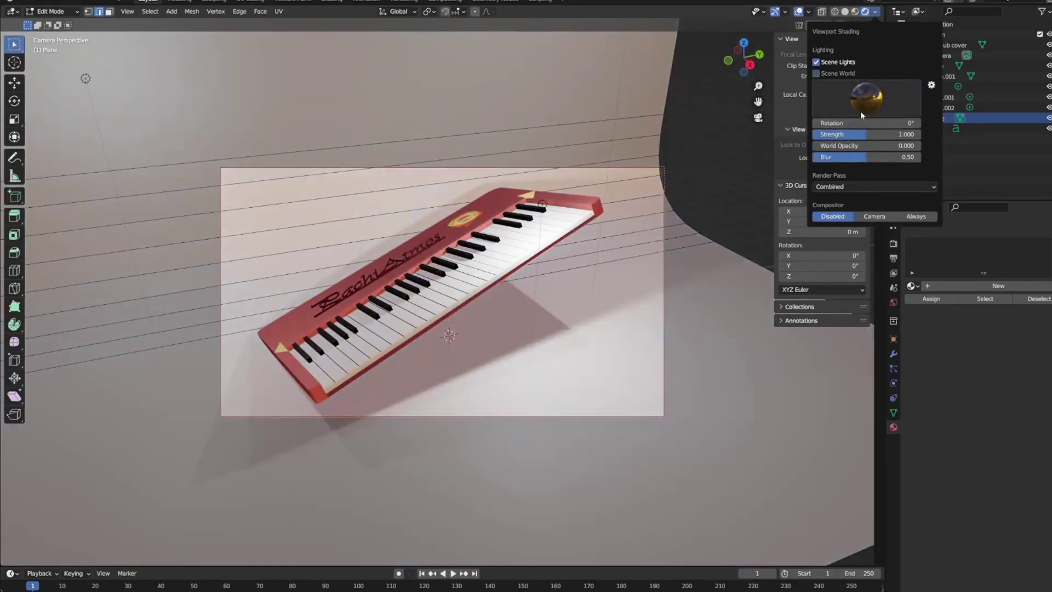
pyautogui.click(866, 98)
pyautogui.click(776, 134)
pyautogui.click(865, 98)
pyautogui.click(843, 139)
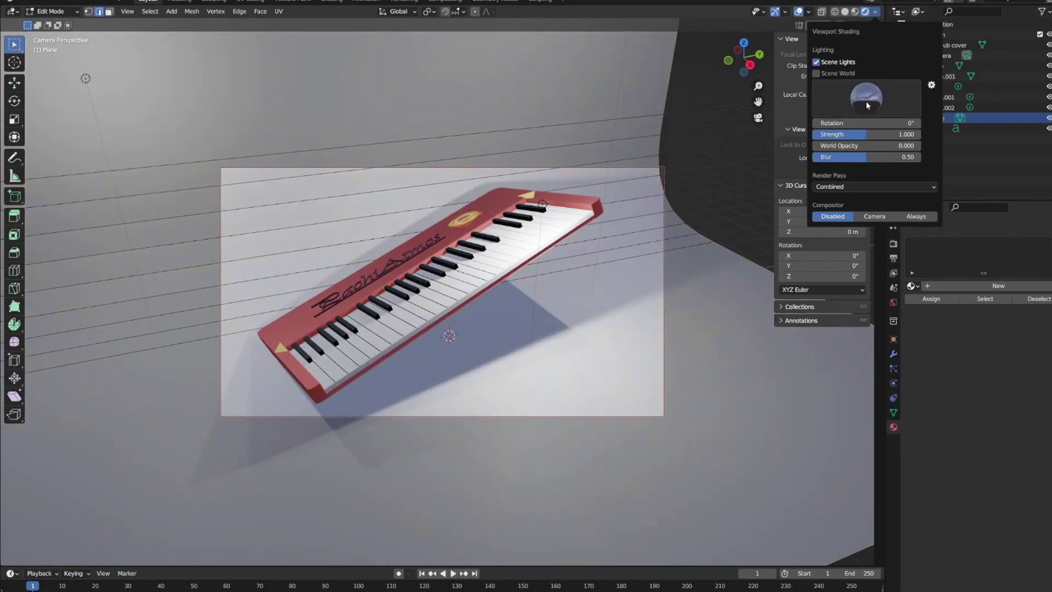
# - Select the keyboard body, its other part and the logo image together
pyautogui.press('Tab')
pyautogui.click(936, 66)
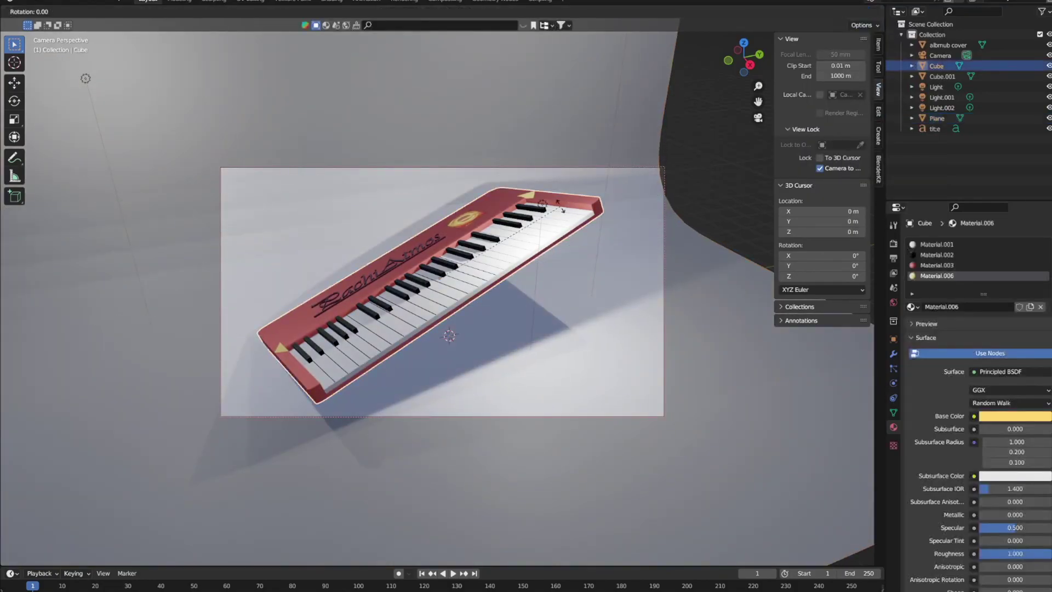
pyautogui.press('r')
pyautogui.press('x')
pyautogui.press('Escape')
pyautogui.keyDown('ctrl'); pyautogui.click(942, 76); pyautogui.keyUp('ctrl')
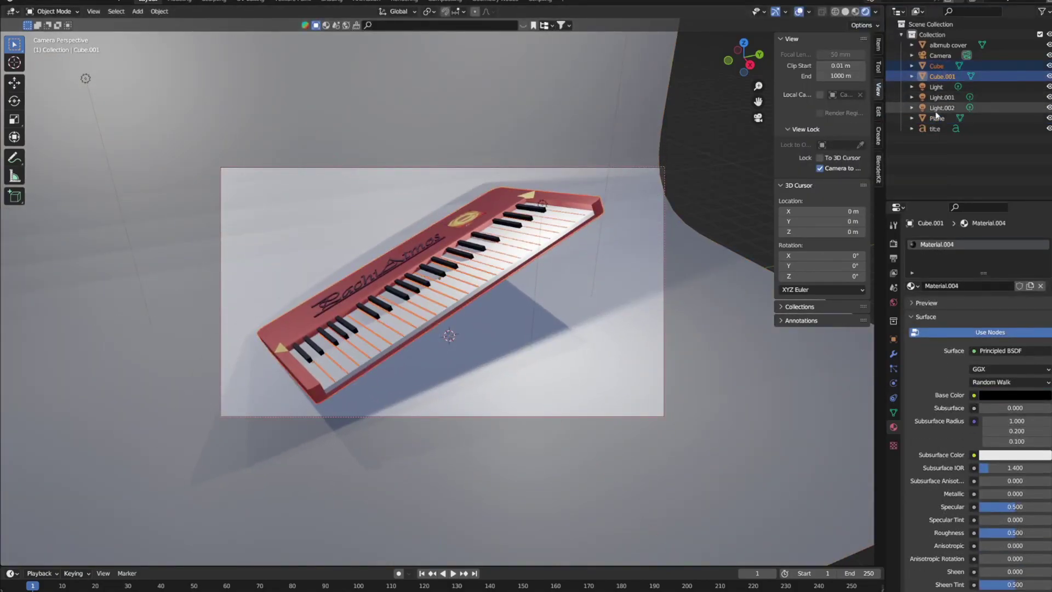
pyautogui.keyDown('ctrl'); pyautogui.click(943, 45); pyautogui.keyUp('ctrl')
pyautogui.press('r')
pyautogui.press('Escape')
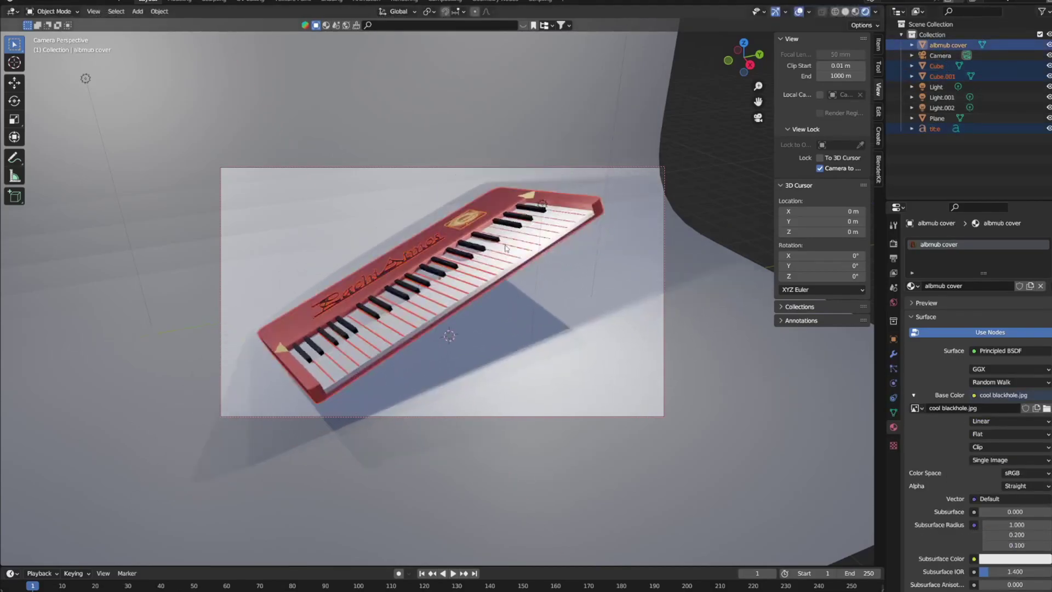
# - Rotate the whole keyboard 14° around the Z axis
pyautogui.press('r')
pyautogui.press('z')
pyautogui.click(483, 223)
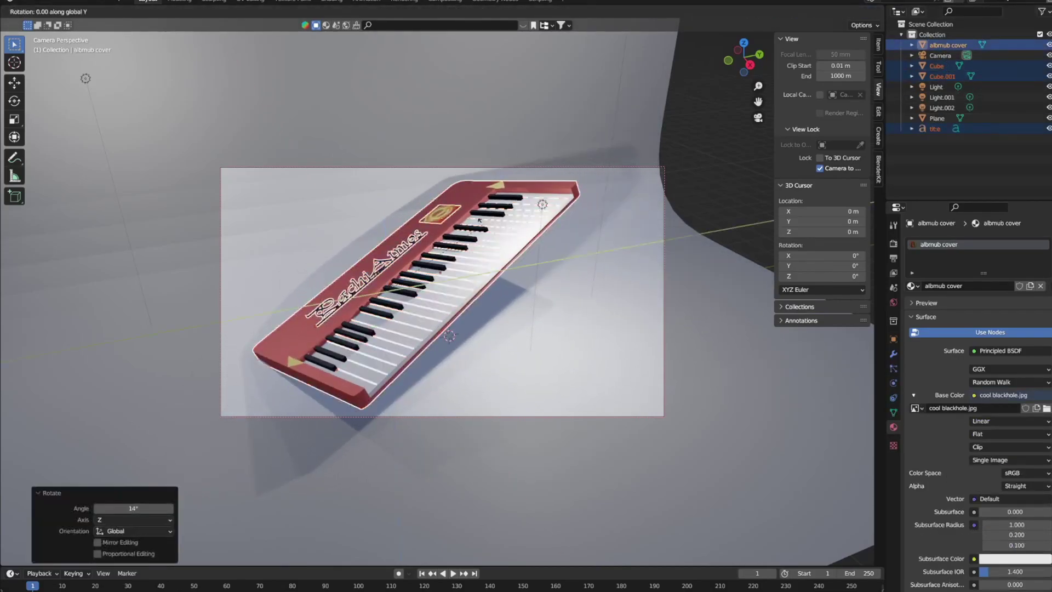
pyautogui.press('r')
pyautogui.press('y')
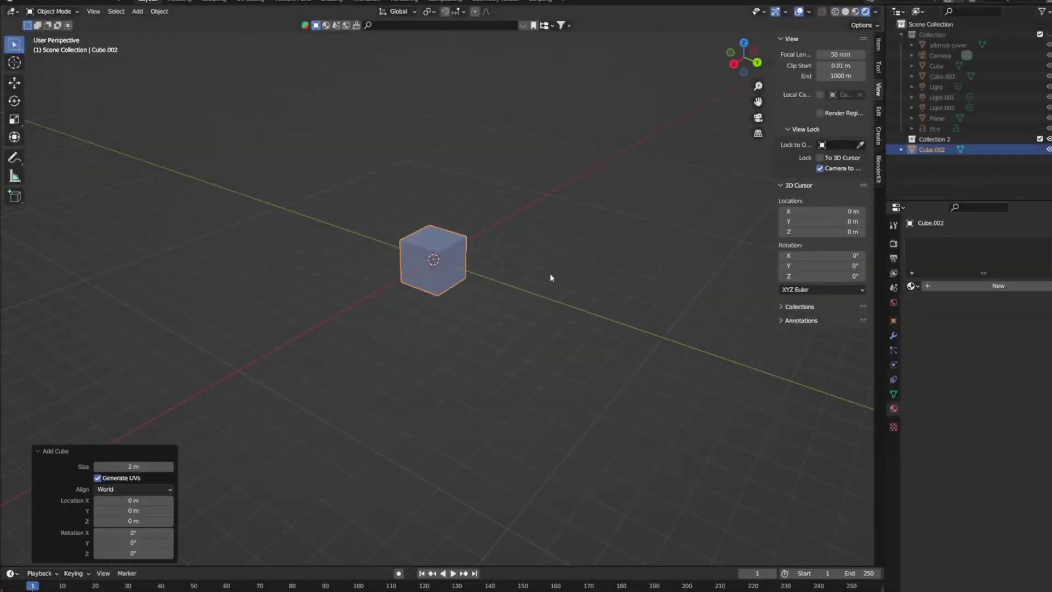
# - Place the new cube and switch the viewport preview to an HDRI
pyautogui.press('g')
pyautogui.click(630, 301)
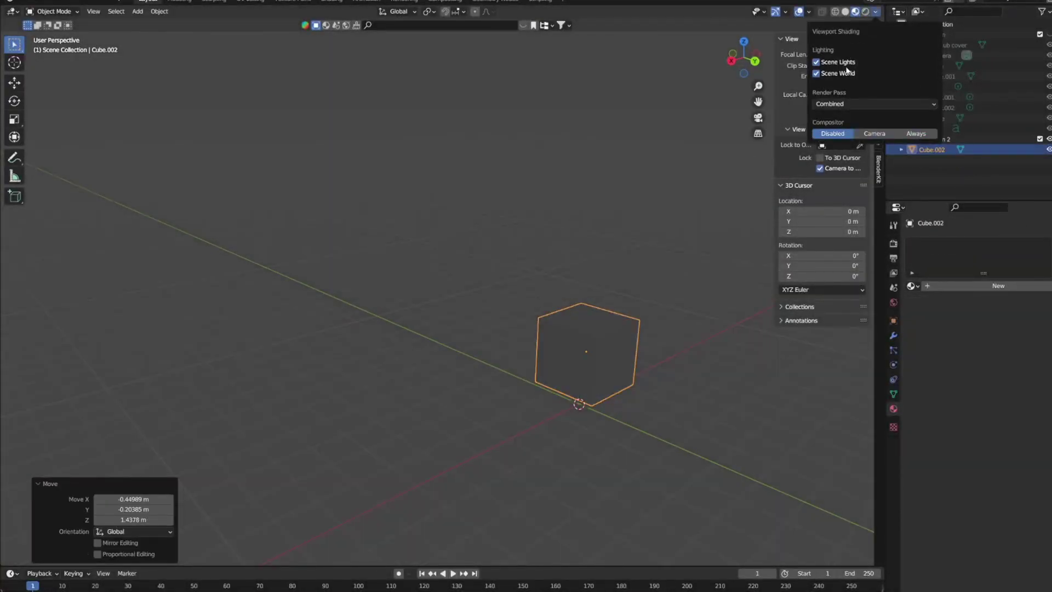
pyautogui.click(846, 72)
pyautogui.click(868, 98)
pyautogui.click(681, 134)
pyautogui.scroll(5, 602, 230)
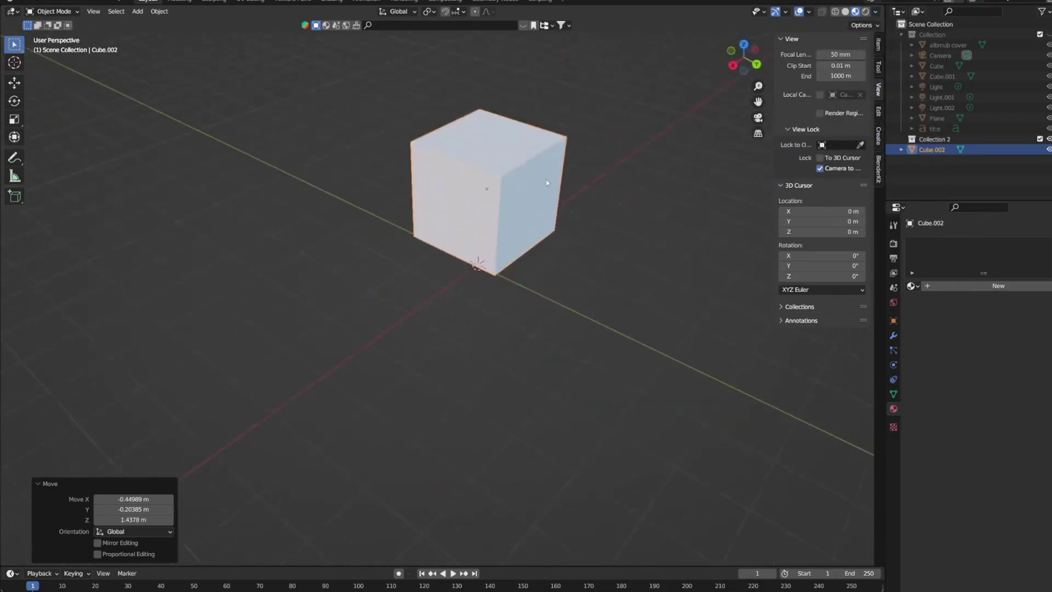
pyautogui.scroll(3, 546, 183)
# - Add edge loops around the cube in edit mode
pyautogui.press('Tab')
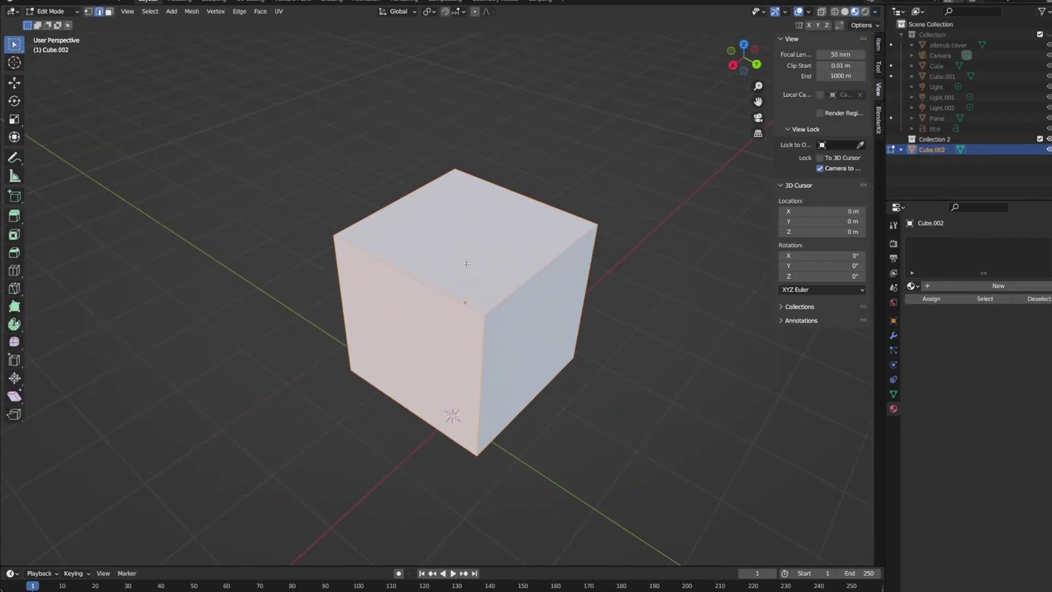
pyautogui.scroll(2, 467, 263)
pyautogui.click(411, 349)
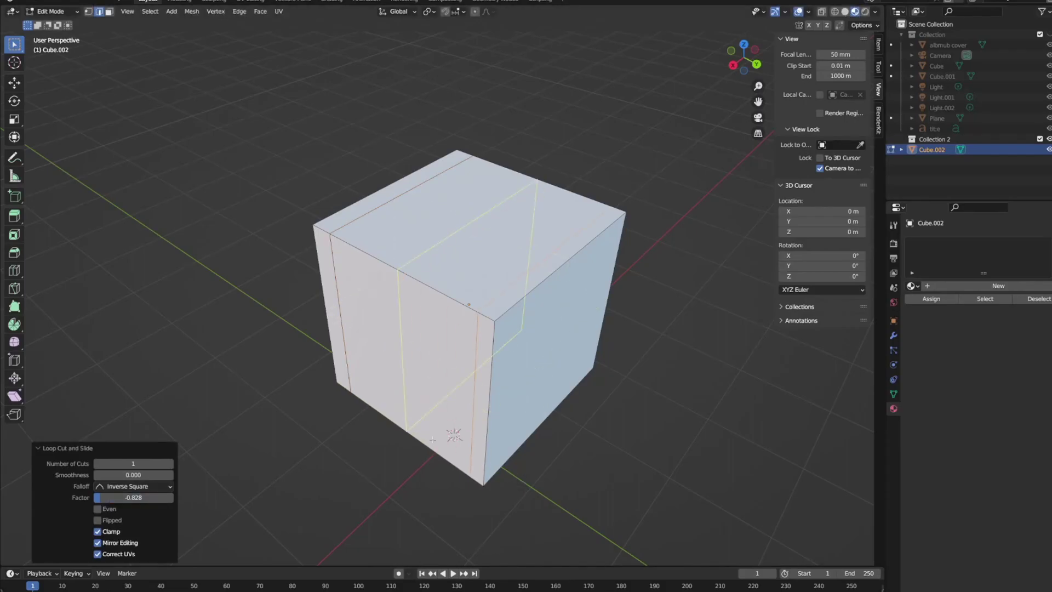
pyautogui.click(443, 407)
pyautogui.moveTo(443, 408); pyautogui.dragTo(428, 360, button='middle')
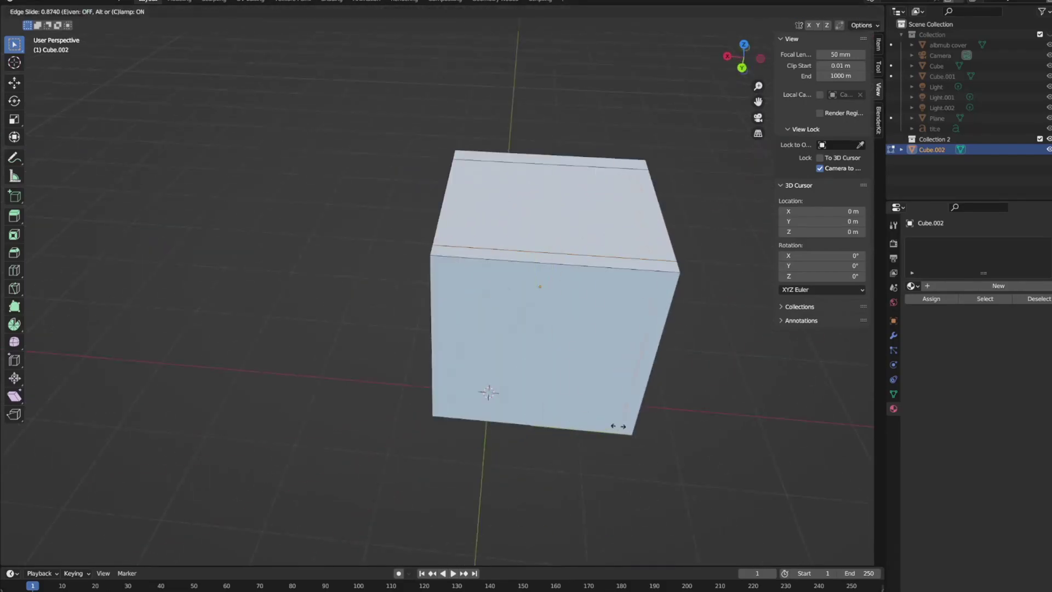
pyautogui.click(488, 392)
pyautogui.moveTo(481, 399); pyautogui.dragTo(437, 343, button='middle')
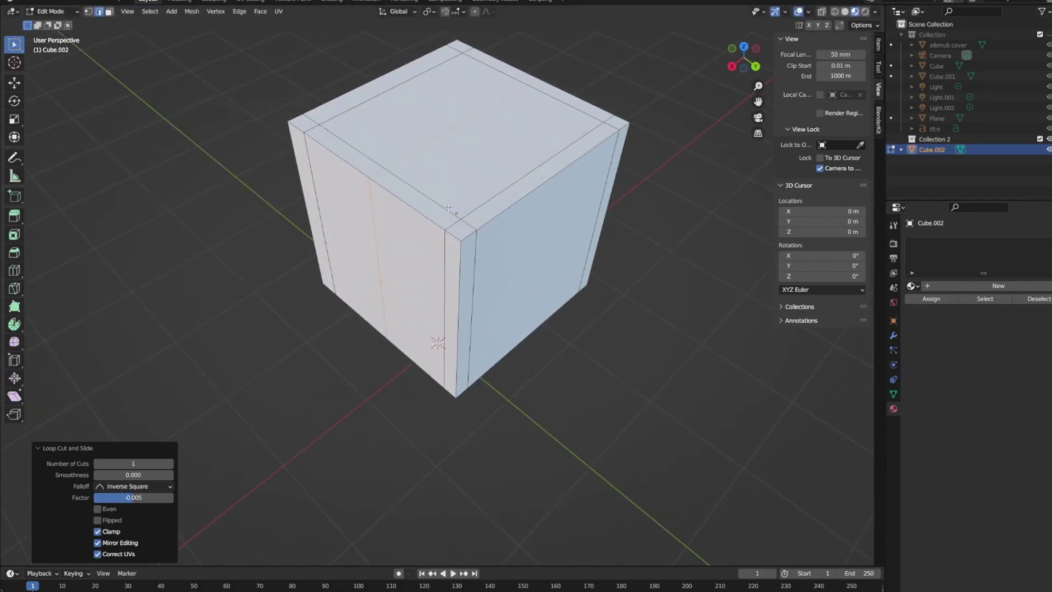
pyautogui.click(538, 325)
# - Sink the top face downward and add another edge loop
pyautogui.click(460, 181)
pyautogui.press('g')
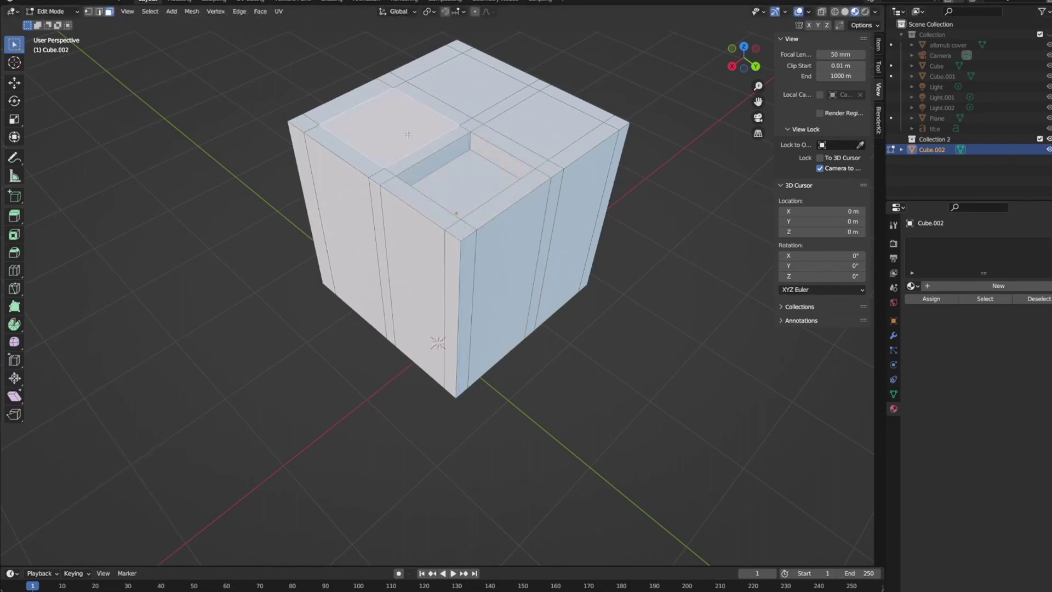
pyautogui.click(483, 101)
pyautogui.moveTo(483, 101); pyautogui.dragTo(498, 346, button='middle')
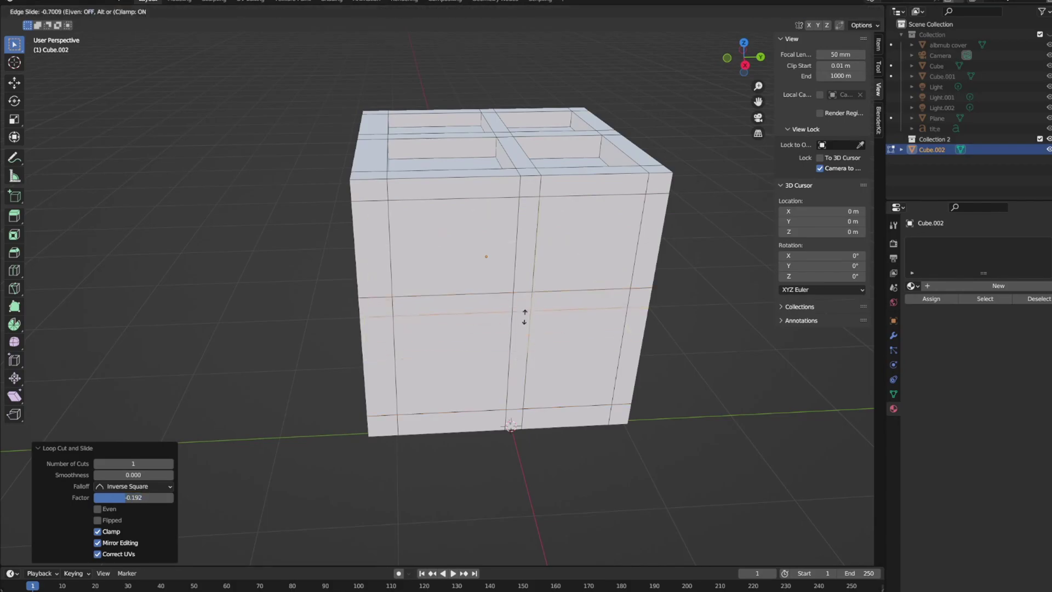
pyautogui.click(492, 311)
pyautogui.click(511, 310)
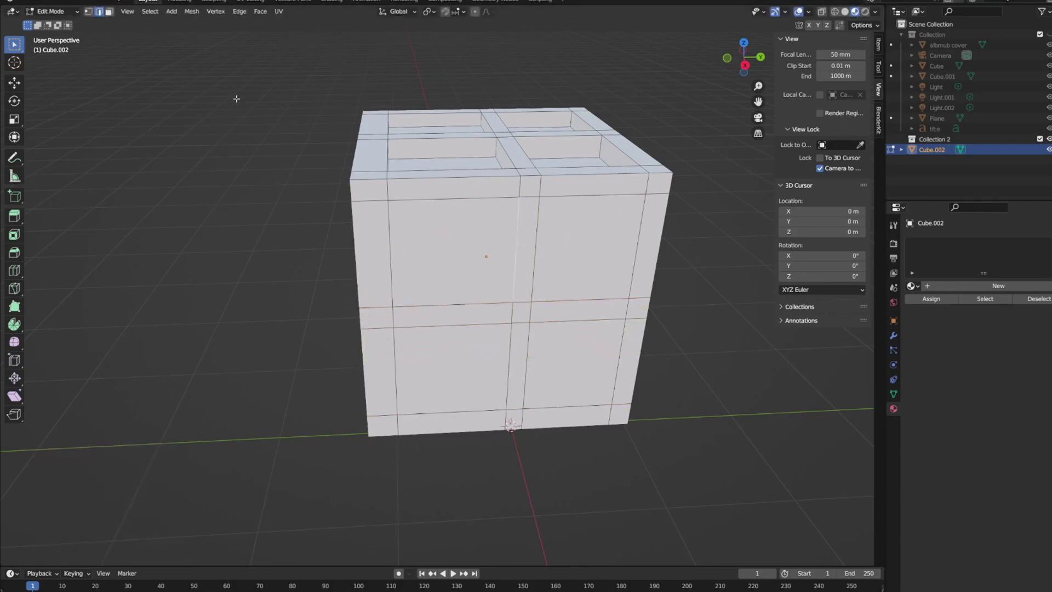
# - Extrude several window faces inward as recessed panels
pyautogui.click(476, 281)
pyautogui.click(589, 252)
pyautogui.click(570, 351)
pyautogui.moveTo(570, 329); pyautogui.dragTo(399, 375, button='middle')
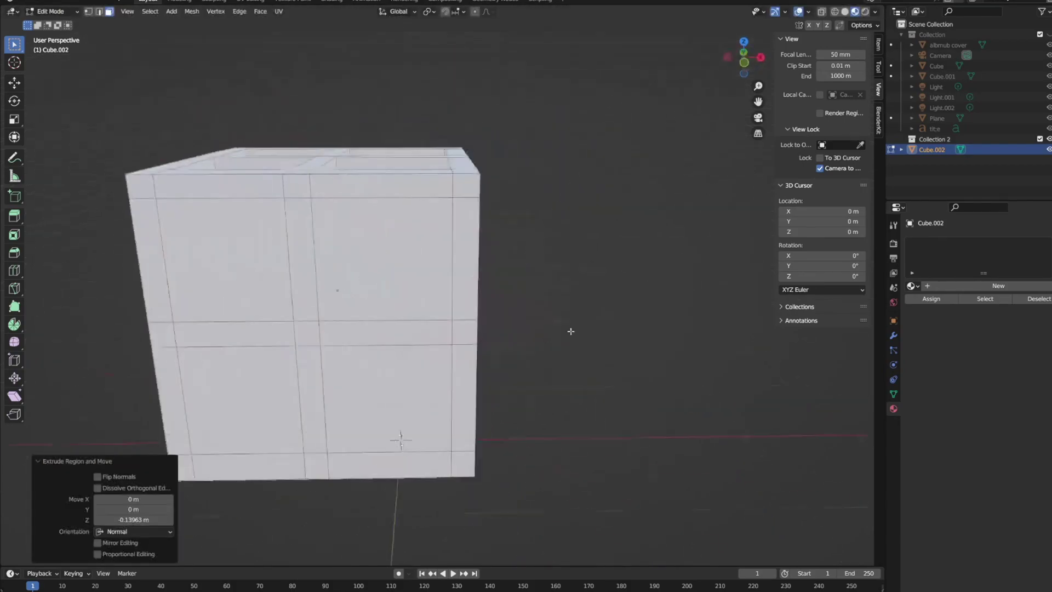
pyautogui.press('e')
pyautogui.click(398, 375)
pyautogui.click(241, 406)
pyautogui.moveTo(241, 405); pyautogui.dragTo(301, 281, button='middle')
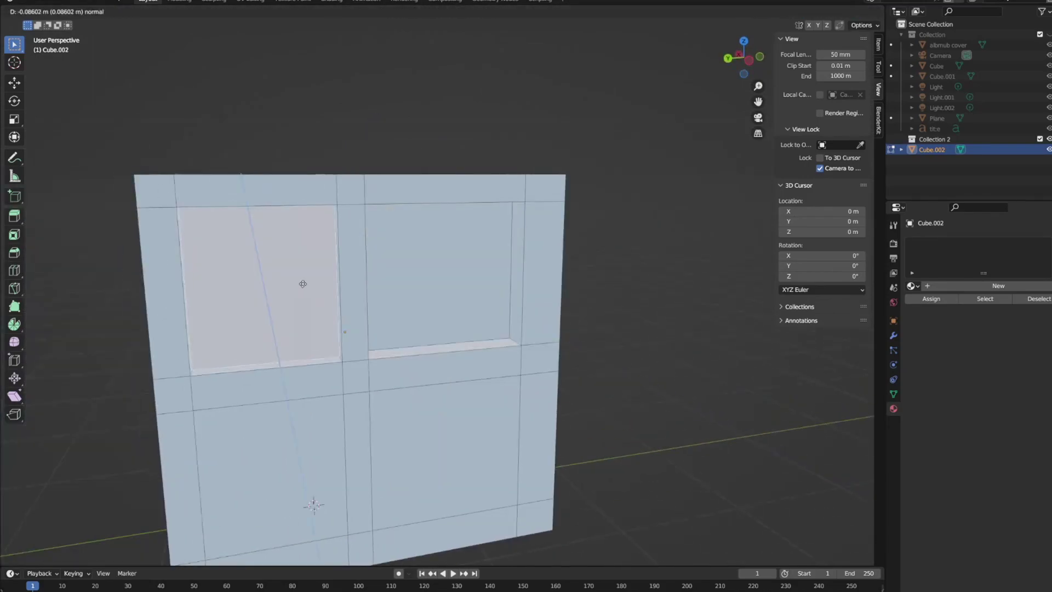
pyautogui.press('e')
pyautogui.click(288, 443)
# - Recess the remaining lower window faces to the same depth
pyautogui.moveTo(289, 444); pyautogui.dragTo(406, 296, button='middle')
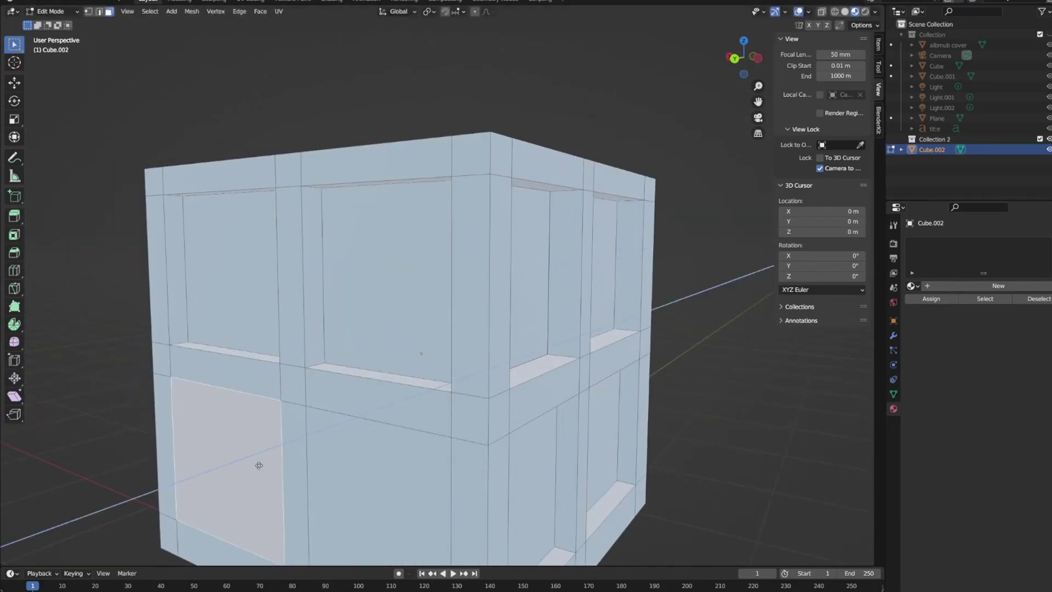
pyautogui.click(379, 451)
pyautogui.moveTo(379, 451); pyautogui.dragTo(592, 340, button='middle')
pyautogui.click(591, 340)
pyautogui.click(362, 432)
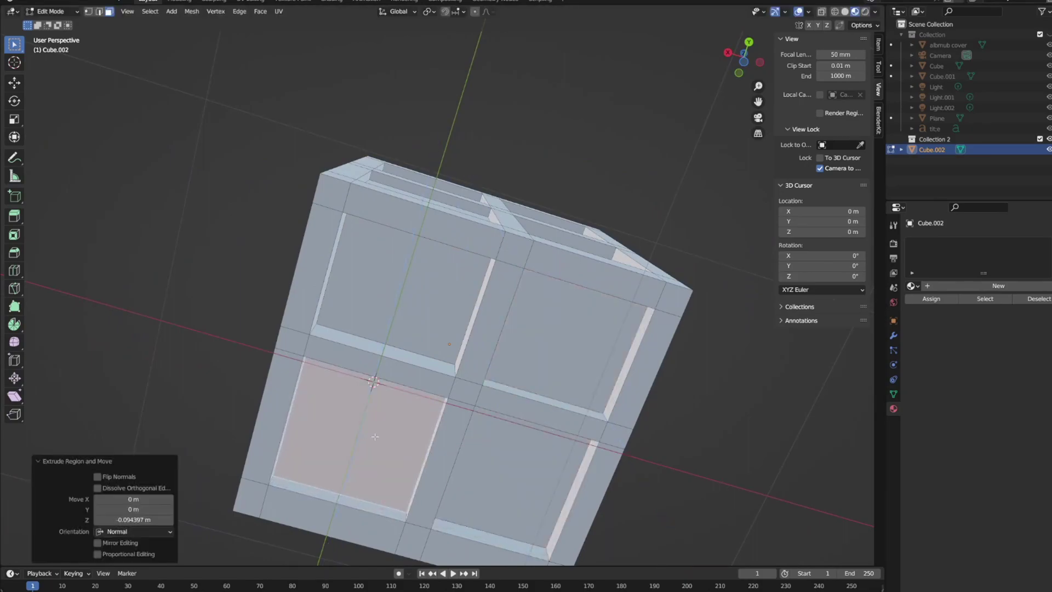
pyautogui.moveTo(362, 432)
pyautogui.mouseDown(button='middle')
pyautogui.moveTo(394, 222)
pyautogui.moveTo(349, 250)
pyautogui.mouseUp(button='middle')
# - Try a level-3 Subdivision Surface modifier on the cube, then undo it
pyautogui.press('2')
pyautogui.click(893, 335)
pyautogui.click(925, 242)
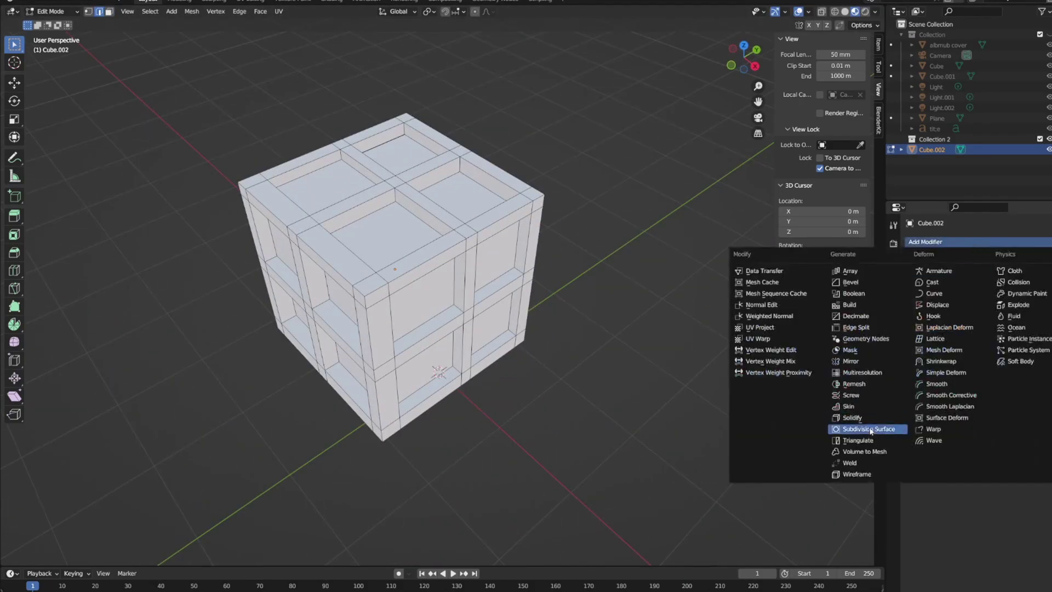
pyautogui.click(833, 429)
pyautogui.moveTo(833, 429)
pyautogui.mouseDown(button='middle')
pyautogui.moveTo(759, 344)
pyautogui.moveTo(666, 335)
pyautogui.moveTo(513, 348)
pyautogui.moveTo(551, 373)
pyautogui.mouseUp(button='middle')
pyautogui.hotkey('ctrl', '3')
pyautogui.hotkey('ctrl', 'z')
# - Select the edge path along the crate's top rim
pyautogui.click(551, 373)
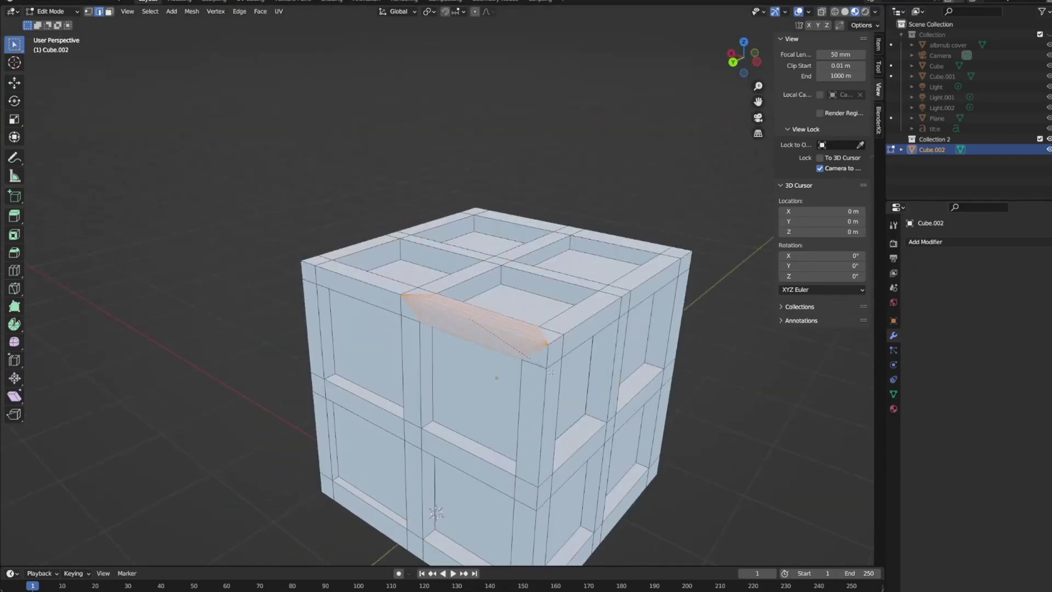
pyautogui.press('Tab')
pyautogui.press('Tab')
pyautogui.scroll(3, 579, 325)
pyautogui.moveTo(579, 325); pyautogui.dragTo(633, 471, button='middle')
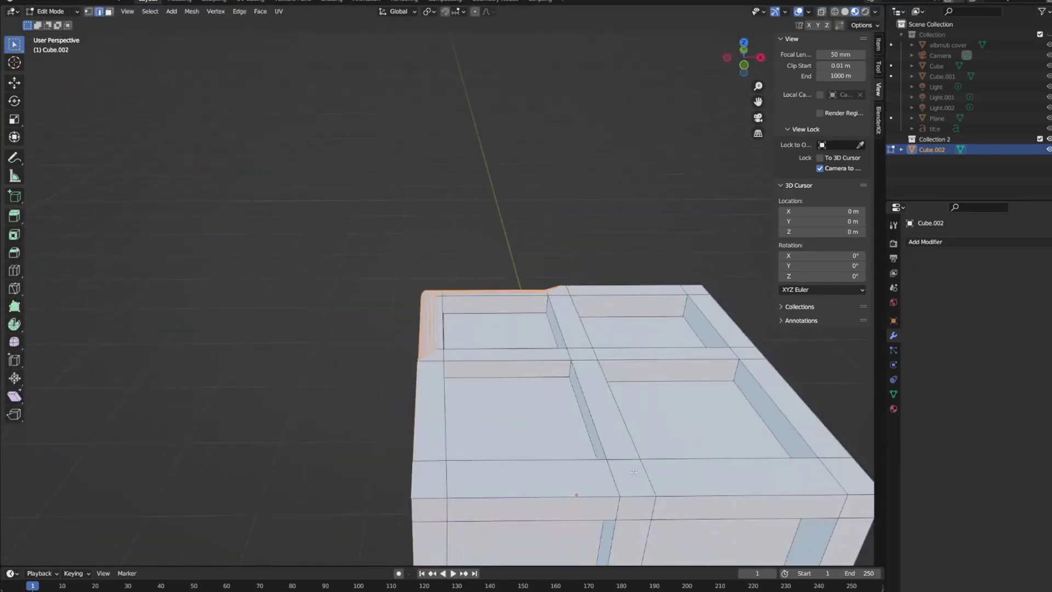
pyautogui.keyDown('ctrl'); pyautogui.click(688, 496); pyautogui.keyUp('ctrl')
pyautogui.moveTo(688, 496)
pyautogui.mouseDown(button='middle')
pyautogui.moveTo(462, 400)
pyautogui.moveTo(565, 332)
pyautogui.moveTo(436, 373)
pyautogui.mouseUp(button='middle')
pyautogui.scroll(3, 570, 335)
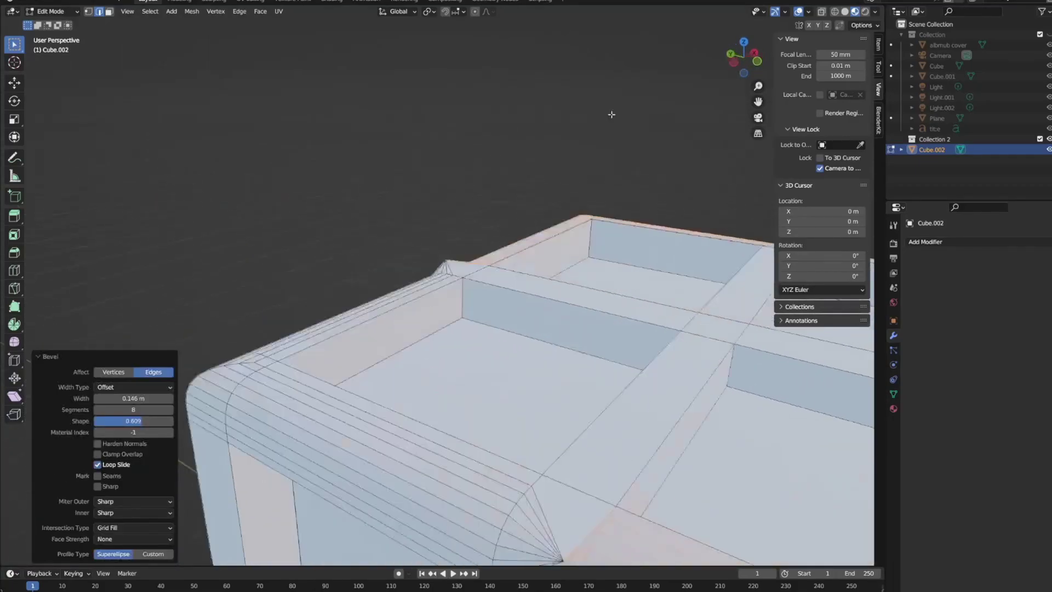
pyautogui.scroll(-5, 605, 110)
# - Bevel the top rim edges with 8 segments at 0.146 m and show Material settings
pyautogui.moveTo(483, 160)
pyautogui.mouseDown(button='middle')
pyautogui.moveTo(369, 195)
pyautogui.moveTo(468, 260)
pyautogui.mouseUp(button='middle')
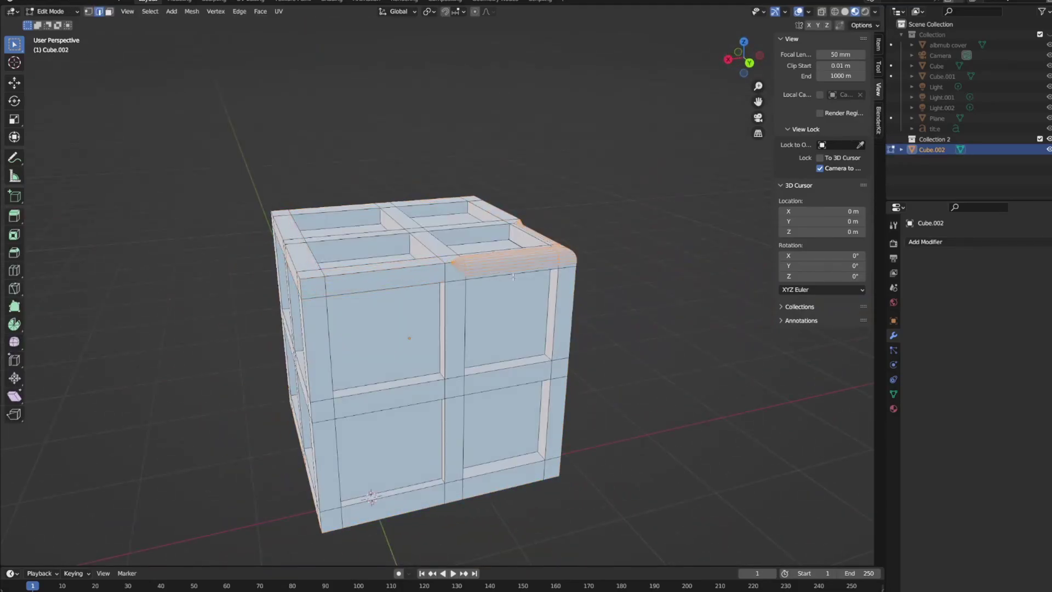
pyautogui.keyDown('ctrl'); pyautogui.click(401, 275); pyautogui.keyUp('ctrl')
pyautogui.scroll(3, 400, 275)
pyautogui.moveTo(401, 275)
pyautogui.mouseDown(button='middle')
pyautogui.moveTo(595, 305)
pyautogui.moveTo(492, 310)
pyautogui.moveTo(533, 208)
pyautogui.moveTo(482, 296)
pyautogui.moveTo(466, 258)
pyautogui.moveTo(398, 213)
pyautogui.mouseUp(button='middle')
pyautogui.scroll(-3, 493, 310)
pyautogui.rightClick(482, 296)
pyautogui.click(894, 409)
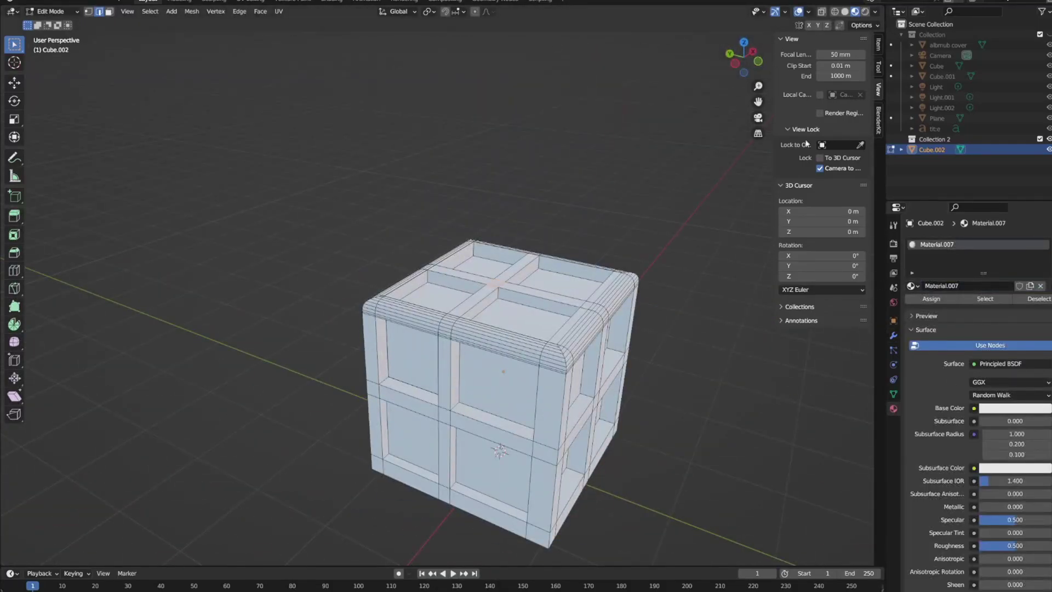
# - Search BlenderKit for 'wooden' and apply the Wooden plank material to the crate
pyautogui.write('wooden')
pyautogui.press('Return')
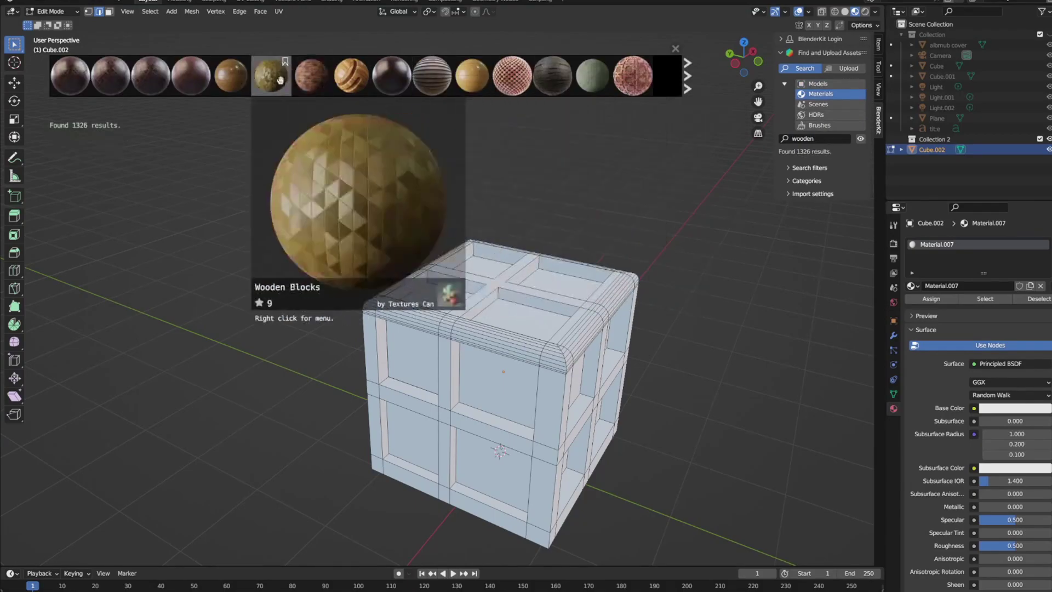
pyautogui.click(311, 75)
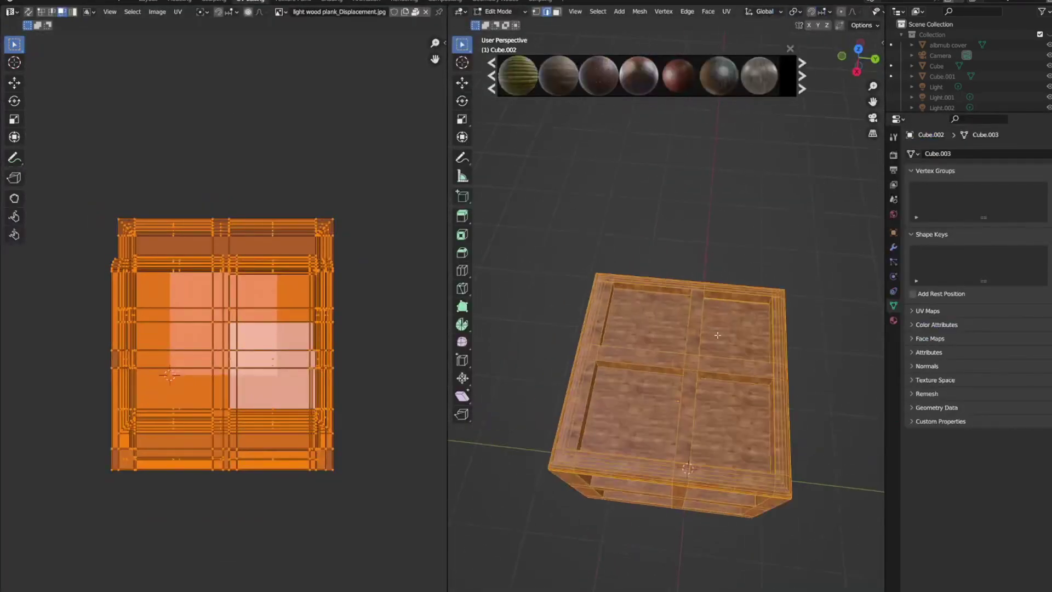
# - Shift the crate's wood texture by moving its UV island in edit mode
pyautogui.click(717, 335)
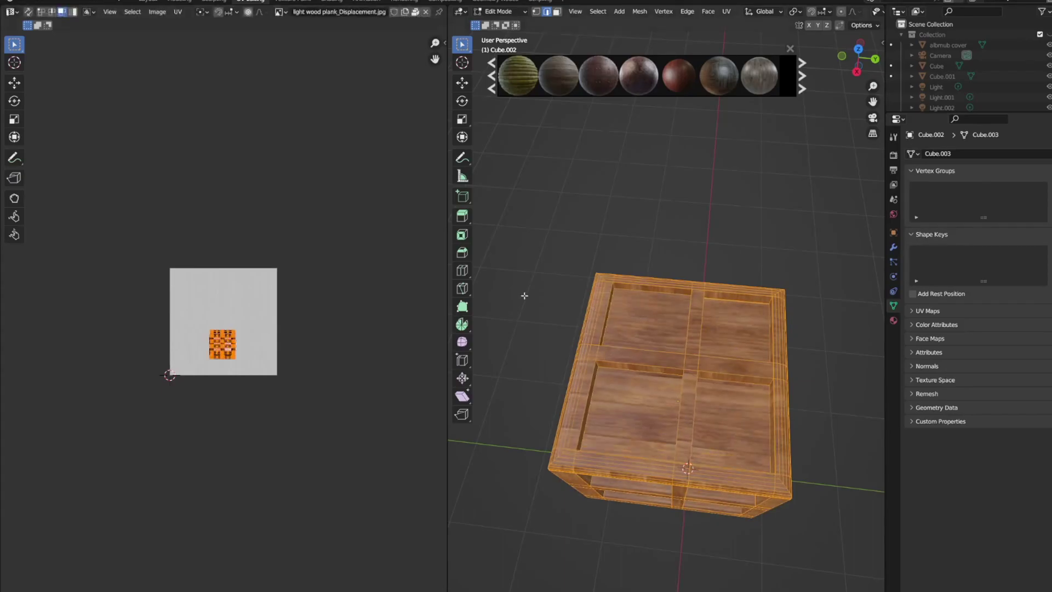
pyautogui.moveTo(717, 334); pyautogui.dragTo(532, 206, button='middle')
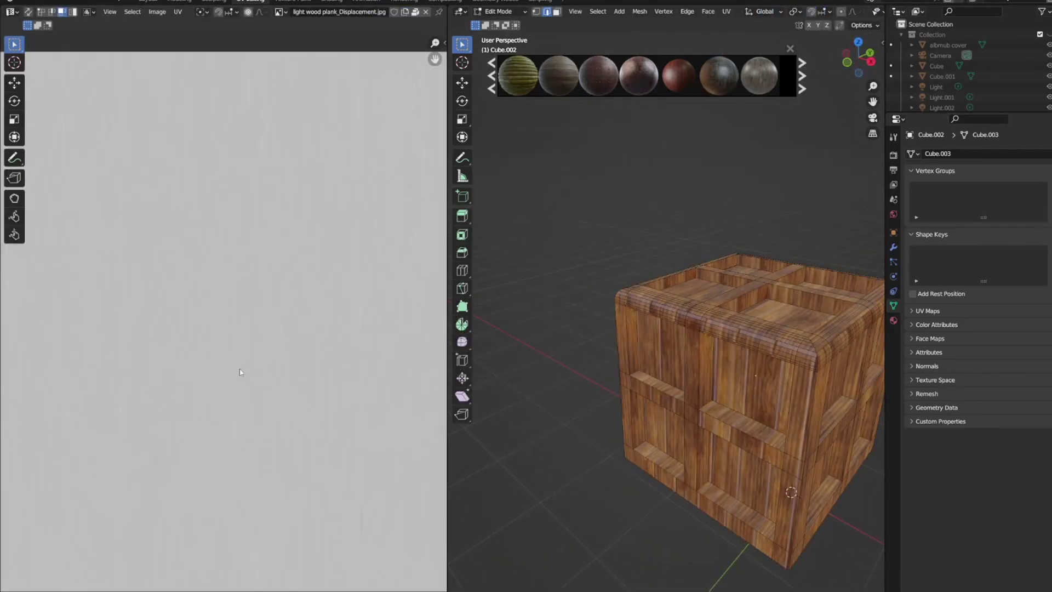
pyautogui.press('Tab')
pyautogui.scroll(6, 239, 363)
pyautogui.press('g')
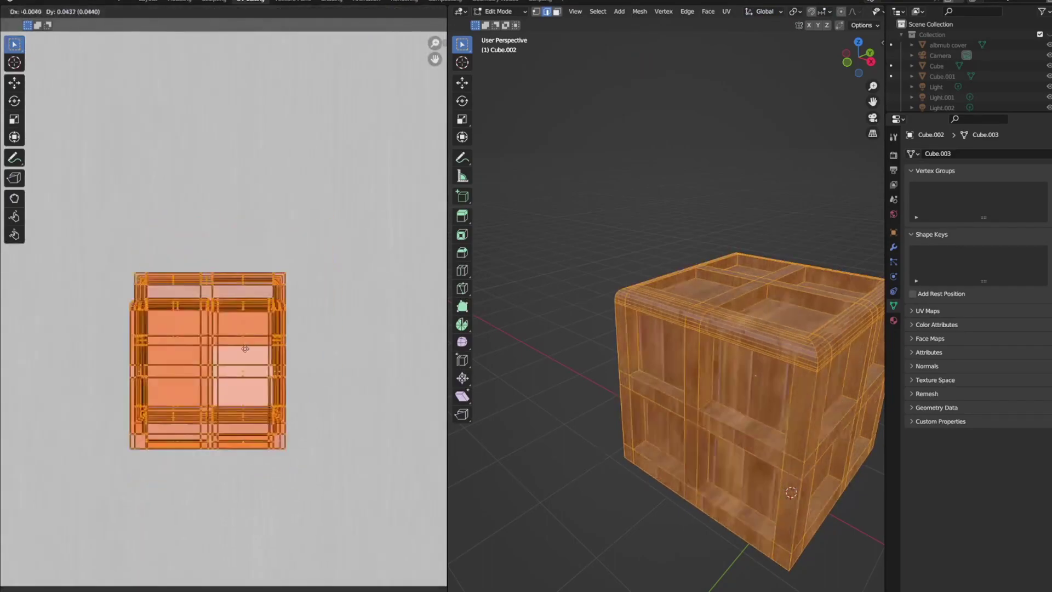
pyautogui.click(293, 277)
# - Select the crate's top panel faces and move their UVs
pyautogui.click(732, 416)
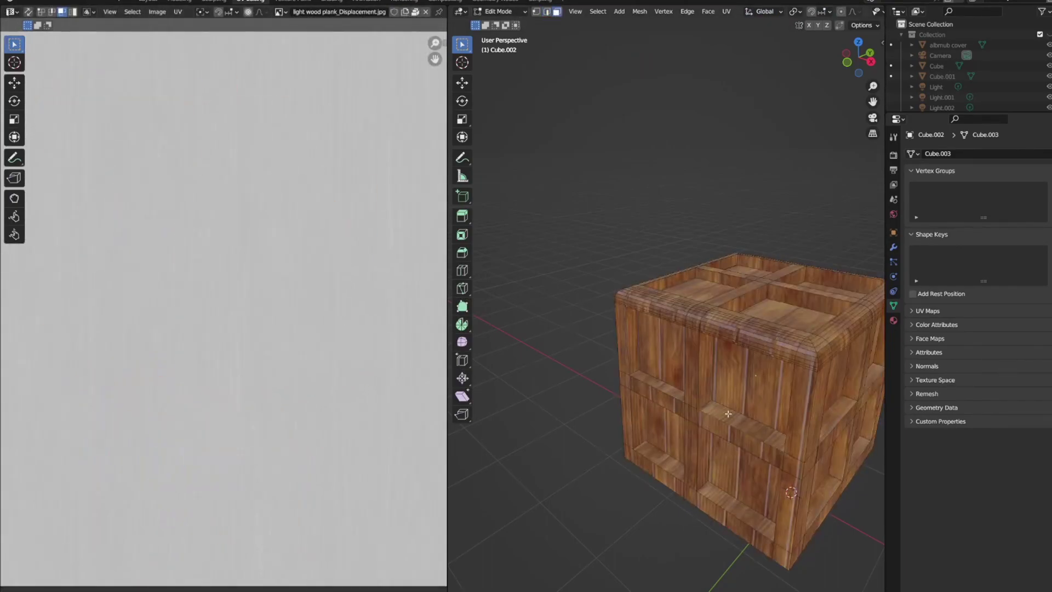
pyautogui.click(771, 312)
pyautogui.moveTo(771, 312); pyautogui.dragTo(712, 351, button='middle')
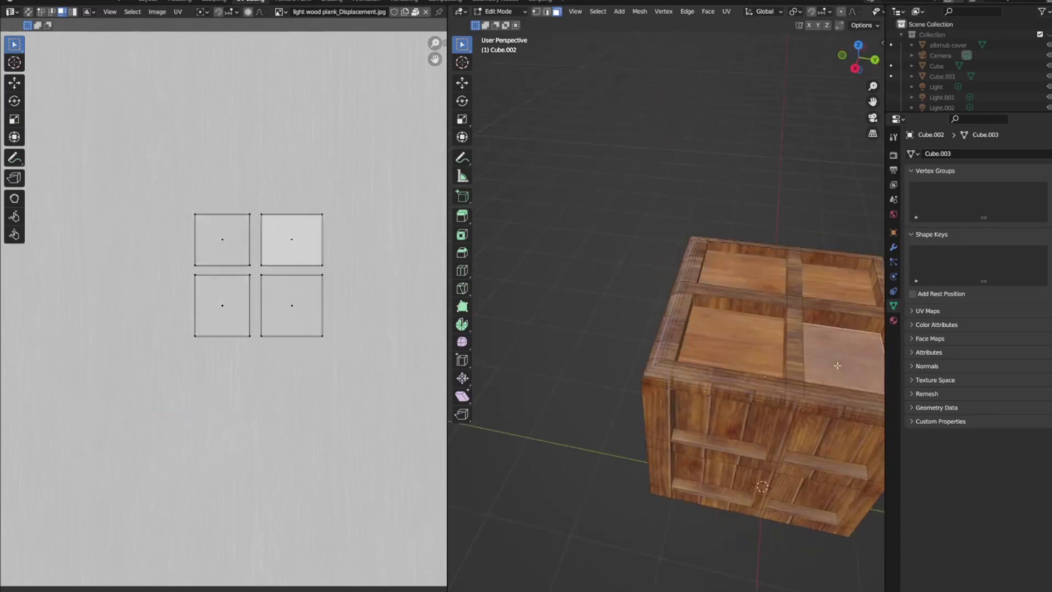
pyautogui.press('g')
pyautogui.hotkey('alt', 'a')
pyautogui.moveTo(602, 307); pyautogui.dragTo(714, 266, button='middle')
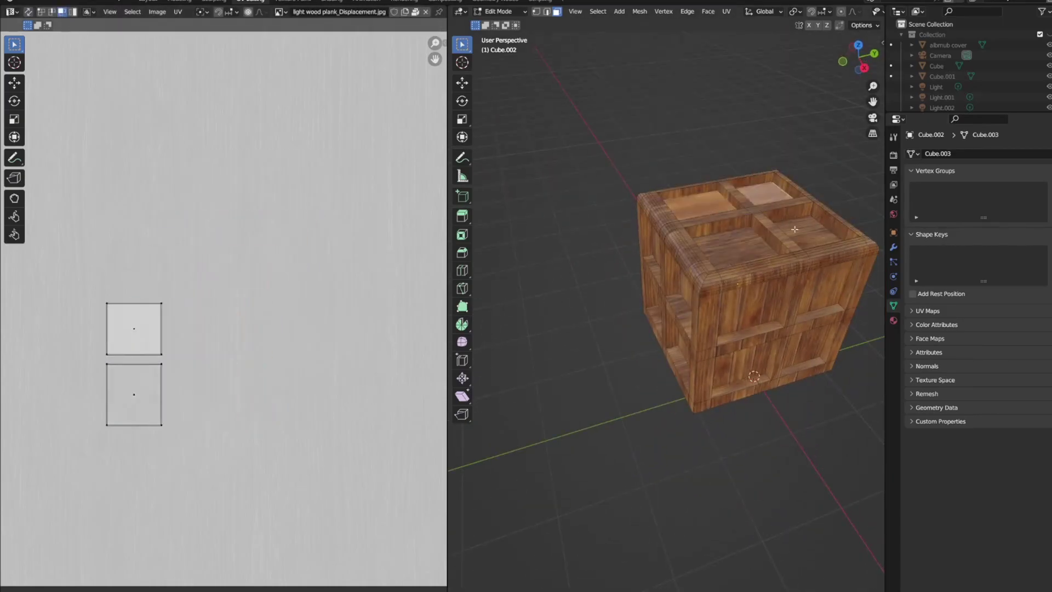
pyautogui.moveTo(749, 356); pyautogui.dragTo(760, 372, button='middle')
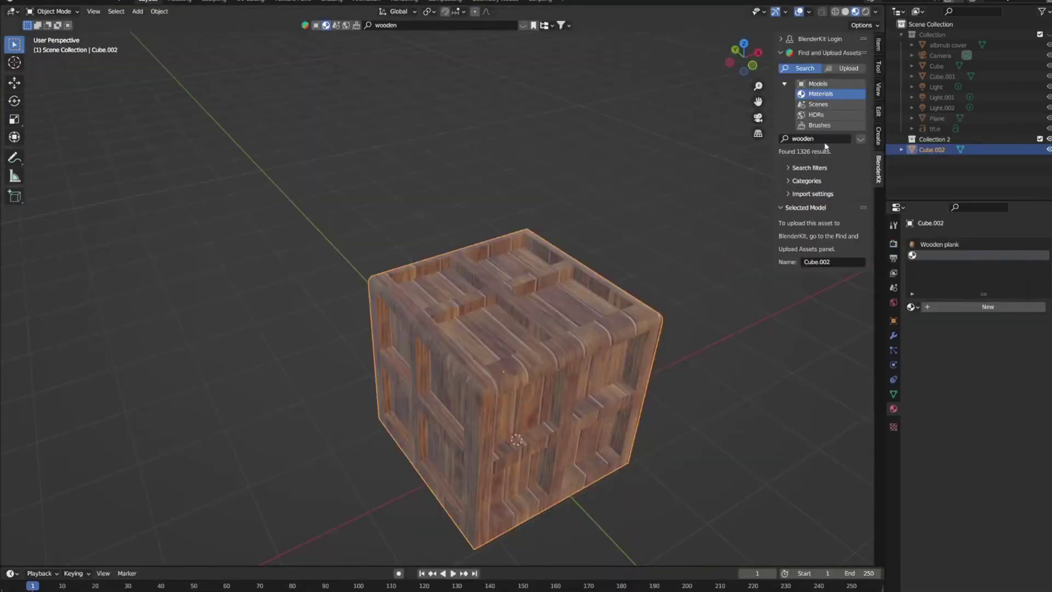
# - Refine the BlenderKit material search to 'wooden box'
pyautogui.click(816, 138)
pyautogui.write('box')
pyautogui.press('Return')
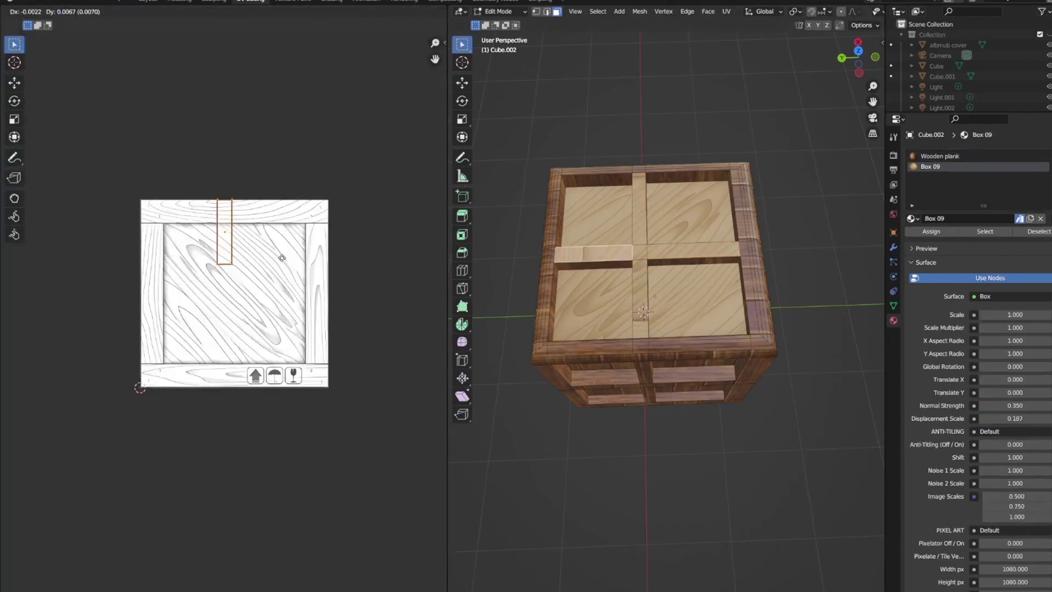
# - Assign Box 09 to the inset panel faces and scale their UVs to fill each panel
pyautogui.scroll(3, 352, 289)
pyautogui.press('s')
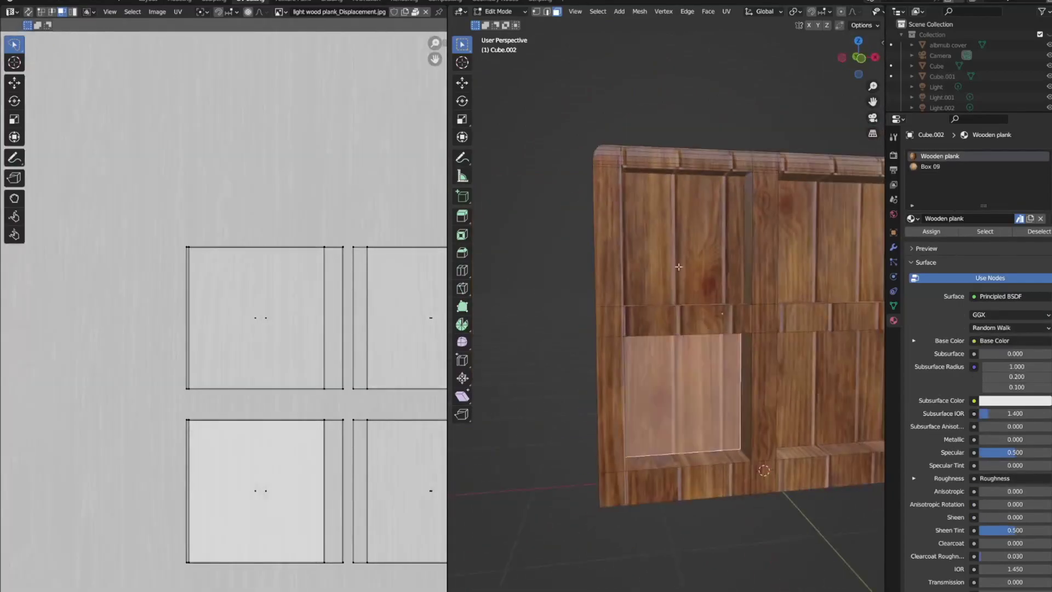
pyautogui.click(929, 166)
pyautogui.click(931, 232)
pyautogui.press('a')
pyautogui.press('s')
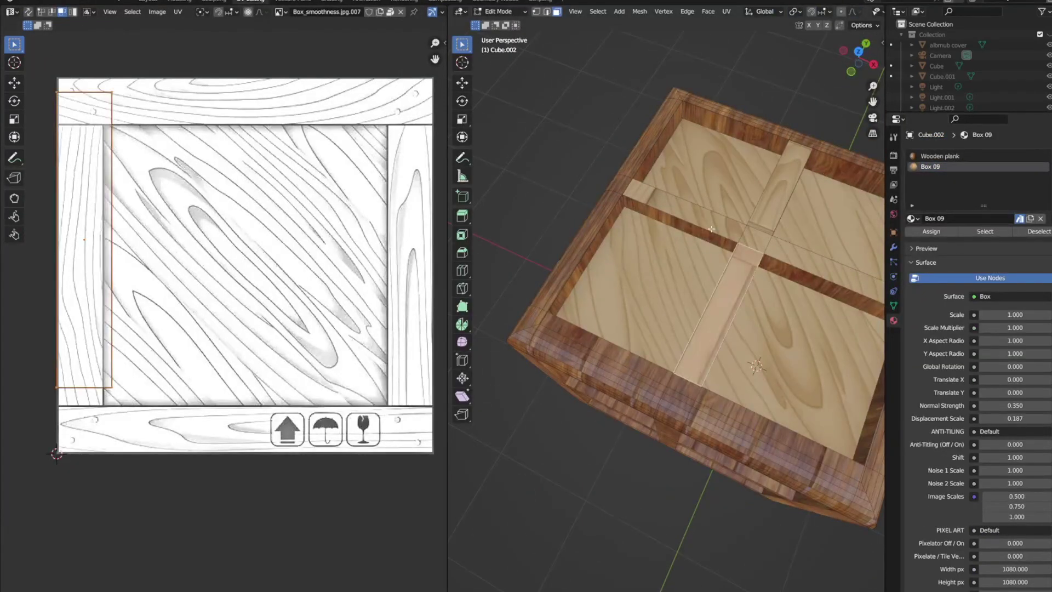
# - Assign Wooden plank to the vertical plank faces and shrink their UVs
pyautogui.click(748, 243)
pyautogui.click(940, 156)
pyautogui.click(930, 231)
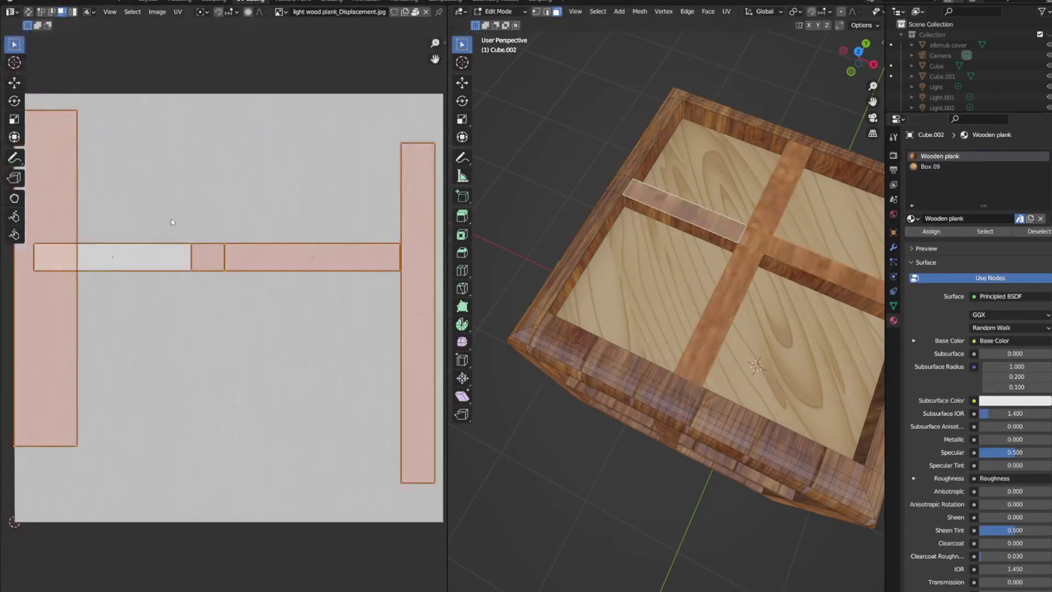
pyautogui.scroll(-3, 263, 318)
pyautogui.press('s')
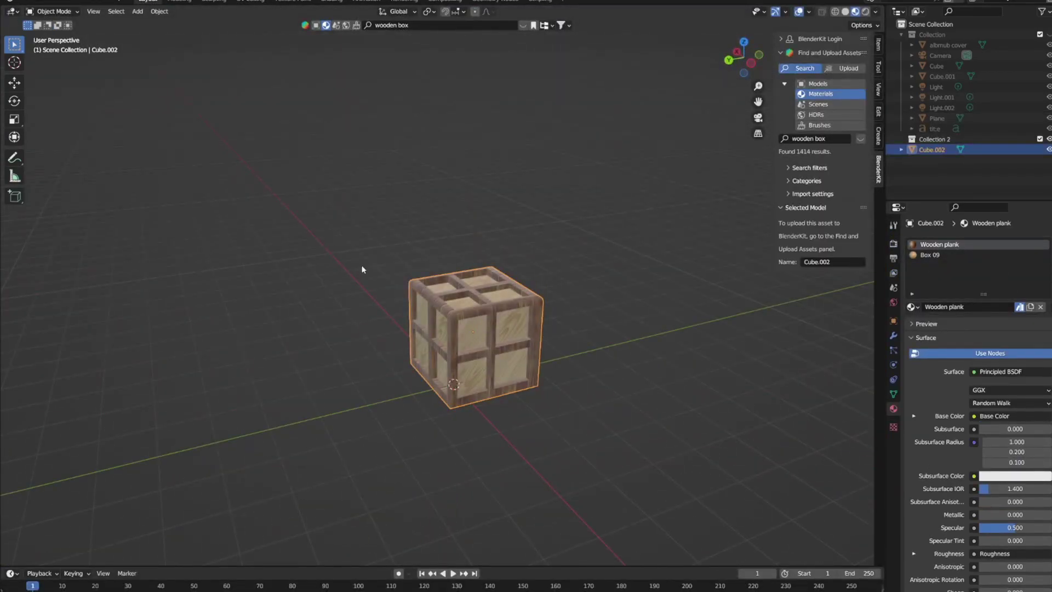
# - Unhide the scene and place the crate beside the keyboard, checked through the camera
pyautogui.press('KP_Divide')
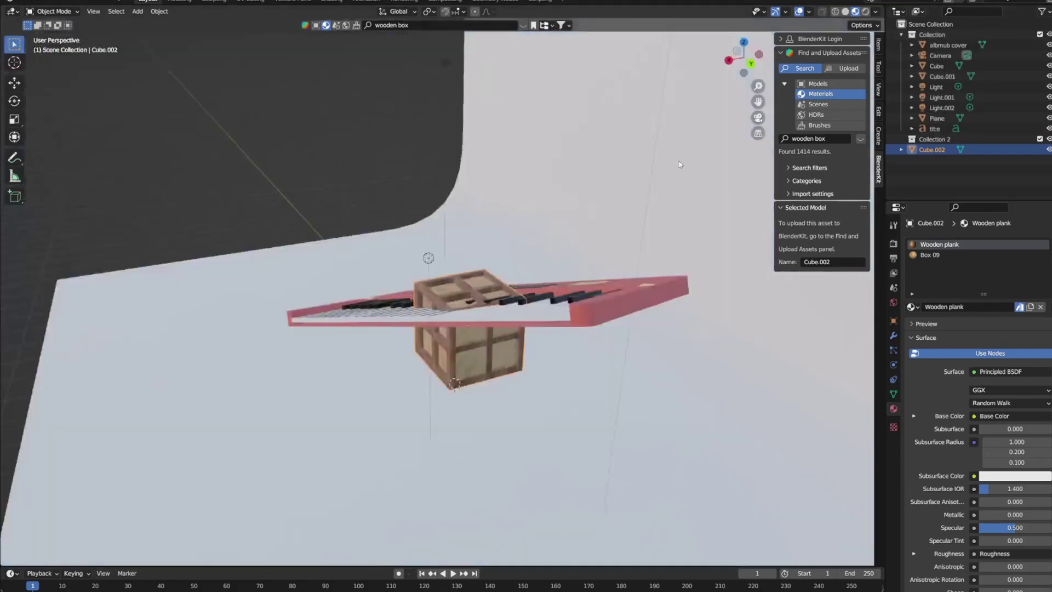
pyautogui.press('g')
pyautogui.click(627, 260)
pyautogui.press('KP_0')
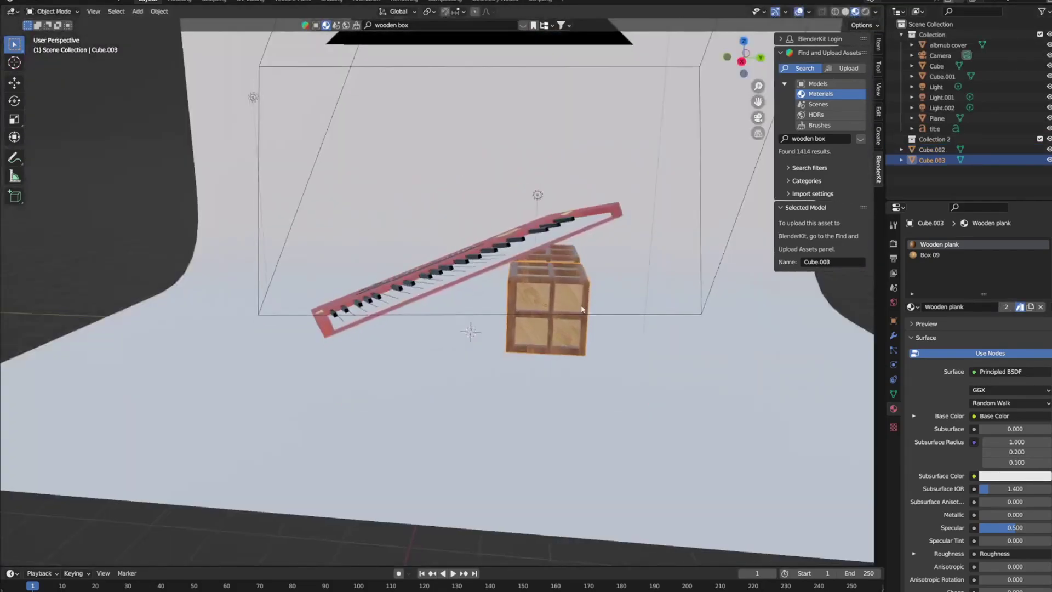
pyautogui.click(662, 305)
# - Duplicate the crate and position the copy next to it
pyautogui.hotkey('shift', 'd')
pyautogui.moveTo(662, 305)
pyautogui.mouseDown(button='middle')
pyautogui.moveTo(419, 305)
pyautogui.moveTo(449, 315)
pyautogui.mouseUp(button='middle')
pyautogui.press('g')
pyautogui.click(480, 323)
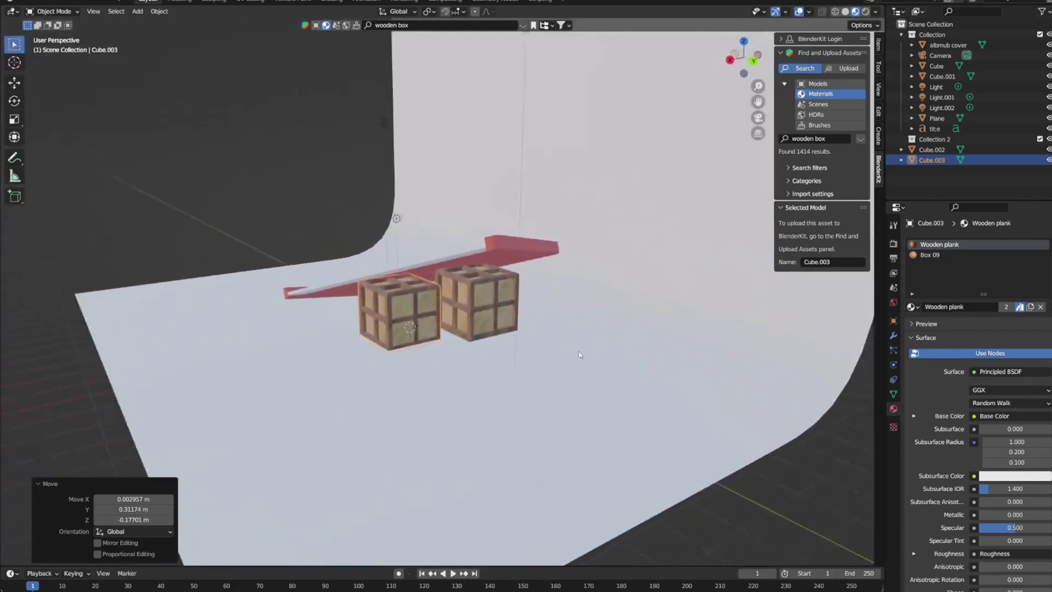
# - Add a smaller scaled-down crate copy
pyautogui.hotkey('shift', 'd')
pyautogui.press('s')
pyautogui.click(487, 338)
# - Duplicate another crate and rotate it to a new angle, checking the camera view
pyautogui.hotkey('shift', 'd')
pyautogui.press('r')
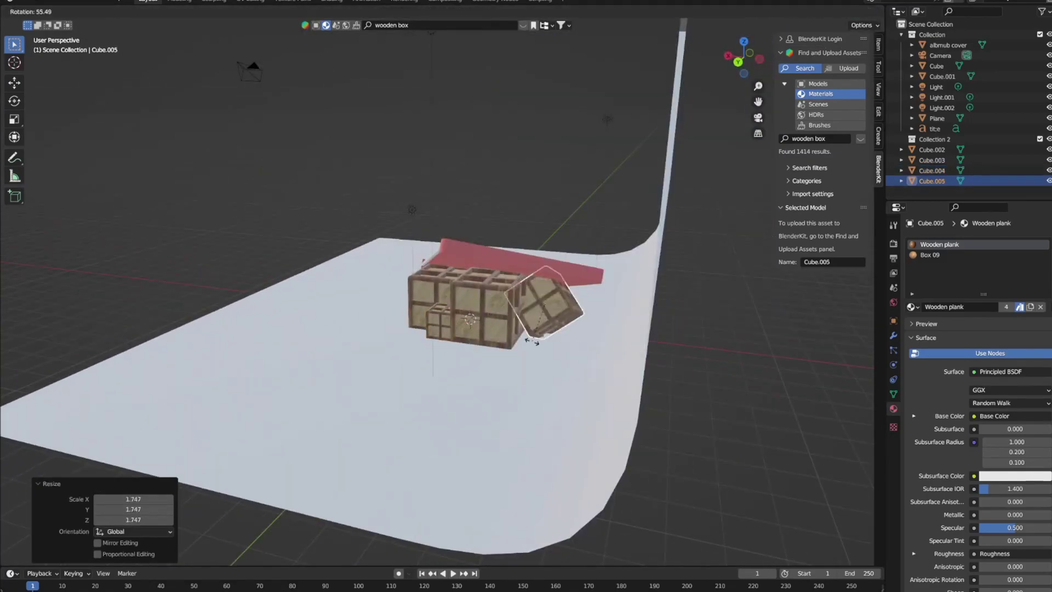
pyautogui.click(501, 274)
pyautogui.press('KP_0')
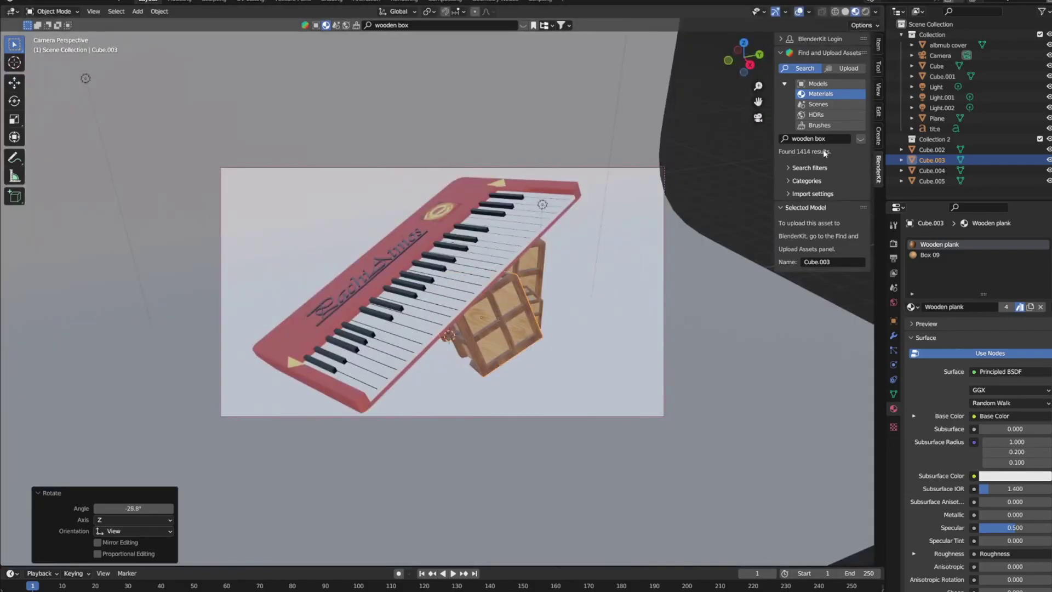
pyautogui.click(877, 88)
pyautogui.press('r')
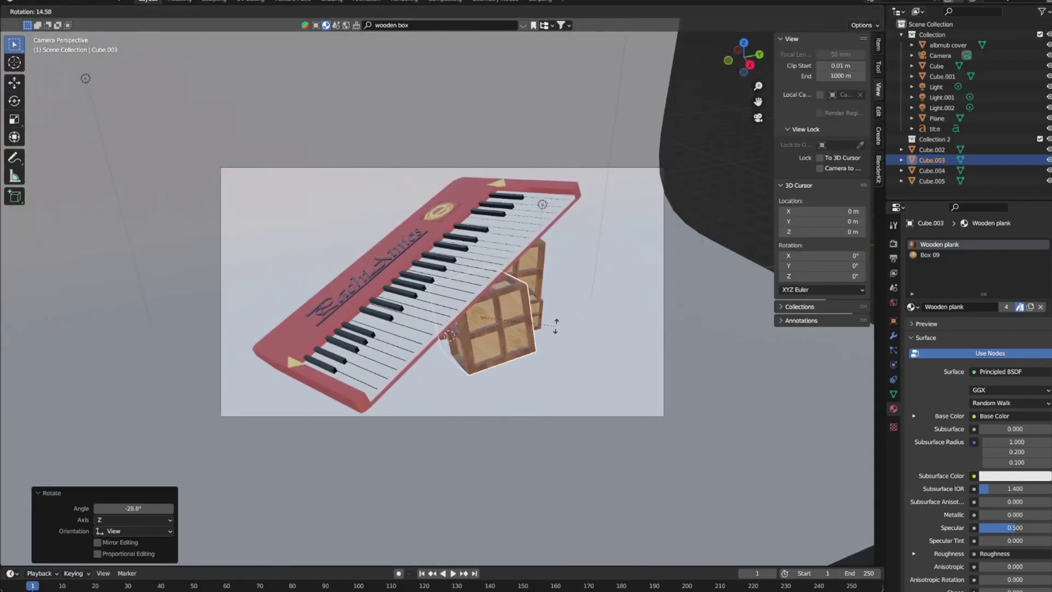
pyautogui.click(539, 318)
pyautogui.moveTo(540, 318); pyautogui.dragTo(526, 313, button='middle')
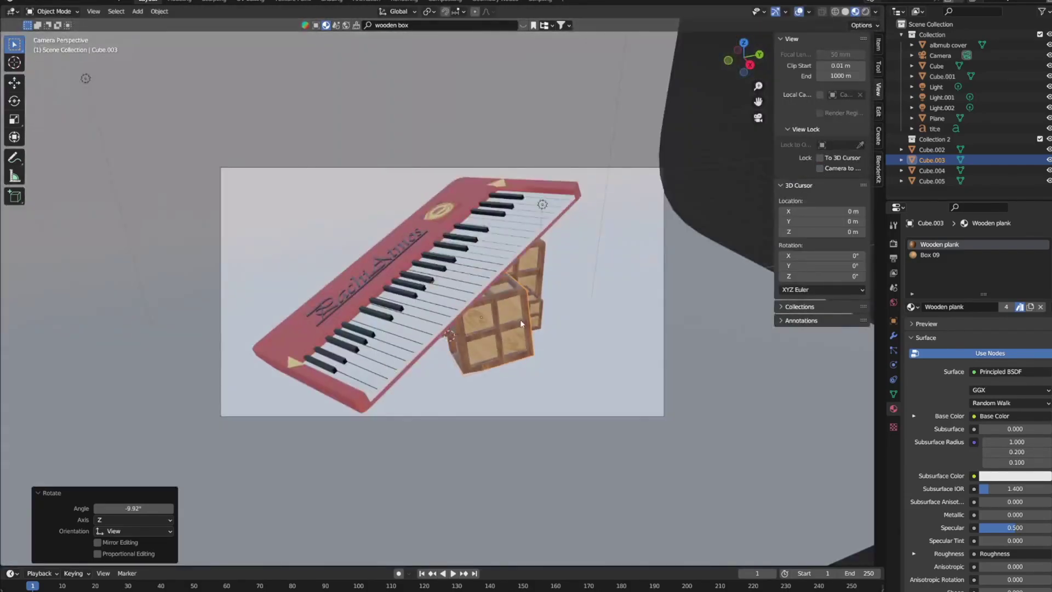
# - Rotate the crate around the view axis so it sits under the tilted keyboard
pyautogui.press('r')
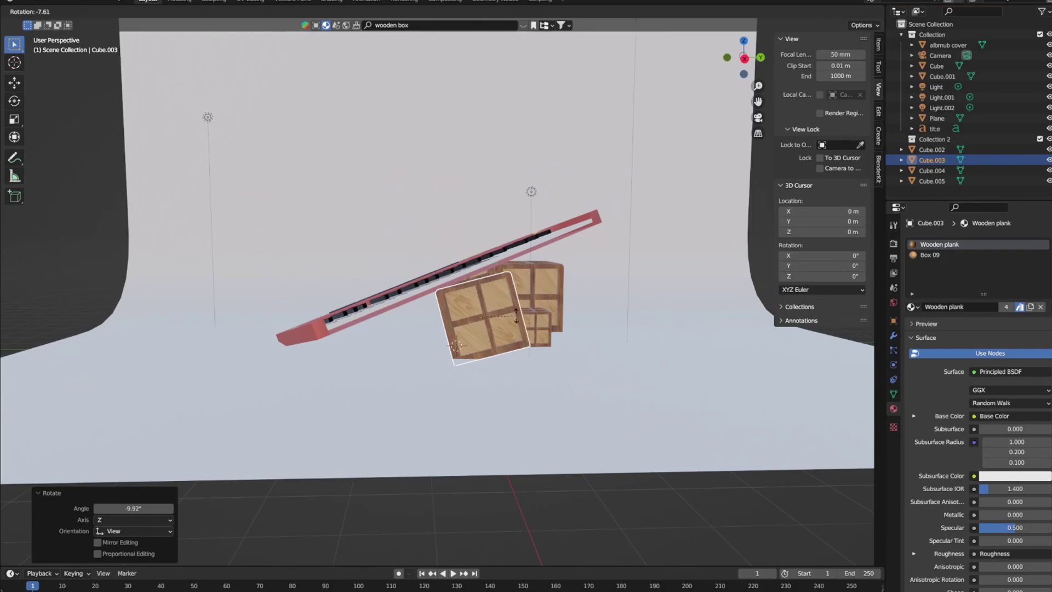
pyautogui.press('Escape')
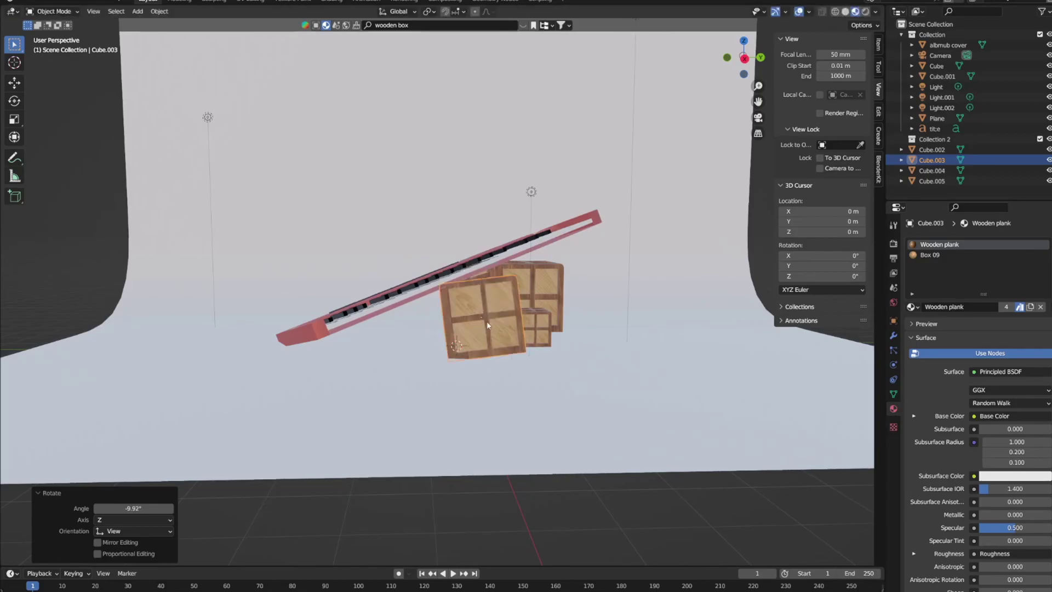
pyautogui.press('Tab')
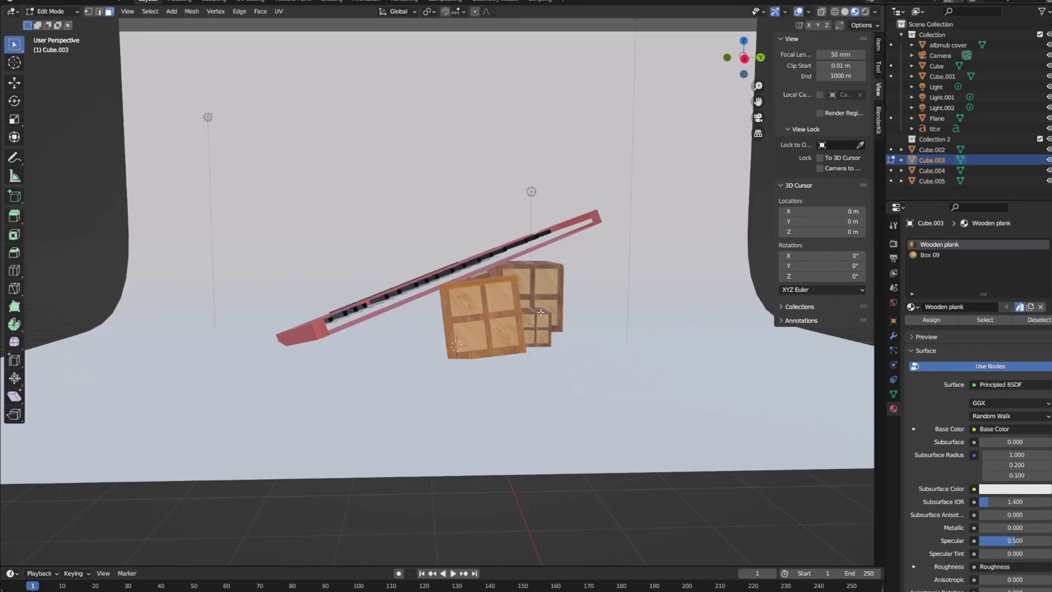
pyautogui.press('Tab')
pyautogui.rightClick(475, 461)
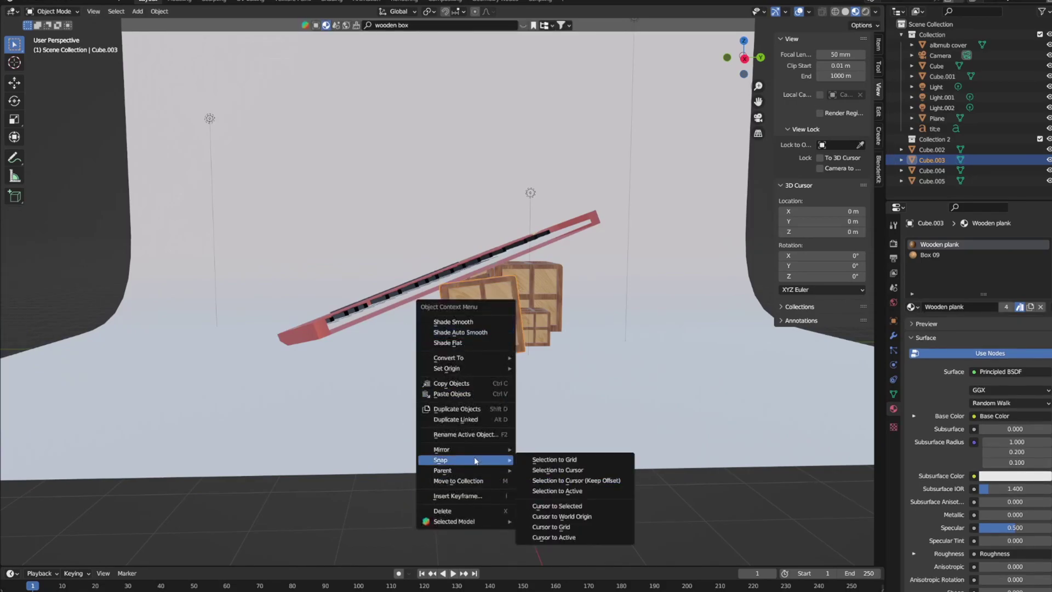
pyautogui.press('Escape')
pyautogui.press('r')
pyautogui.click(619, 321)
pyautogui.moveTo(618, 321); pyautogui.dragTo(588, 331, button='middle')
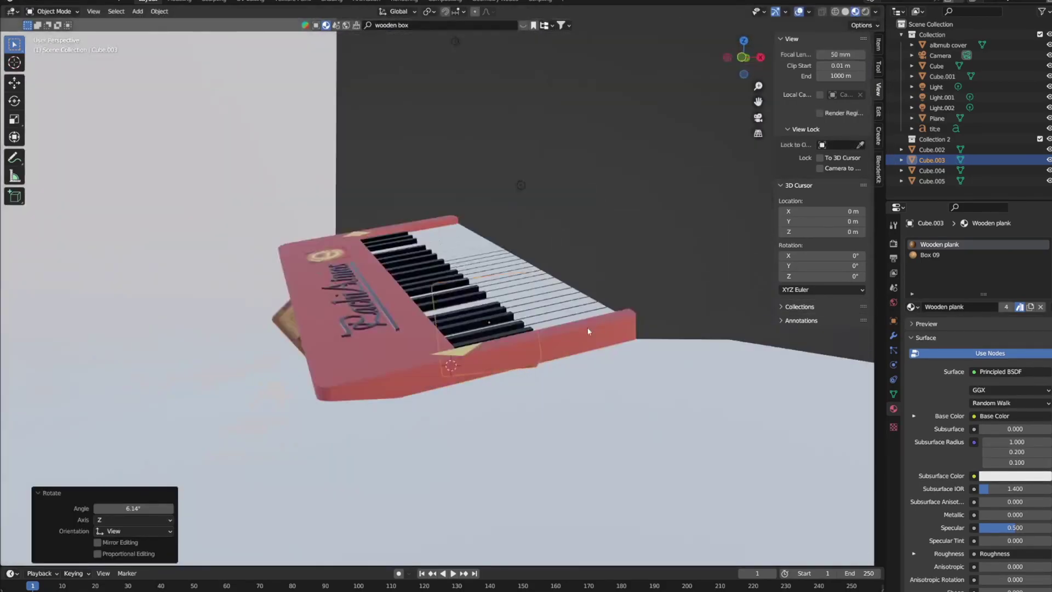
pyautogui.press('KP_0')
# - Preview the scene under a warmer HDRI lighting environment in Viewport Shading
pyautogui.scroll(-3, 452, 356)
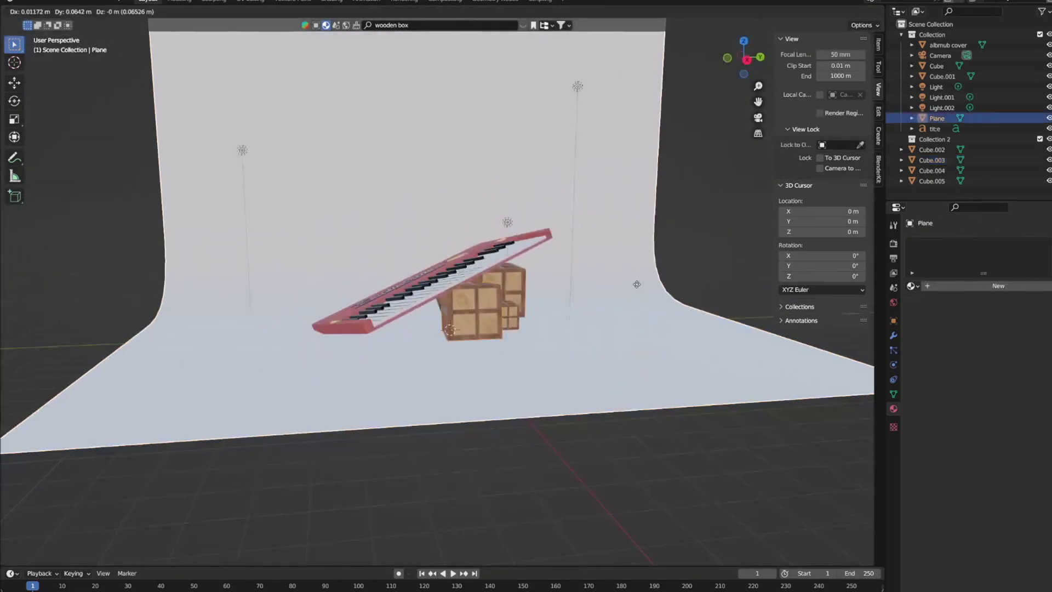
pyautogui.moveTo(383, 439); pyautogui.dragTo(394, 427)
pyautogui.scroll(3, 394, 427)
pyautogui.click(875, 12)
pyautogui.click(865, 97)
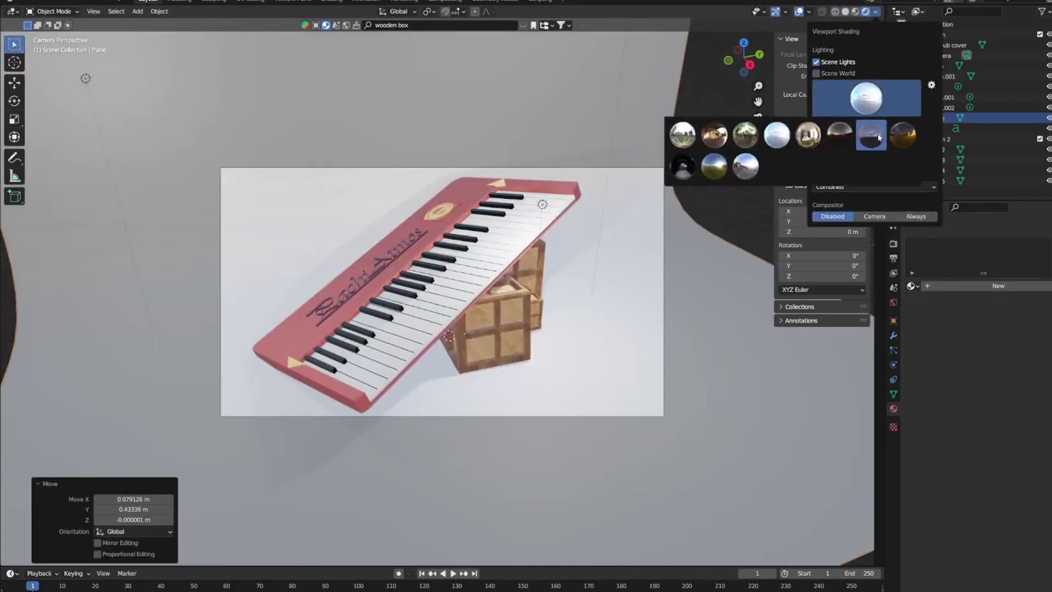
pyautogui.click(744, 138)
pyautogui.click(866, 97)
pyautogui.click(825, 137)
pyautogui.click(865, 98)
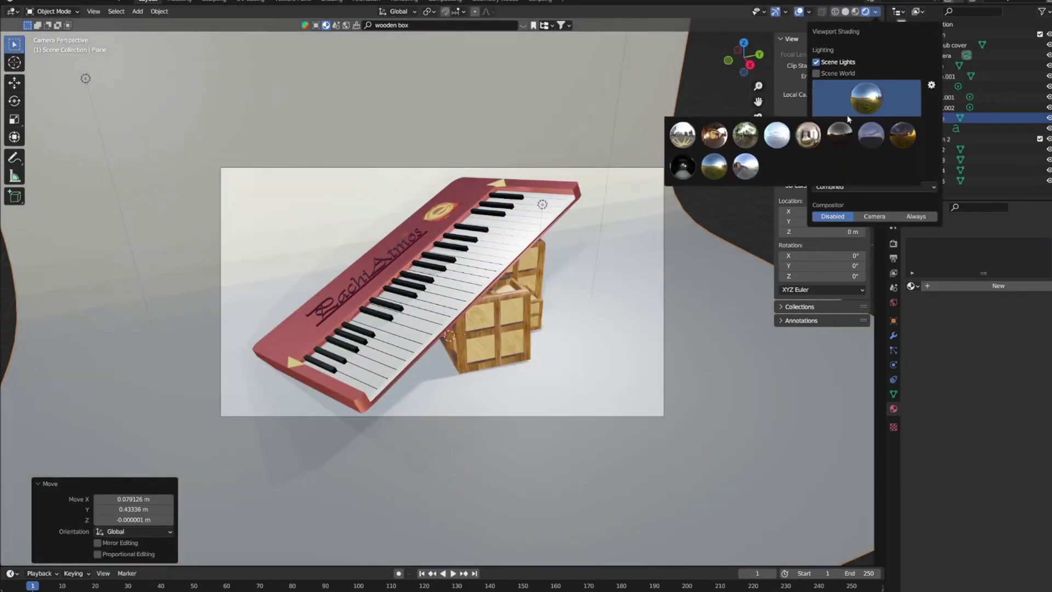
pyautogui.click(904, 143)
# - Shade the backdrop plane smooth and set the camera focal length to 52 mm
pyautogui.rightClick(658, 226)
pyautogui.click(707, 224)
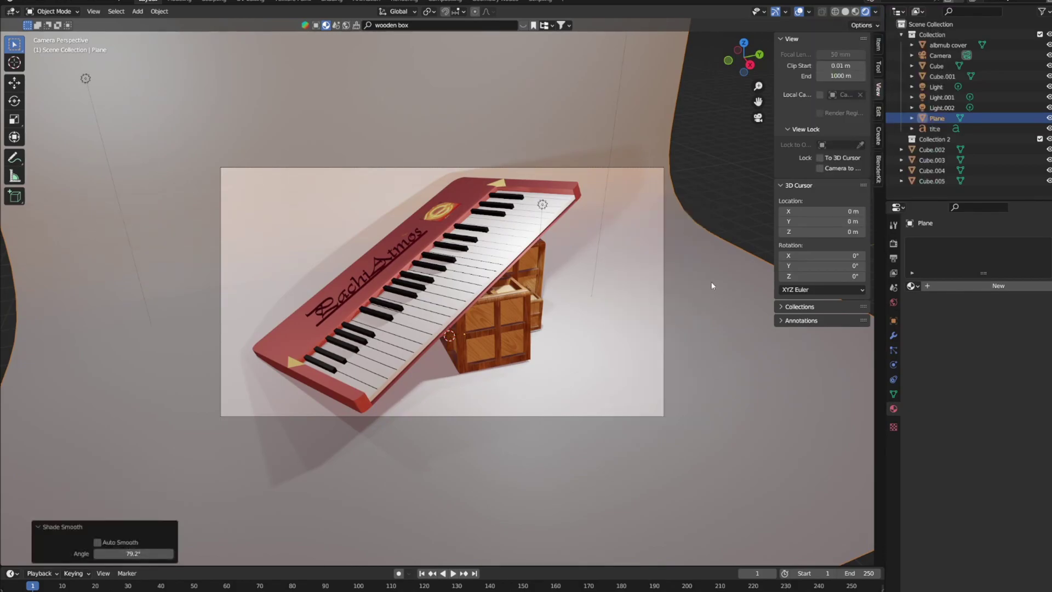
pyautogui.click(662, 222)
pyautogui.moveTo(975, 291)
pyautogui.mouseDown()
pyautogui.moveTo(986, 290)
pyautogui.moveTo(970, 291)
pyautogui.mouseUp()
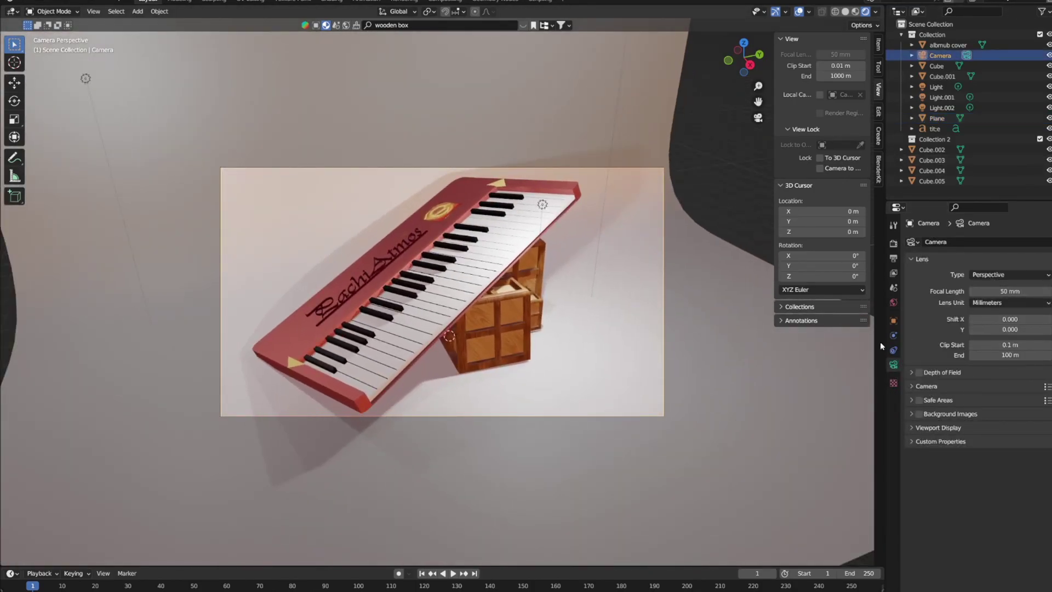
pyautogui.click(893, 287)
pyautogui.click(892, 302)
pyautogui.click(67, 4)
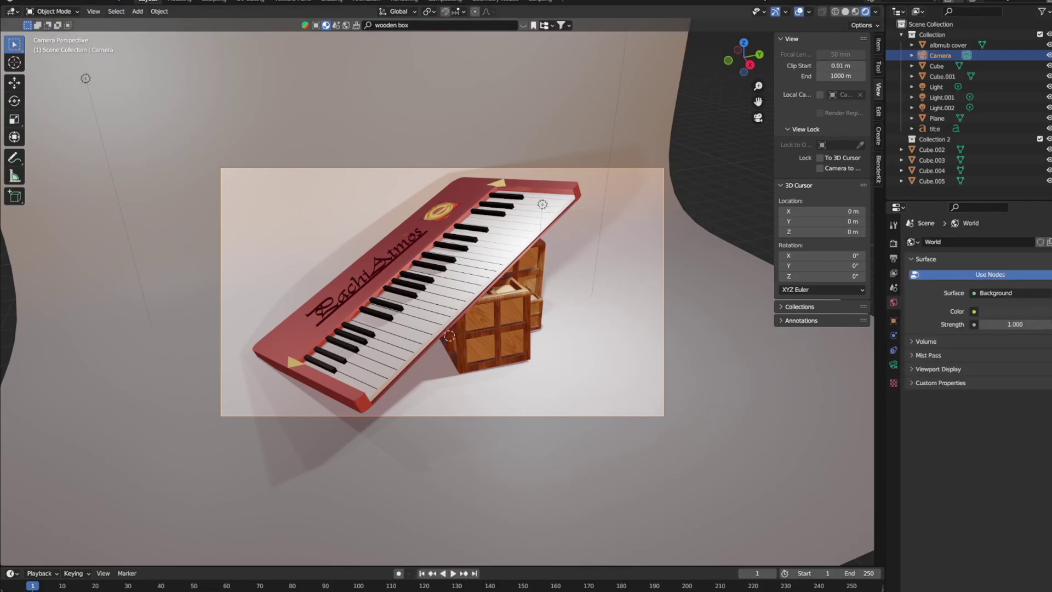
# - Lower the small crate Cube.005 along the Z axis
pyautogui.moveTo(504, 214); pyautogui.dragTo(548, 252, button='middle')
pyautogui.scroll(-5, 548, 252)
pyautogui.click(575, 350)
pyautogui.press('g')
pyautogui.press('z')
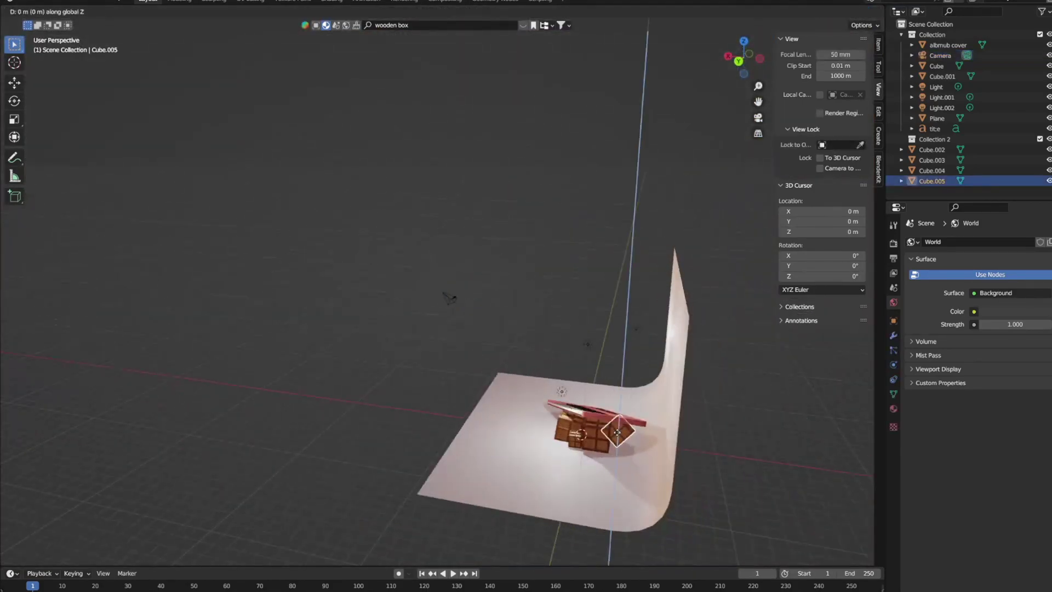
pyautogui.press('KP_0')
# - Move the backdrop plane 1.4905 m along Y behind the keyboard and crates
pyautogui.click(940, 55)
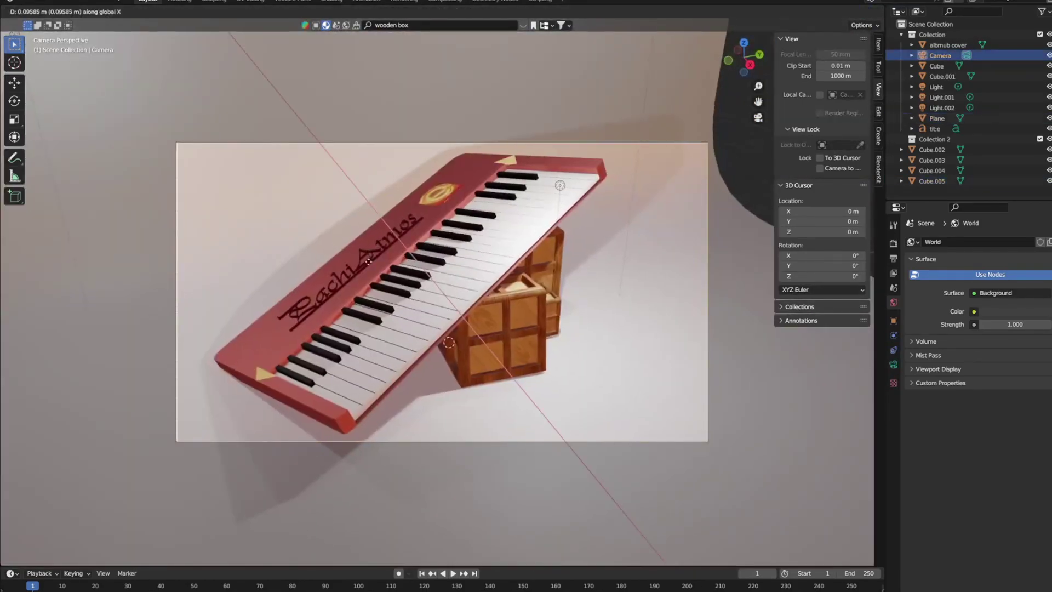
pyautogui.click(893, 365)
pyautogui.press('g')
pyautogui.click(689, 281)
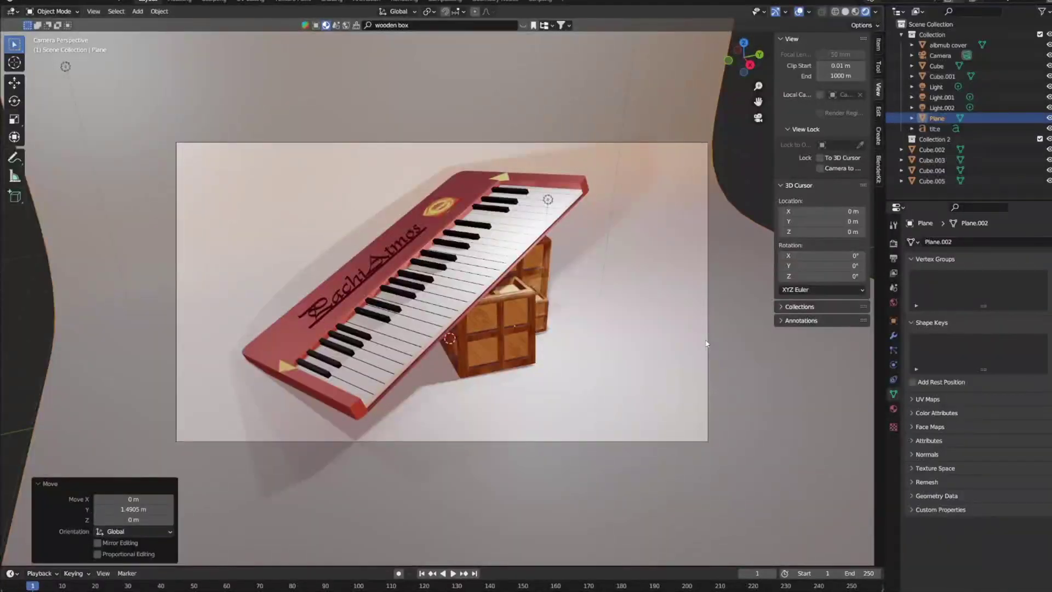
# - Set Eevee viewport samples to 16 and enable Bloom, leaving ambient occlusion off
pyautogui.click(894, 291)
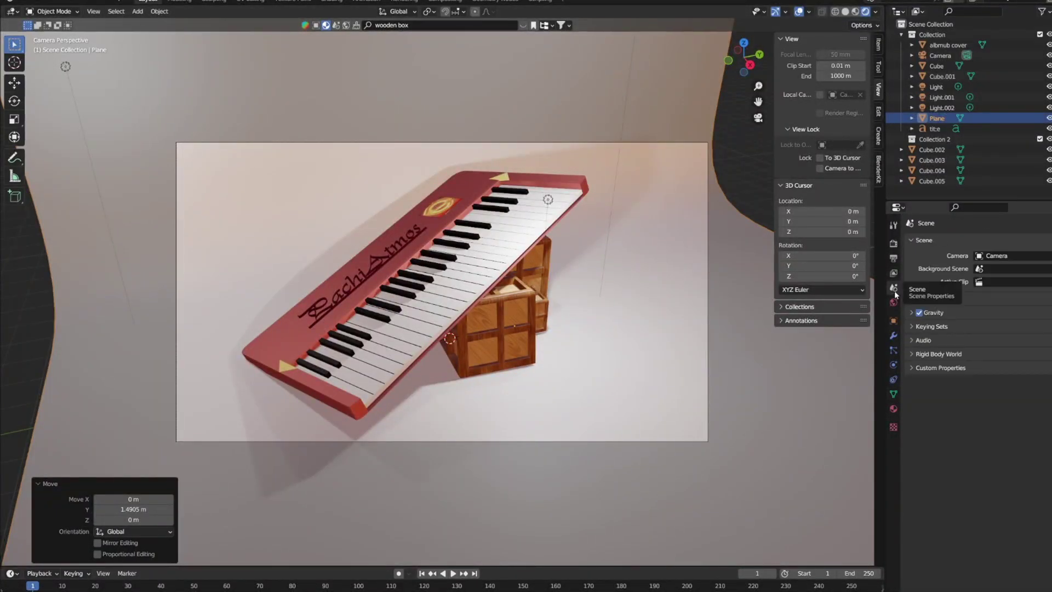
pyautogui.click(894, 272)
pyautogui.click(894, 243)
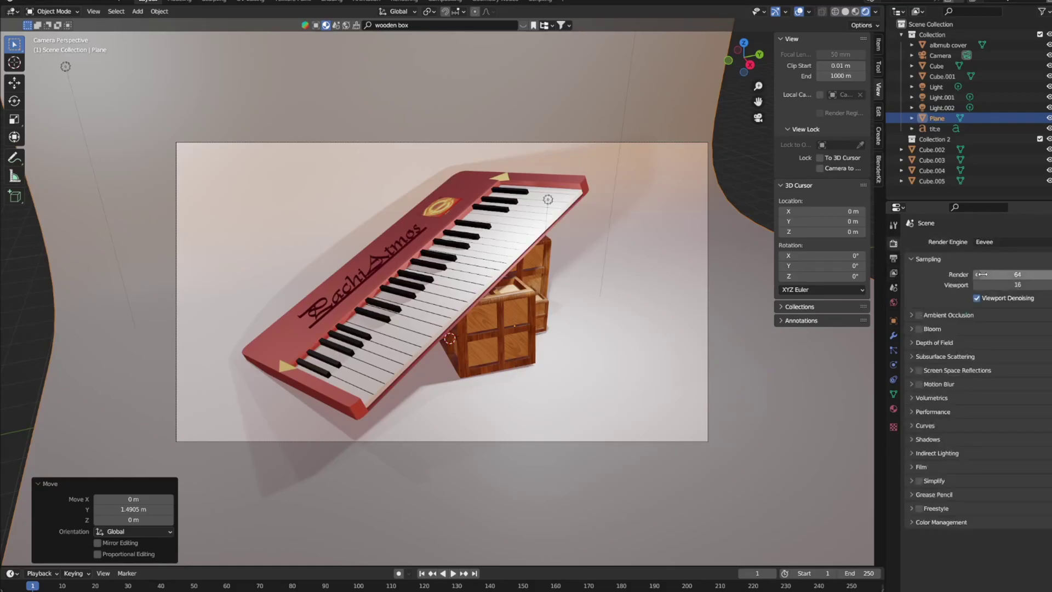
pyautogui.doubleClick(1017, 284)
pyautogui.write('16')
pyautogui.press('Return')
pyautogui.click(920, 316)
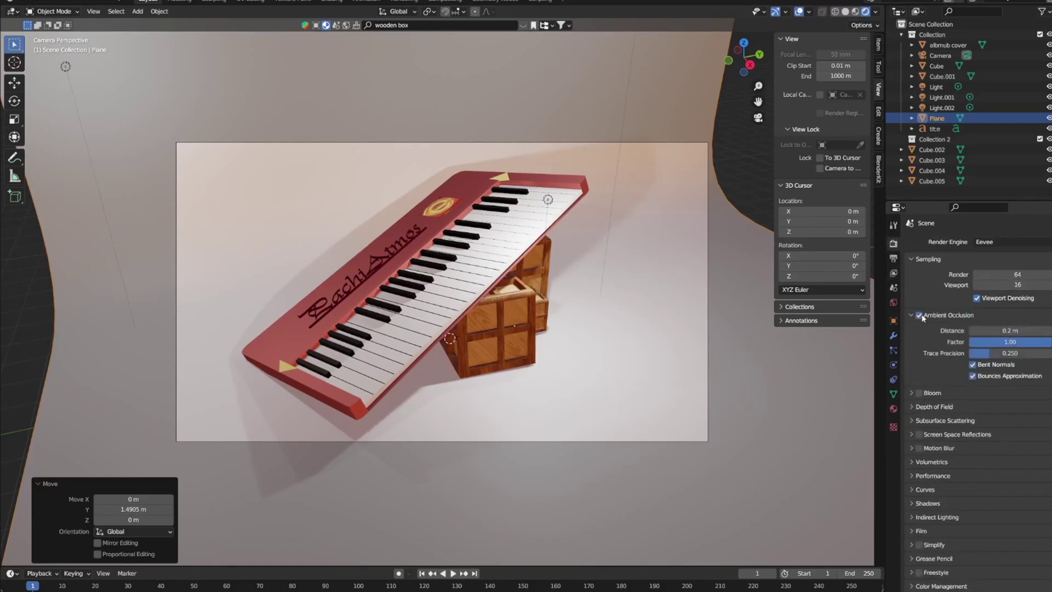
pyautogui.click(920, 316)
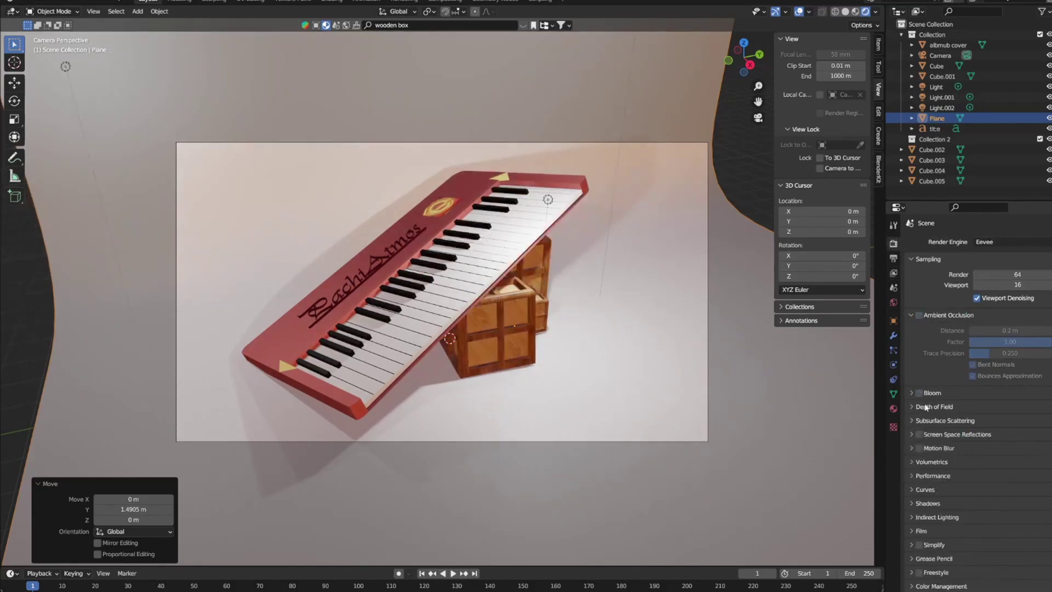
pyautogui.click(919, 392)
# - Move the main light to the left of the keyboard, with Bloom on
pyautogui.click(936, 87)
pyautogui.press('g')
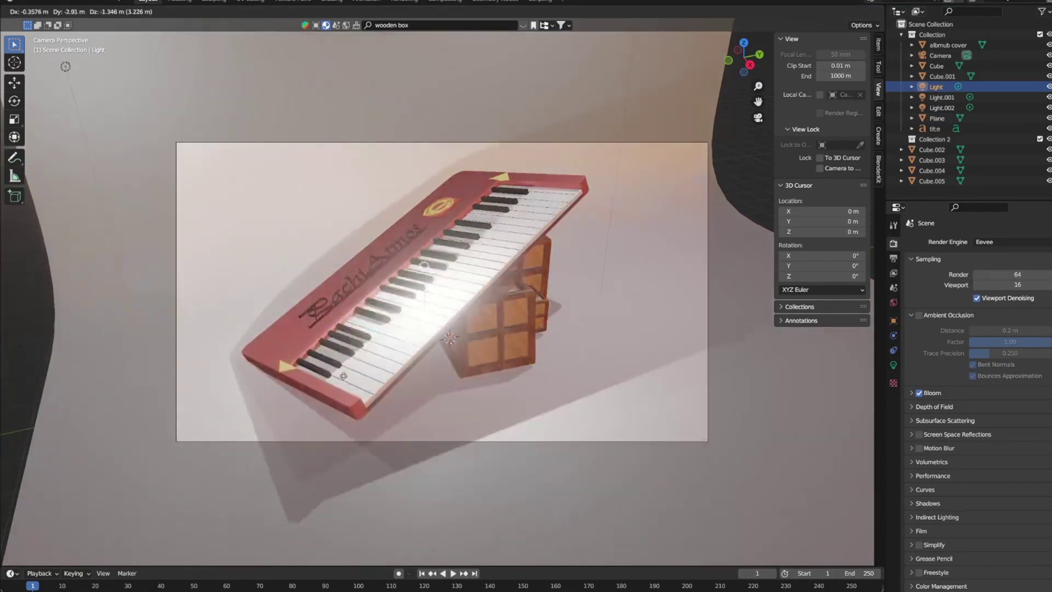
pyautogui.click(289, 263)
pyautogui.click(918, 392)
pyautogui.press('g')
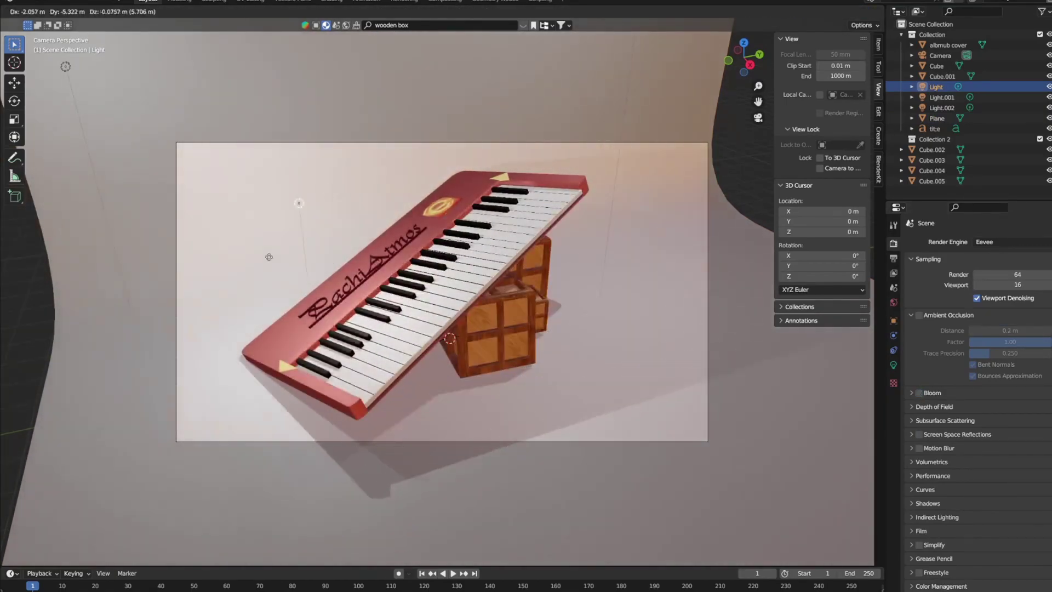
pyautogui.click(269, 257)
pyautogui.click(919, 392)
# - Review the Shadows settings, keeping the 512 px cube shadow size
pyautogui.doubleClick(919, 393)
pyautogui.click(927, 503)
pyautogui.click(991, 518)
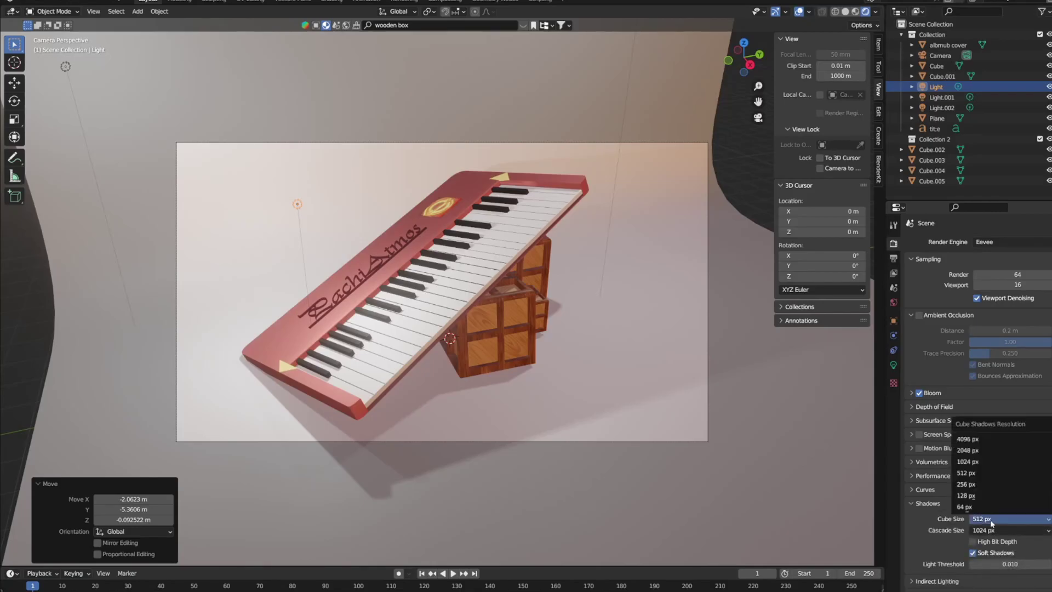
pyautogui.click(989, 553)
pyautogui.scroll(-2, 993, 559)
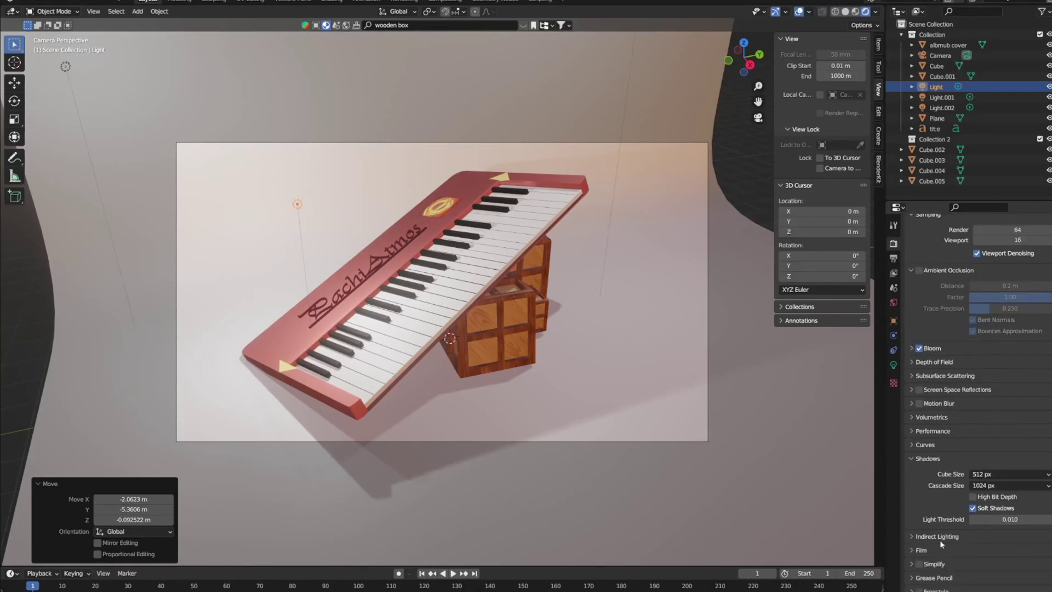
pyautogui.scroll(-3, 986, 547)
pyautogui.scroll(-3, 980, 548)
pyautogui.click(893, 258)
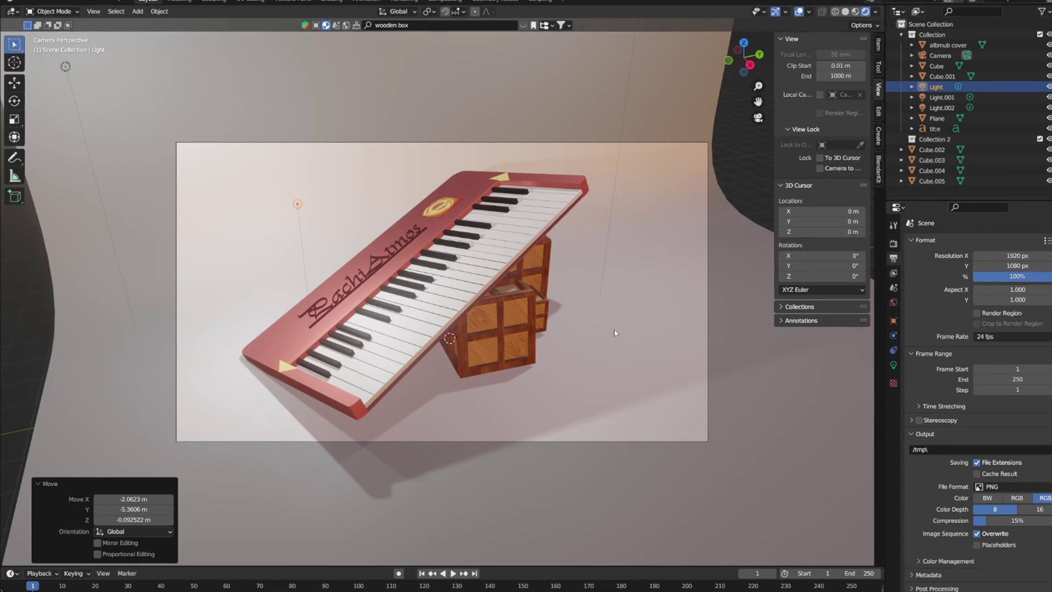
pyautogui.click(893, 243)
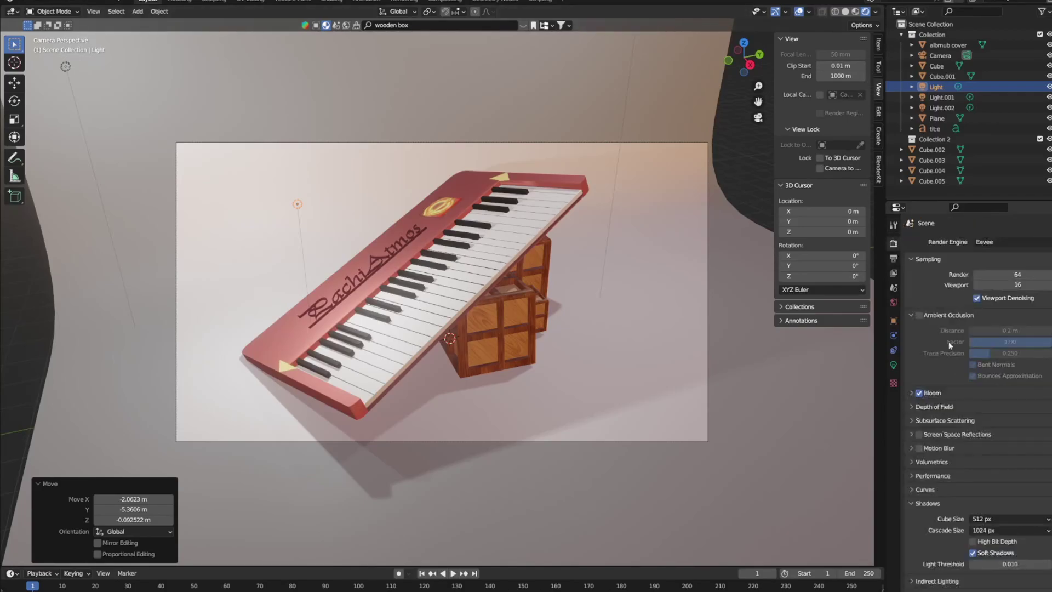
# - Switch the render engine to Cycles, keeping CPU as the compute device
pyautogui.click(1008, 241)
pyautogui.click(987, 283)
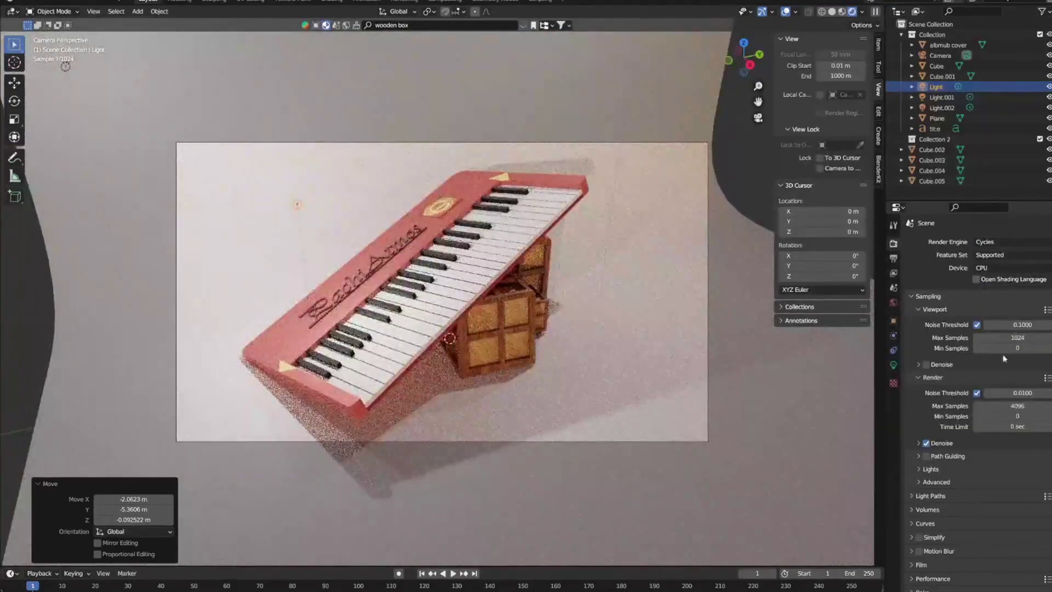
pyautogui.click(54, 11)
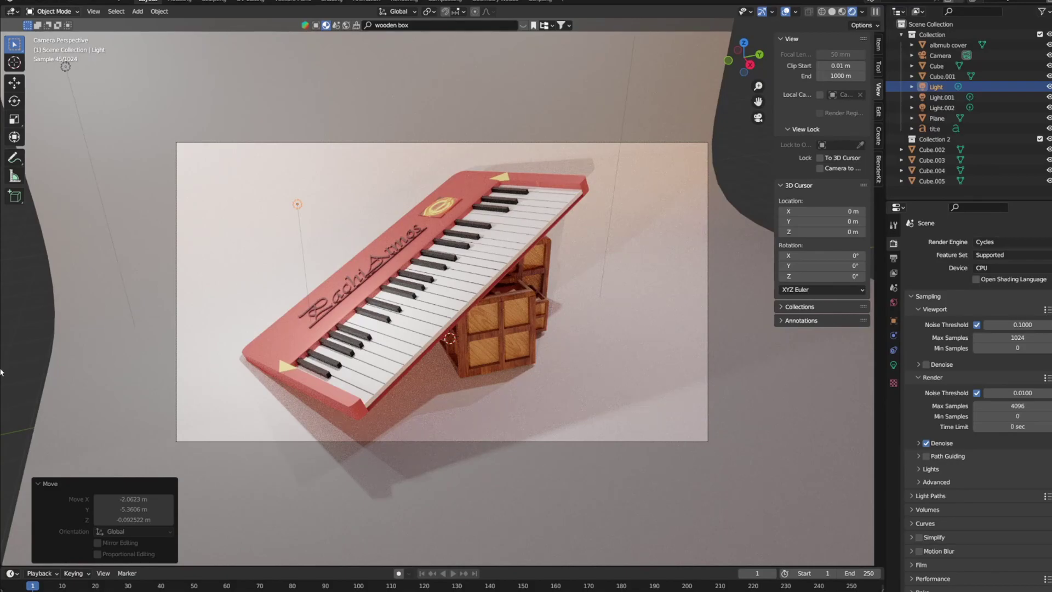
pyautogui.click(1008, 267)
pyautogui.click(991, 287)
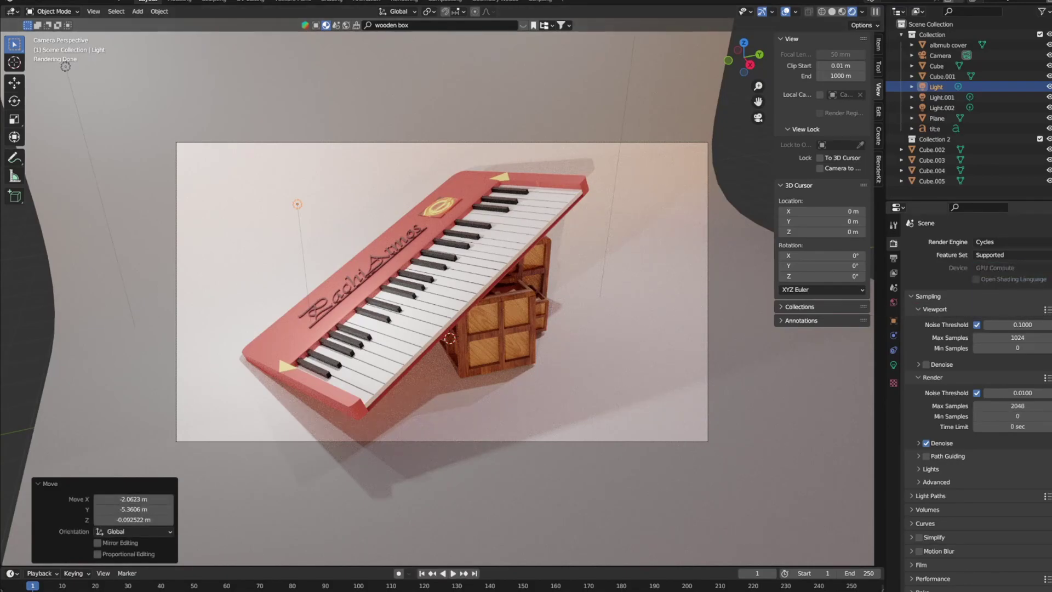
pyautogui.click(1008, 268)
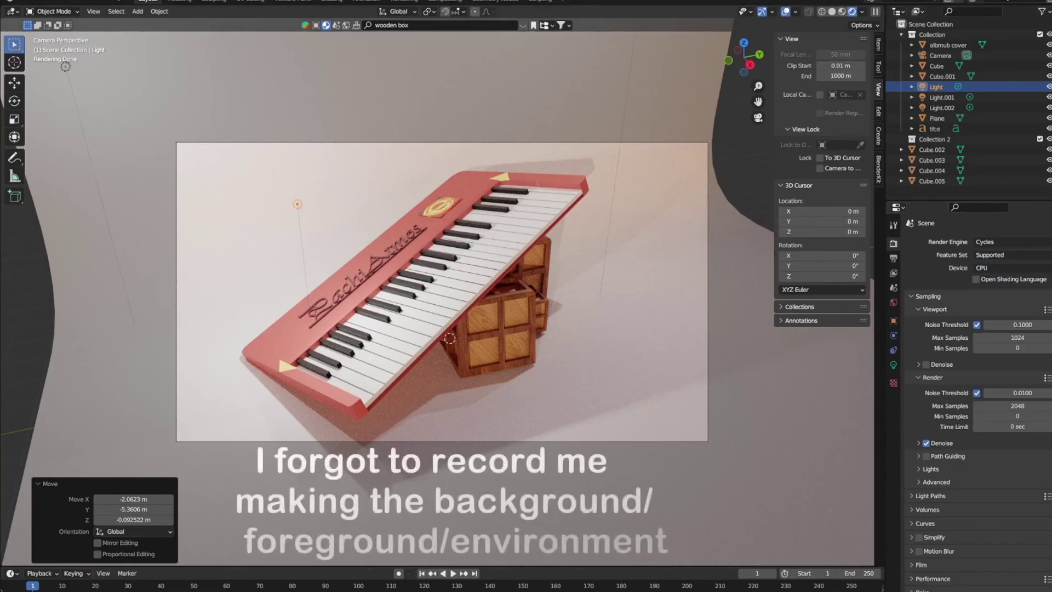
# - Set the World colour to an Image Texture in World Properties
pyautogui.click(893, 258)
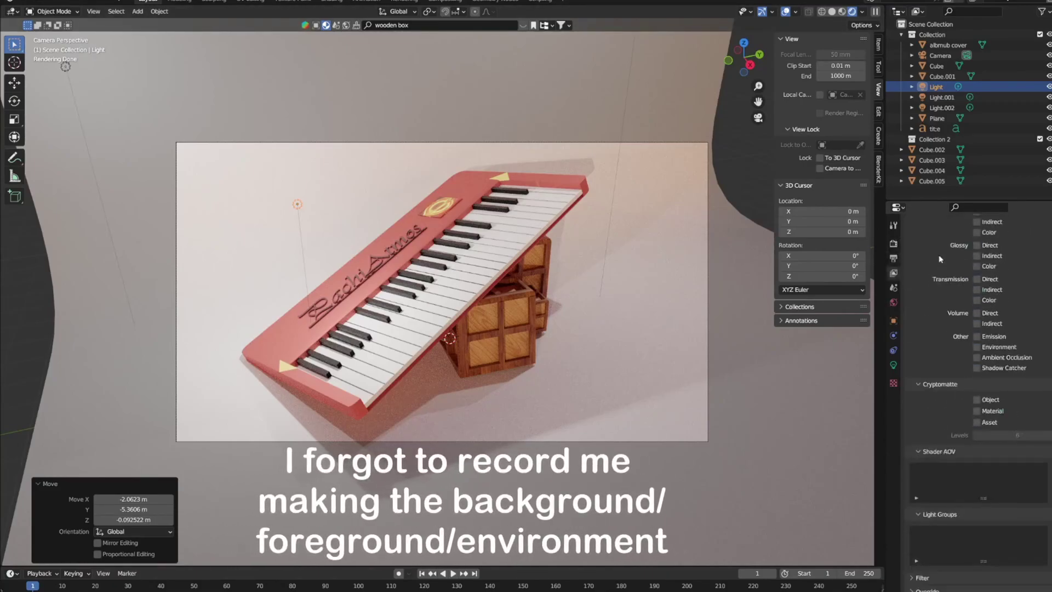
pyautogui.click(894, 287)
pyautogui.click(893, 302)
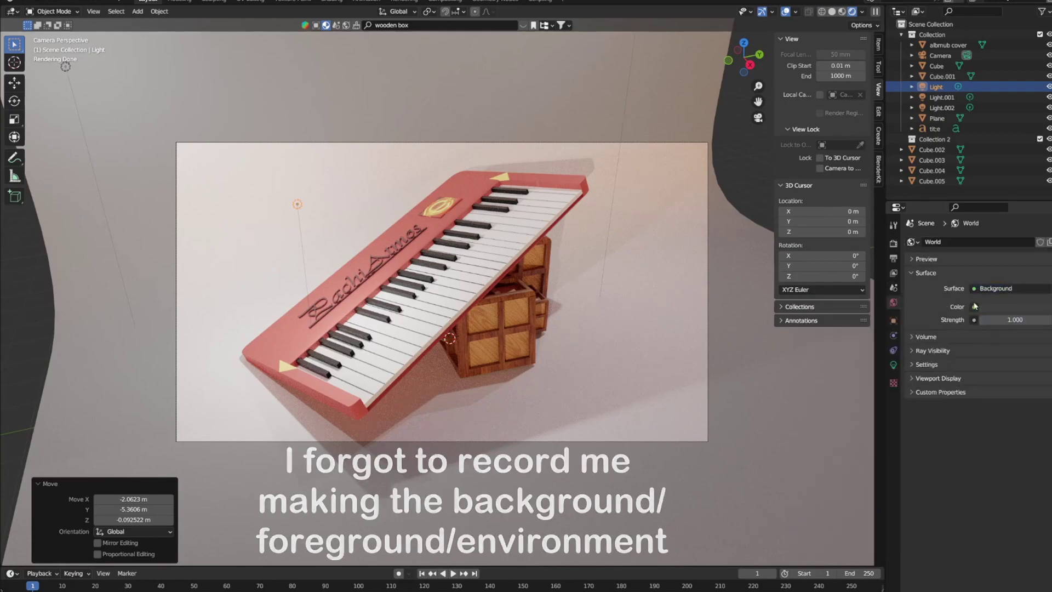
pyautogui.click(973, 307)
pyautogui.click(608, 379)
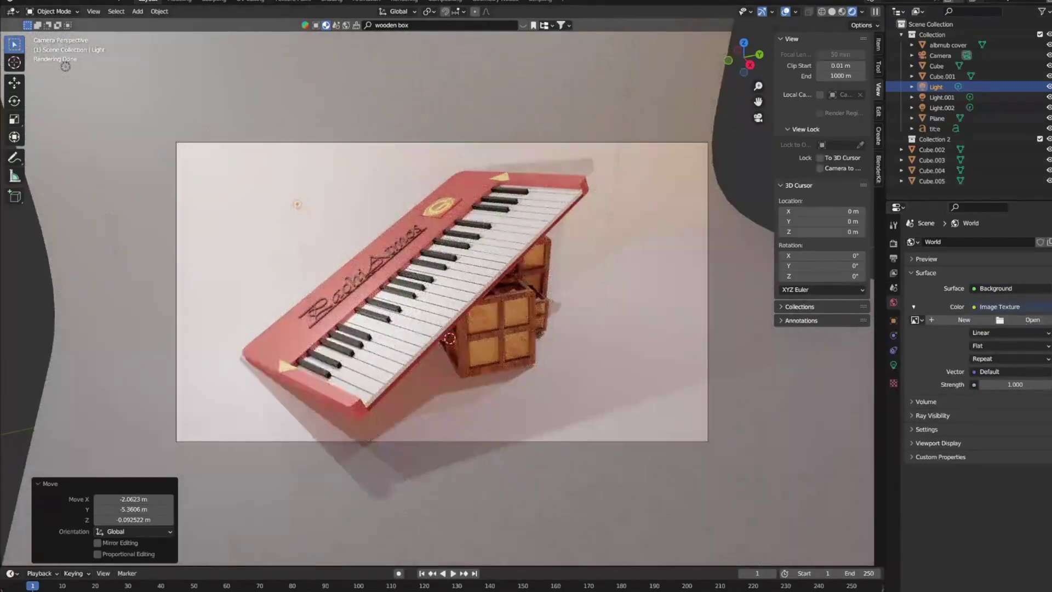